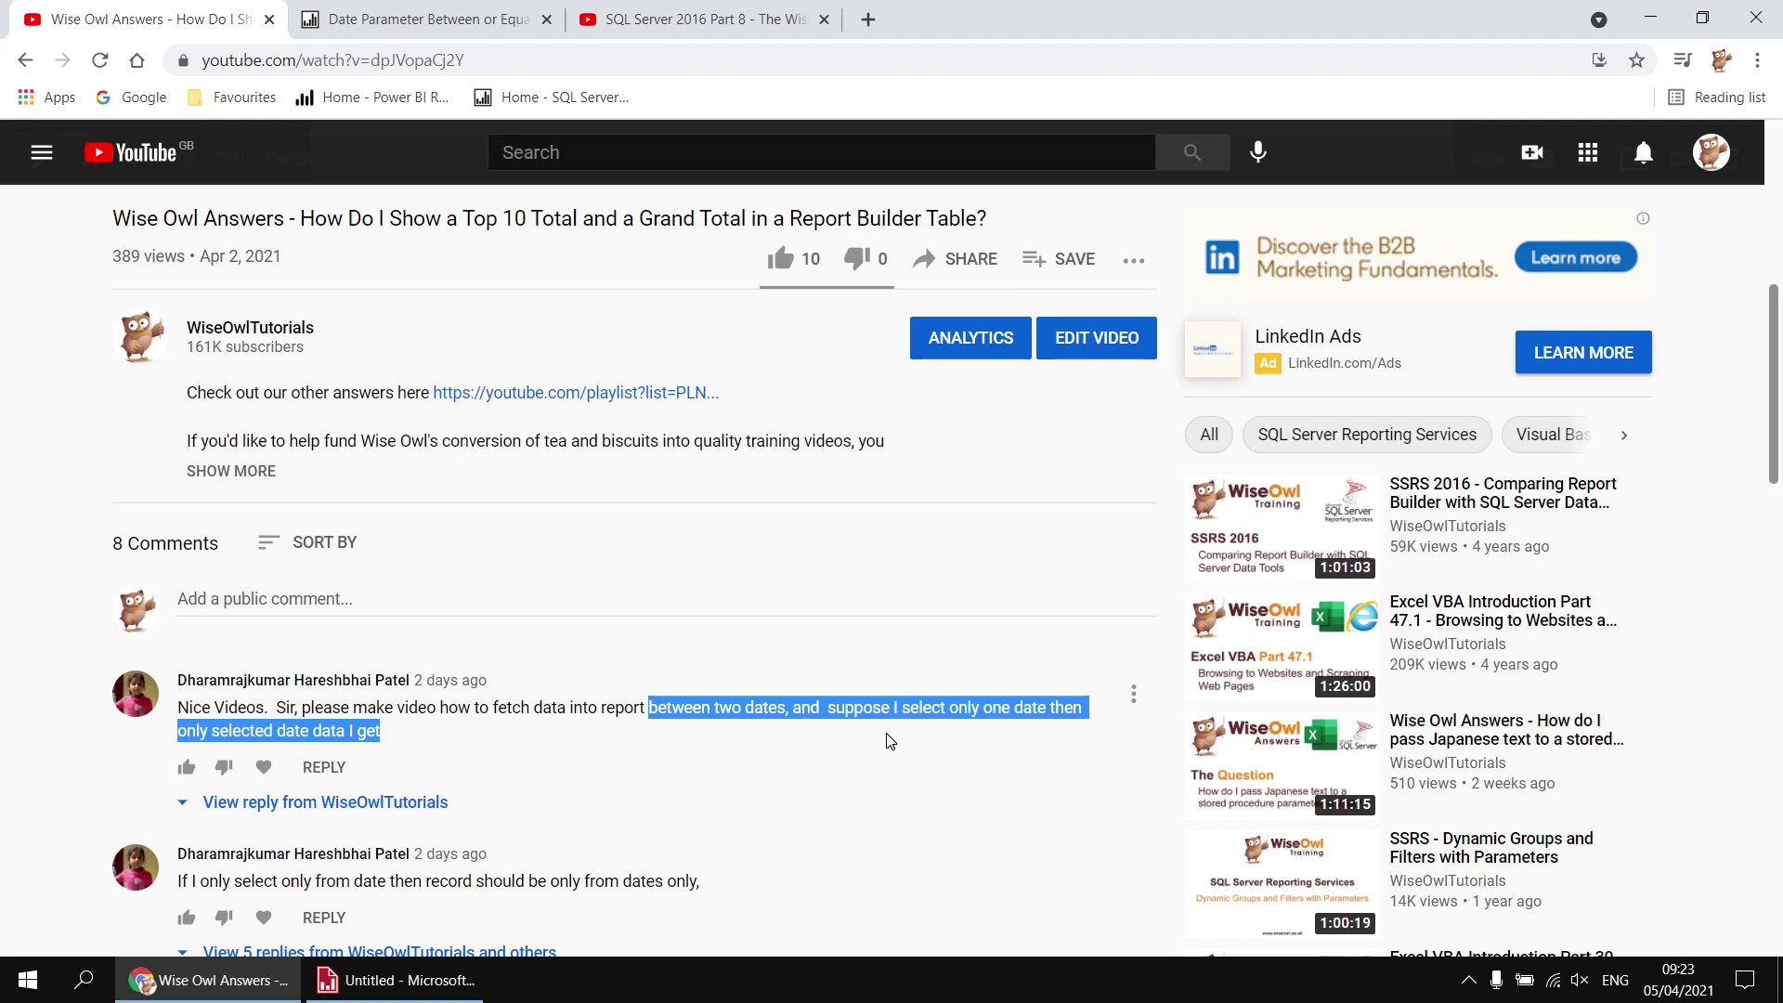
Run the Date Parameter Between or Equal To report for 08/09/2016 to 31/12/2016, and again with a null end date
left_click(427, 22)
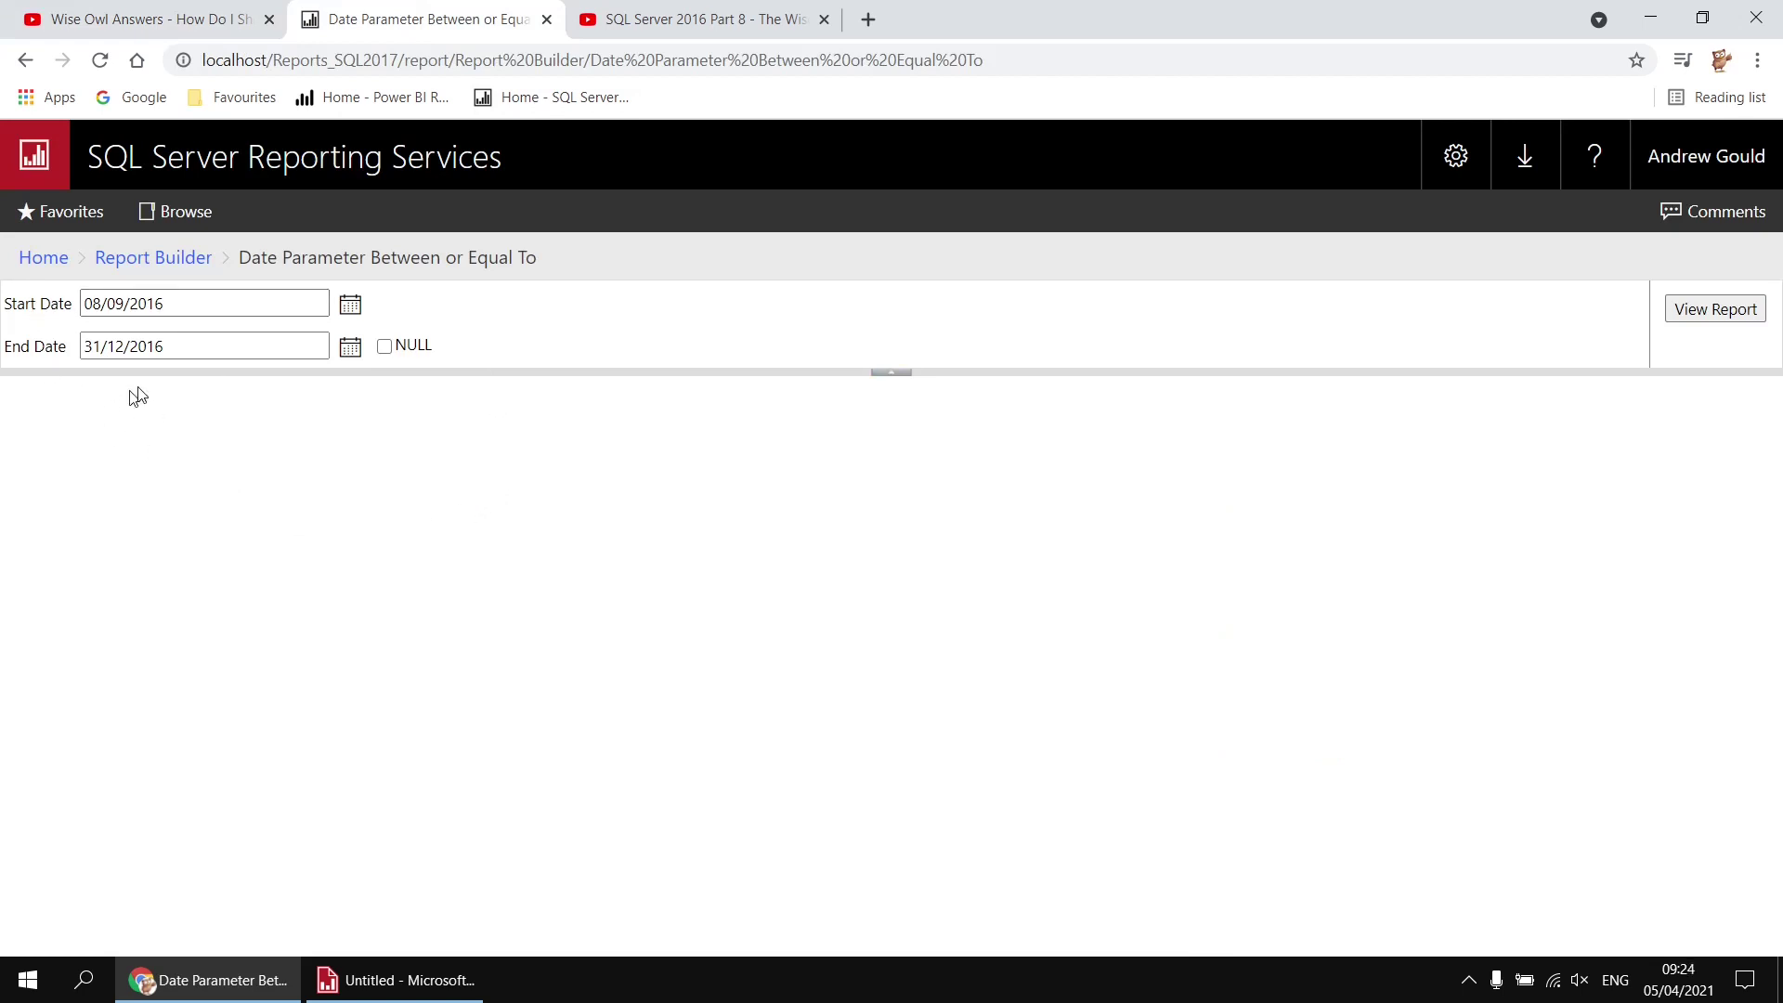
left_click(1733, 310)
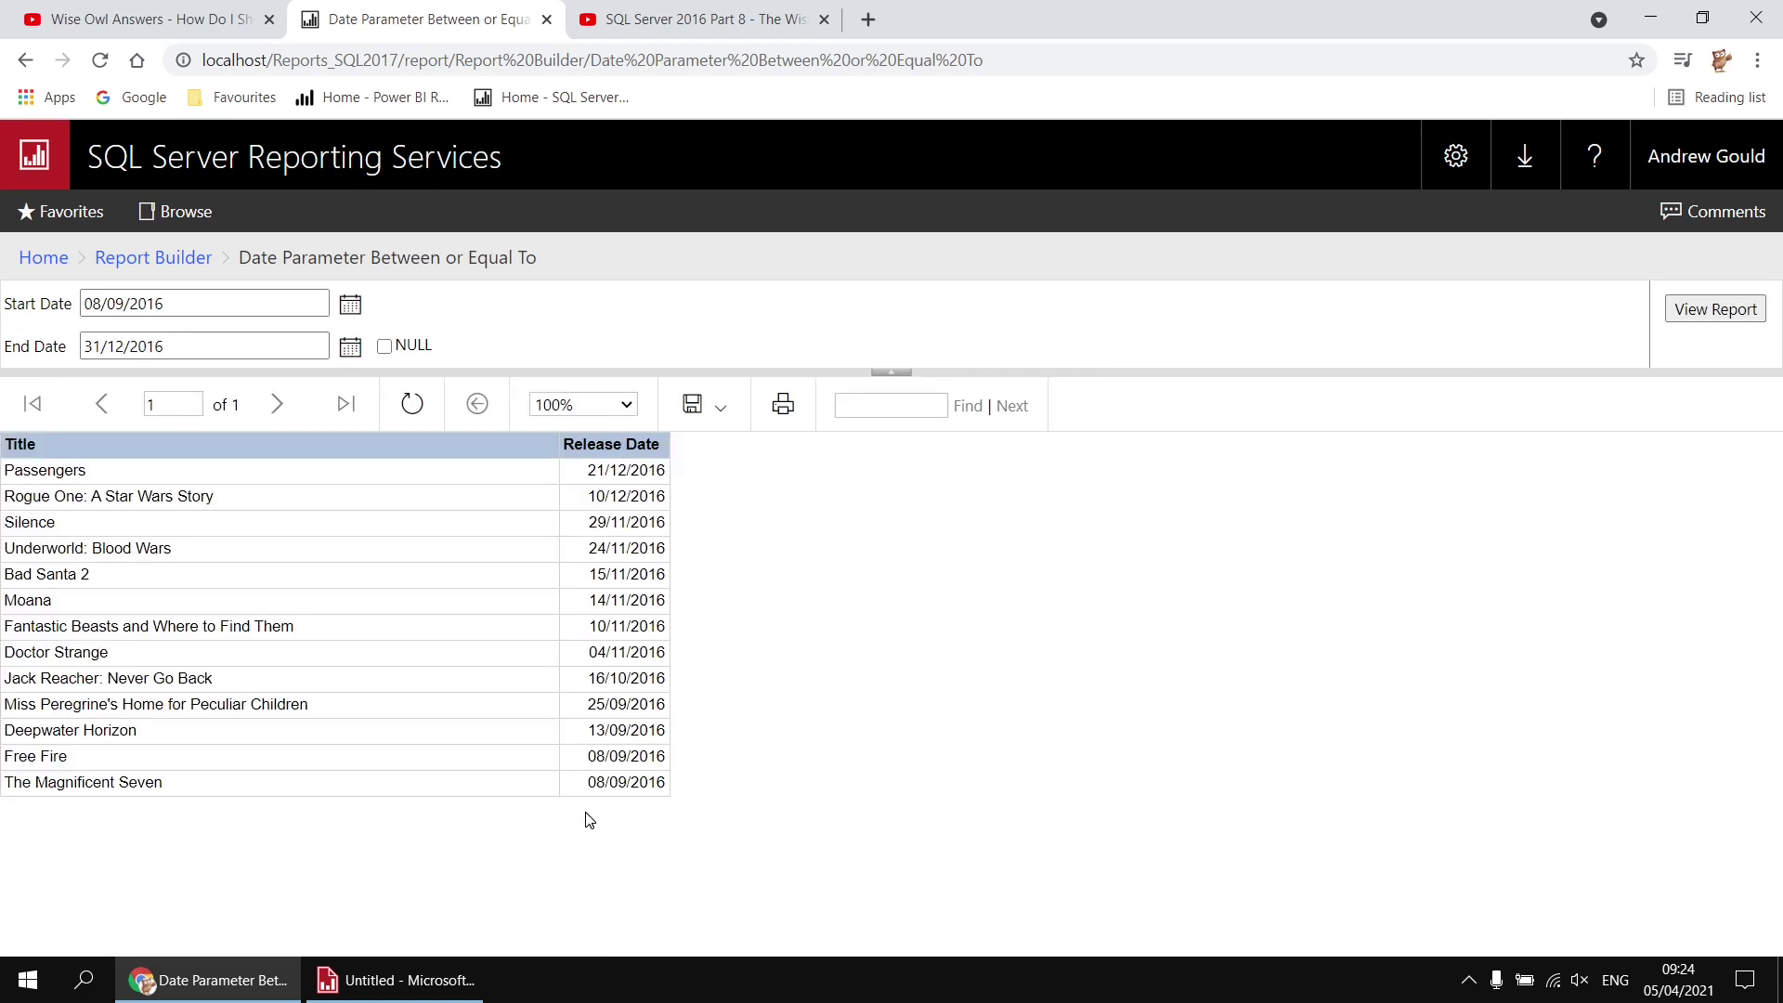
left_click(384, 348)
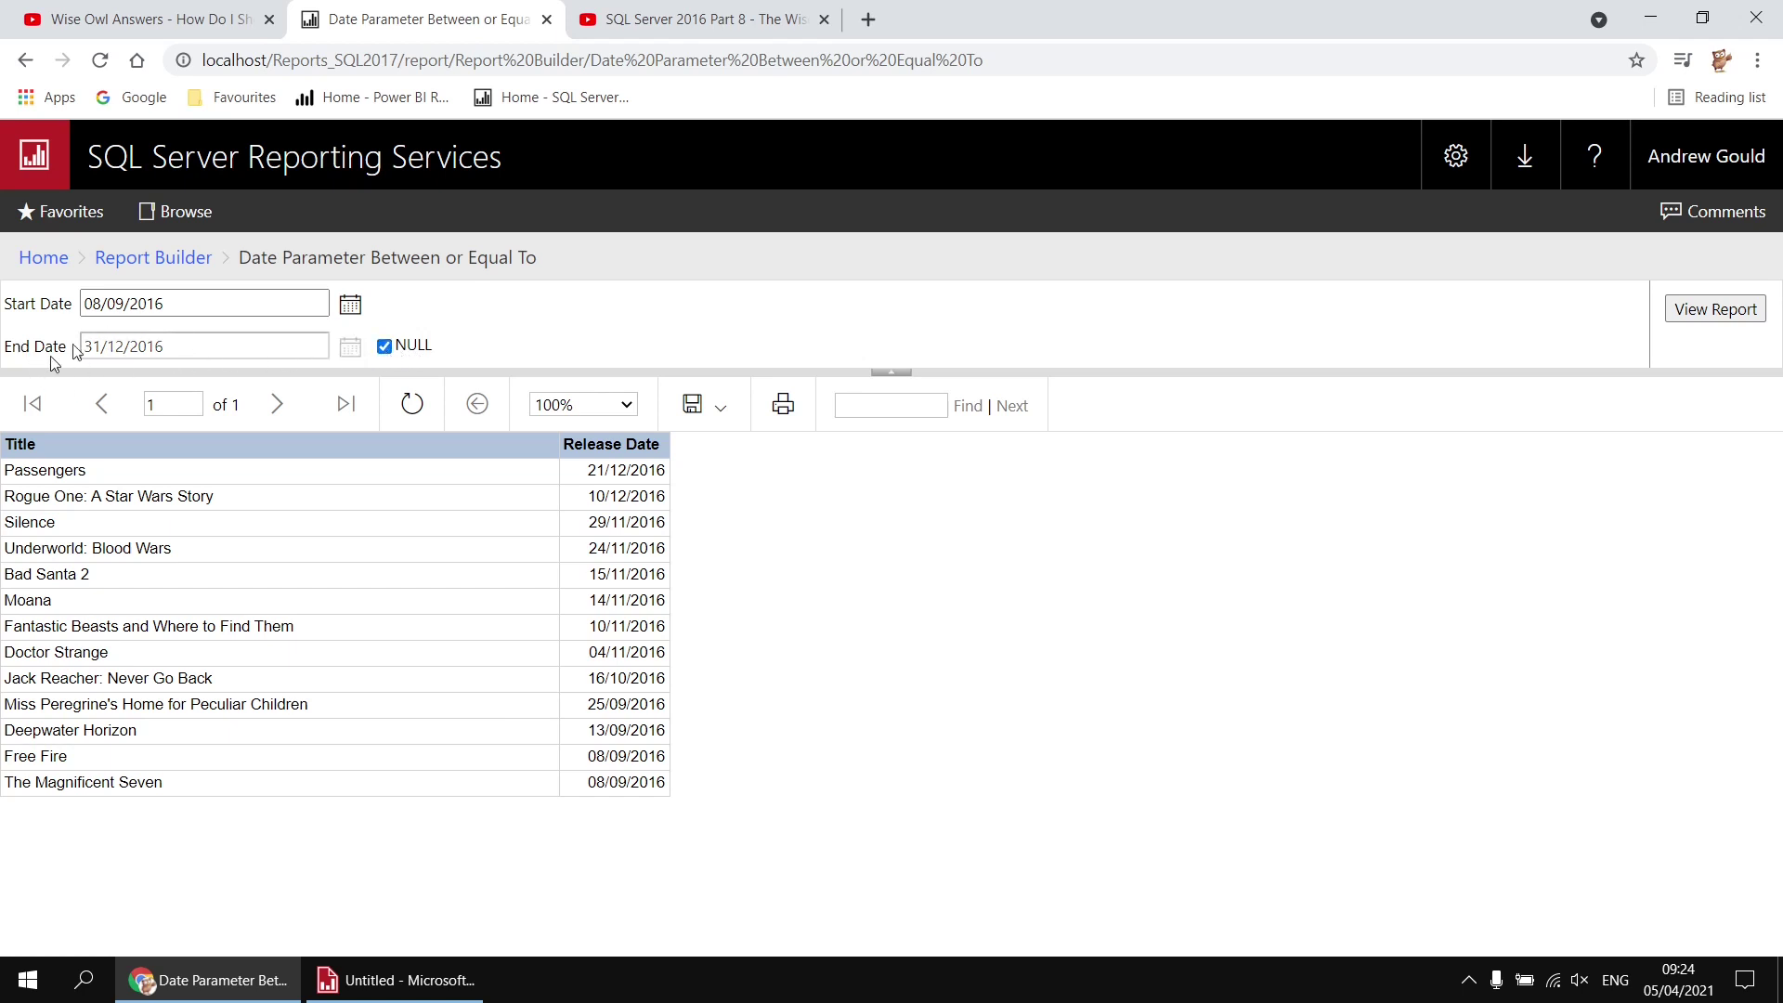
left_click(1733, 311)
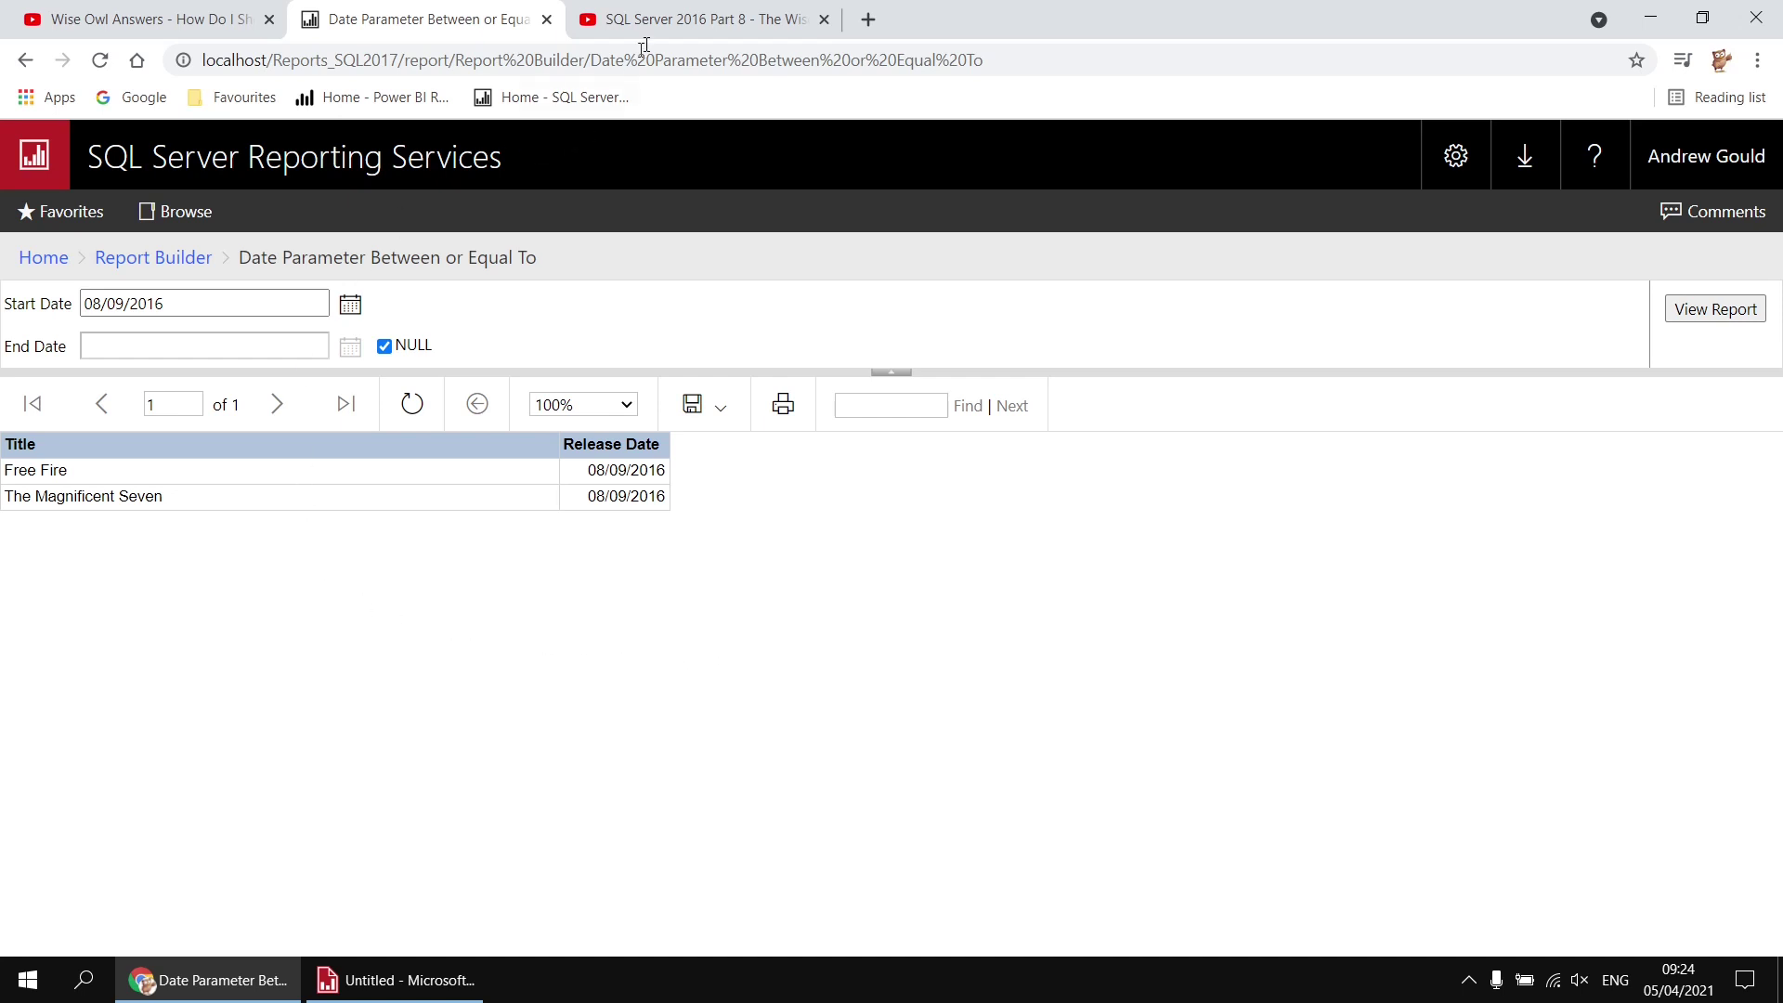
Look at the SQL Server 2016 Part 8 video page and the required files link in its description
left_click(693, 20)
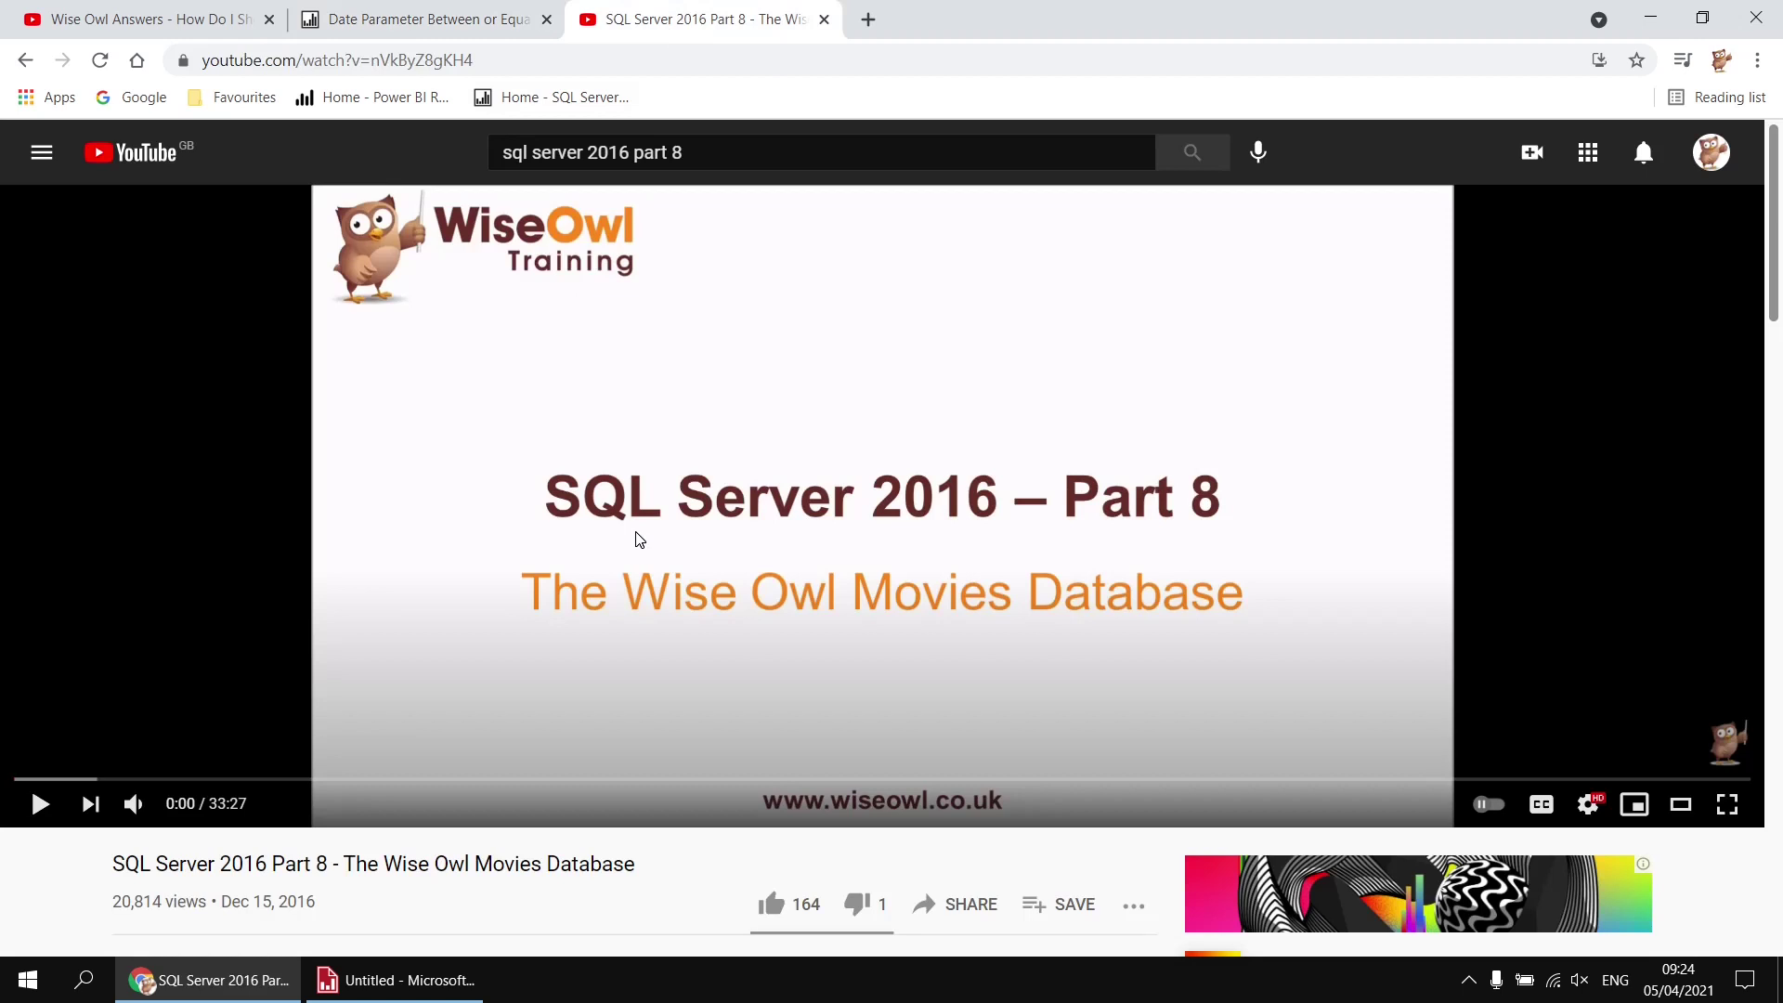
scroll(613, 578, "down", 2)
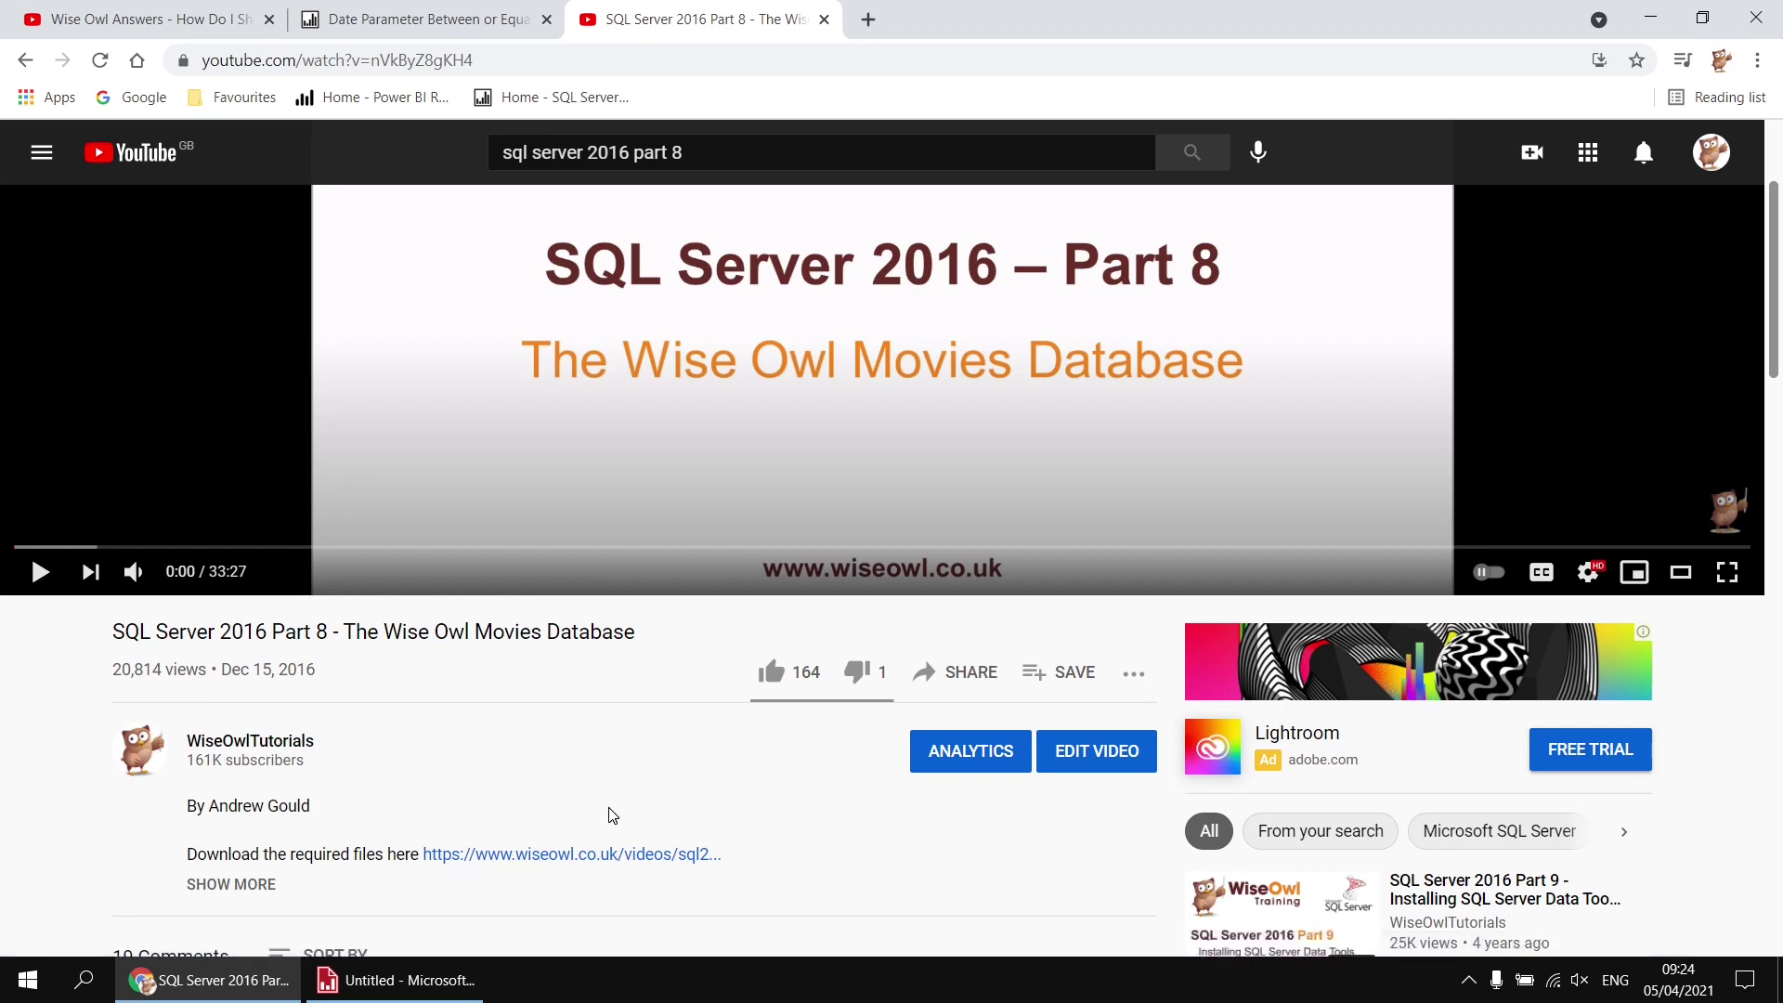
Switch to Report Builder and add a data source named Movies with an embedded Microsoft SQL Server connection
left_click(404, 987)
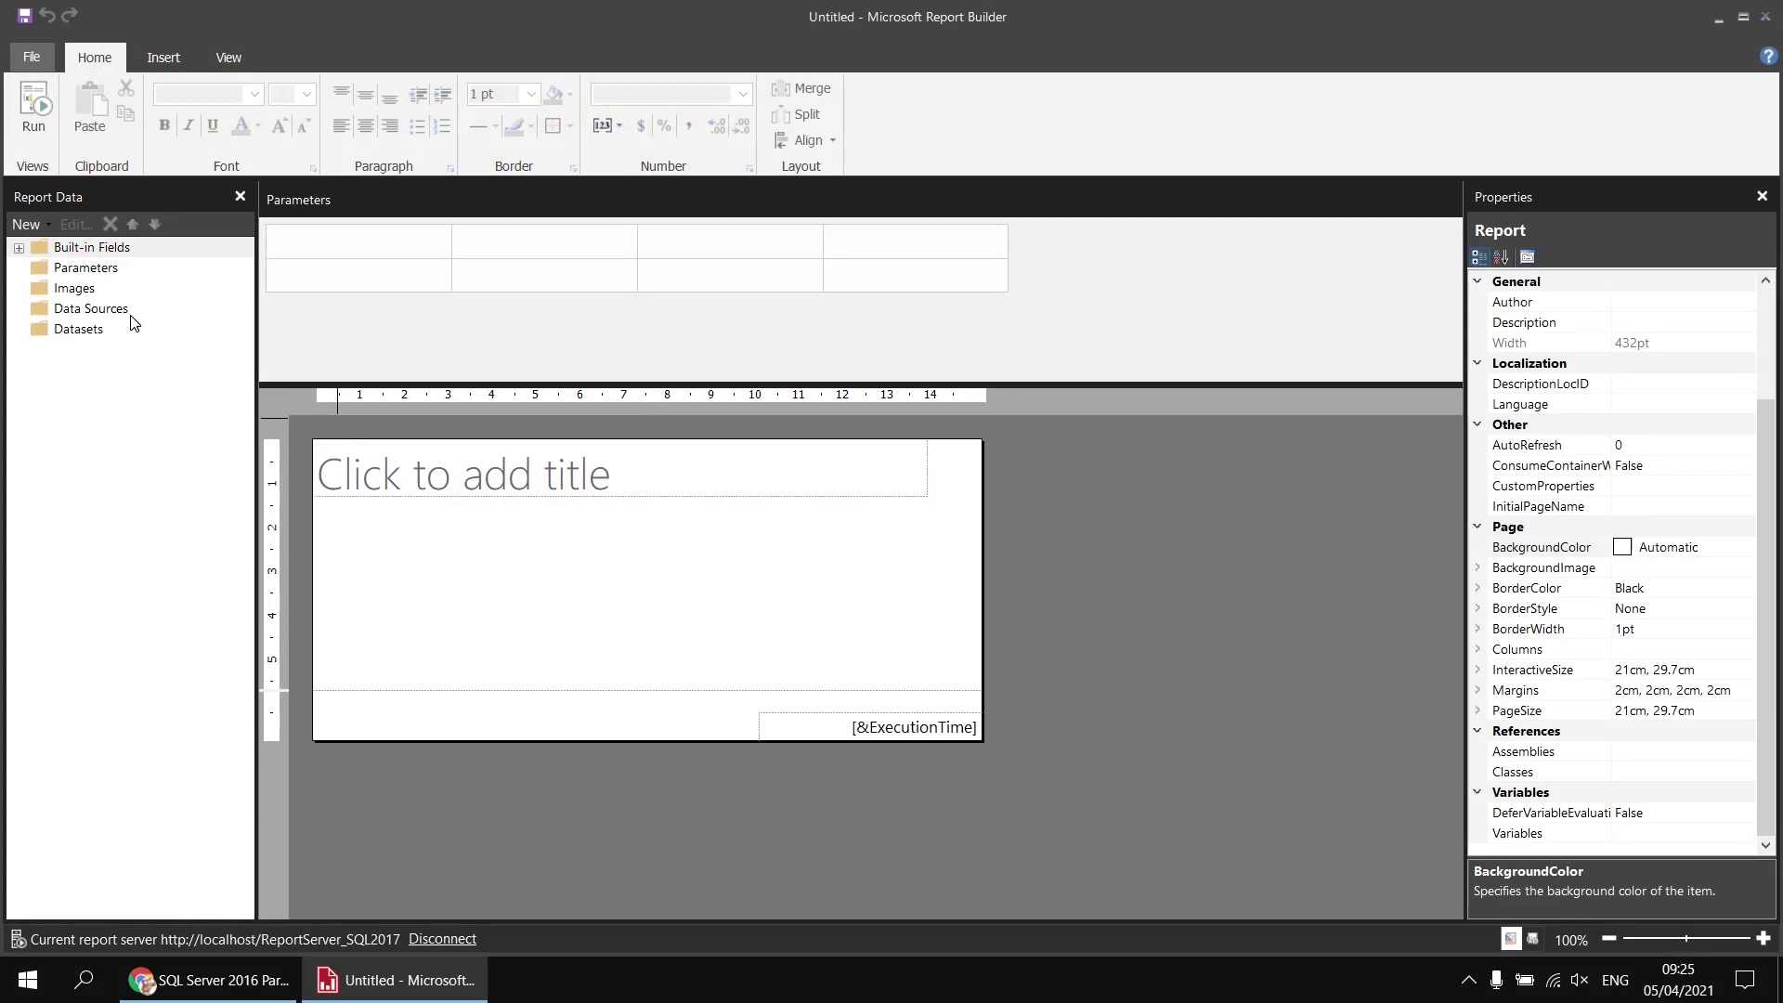
right_click(133, 316)
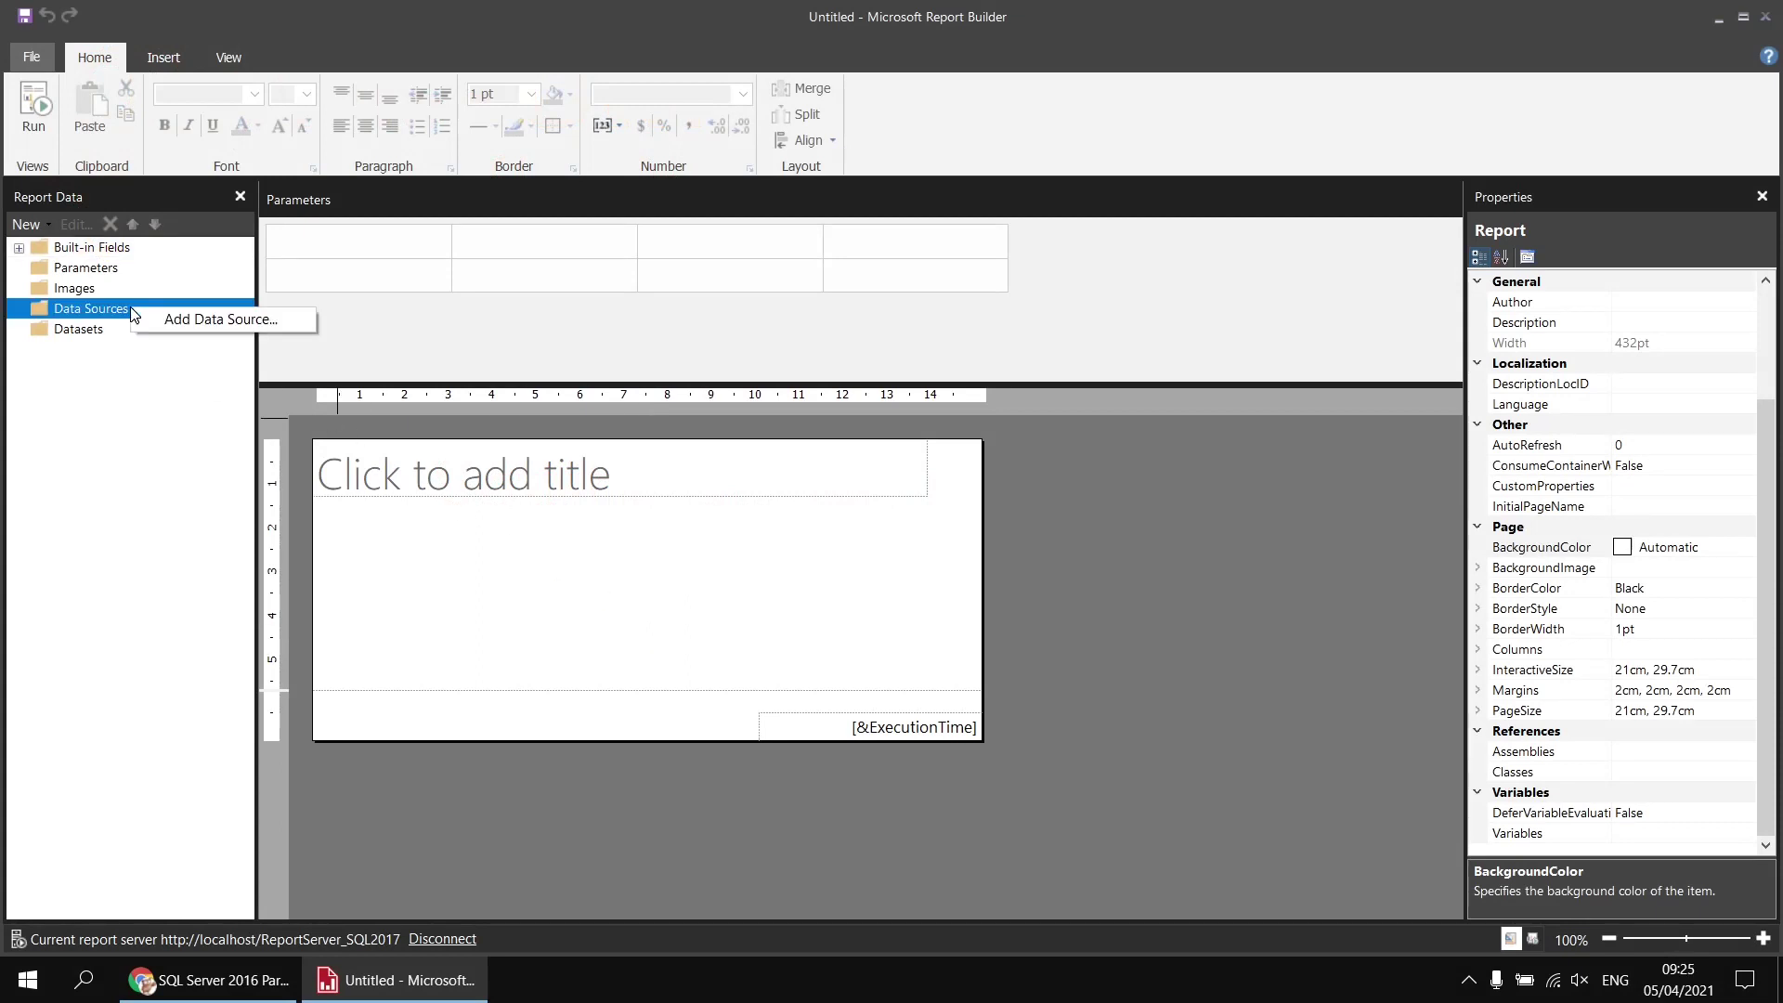
left_click(156, 318)
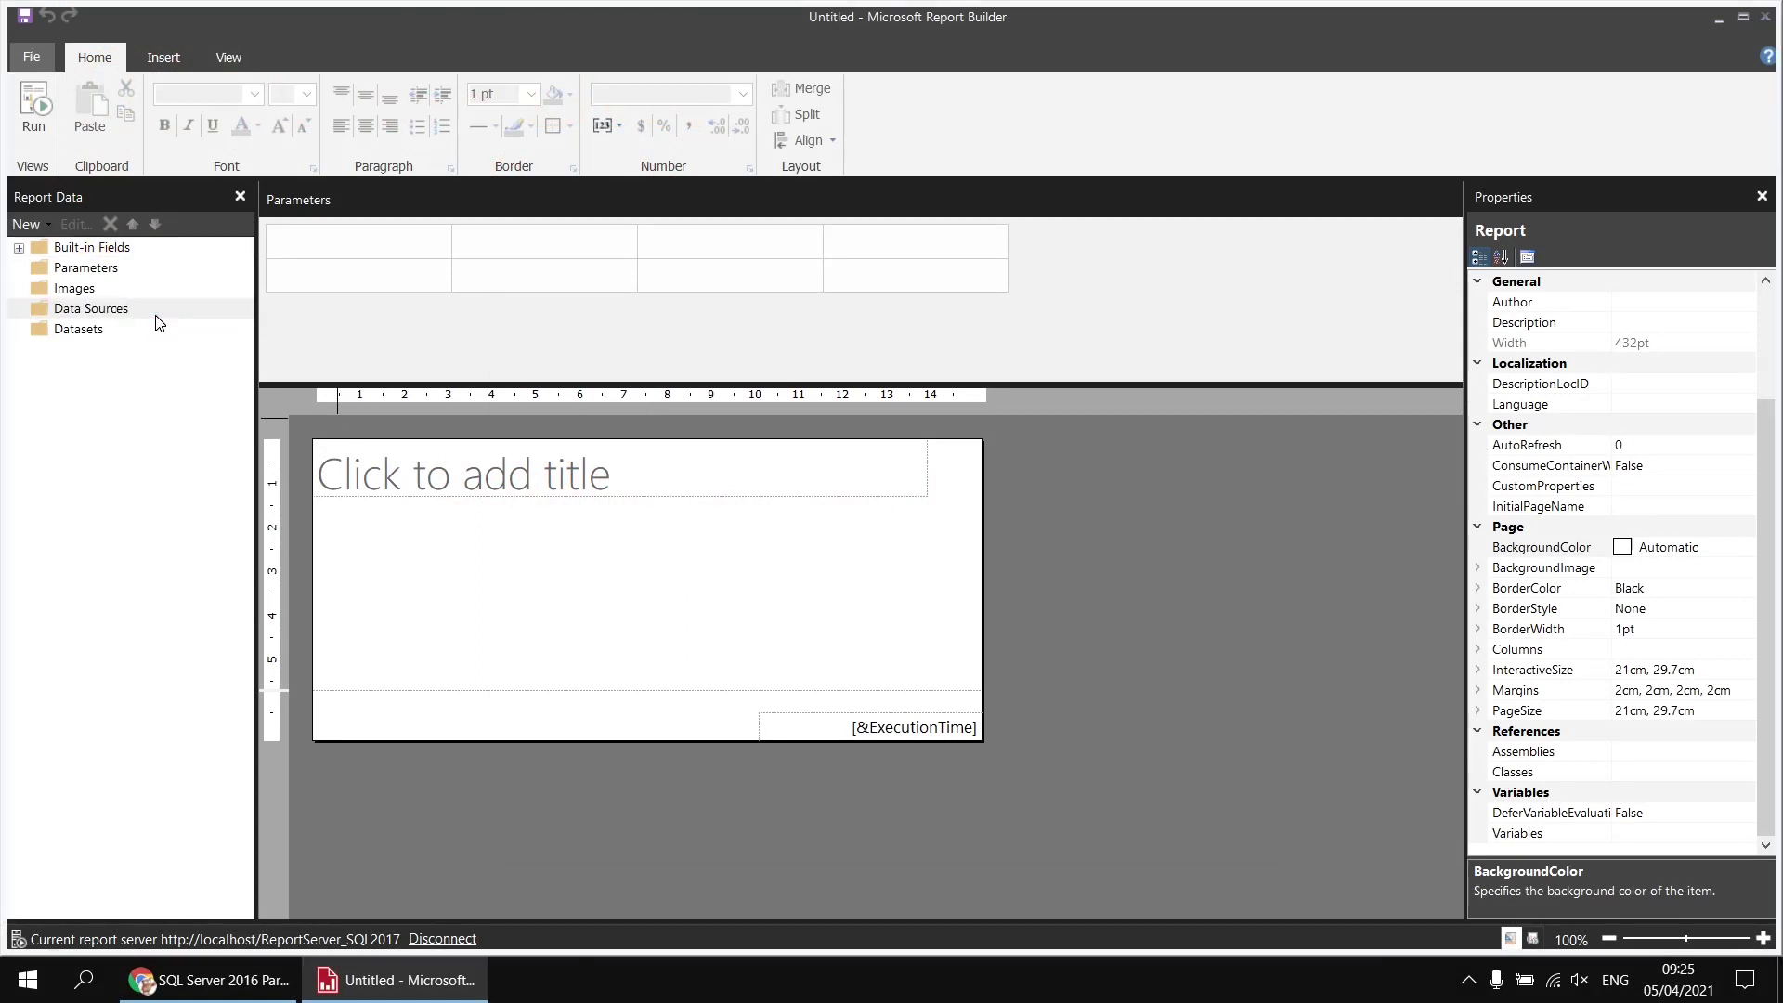
type("Movies")
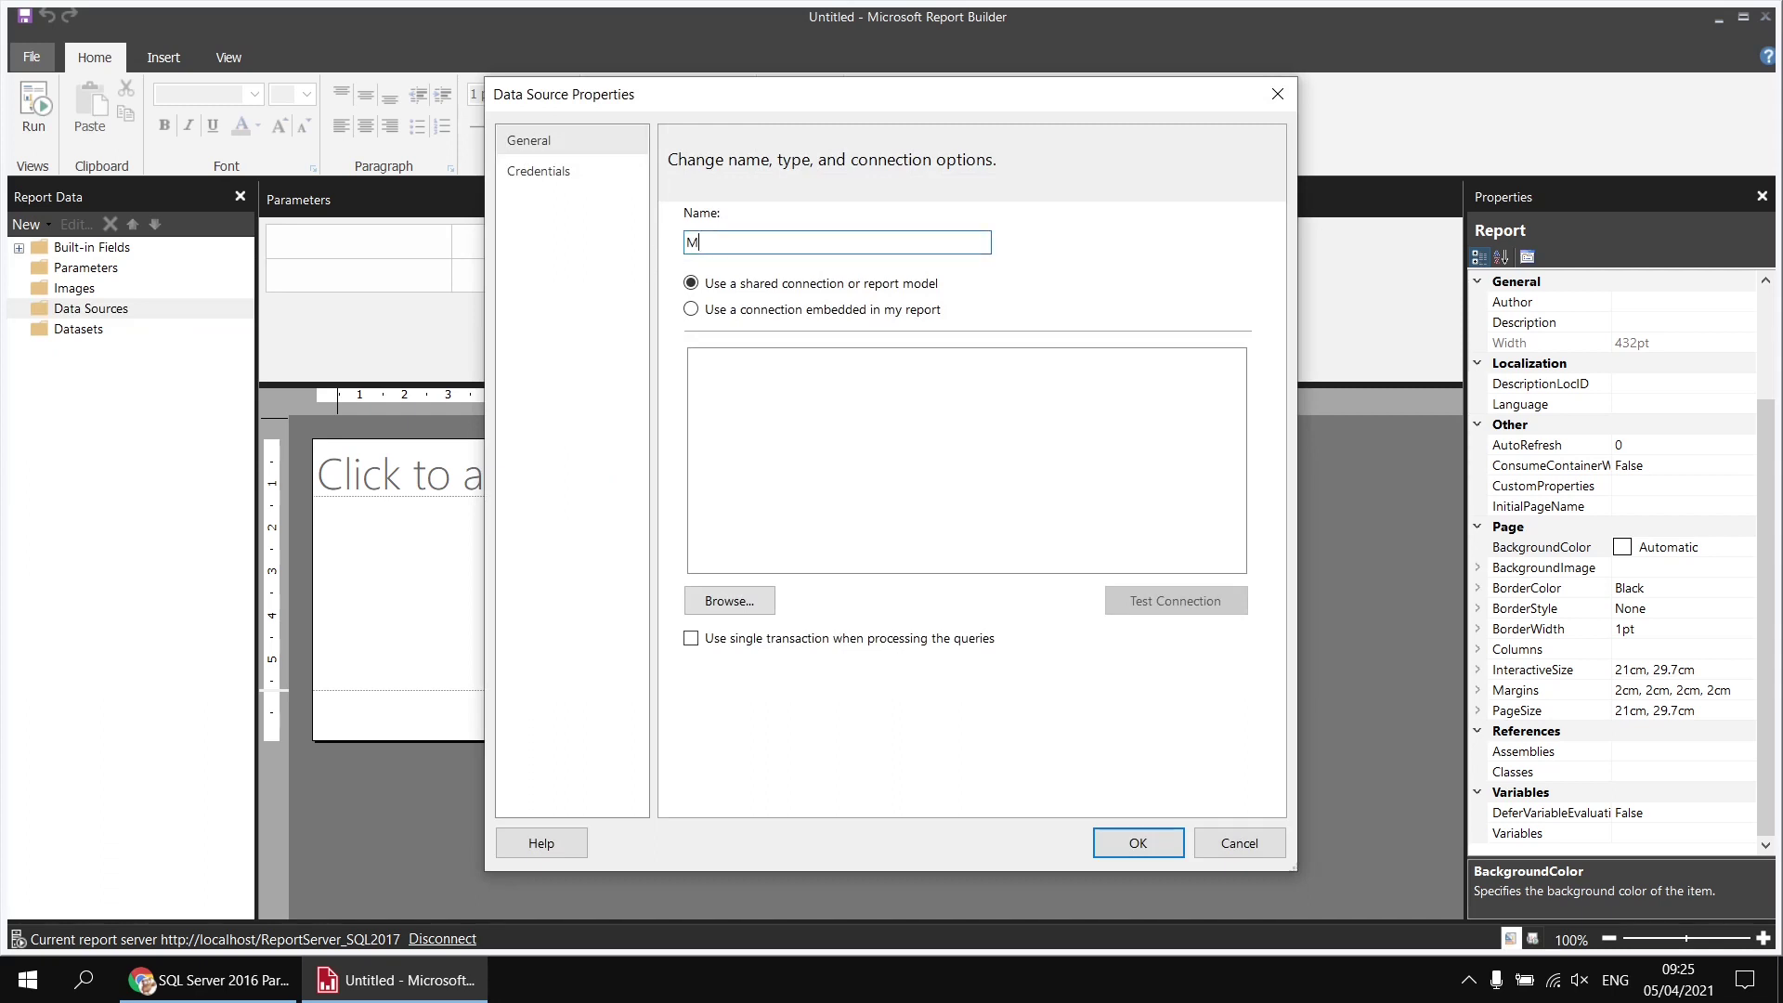
left_click(741, 313)
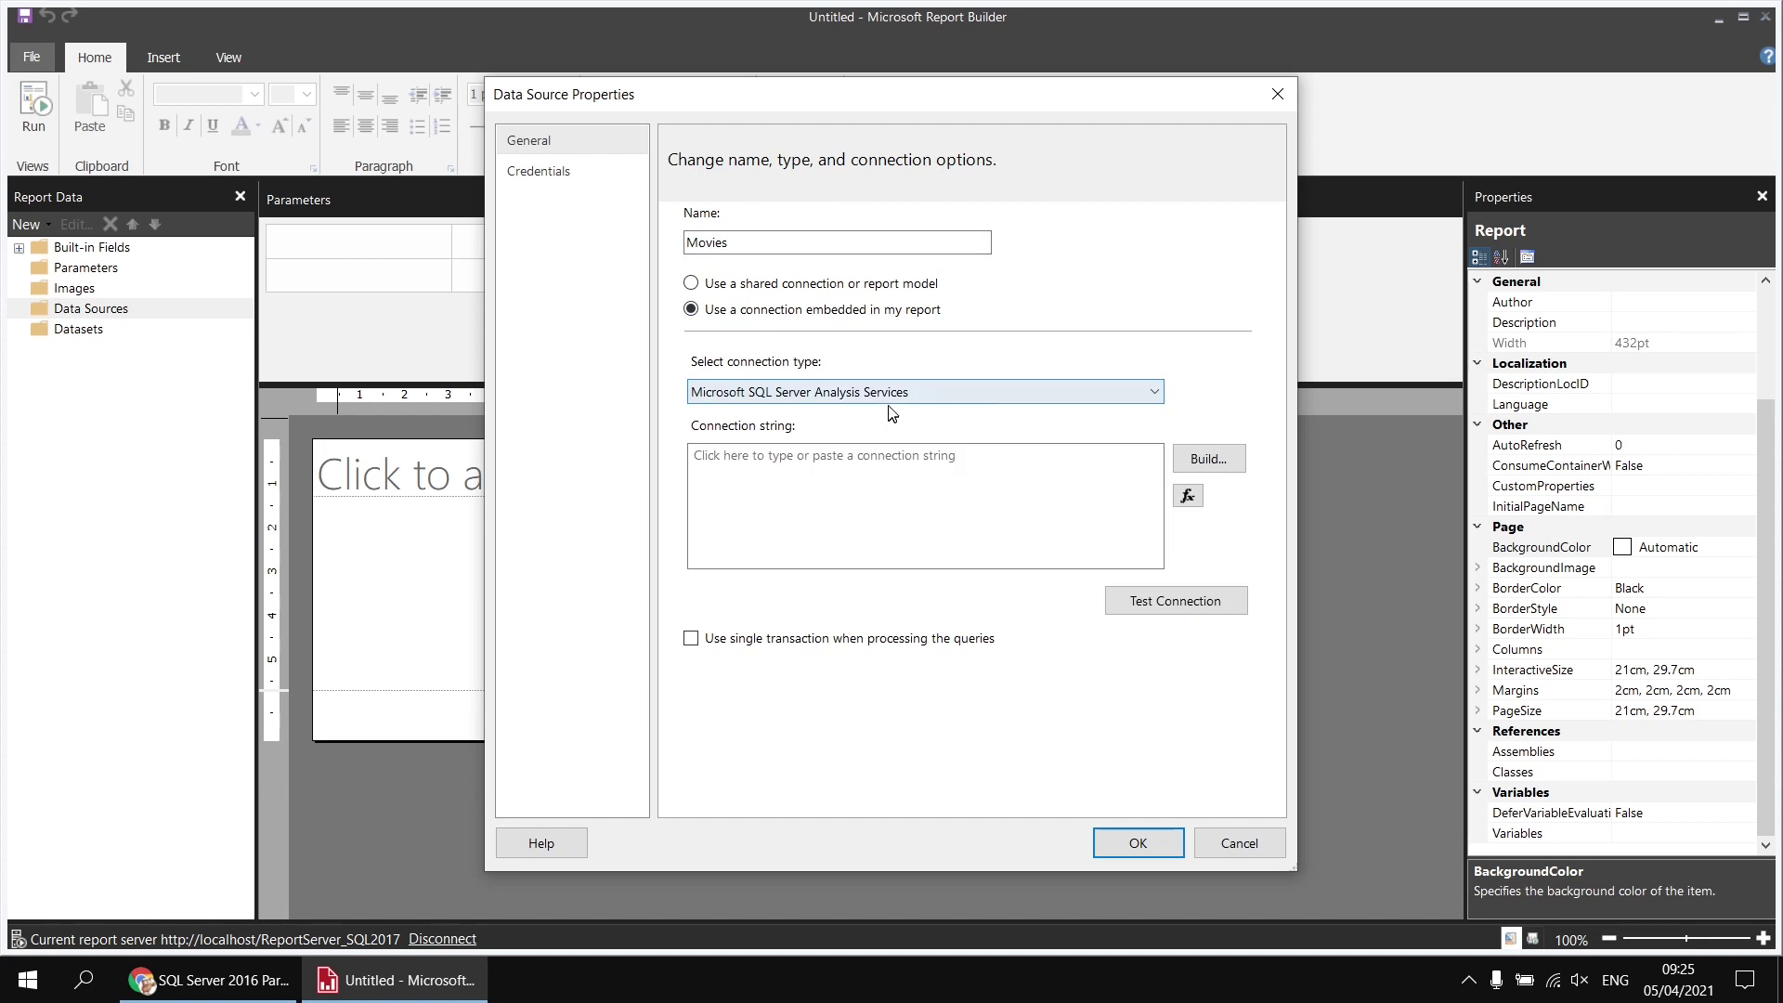
left_click(919, 398)
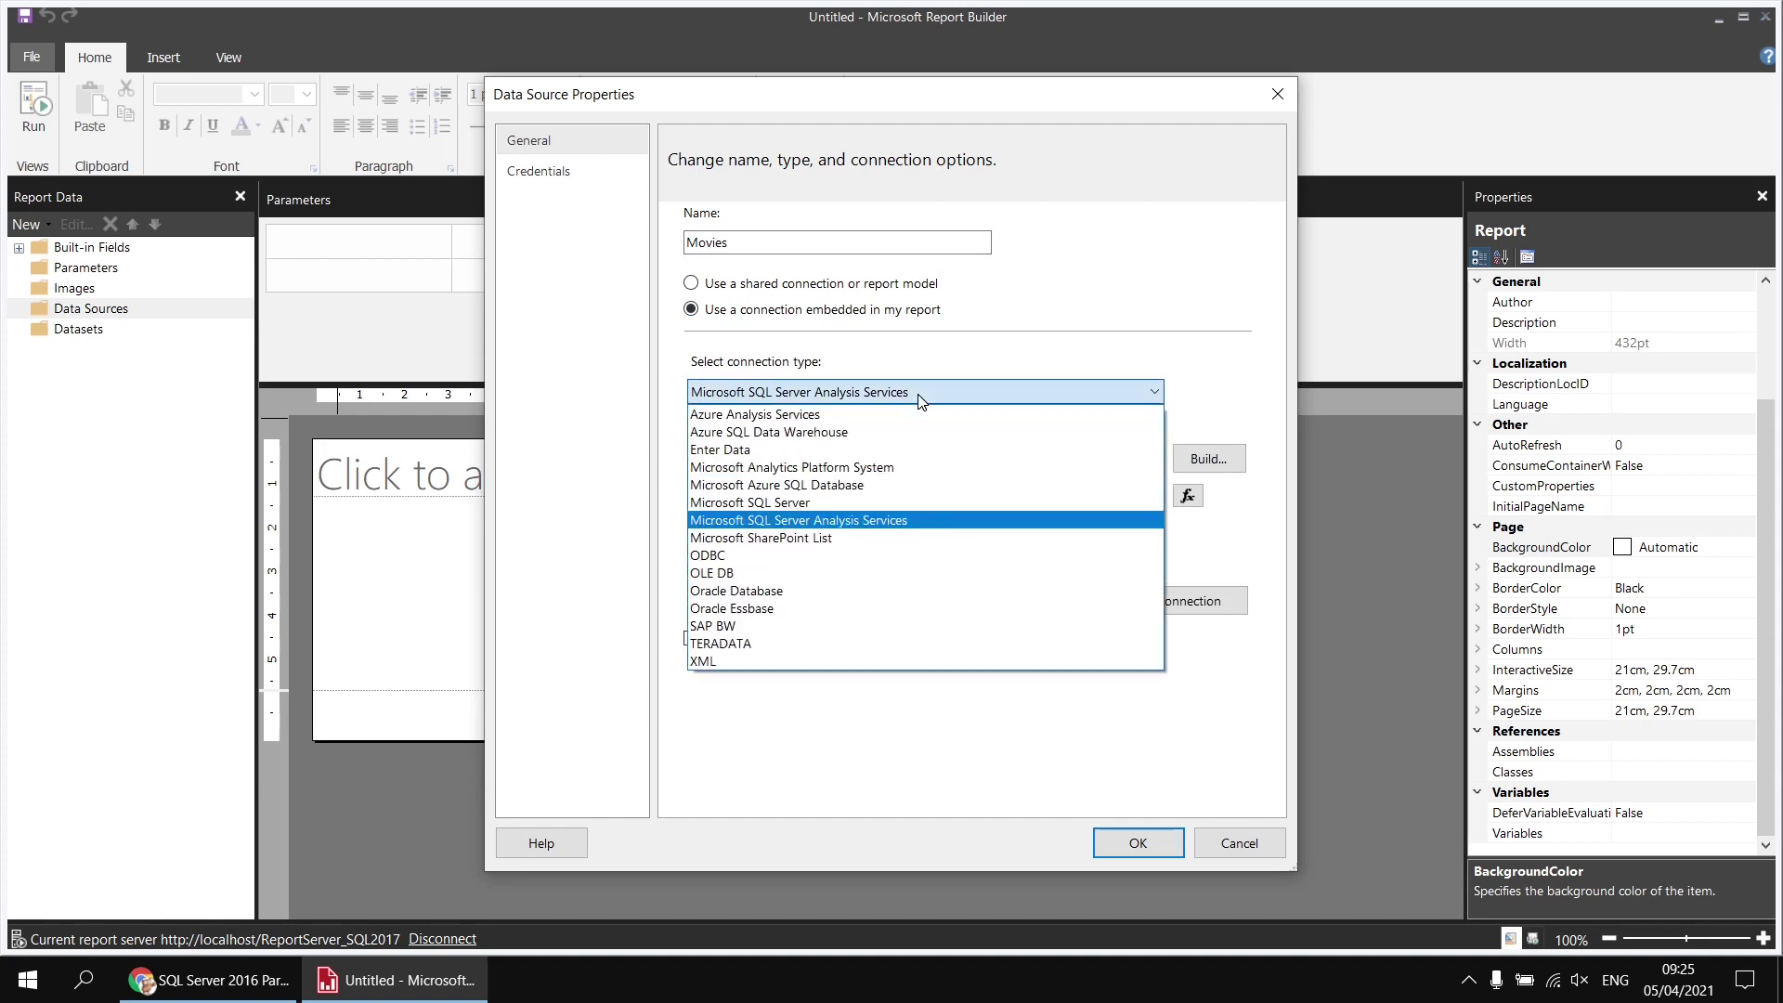
left_click(816, 499)
Build the data source connection to the Movies database on server .\sql2017 and save the data source
left_click(1224, 463)
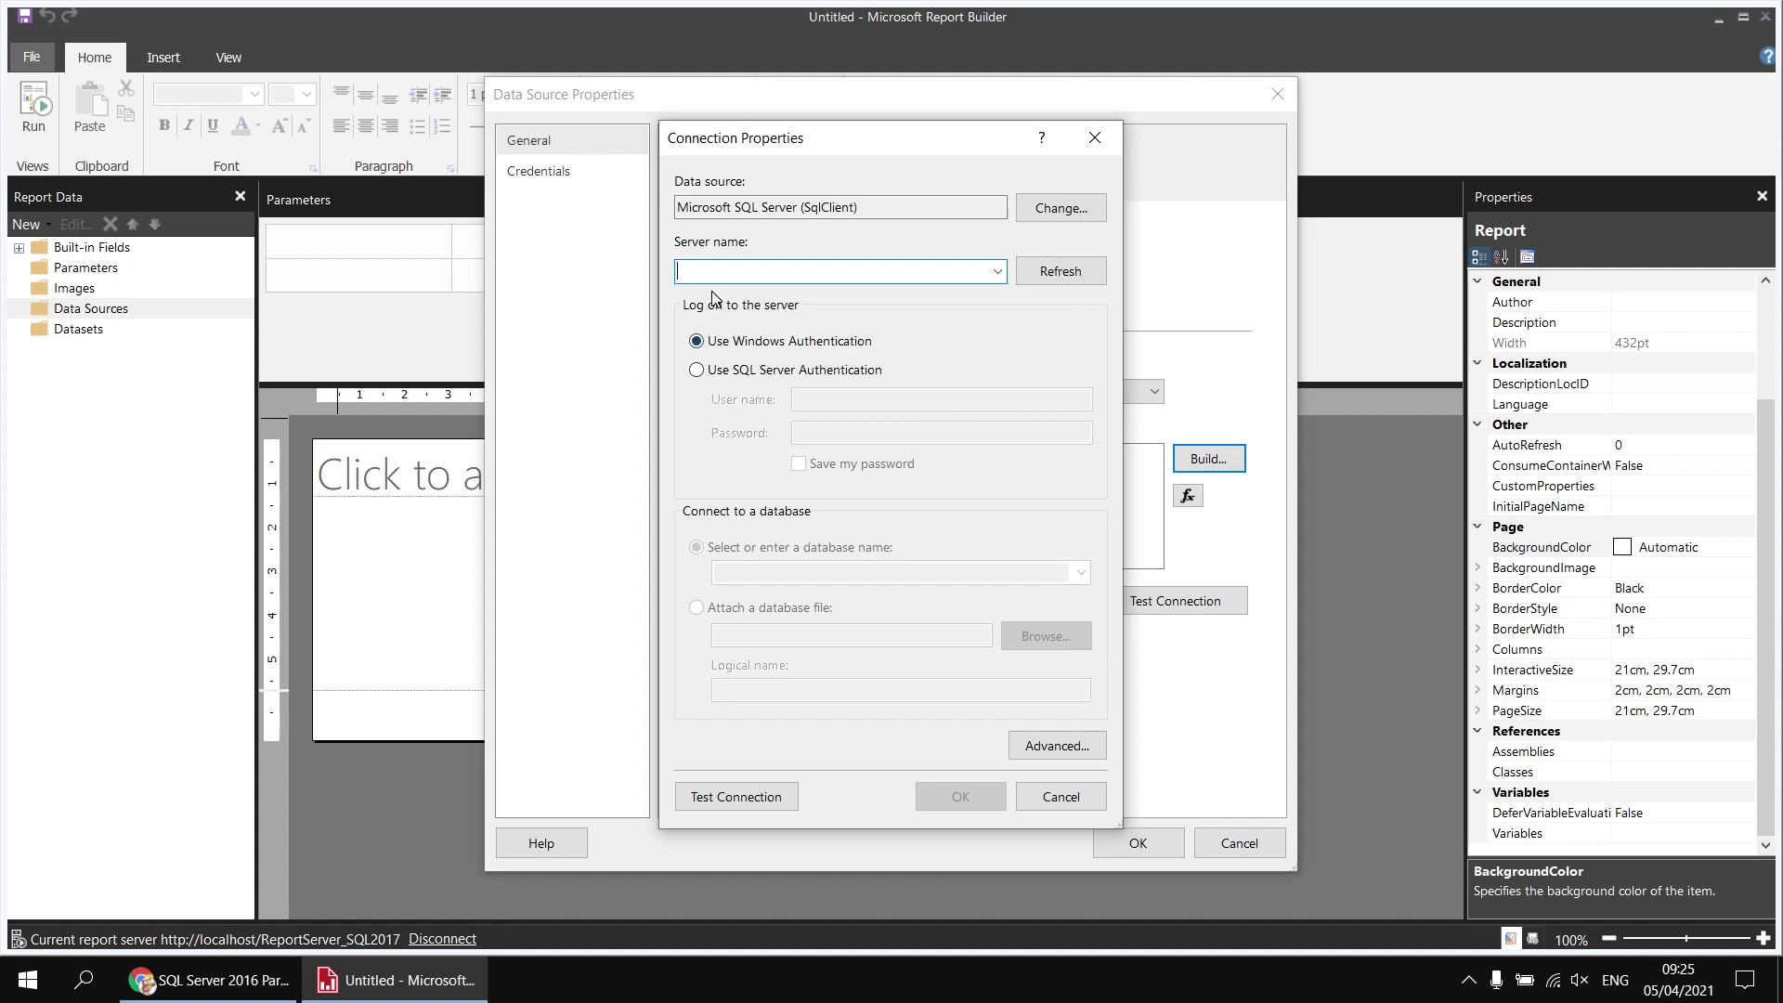
type(".\\")
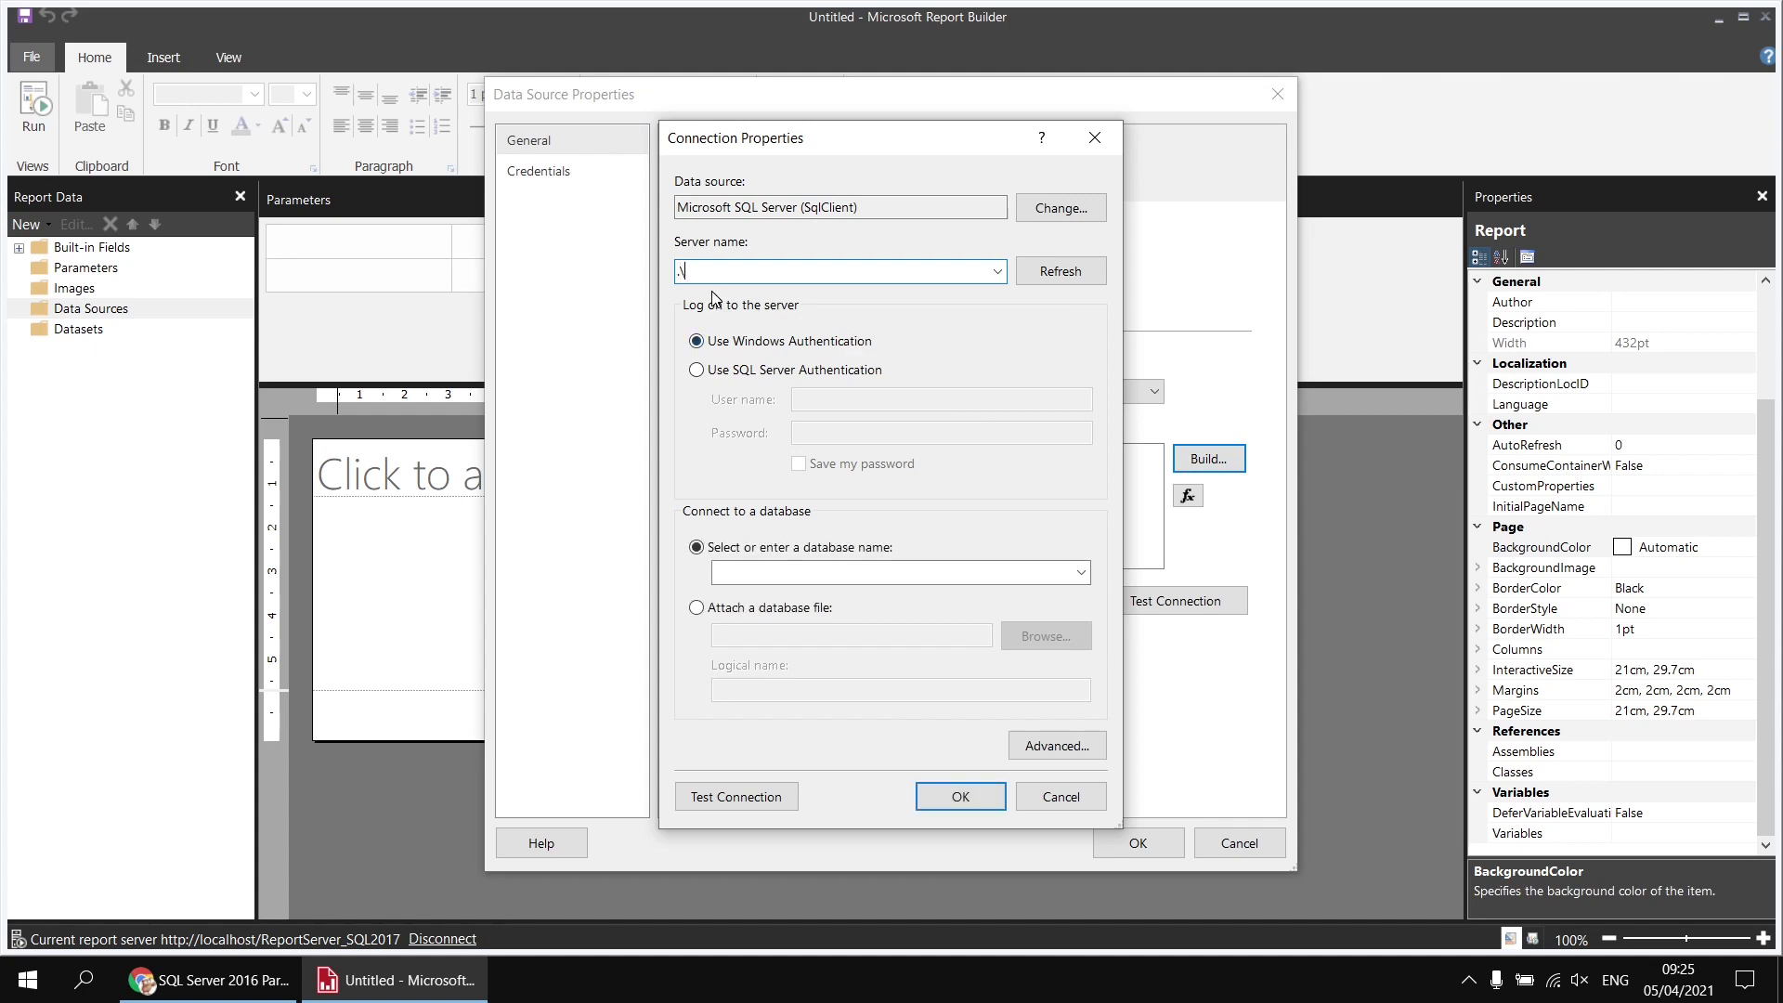
type("sql2017")
left_click(1081, 572)
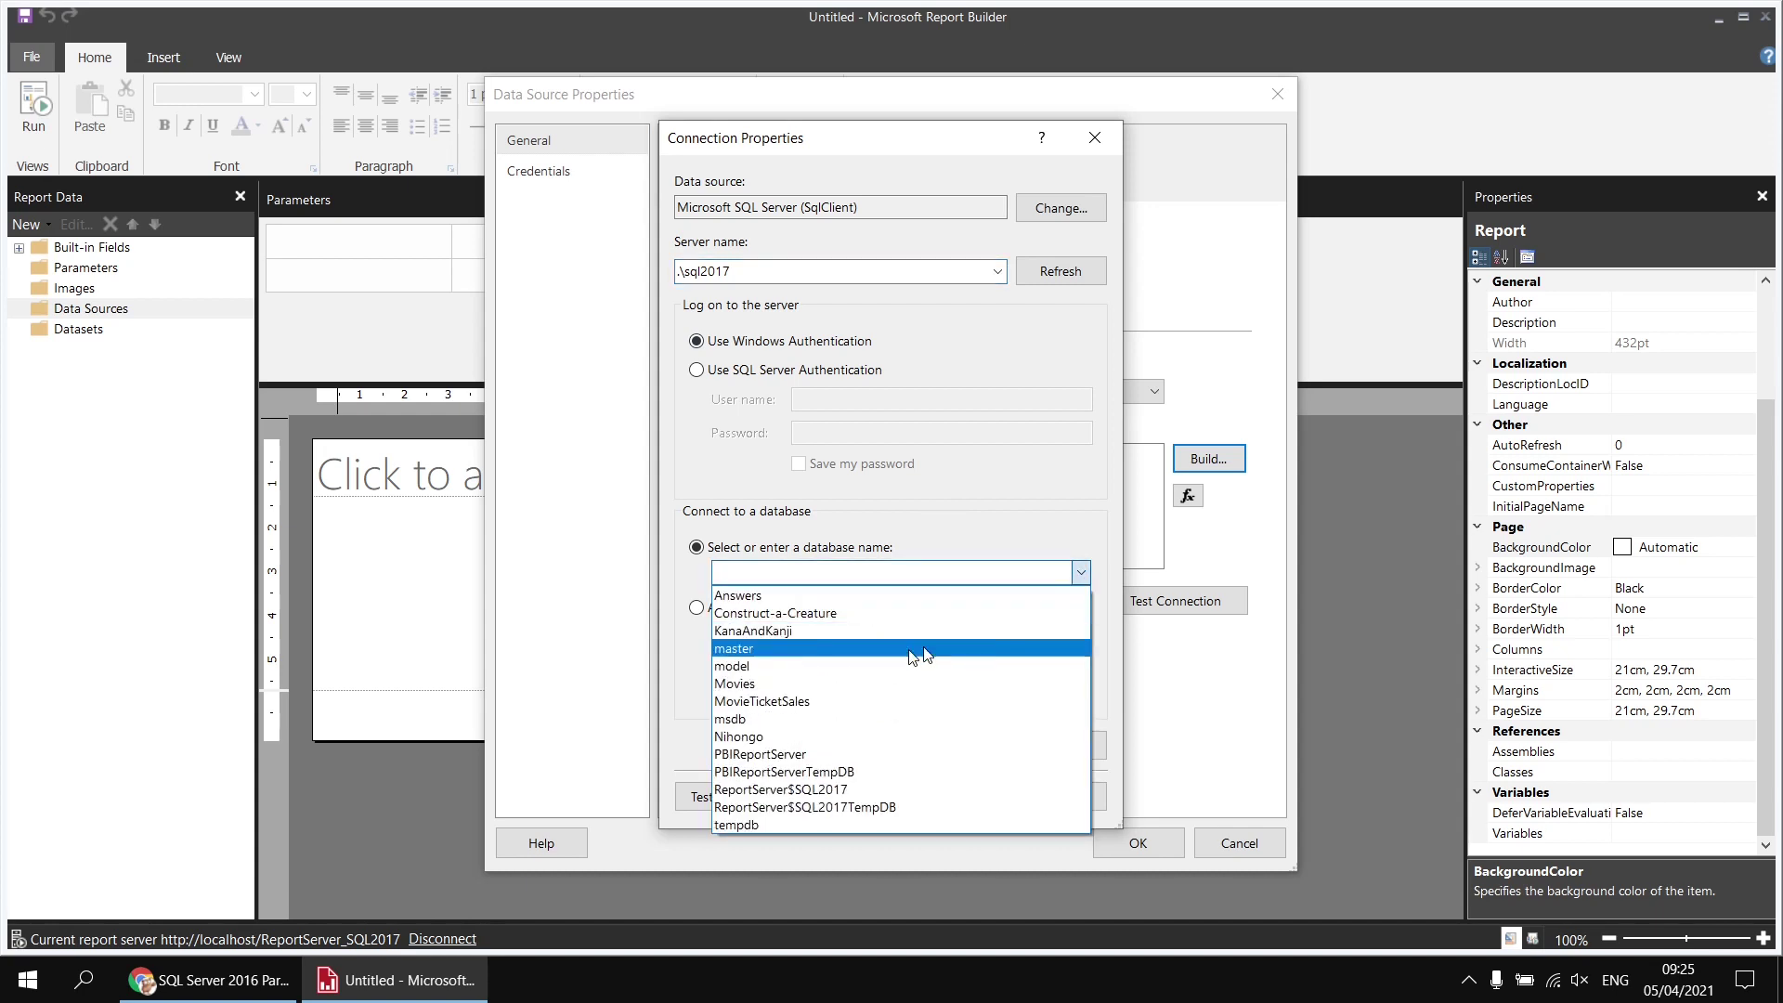
left_click(767, 684)
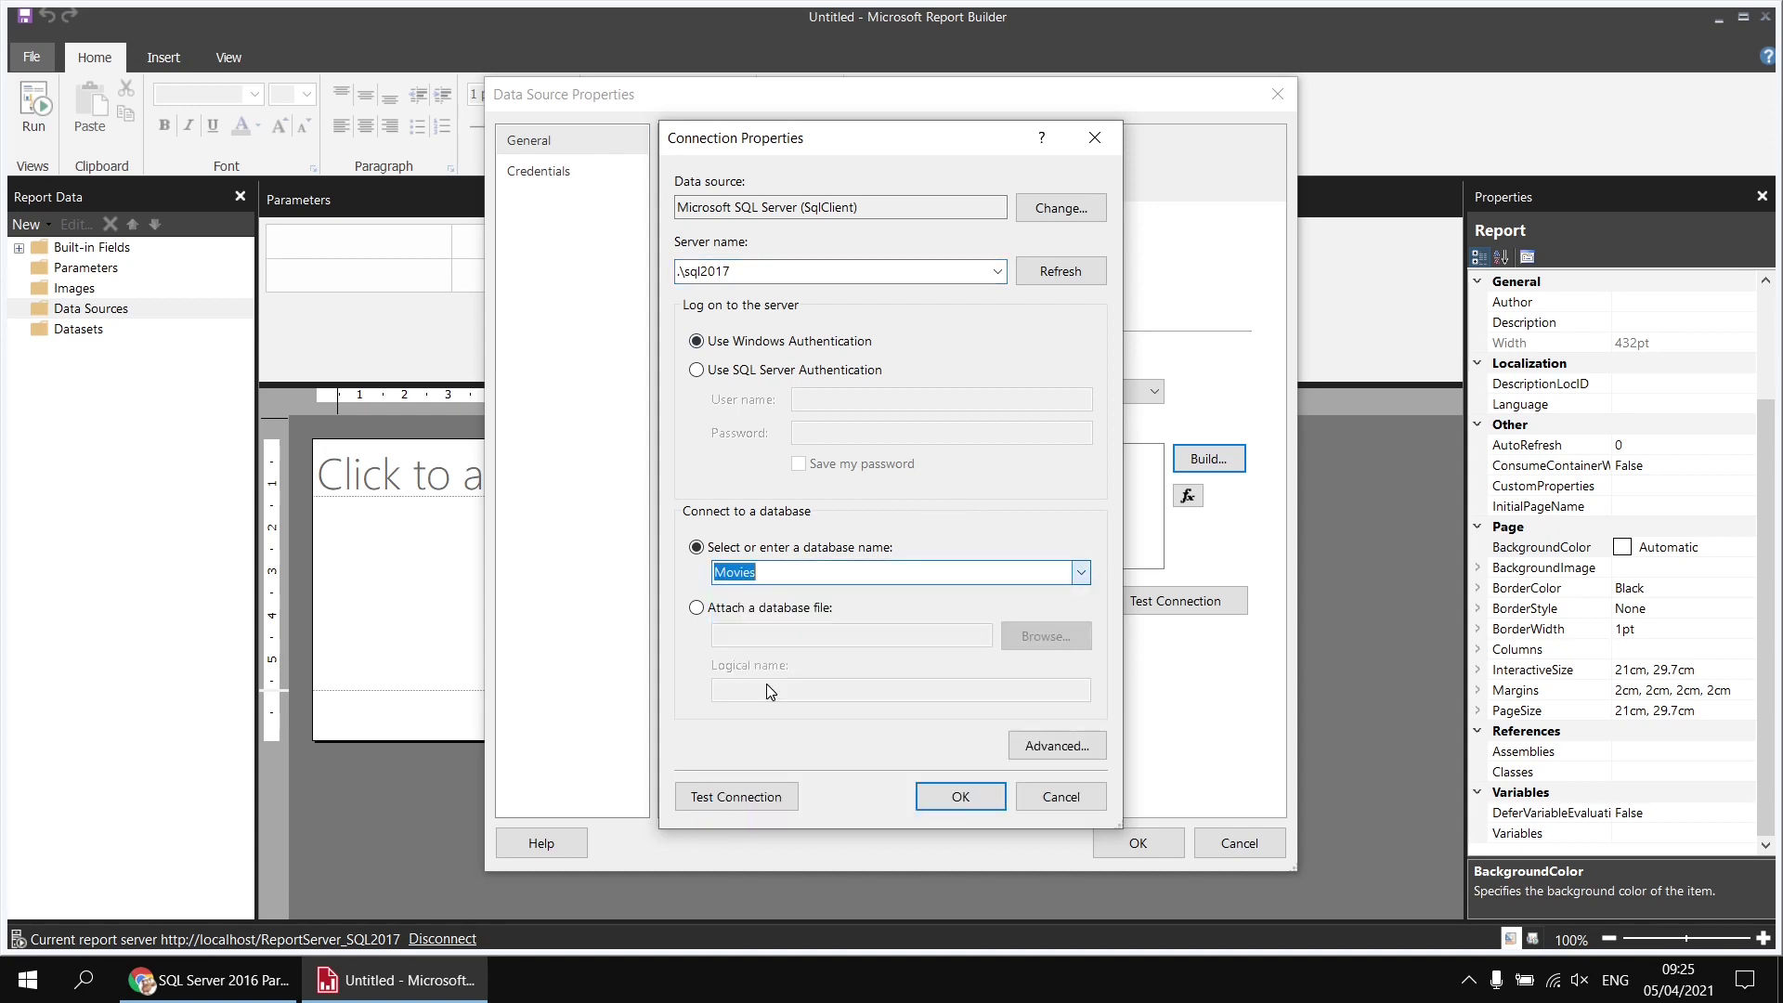
left_click(960, 797)
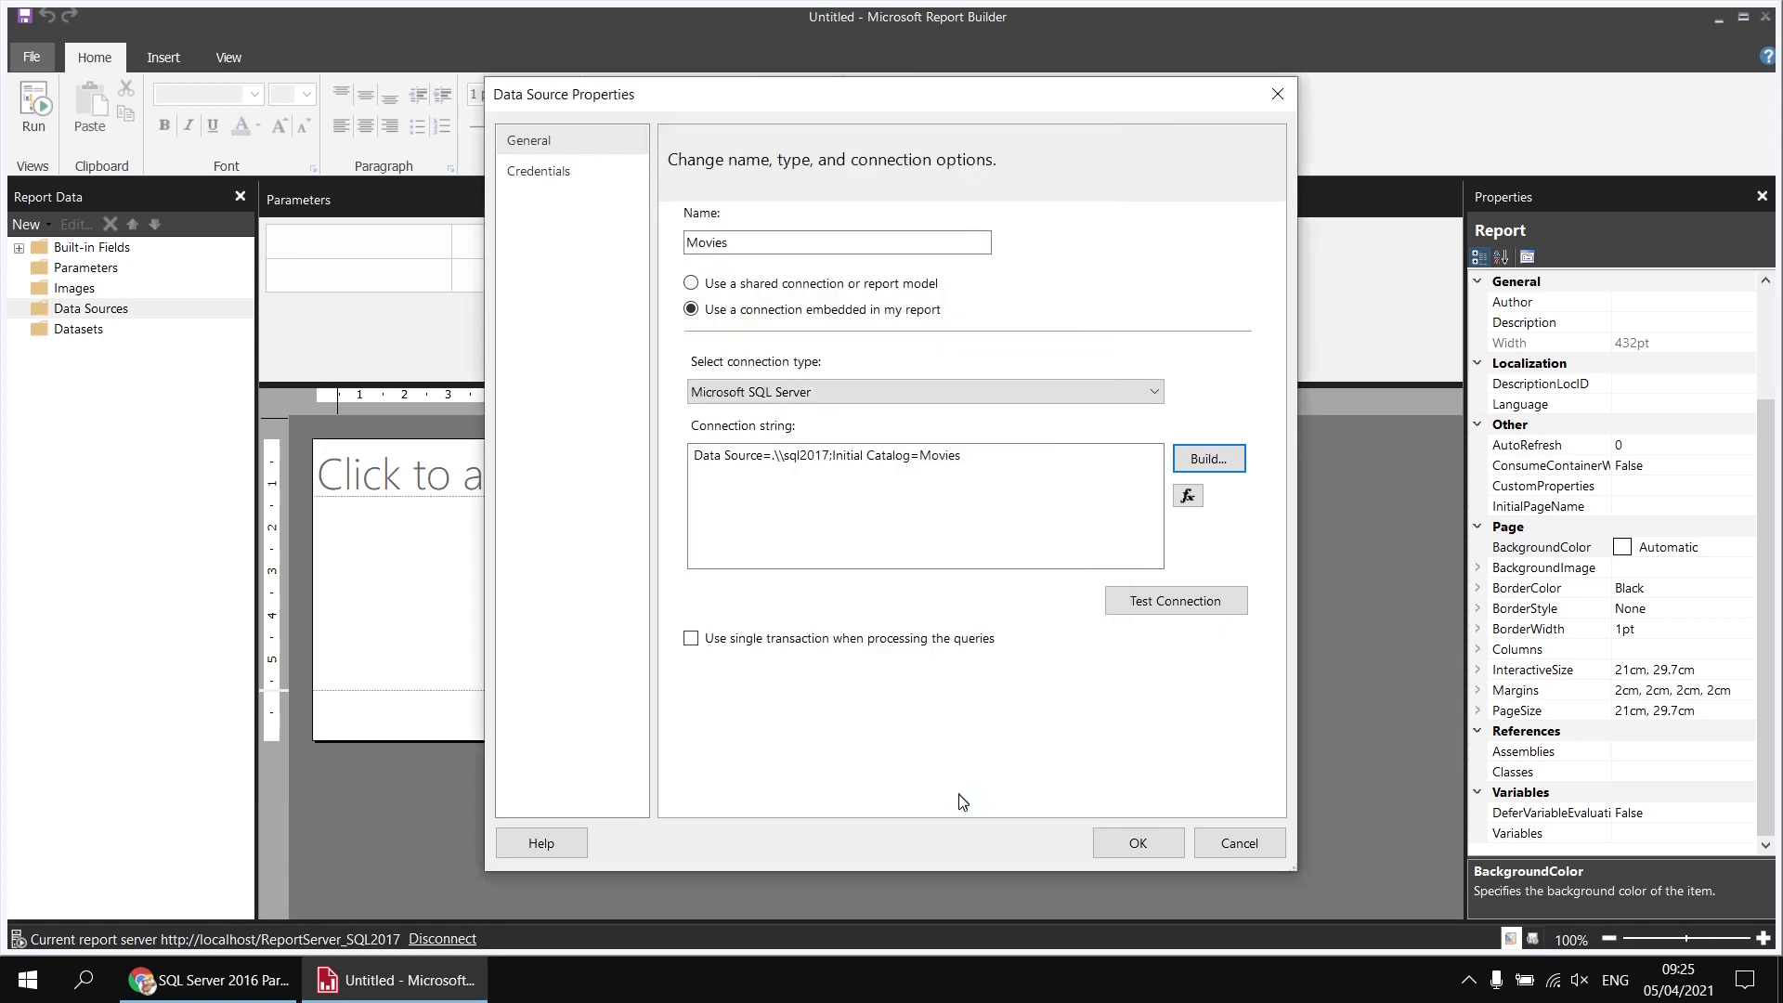
left_click(1122, 840)
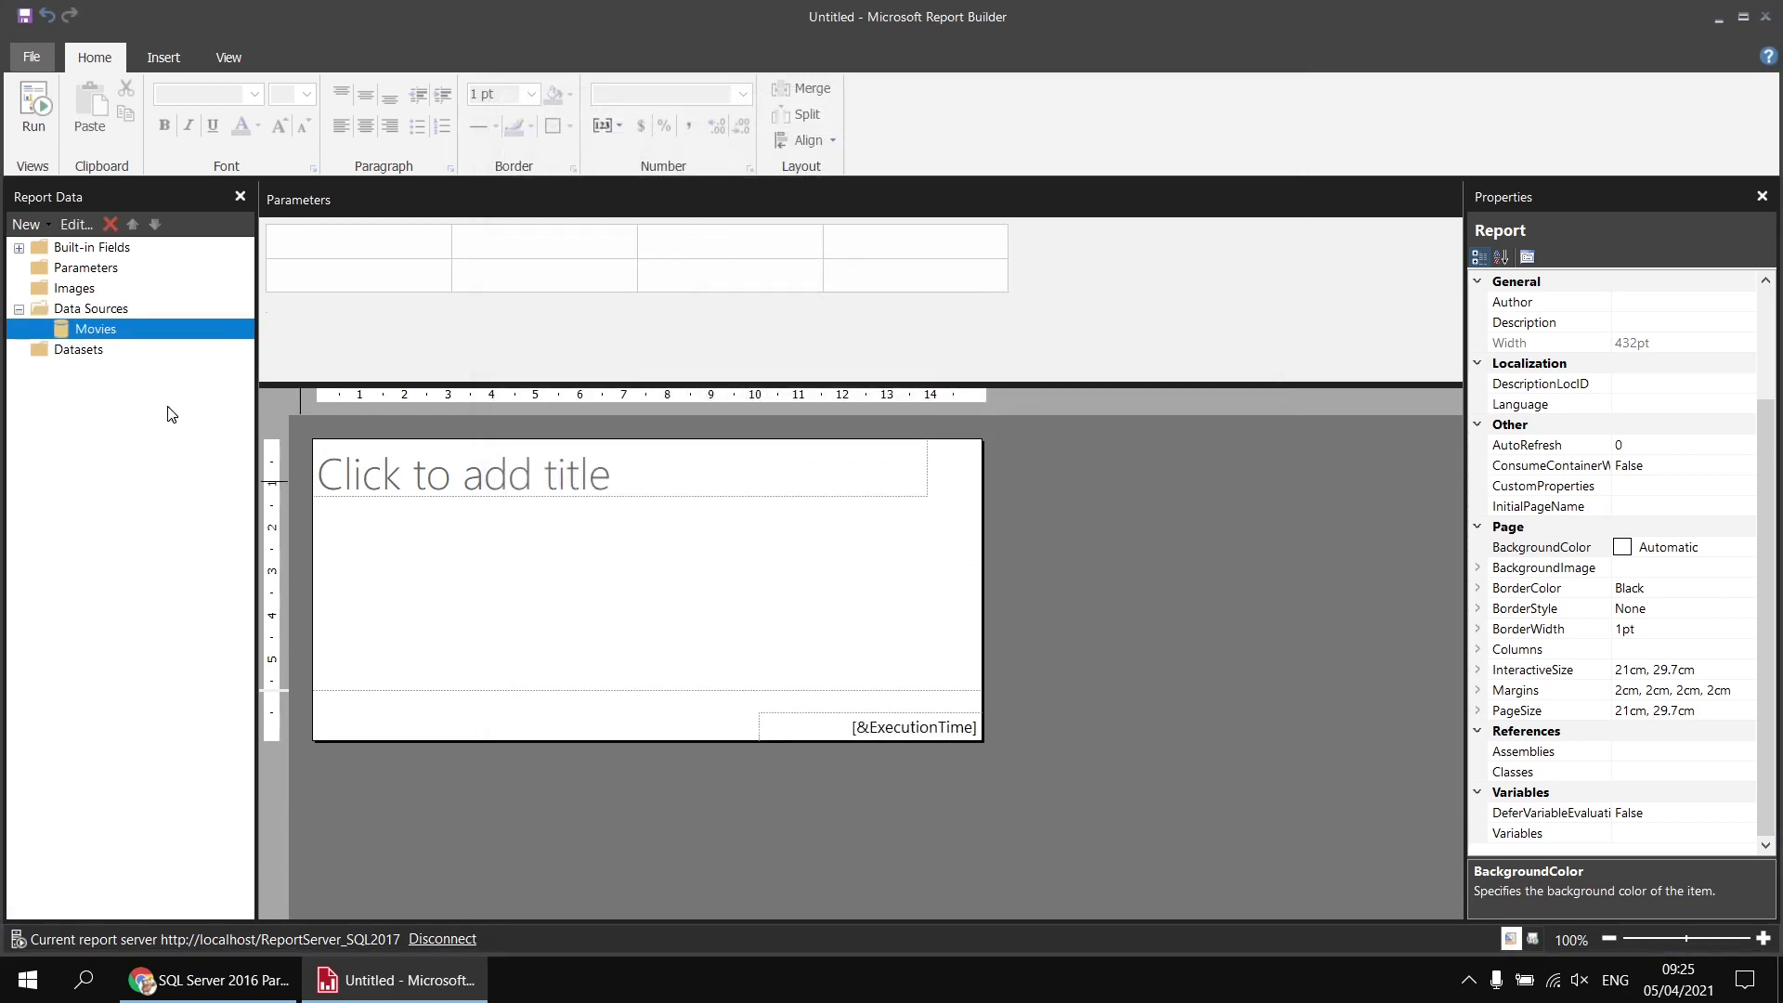
Add a dataset named Films to the Movies data source, querying Title and ReleaseDate from the Film table
right_click(119, 333)
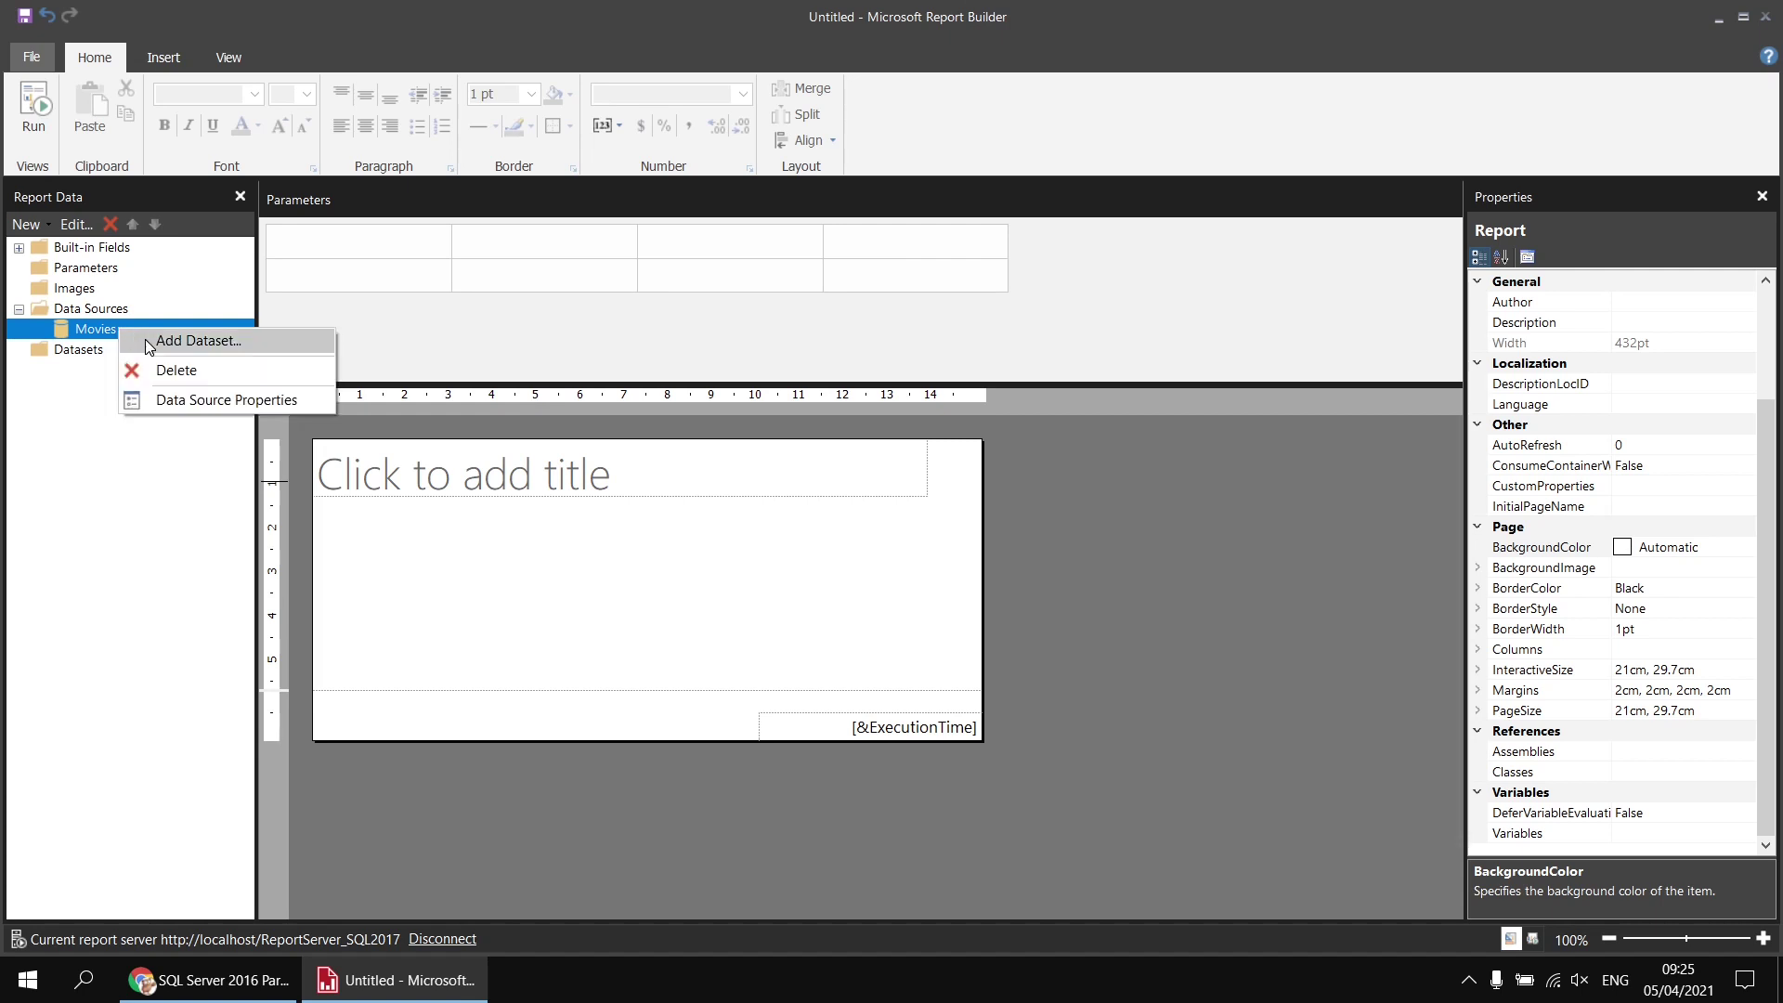
left_click(186, 341)
type("Films")
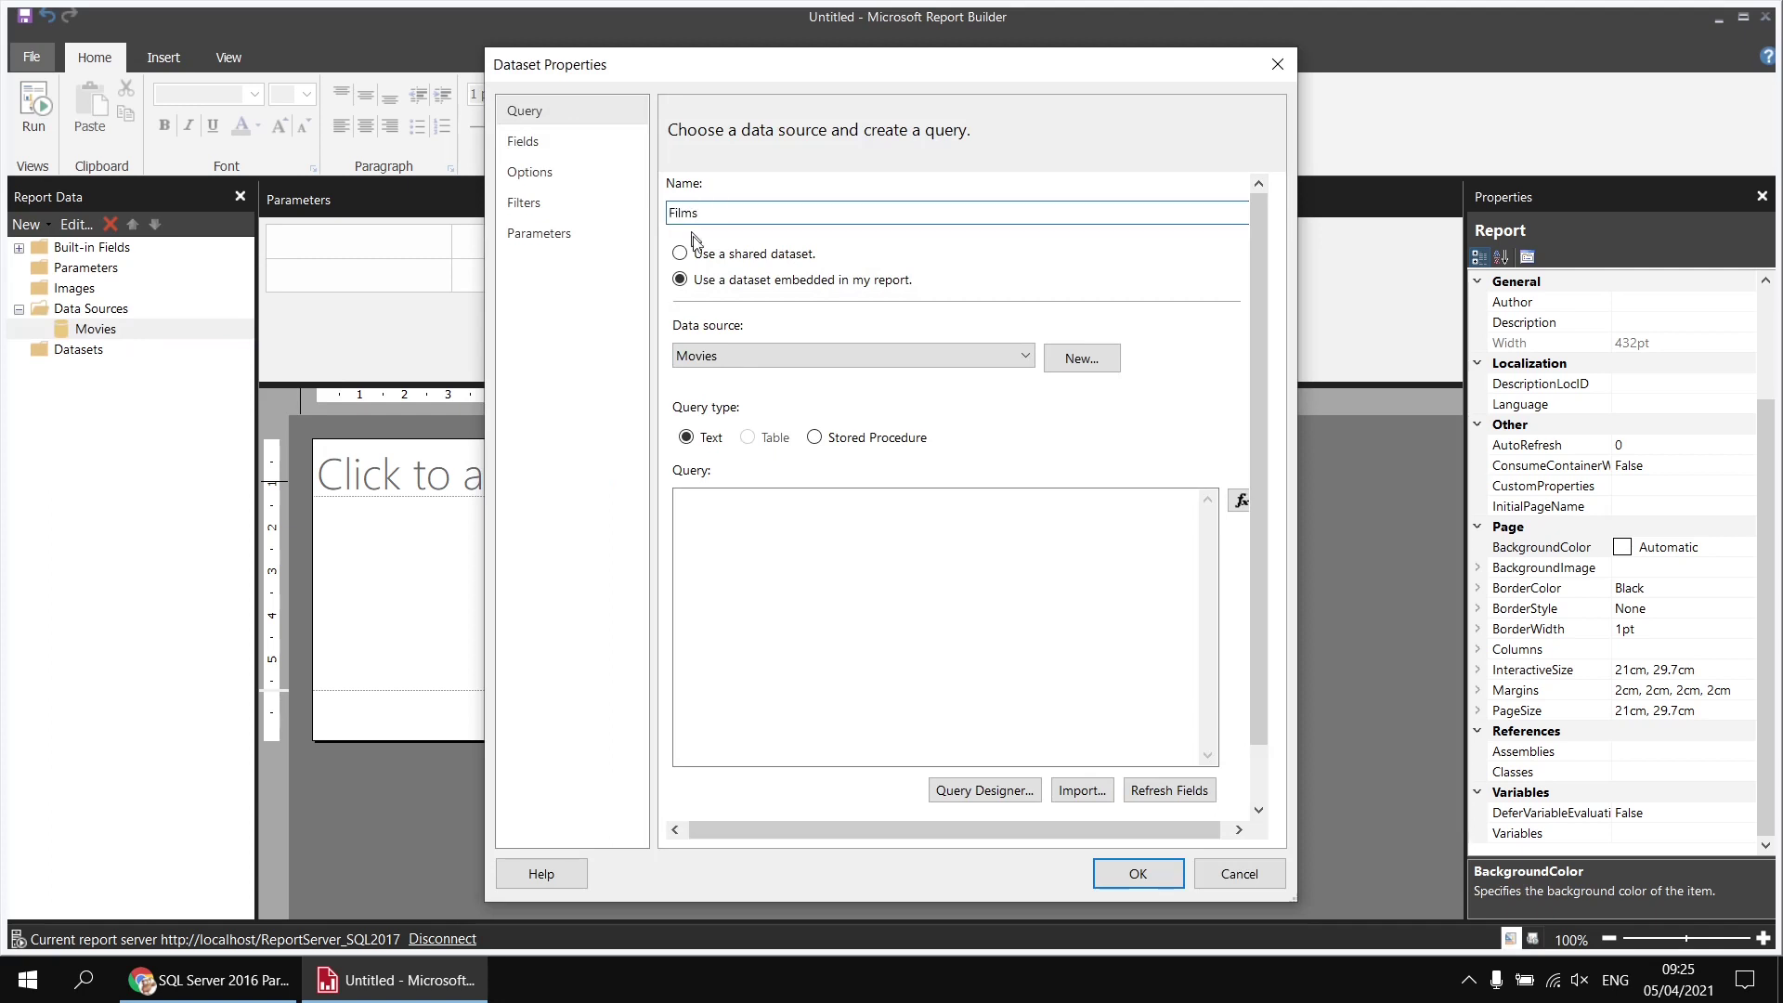
left_click(980, 792)
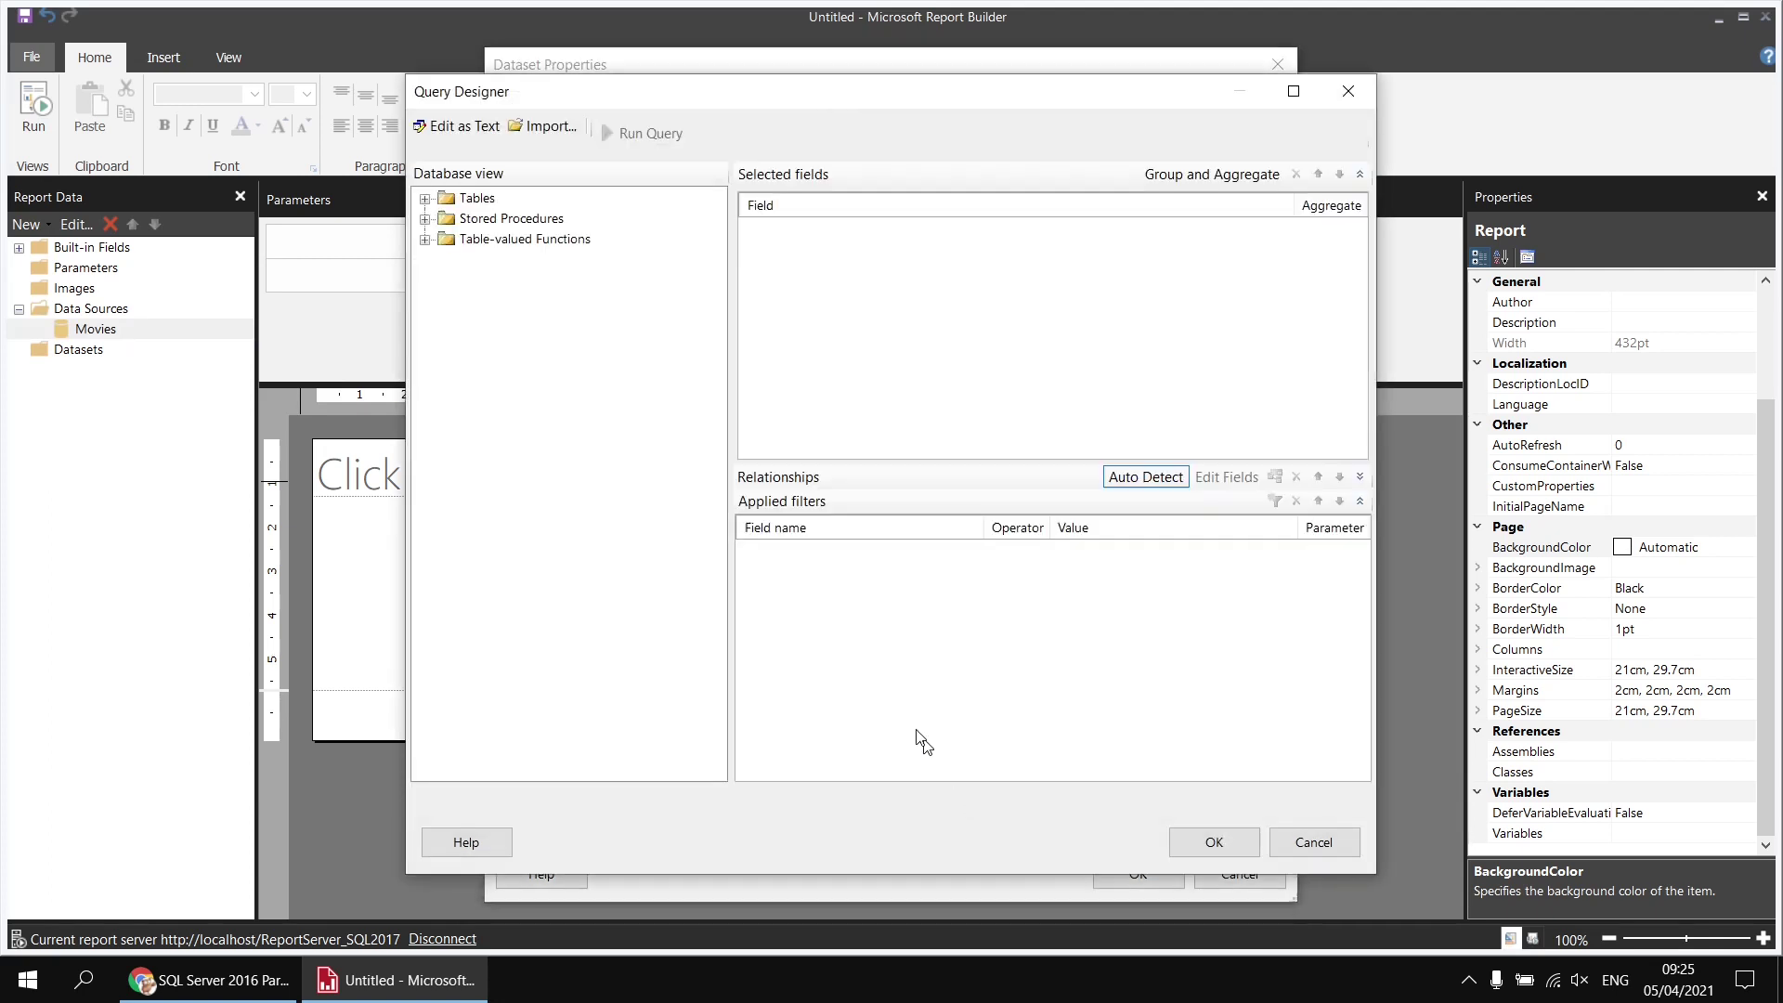
left_click(426, 199)
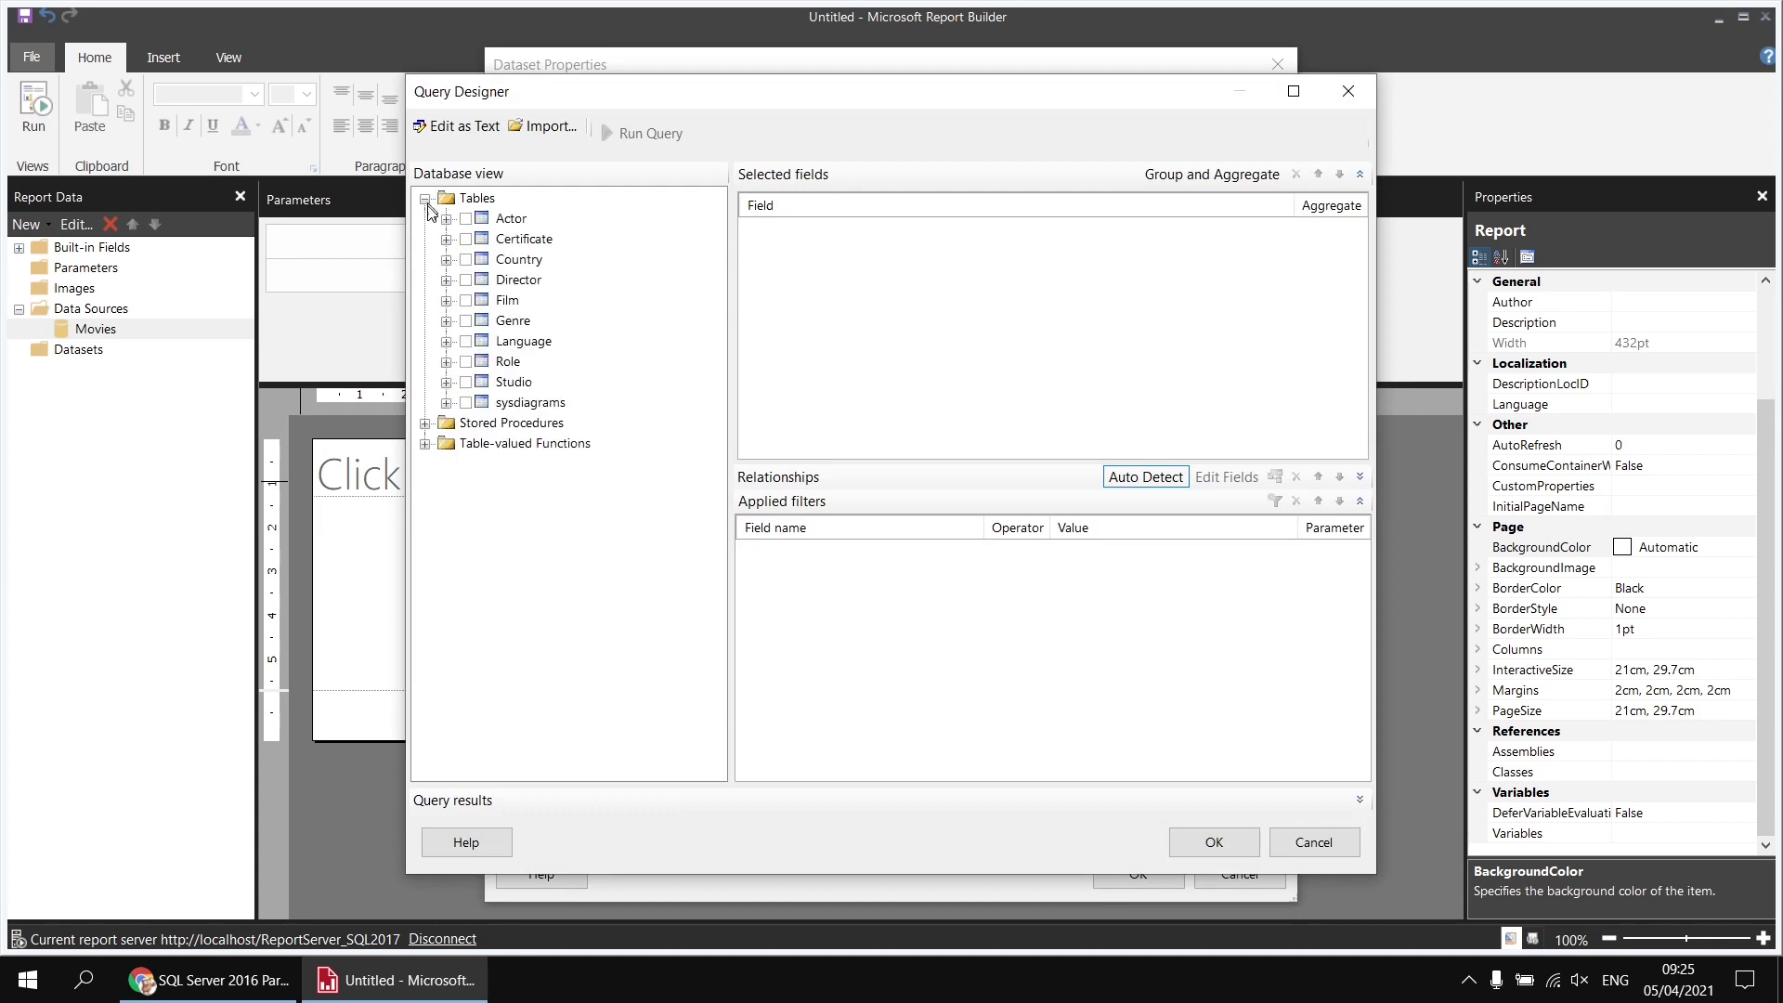
left_click(447, 301)
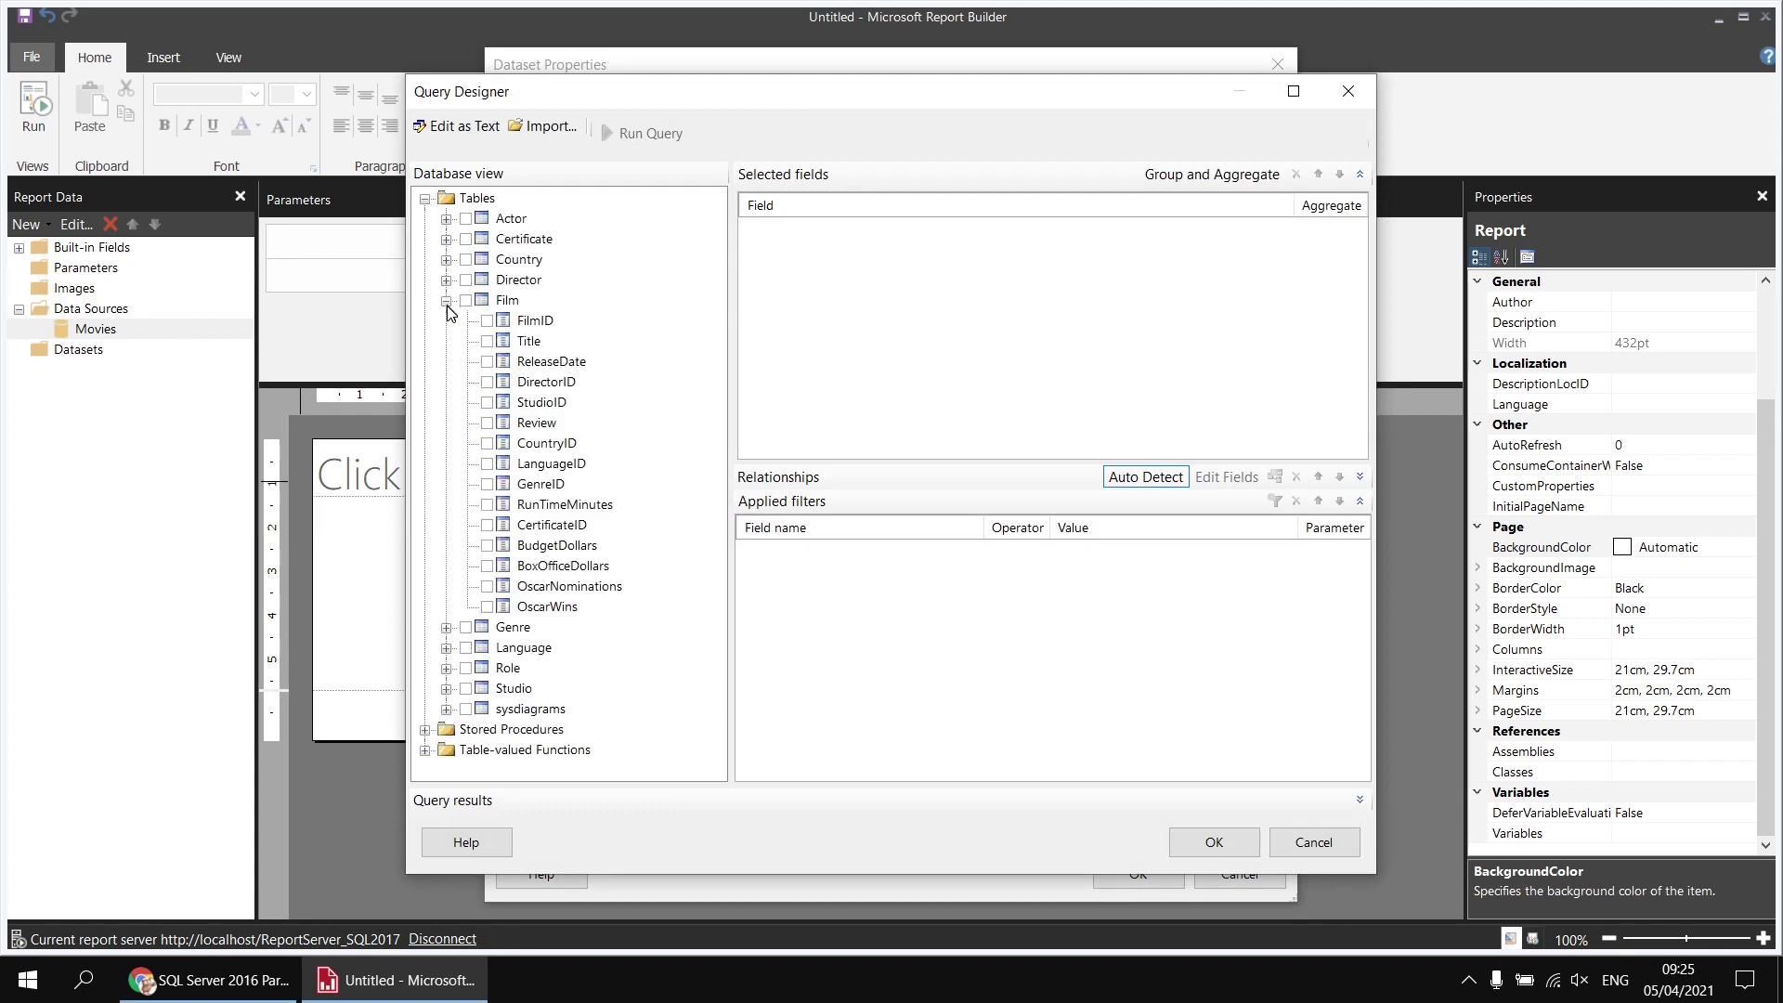
left_click(487, 342)
left_click(487, 361)
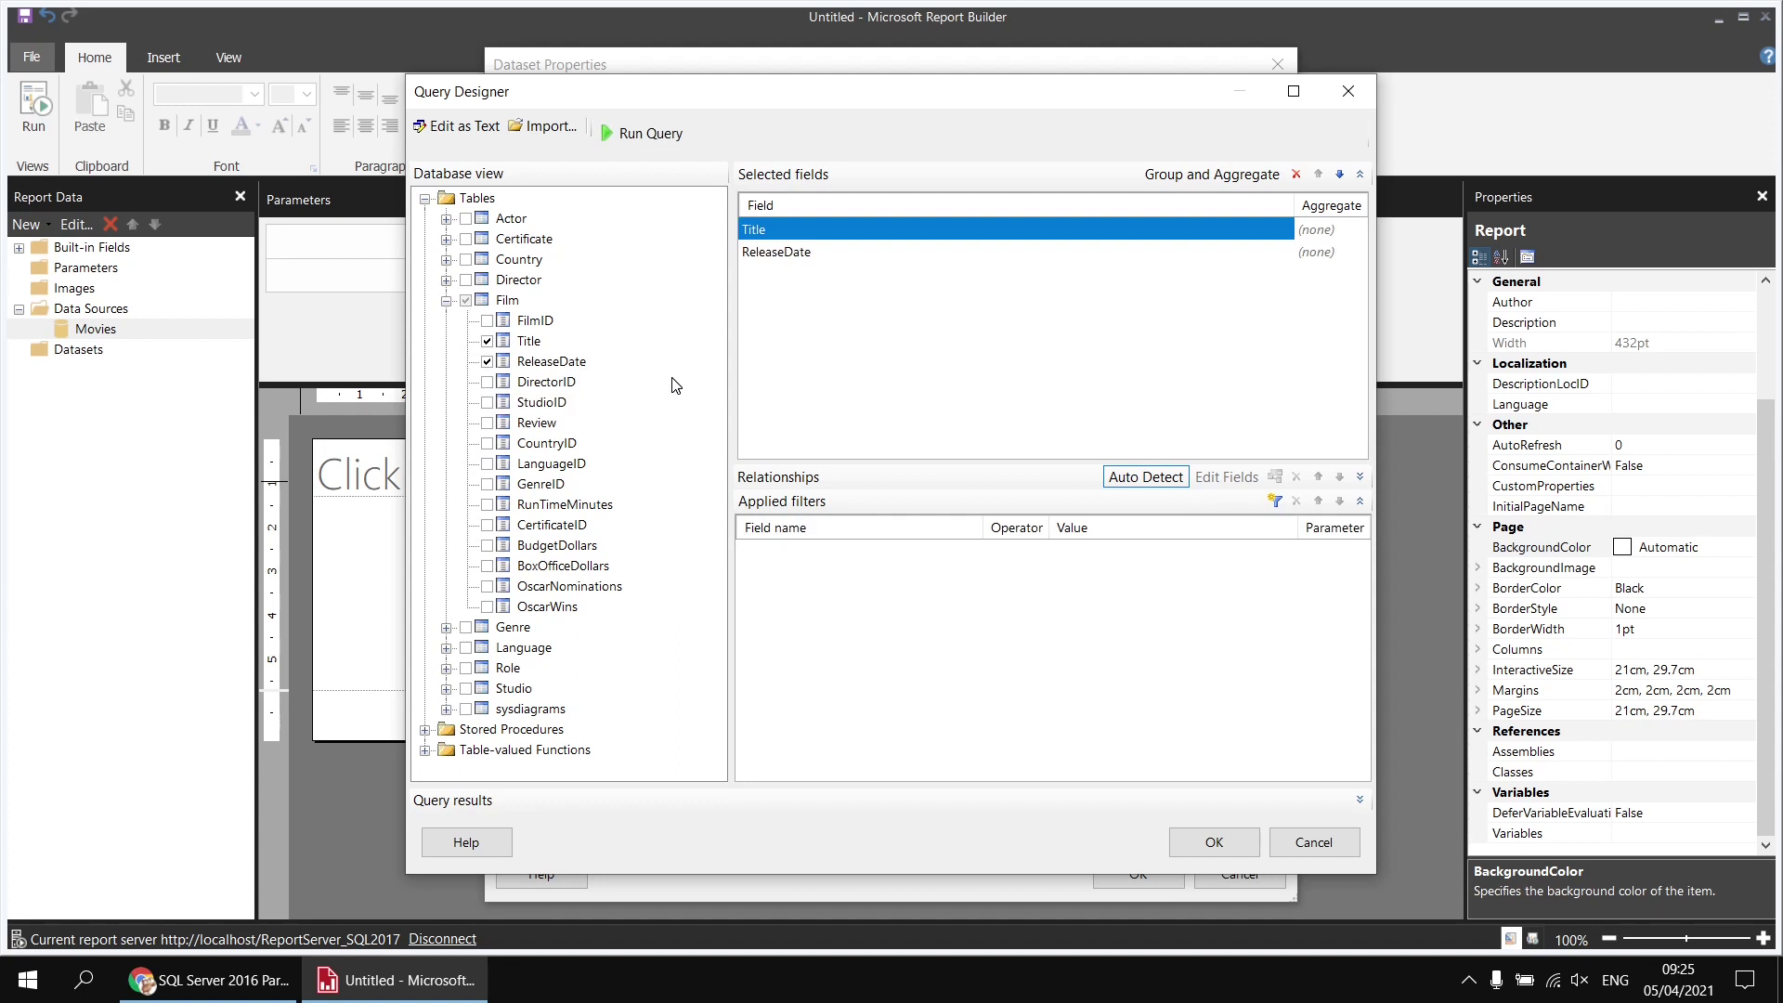
left_click(1198, 840)
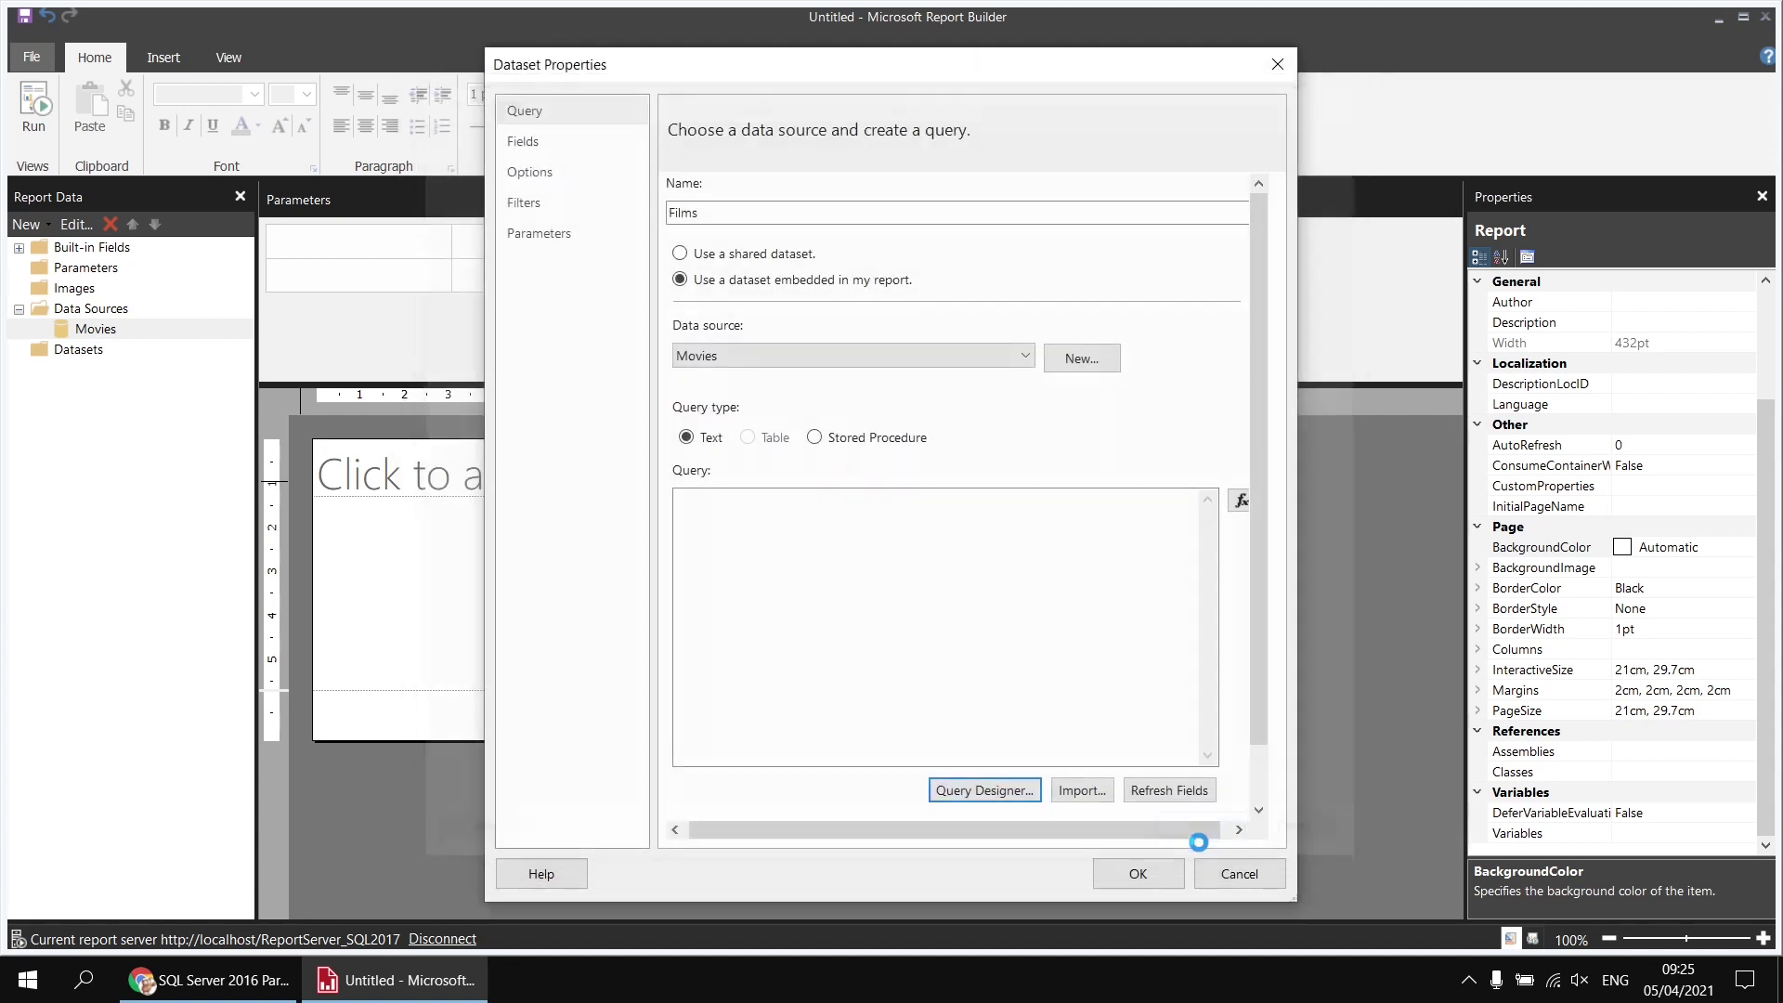
Append ORDER BY Film.ReleaseDate DESC to the Films query and save the dataset
left_click(791, 675)
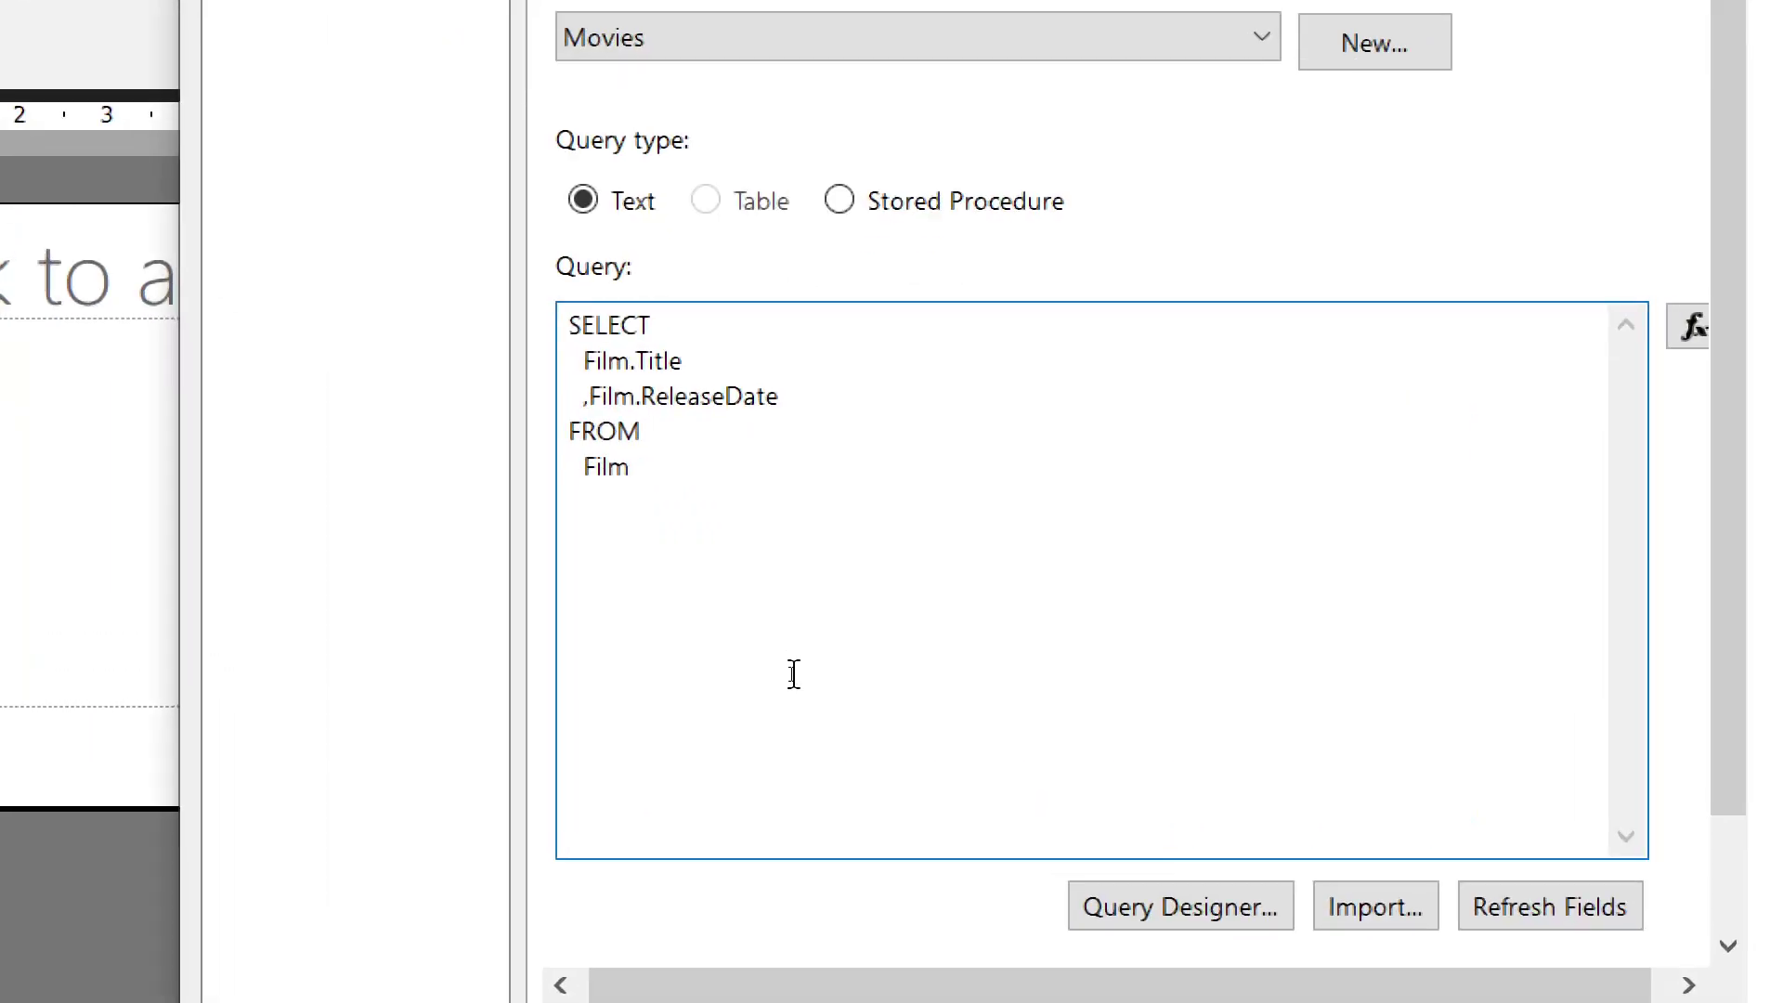
key("Return")
type("ORDER BY   Film.Relea")
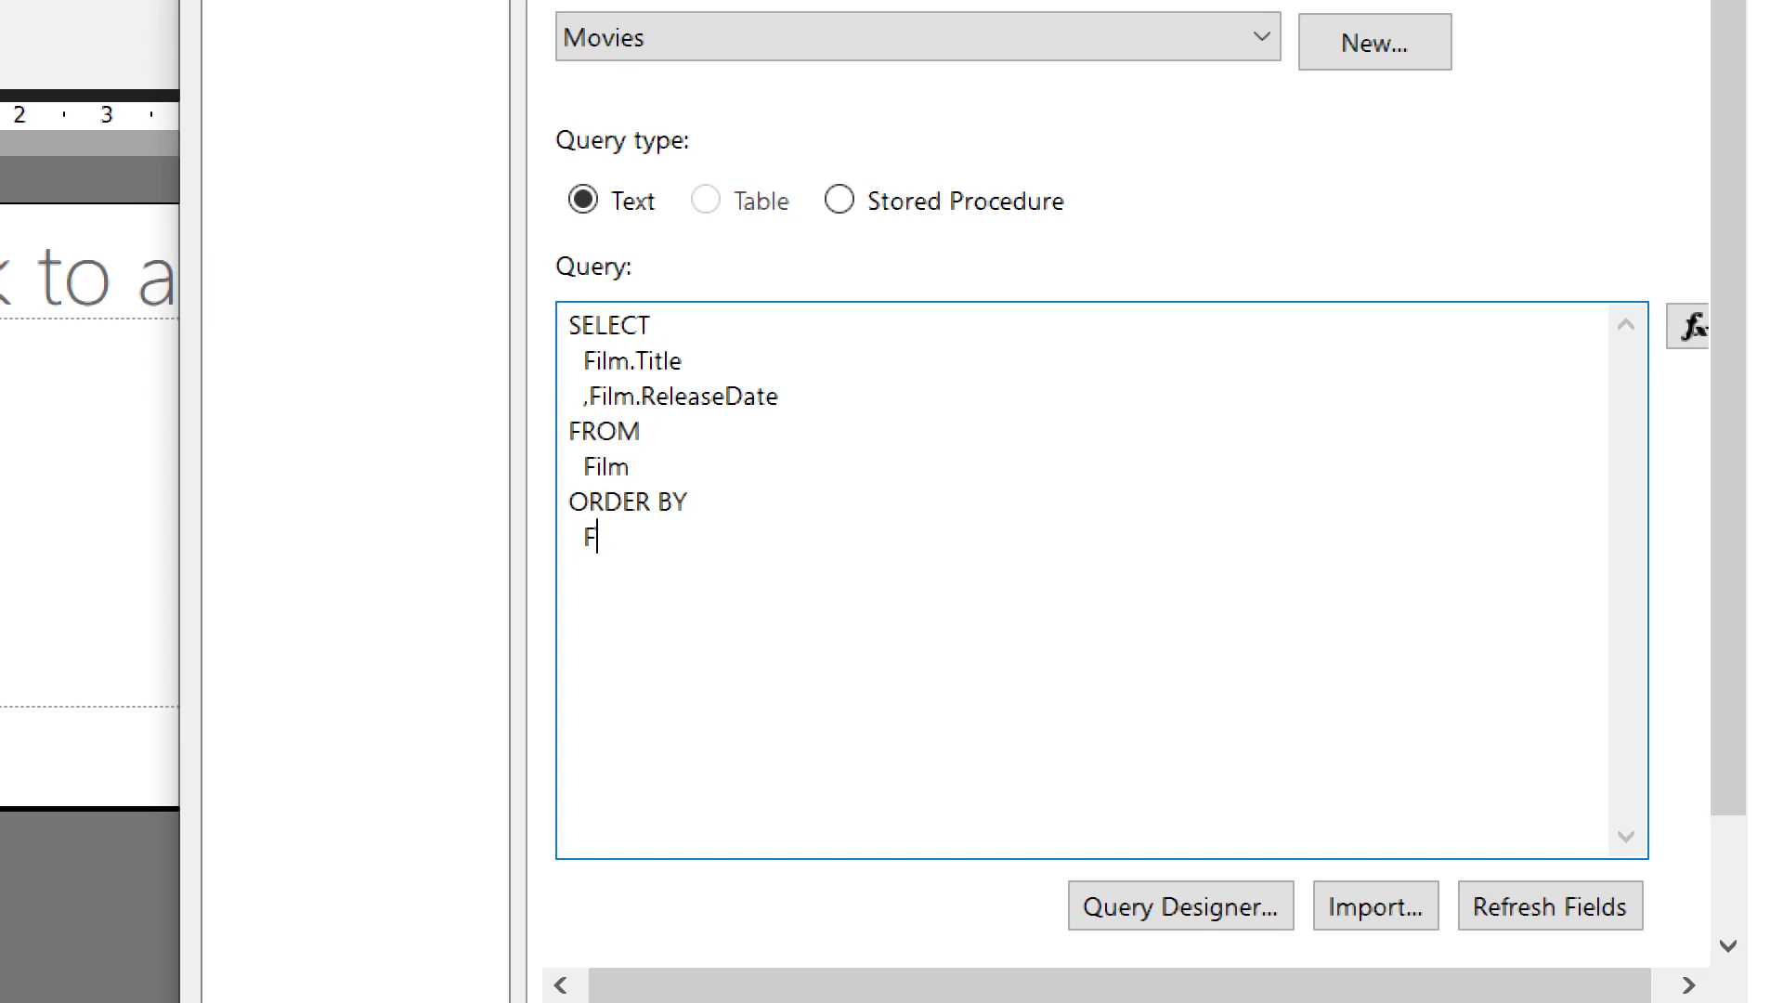
type("seDate DESC")
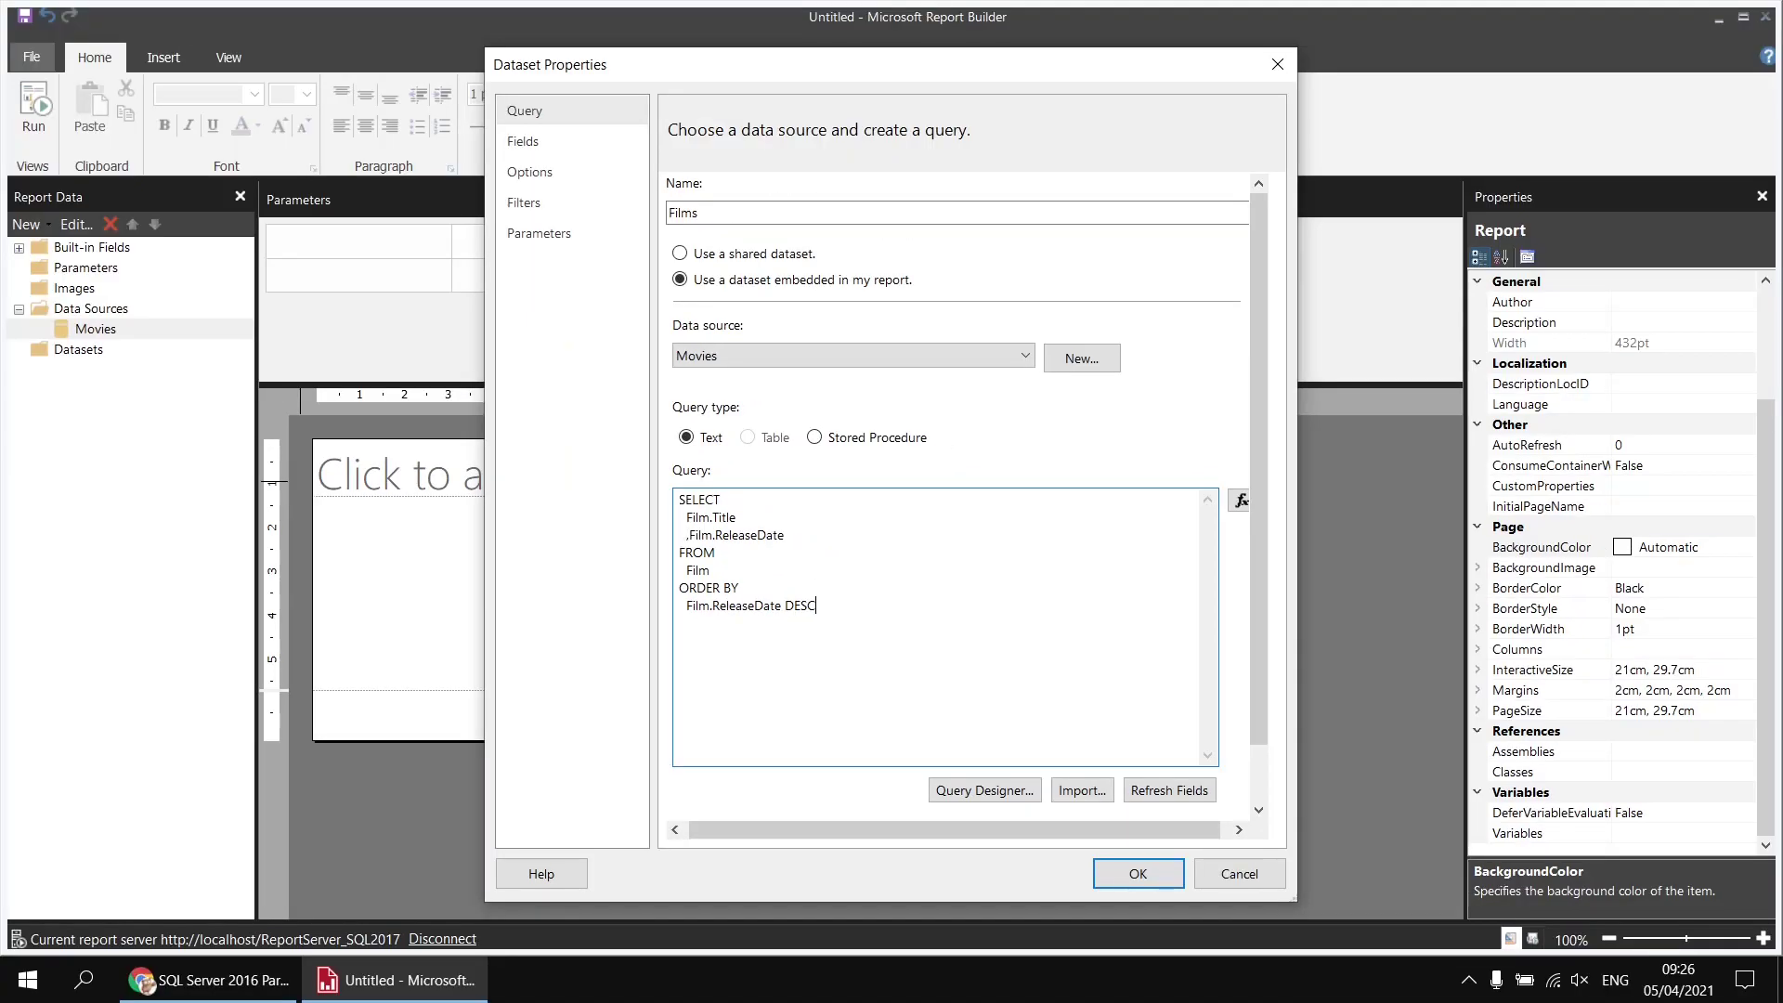
left_click(1138, 873)
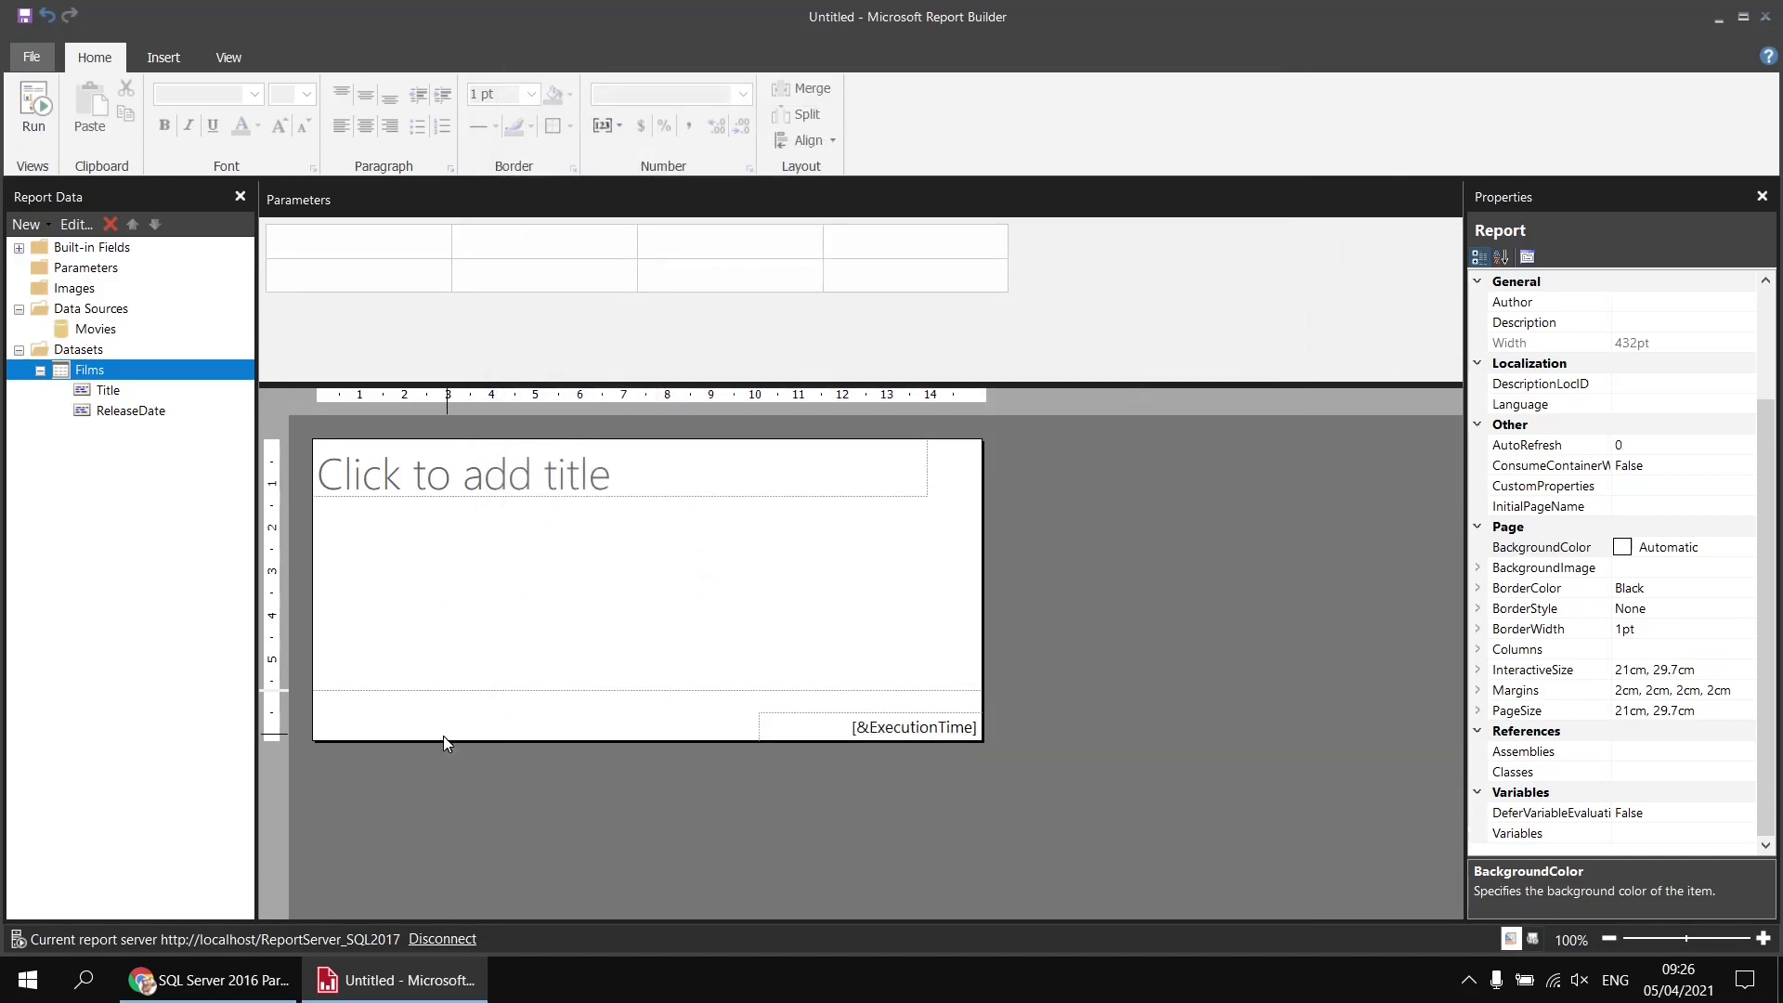
Remove the page footer and delete the title text box from the blank report
right_click(402, 720)
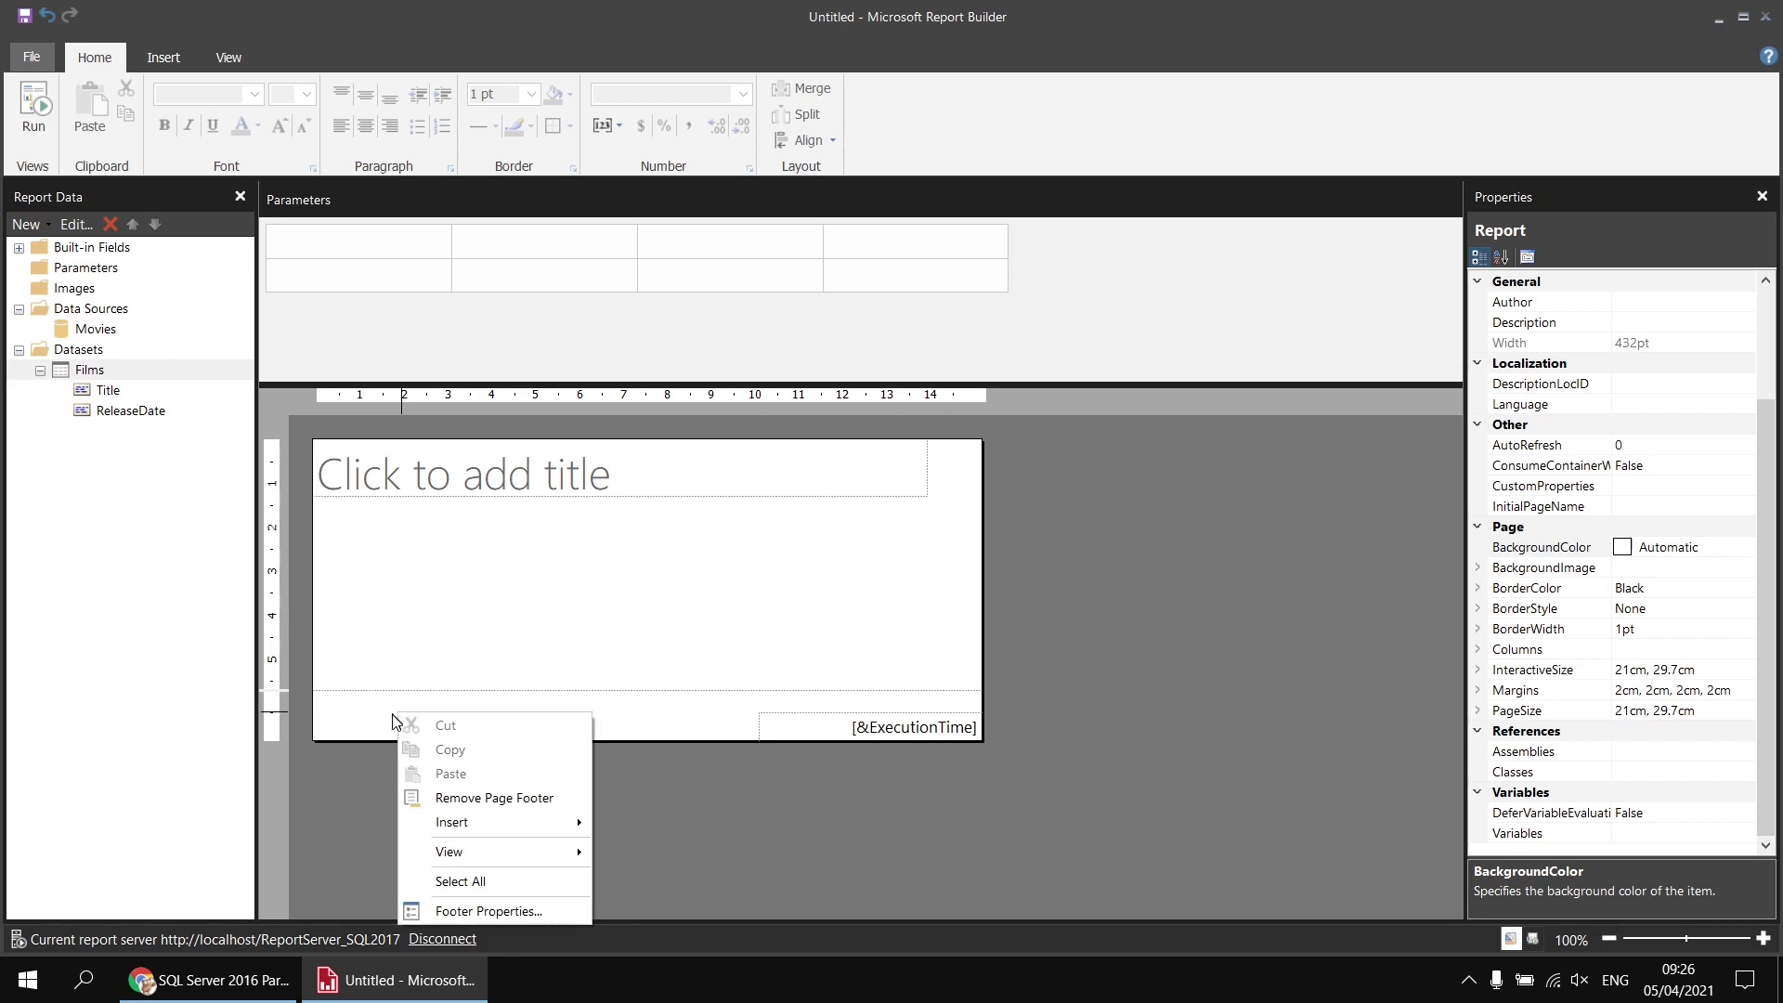
left_click(488, 798)
left_click_drag(469, 563, 423, 479)
key("Delete")
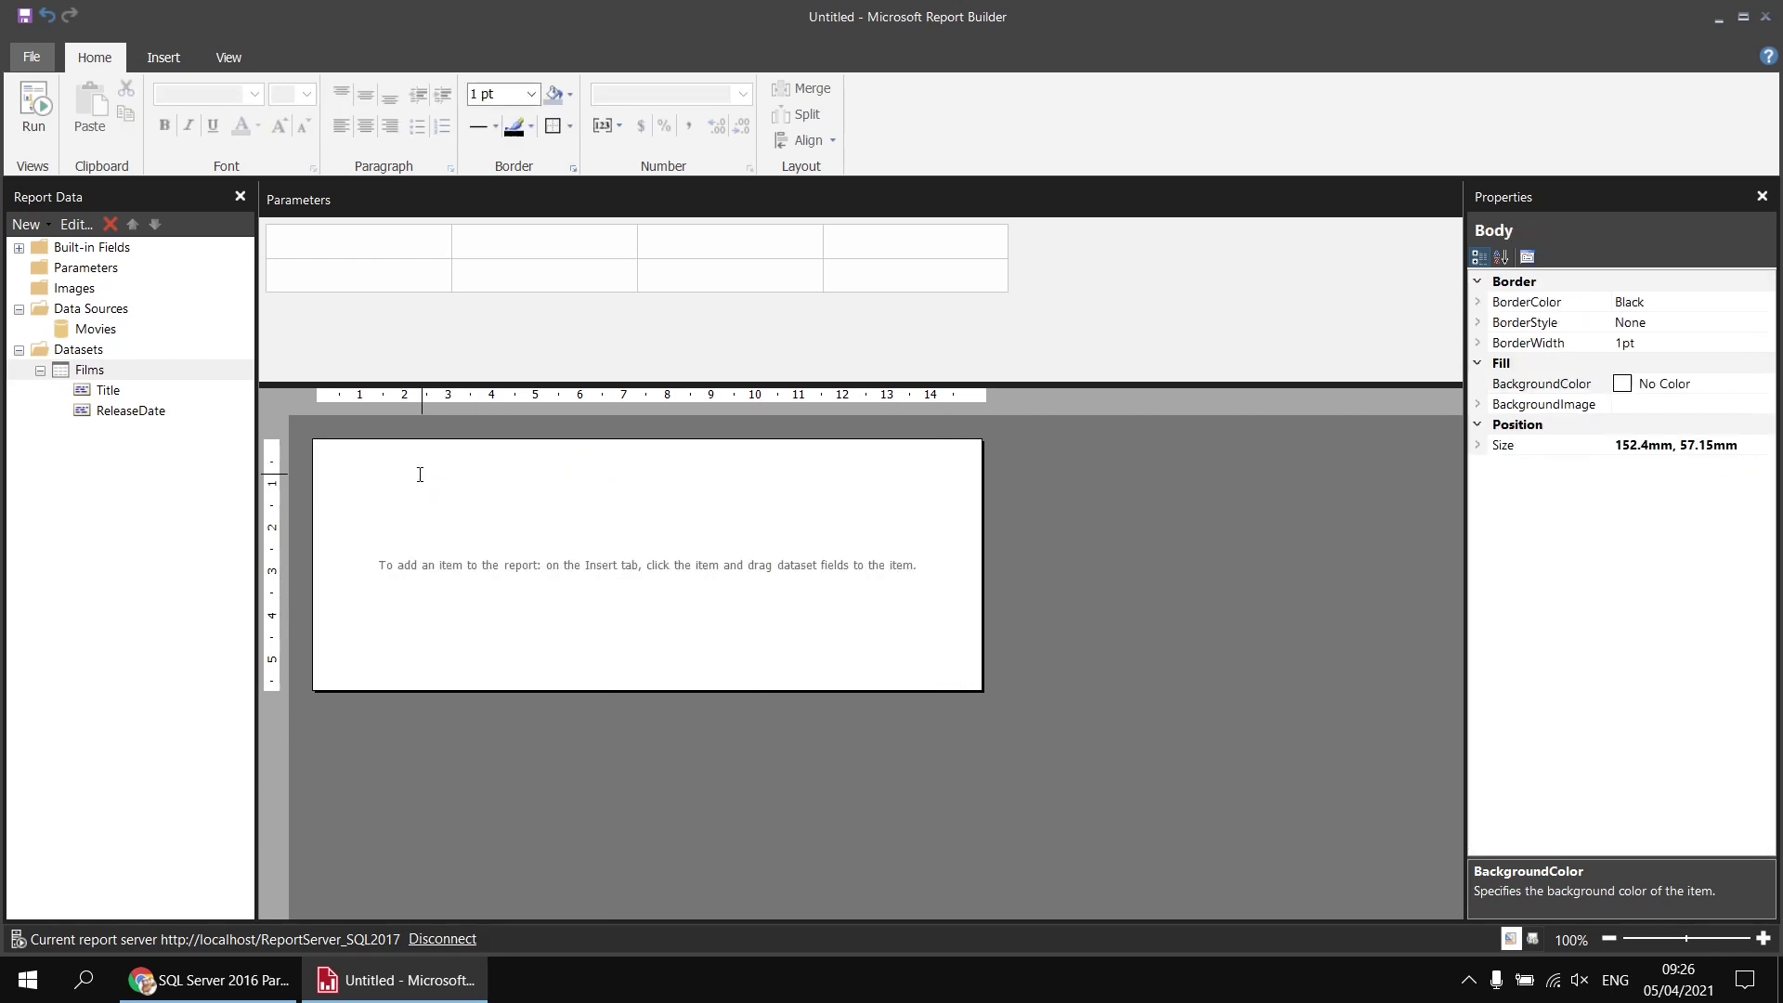
Insert a table into the report body and place it in the body's upper-left corner
right_click(325, 461)
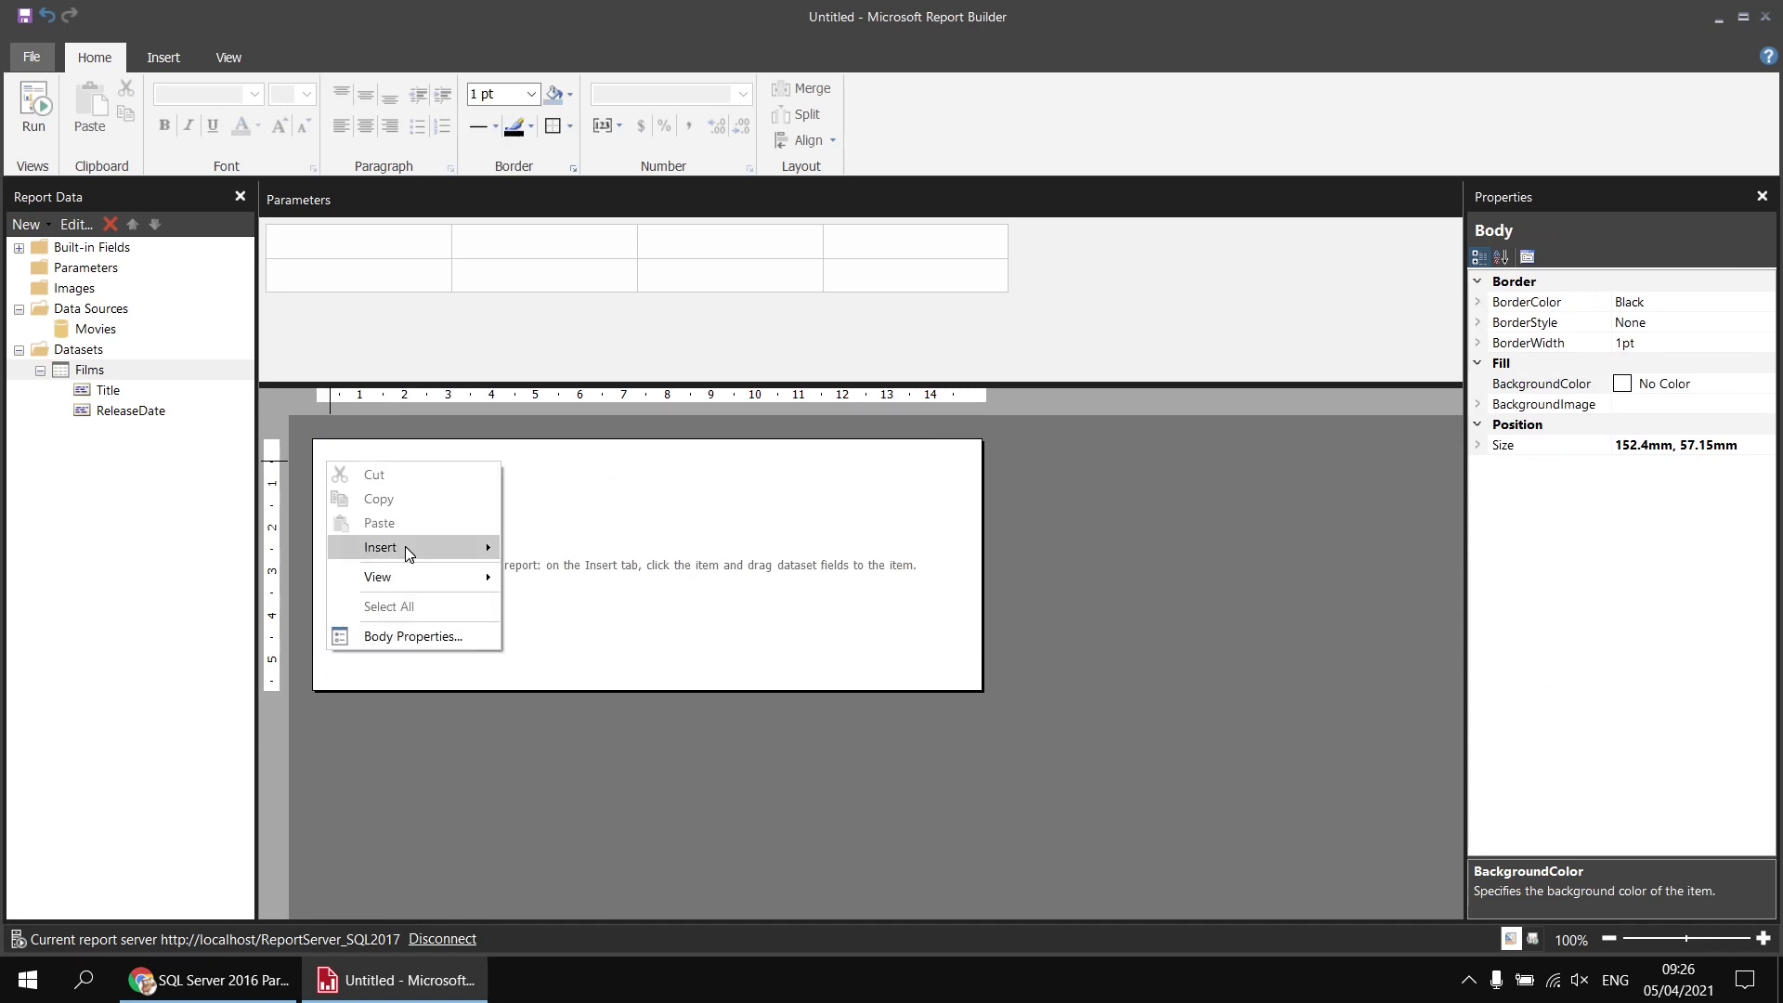
mouse_move(405, 548)
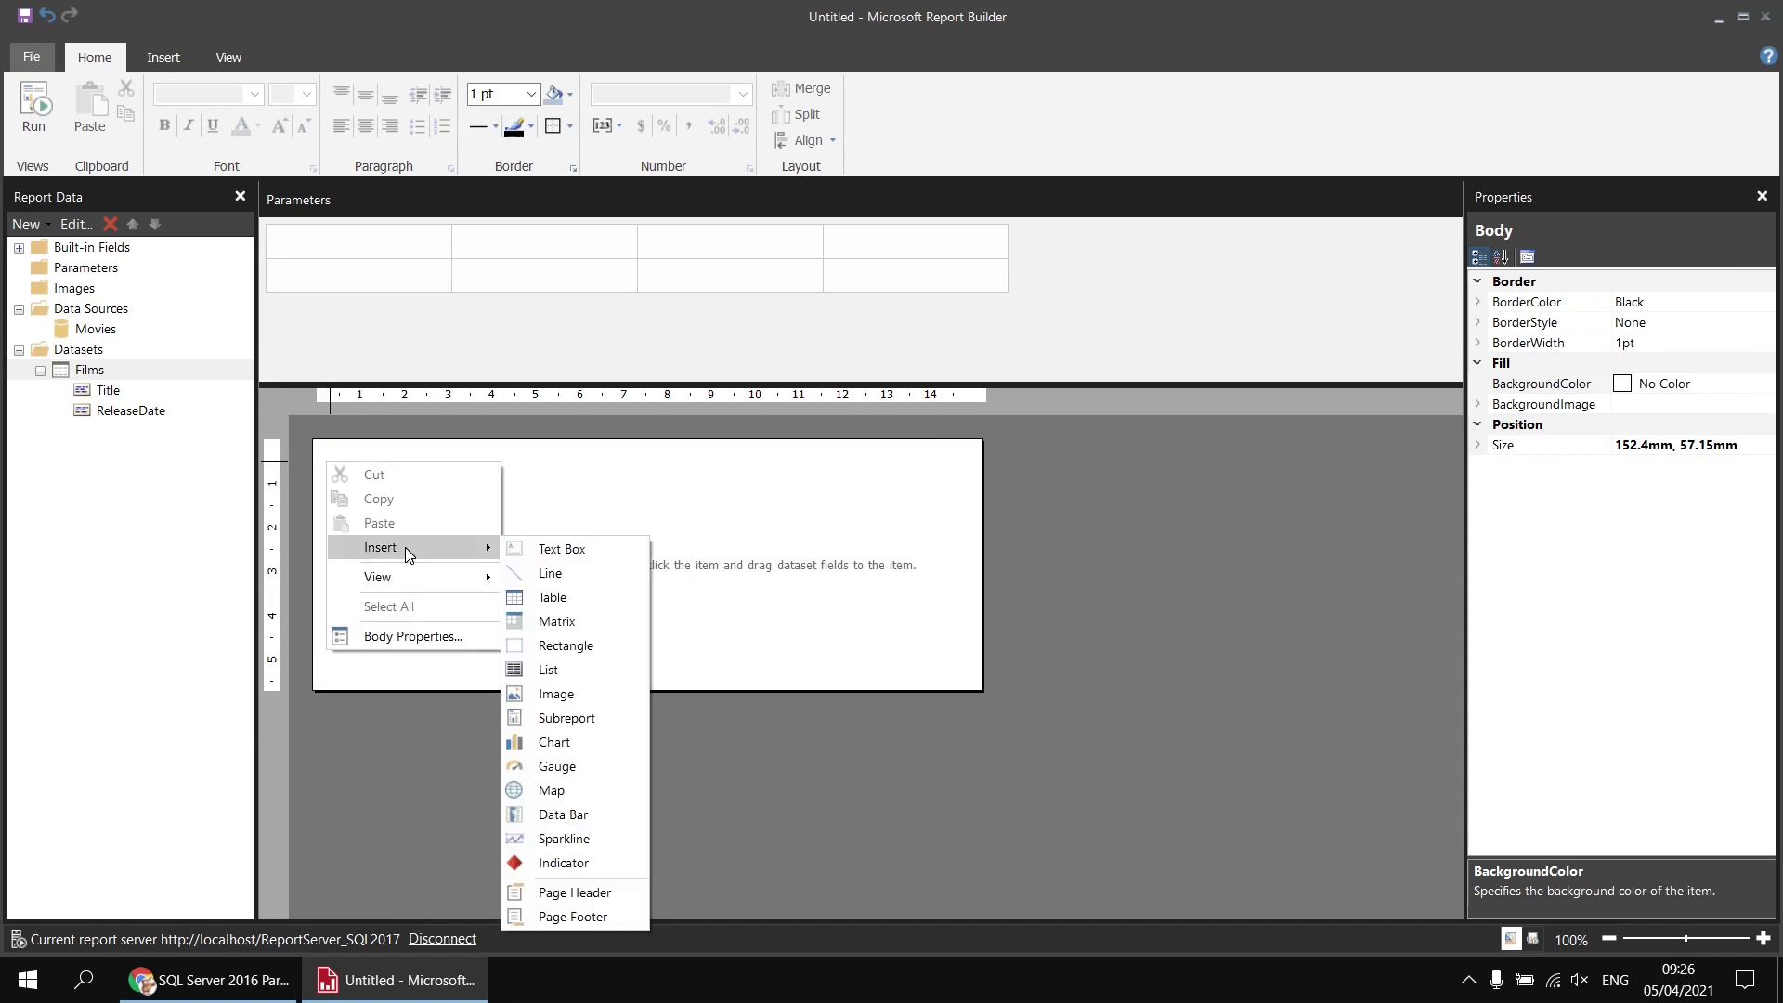
left_click(574, 600)
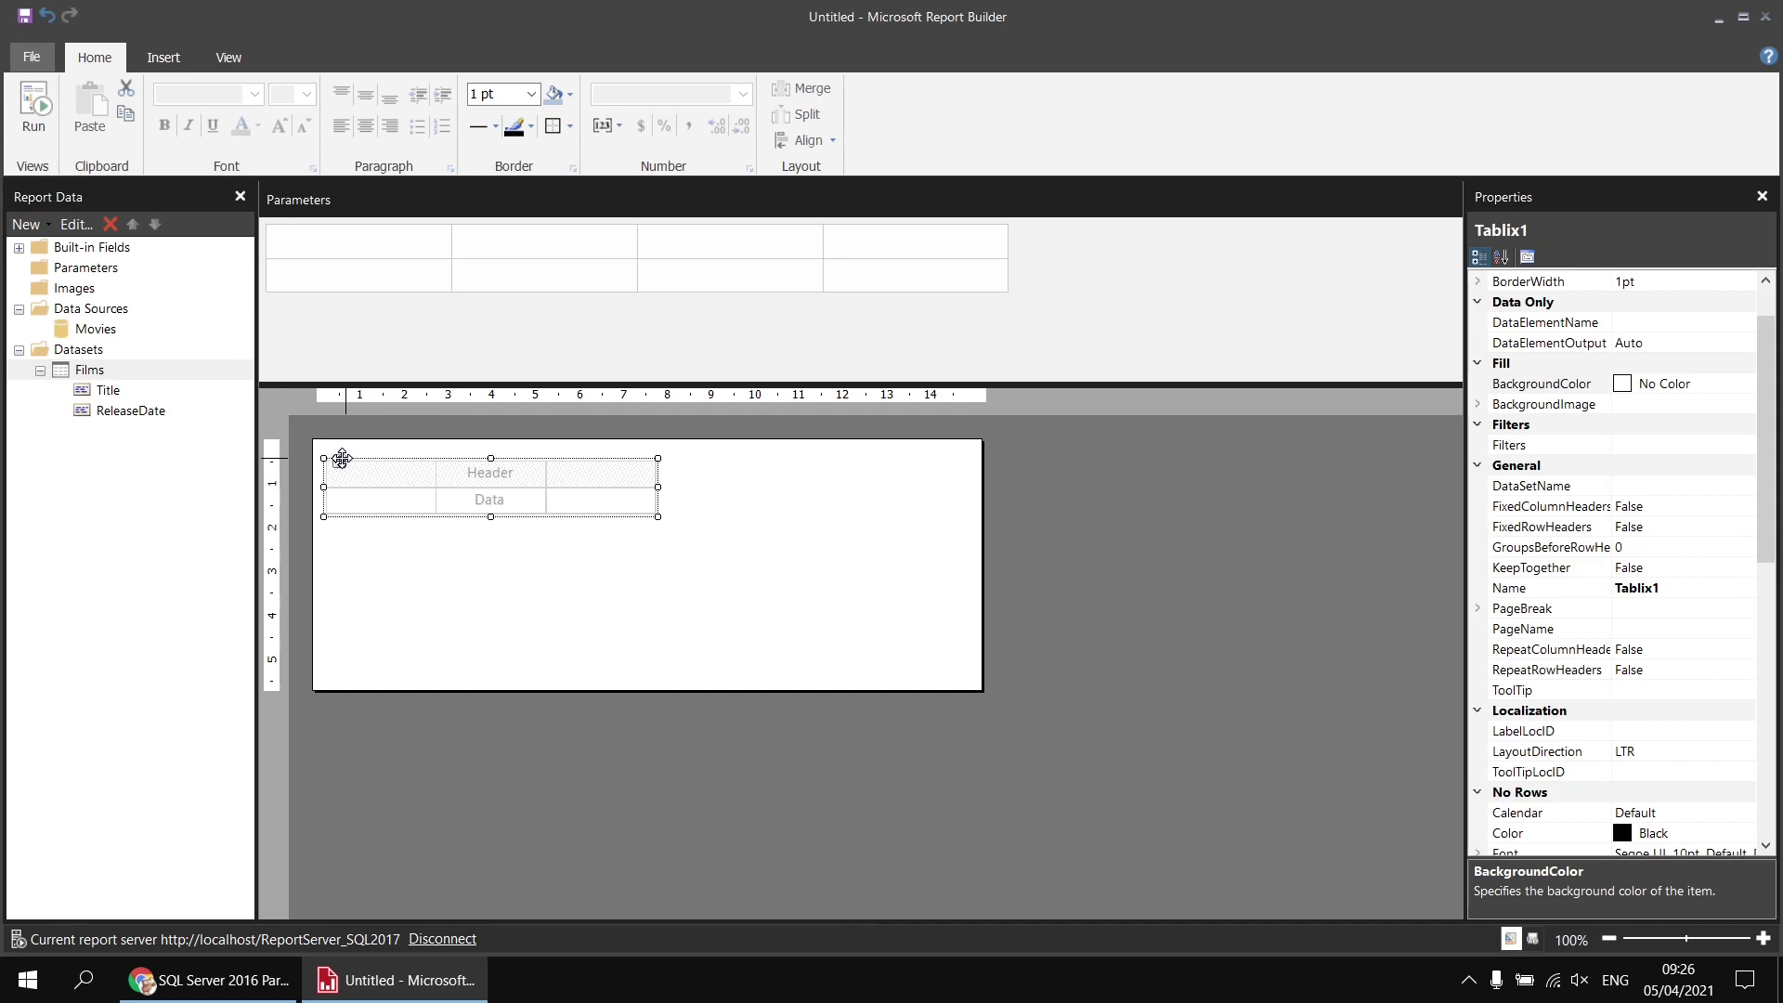
left_click(592, 443)
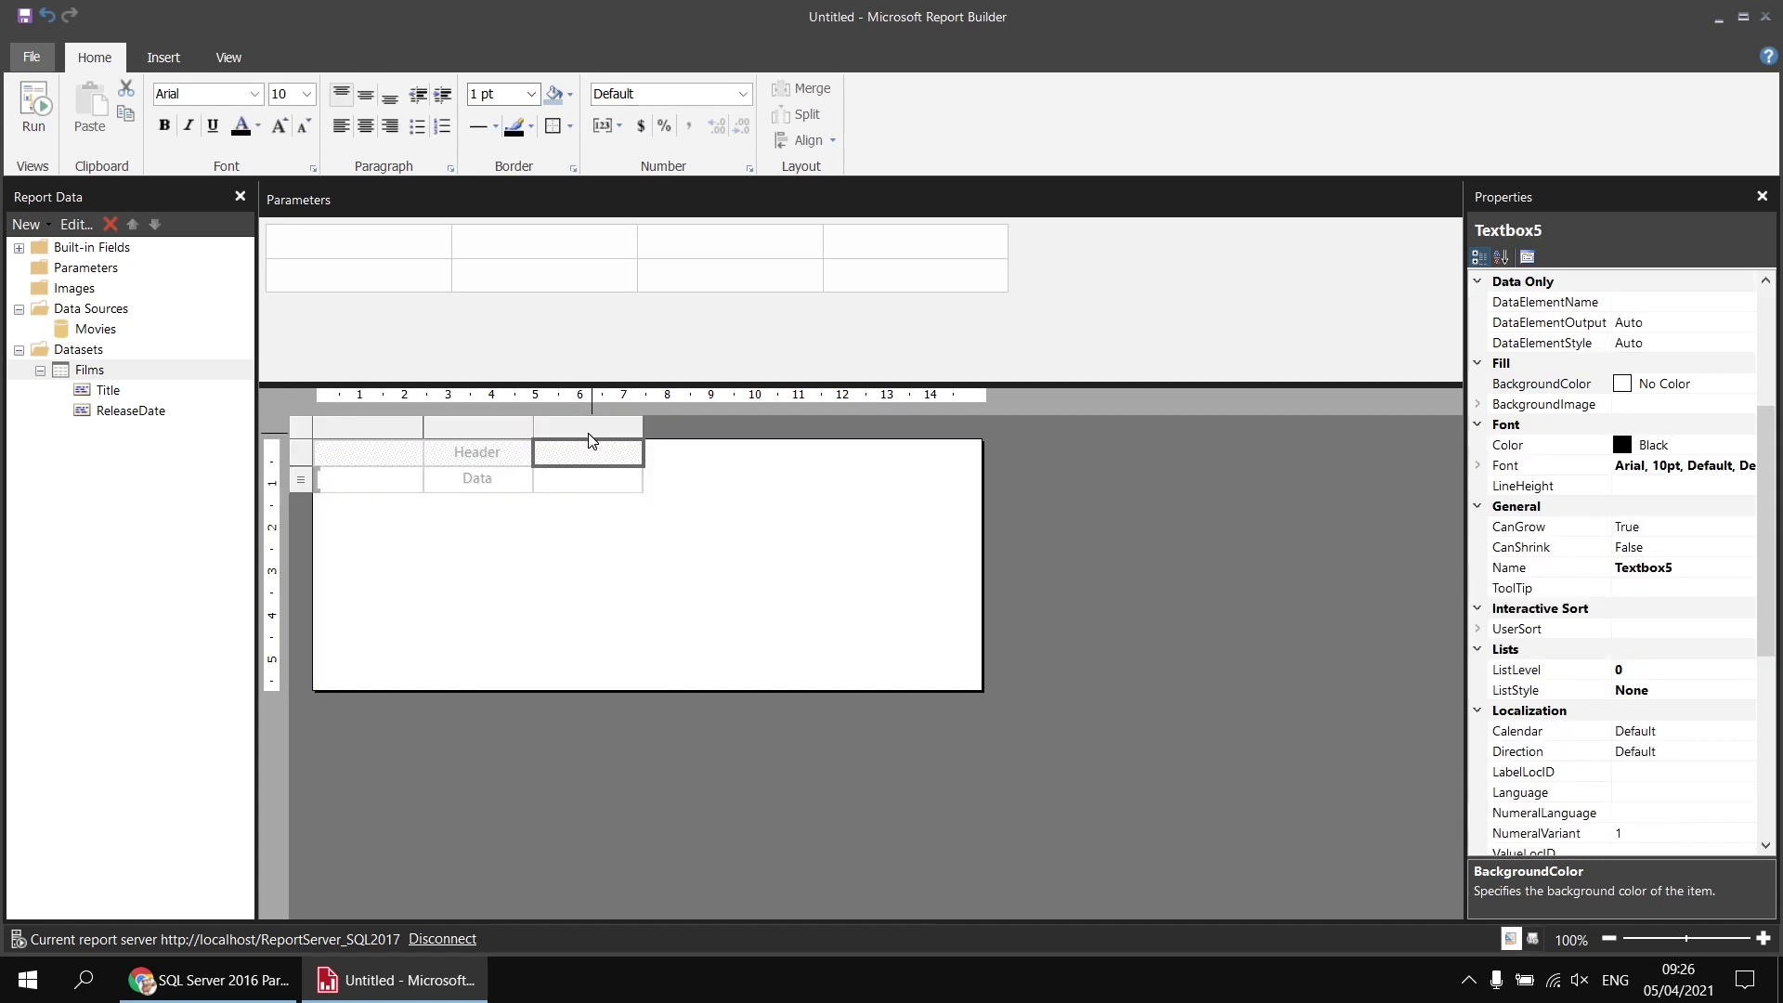
Delete the table's third column and bind the remaining two columns to the Title and ReleaseDate fields
right_click(590, 438)
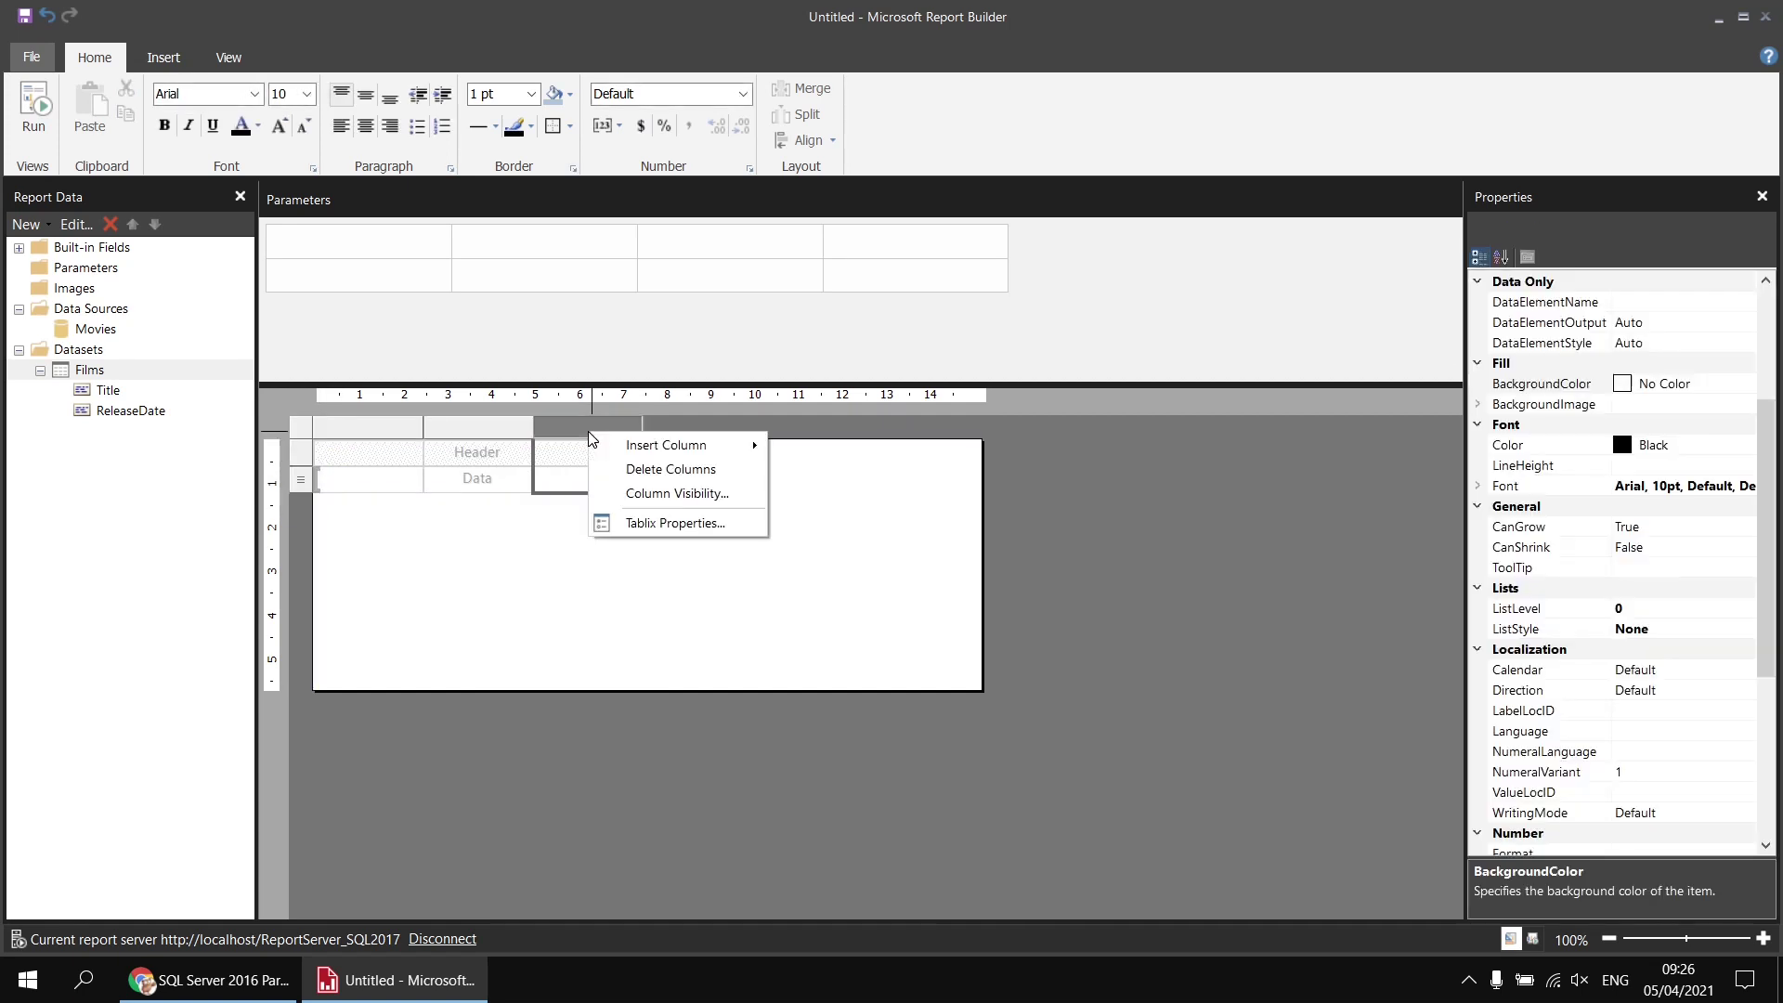
left_click(648, 475)
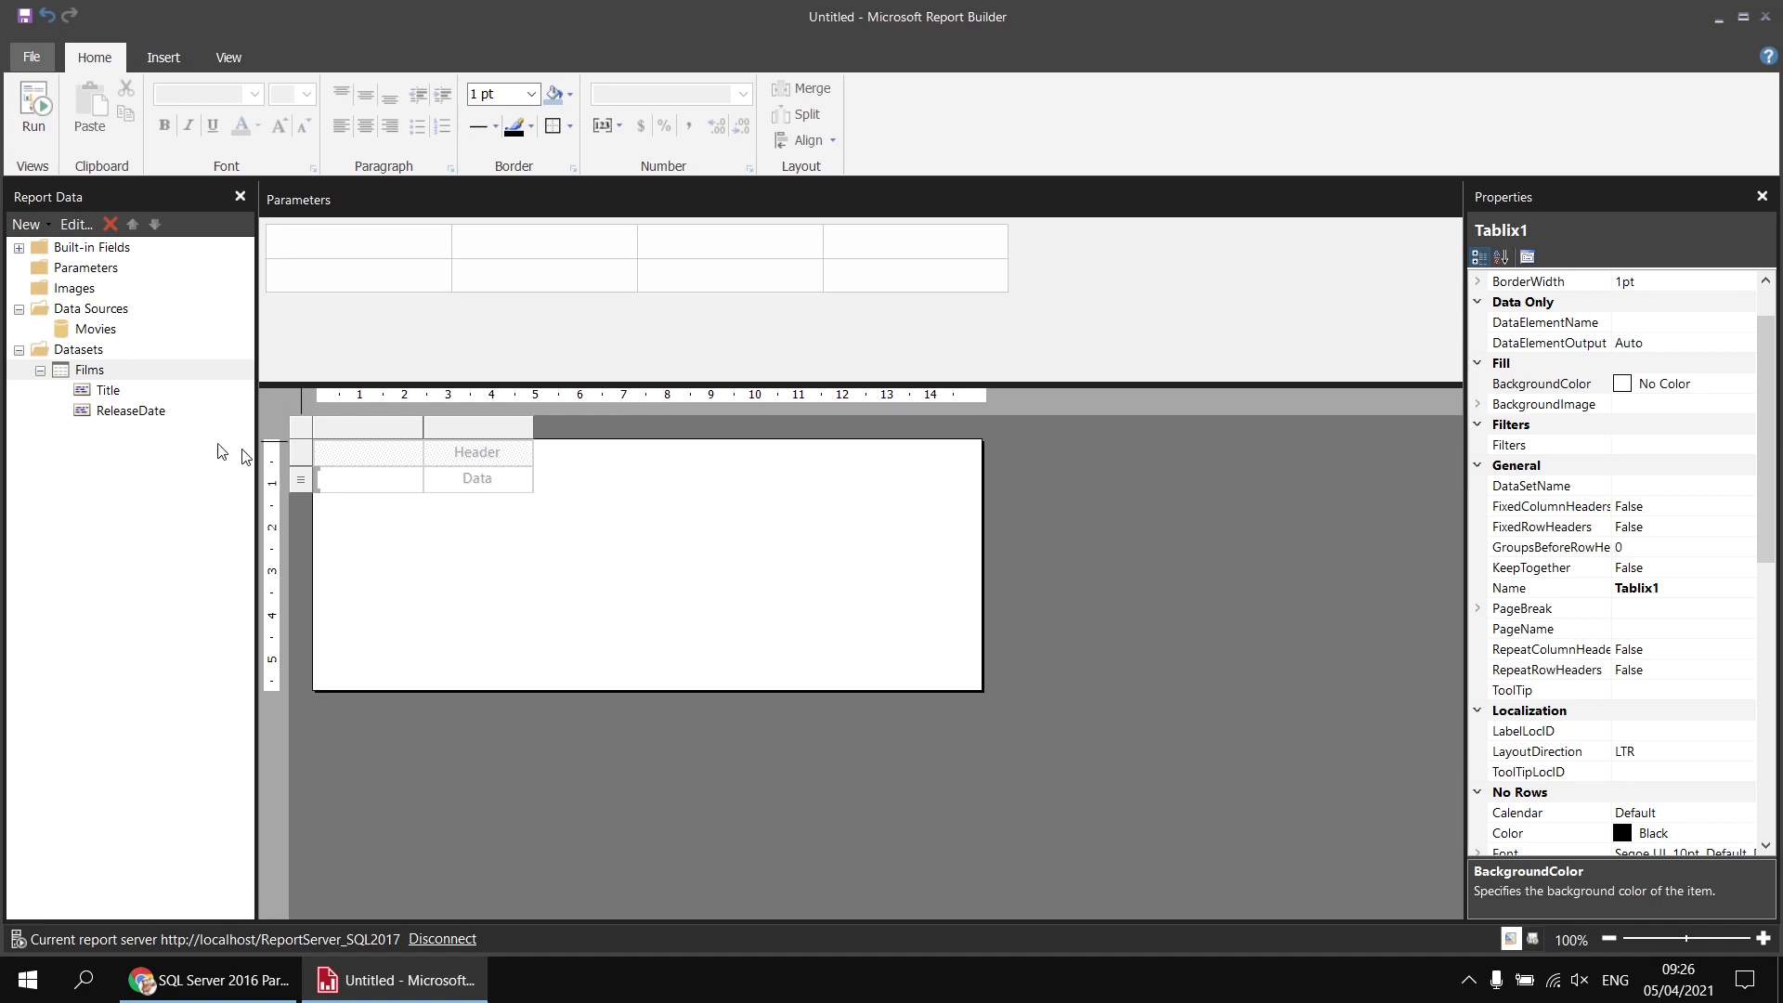
left_click(414, 477)
left_click(455, 498)
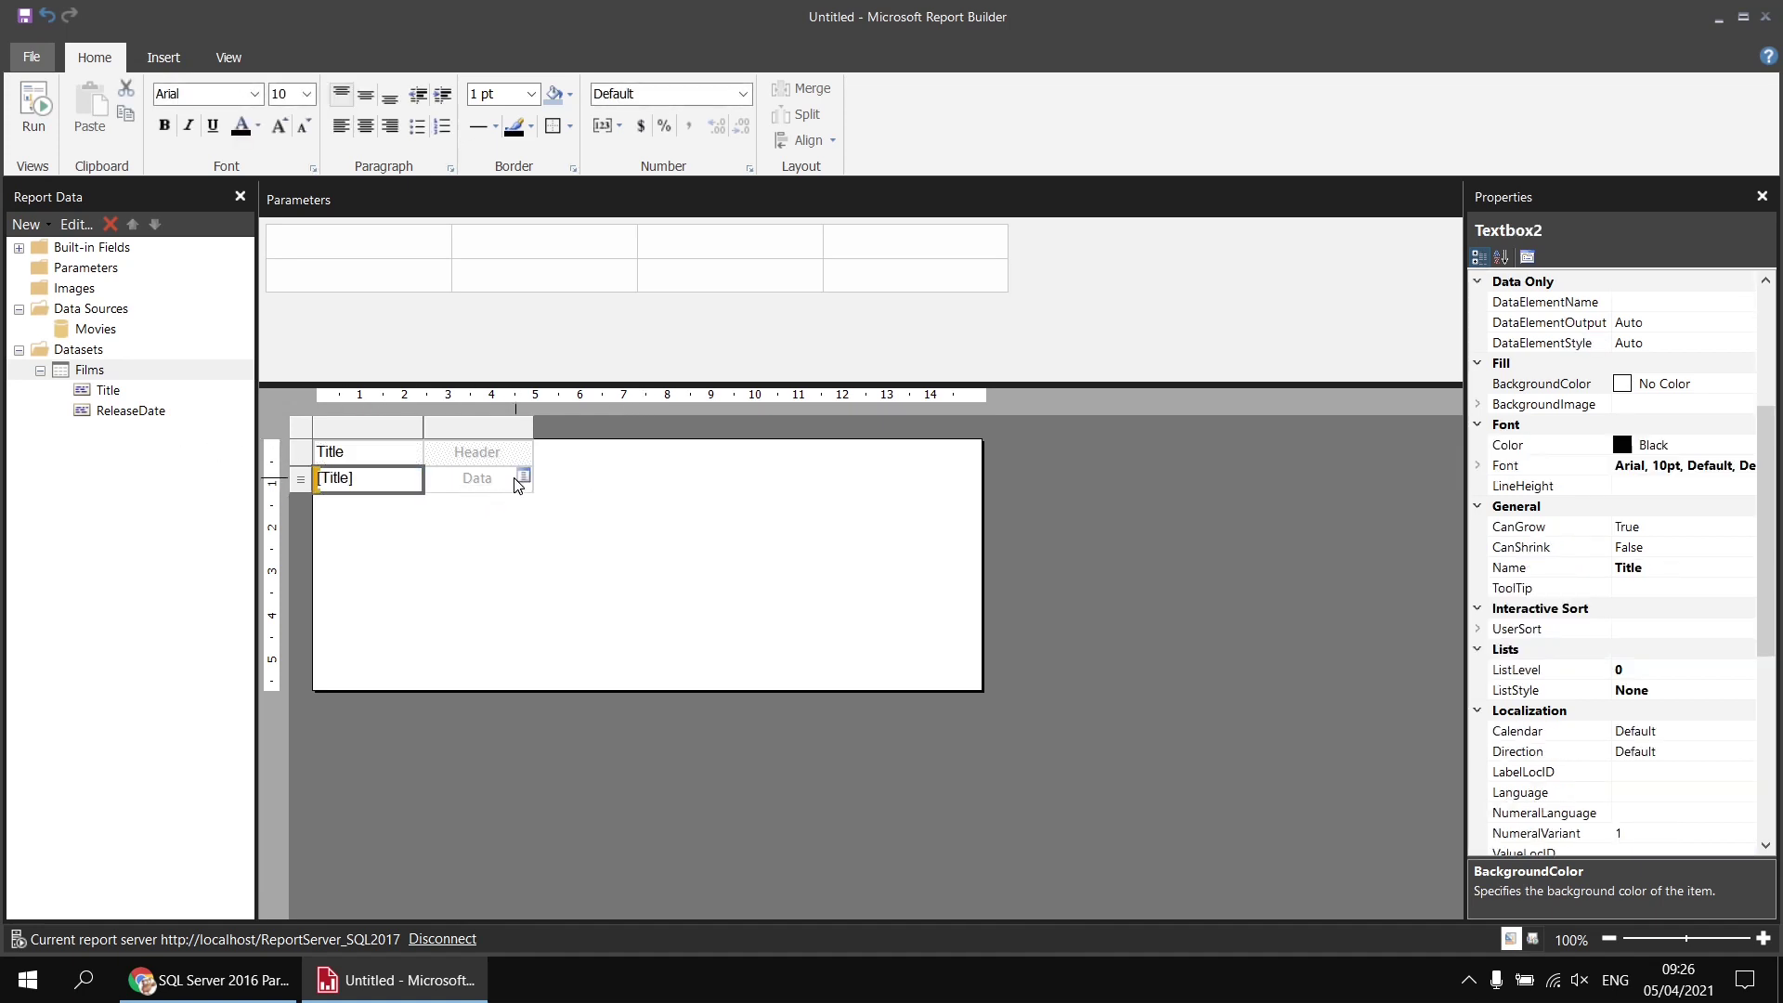
left_click(526, 477)
left_click(558, 521)
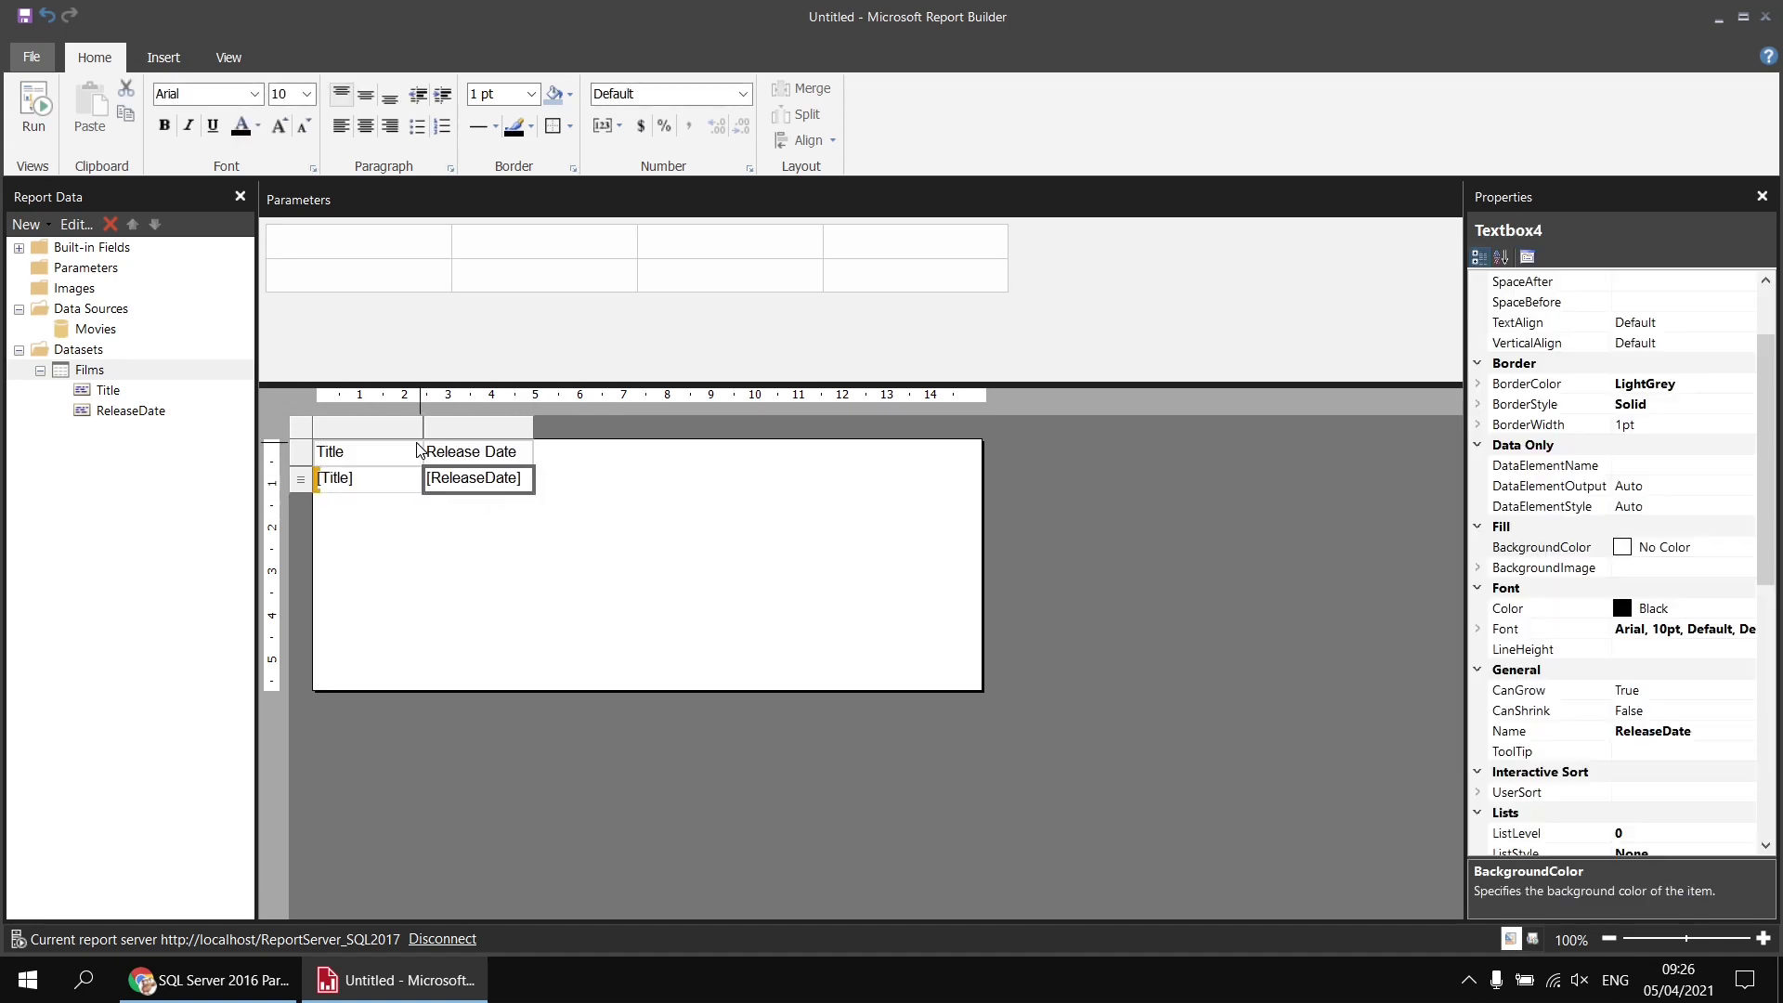
Widen the Title column so the table spans the report body, and format the ReleaseDate data cell as Date
left_click_drag(422, 432, 866, 438)
left_click(918, 489)
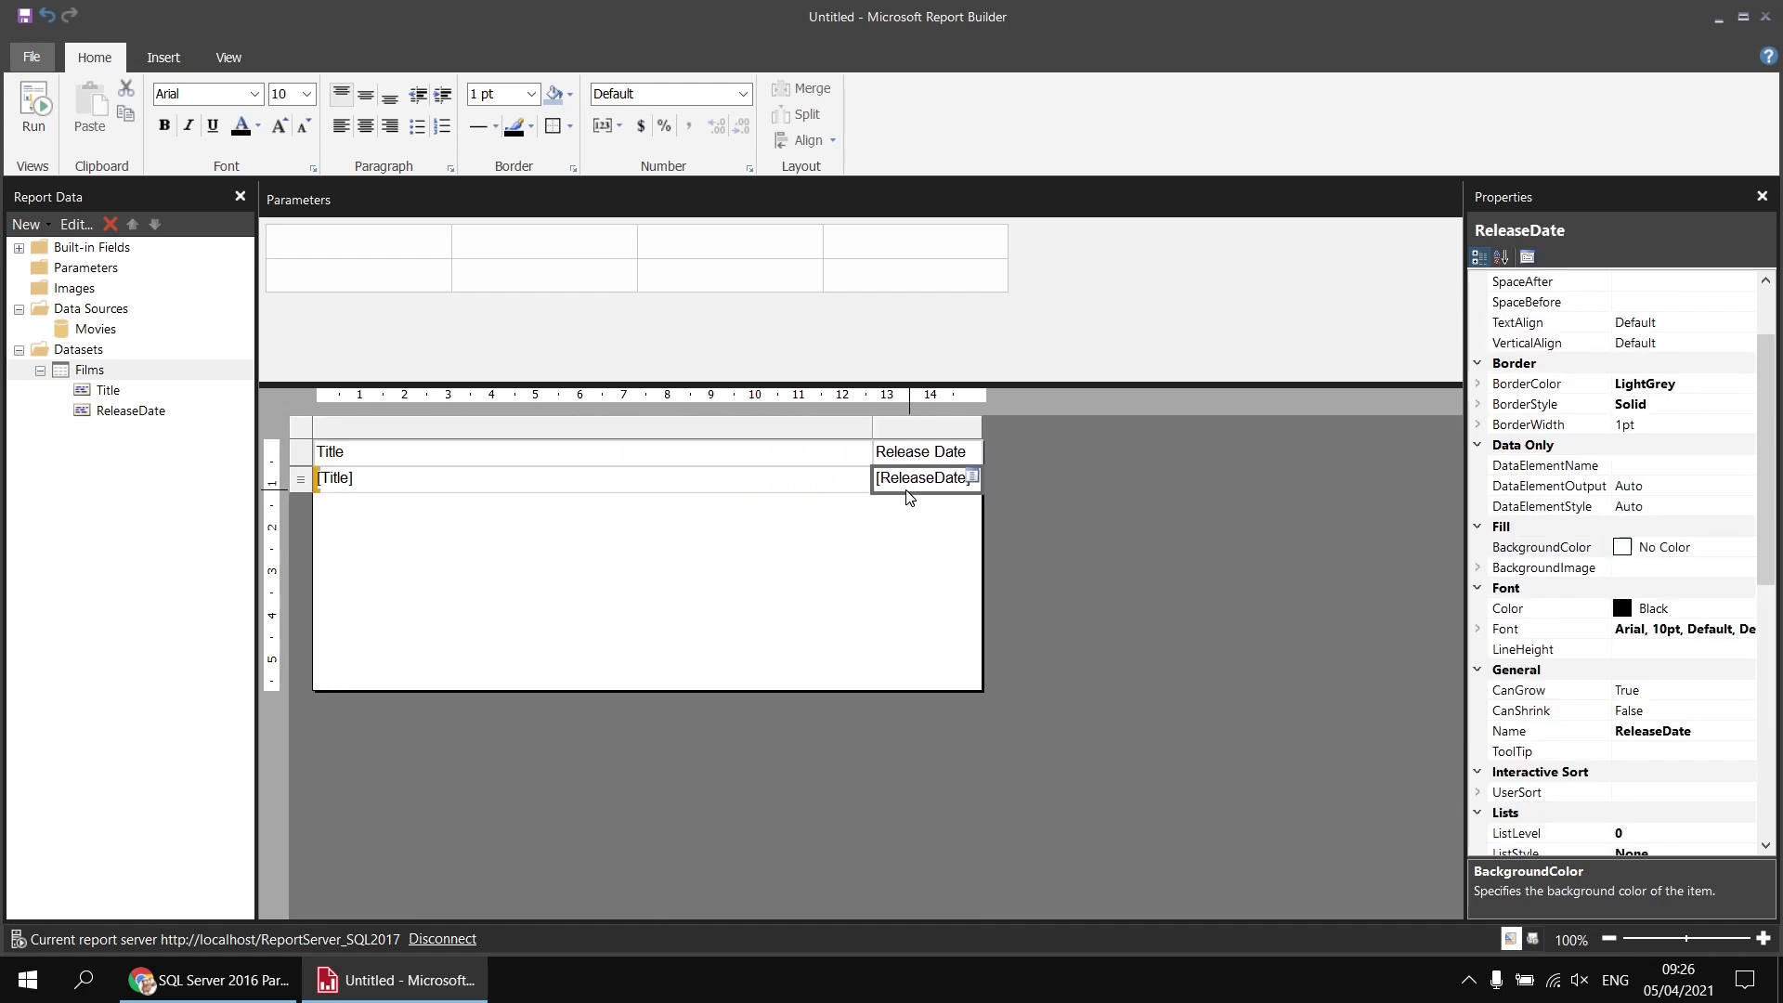
left_click(746, 97)
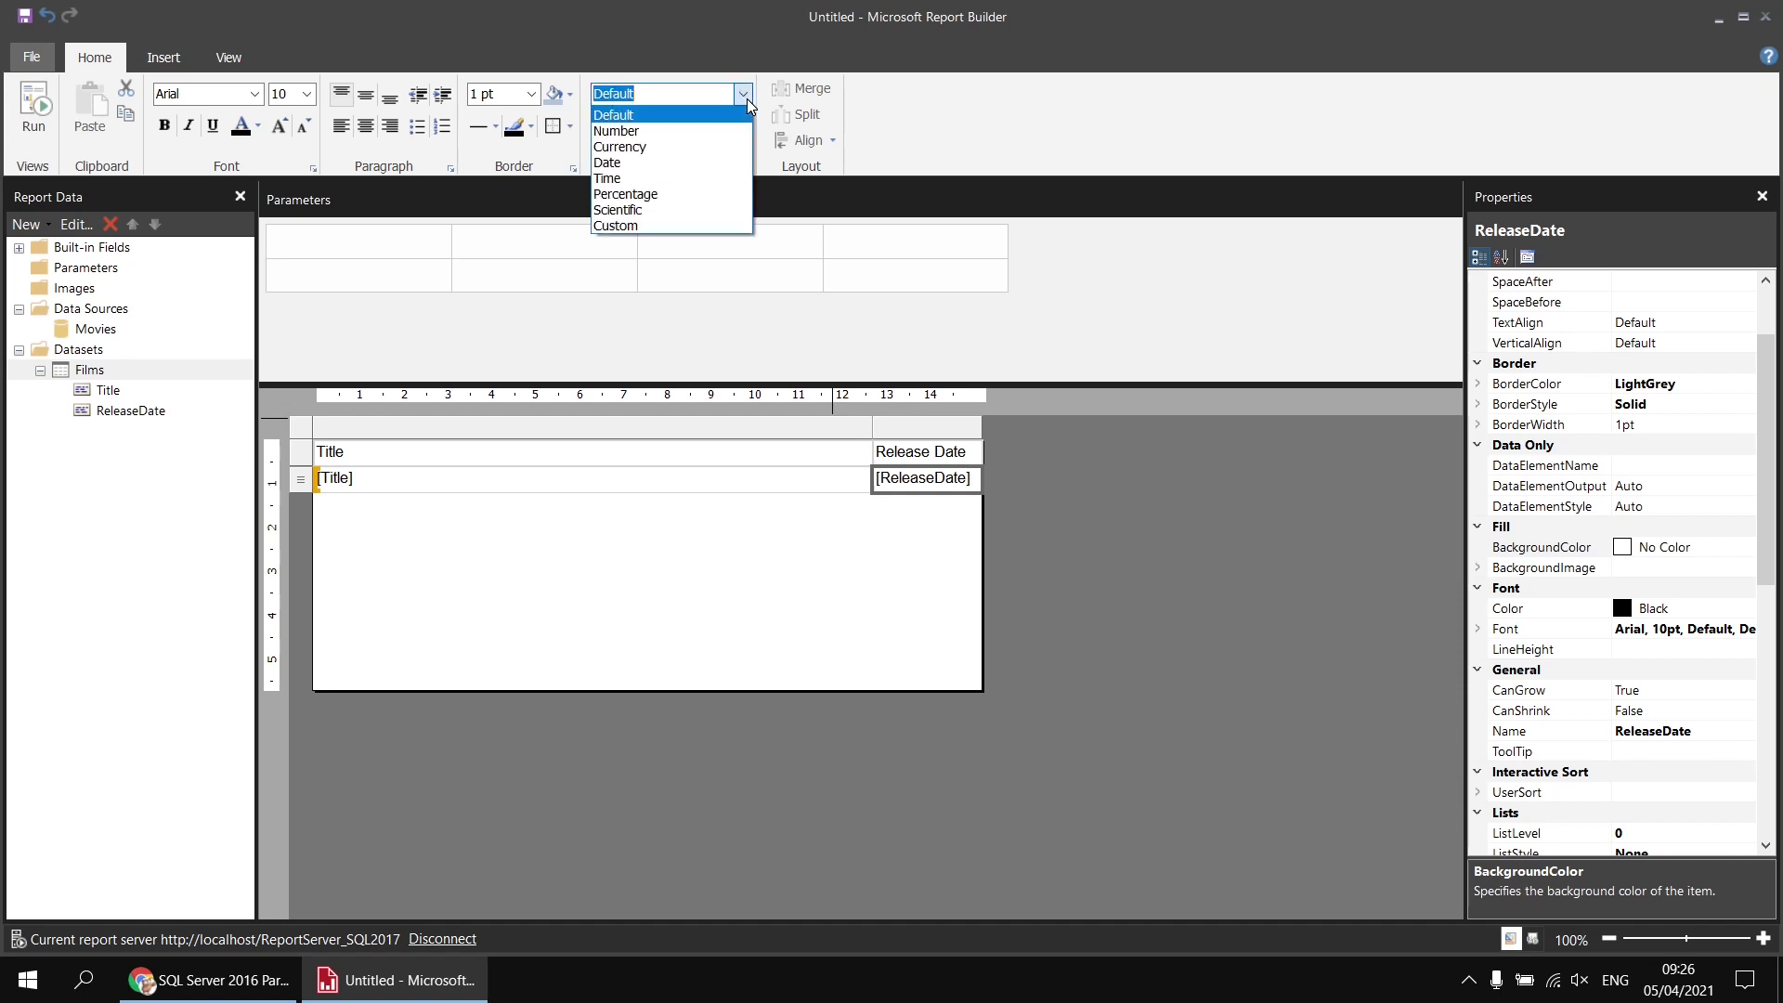
left_click(696, 163)
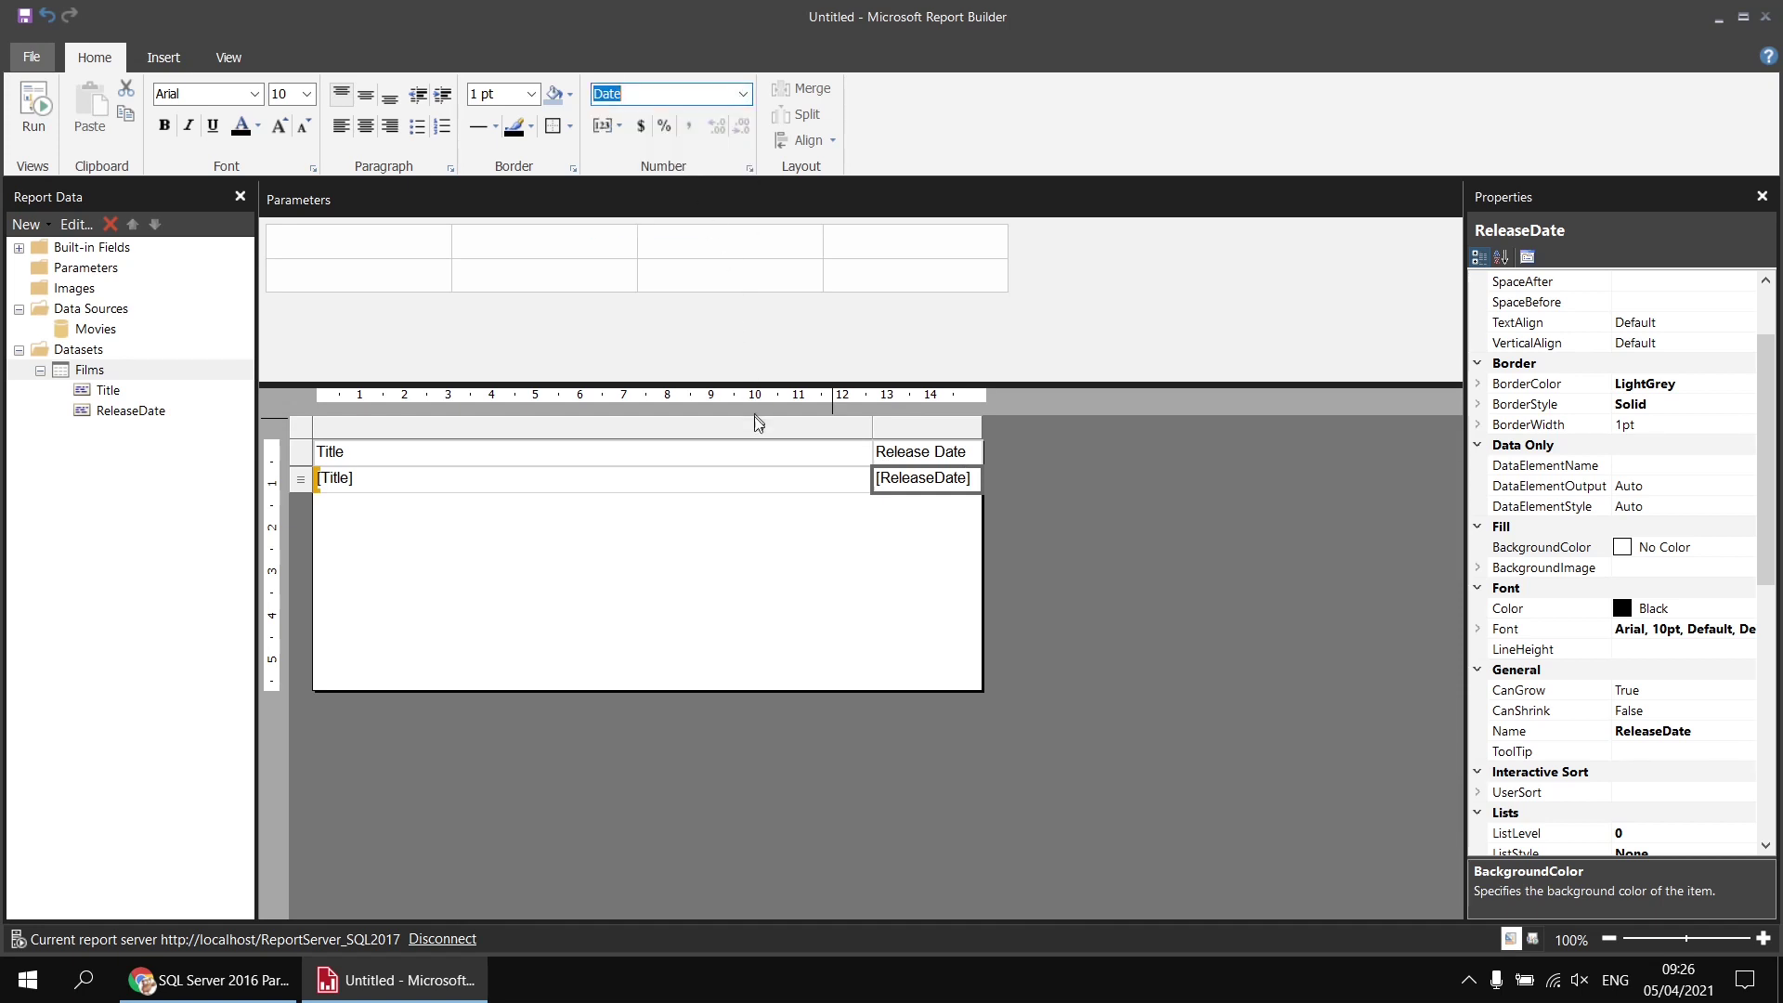
Give the table's header row a LightSteelBlue background and bold text
left_click(299, 455)
left_click(555, 94)
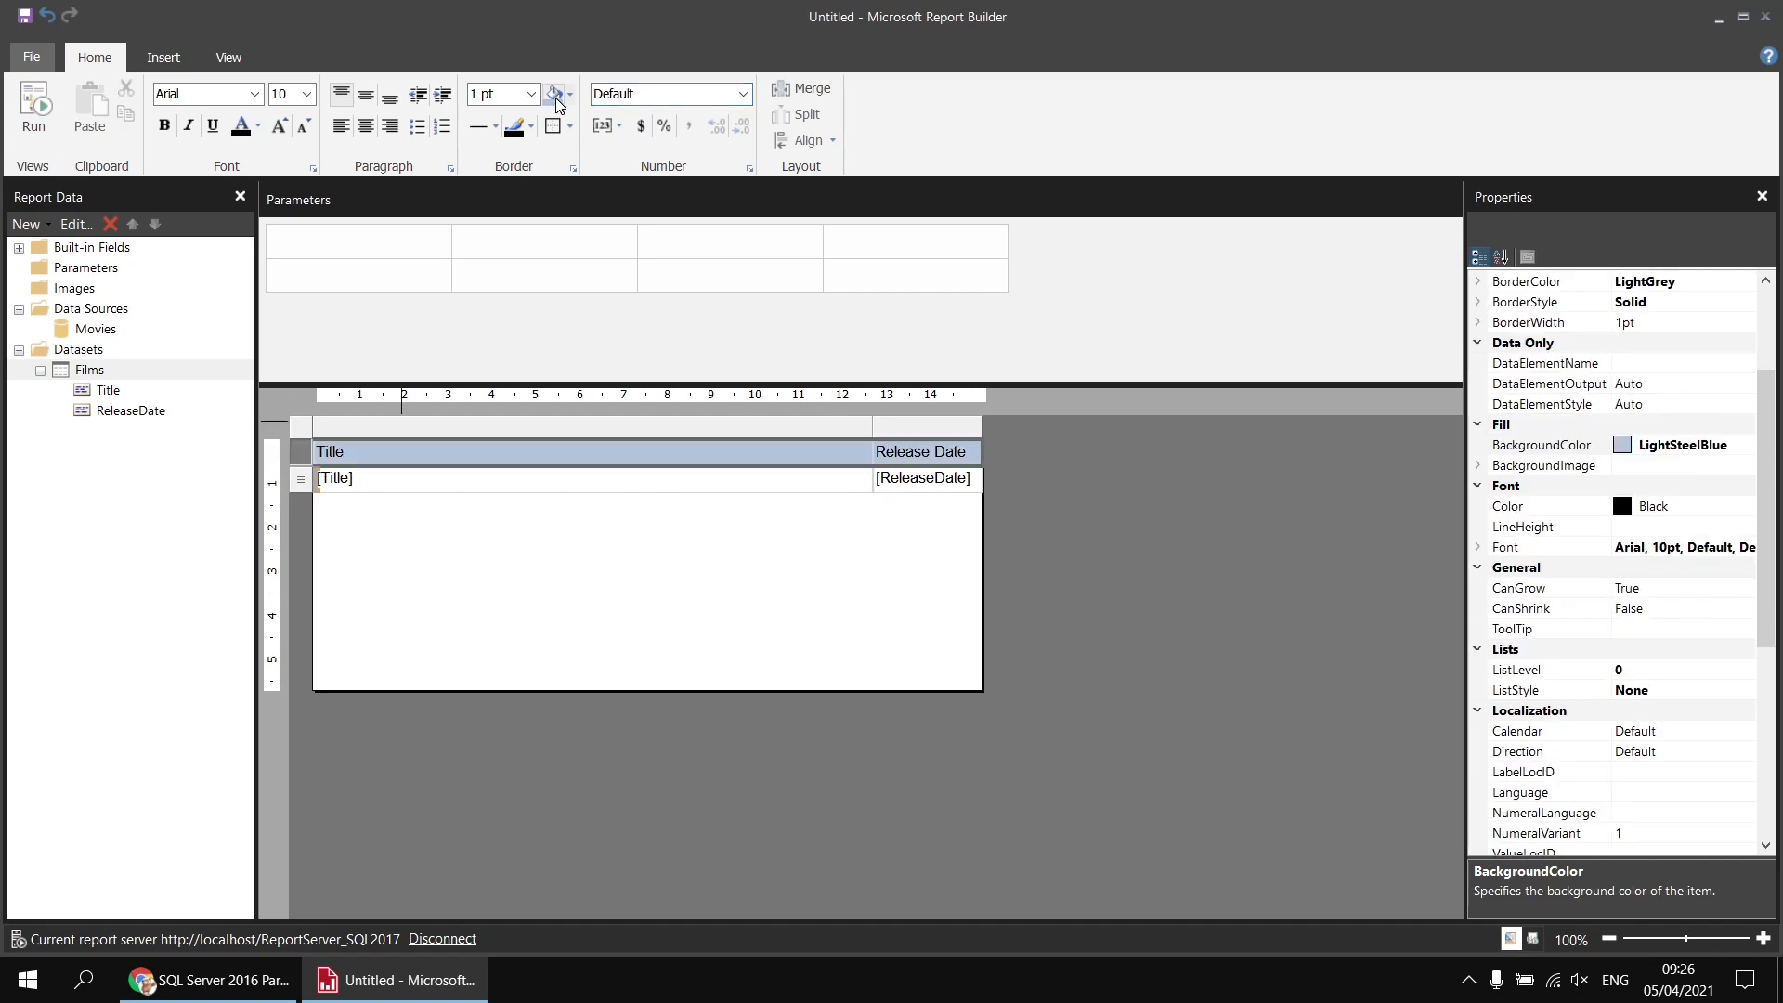
left_click(164, 125)
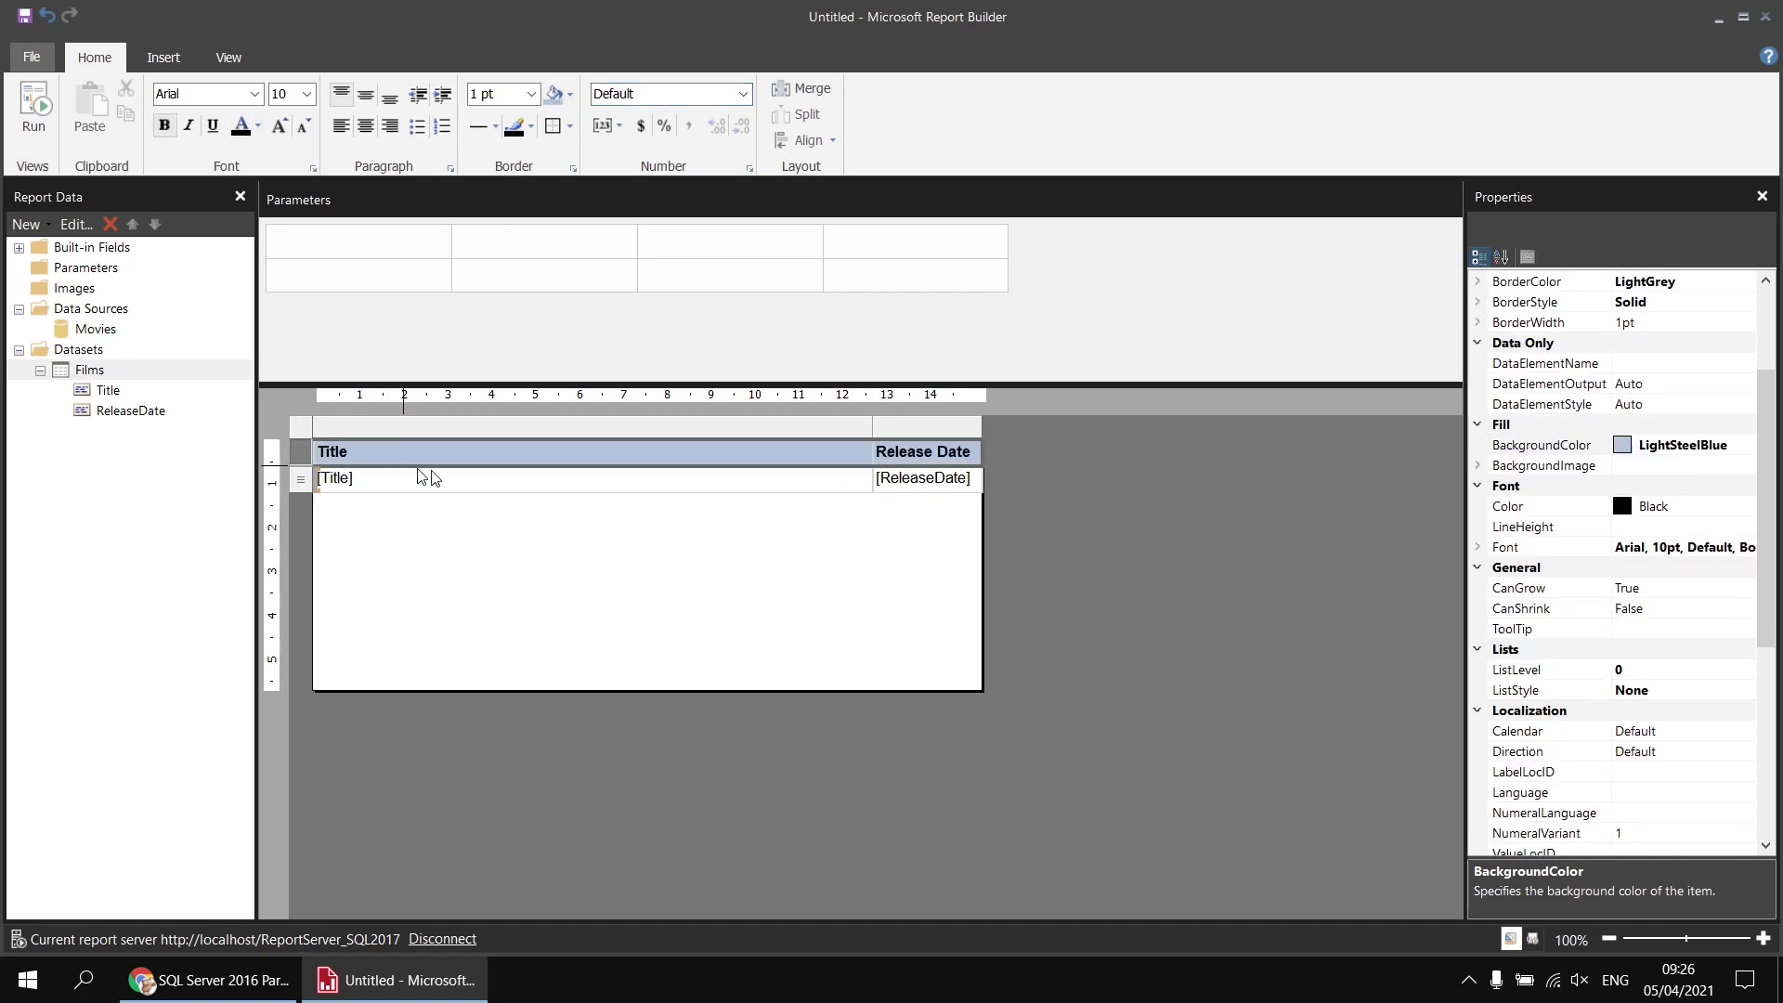
Try Arial Black on all the table cells and restore their font to Arial
left_click(525, 492)
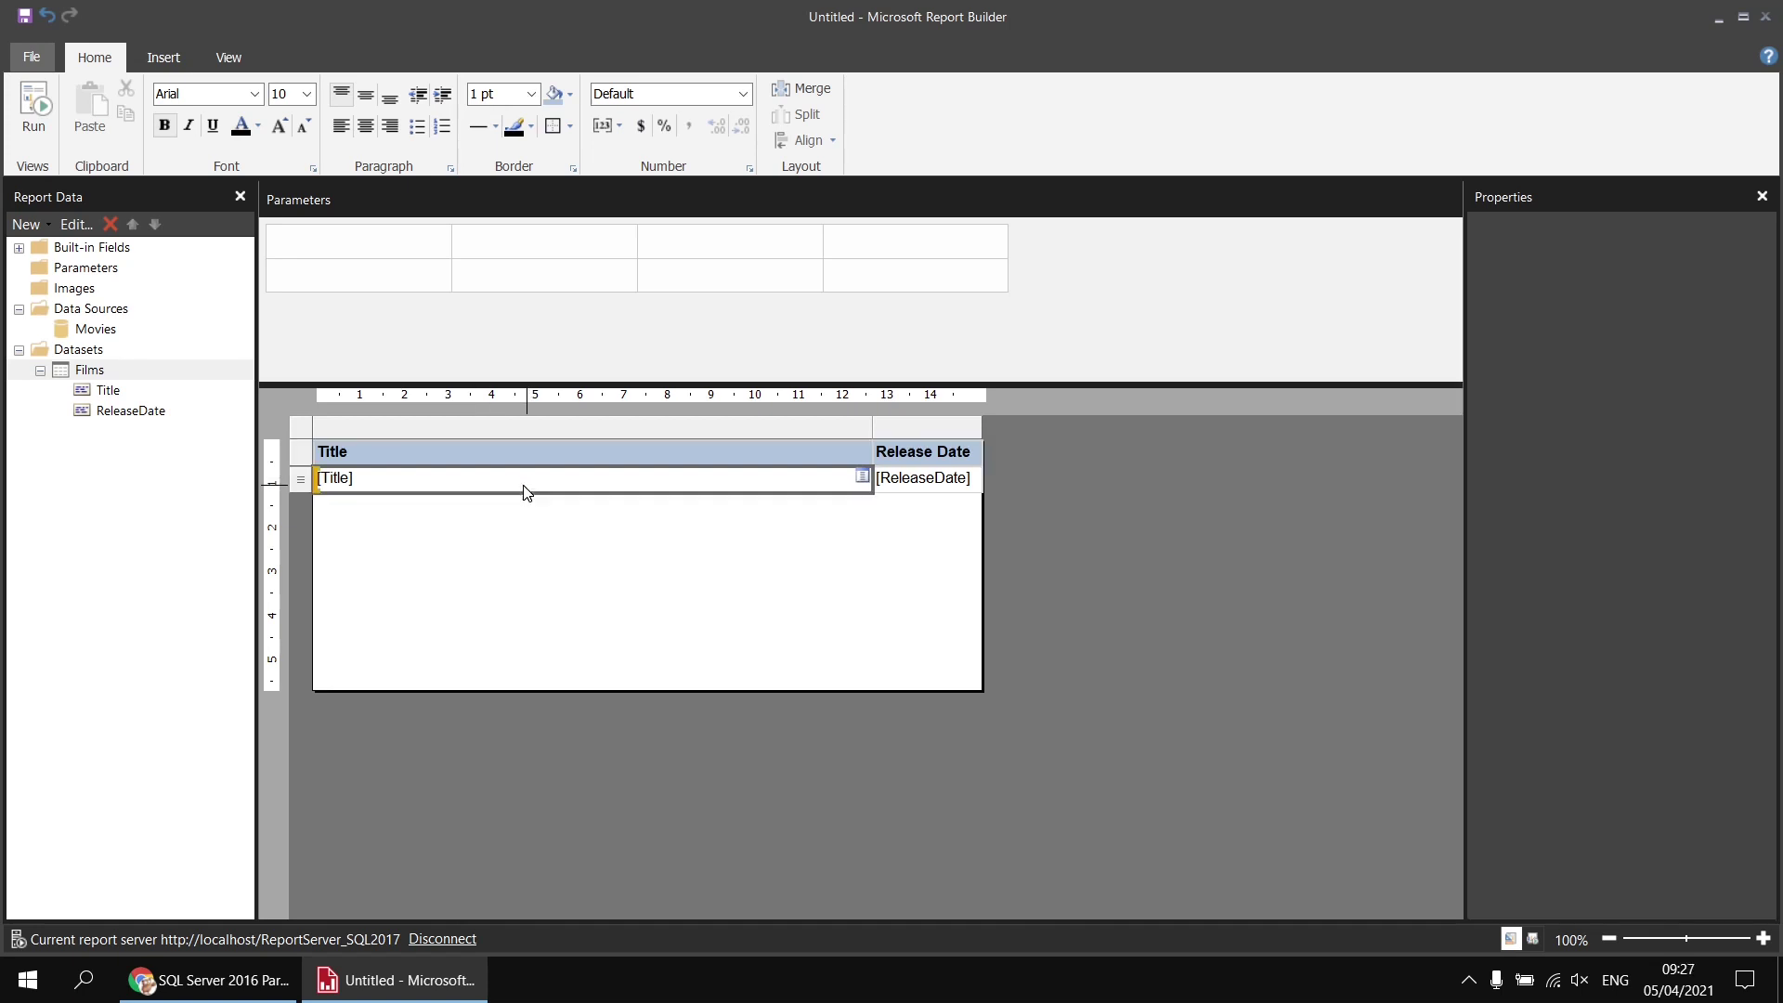
left_click(920, 464, "ctrl")
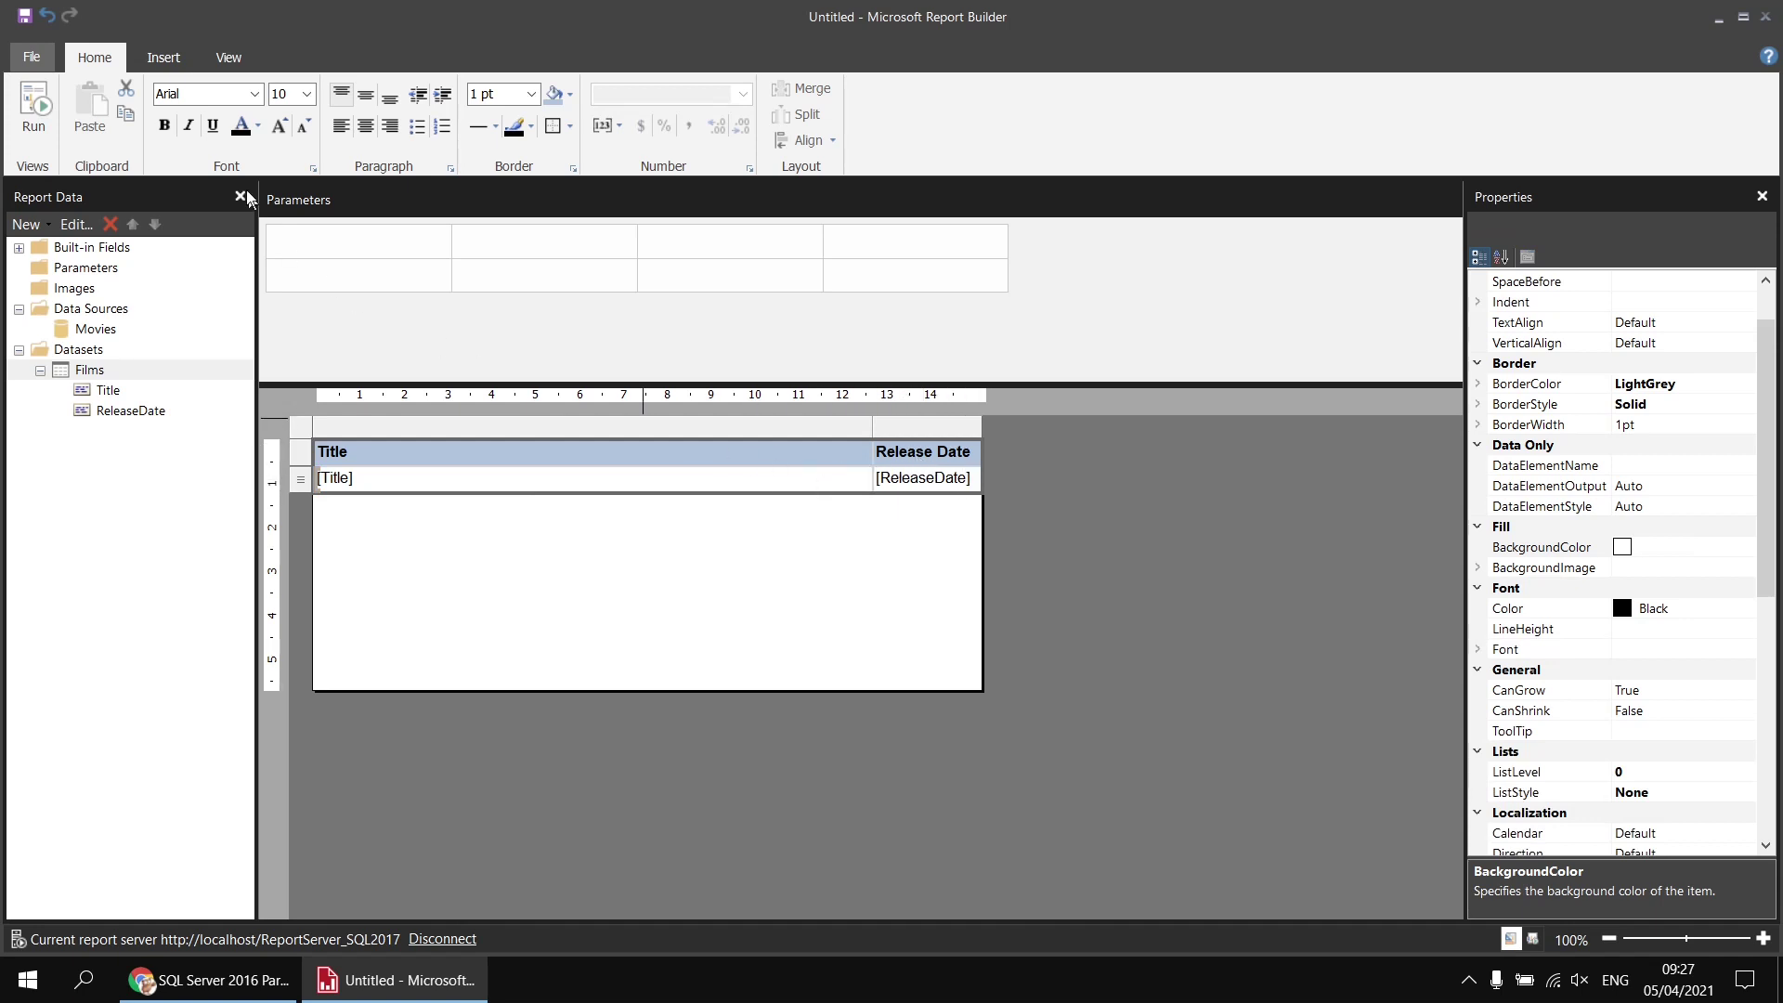
left_click(254, 94)
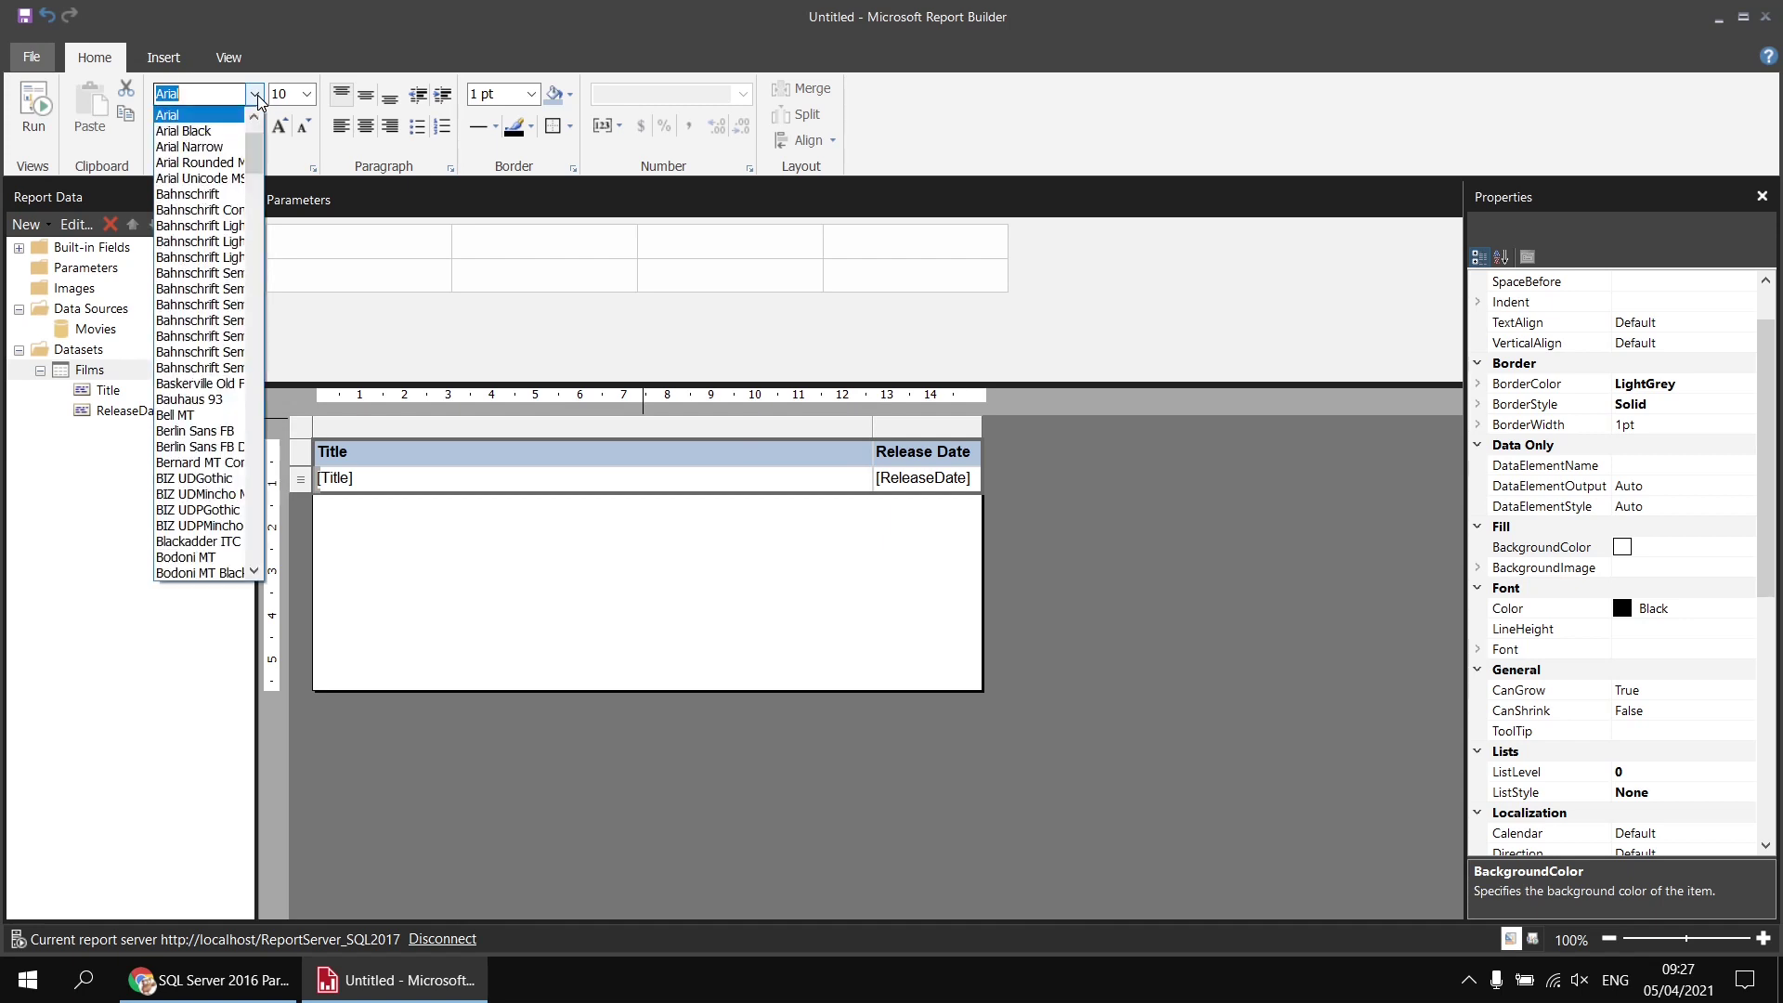
left_click(224, 131)
left_click(254, 93)
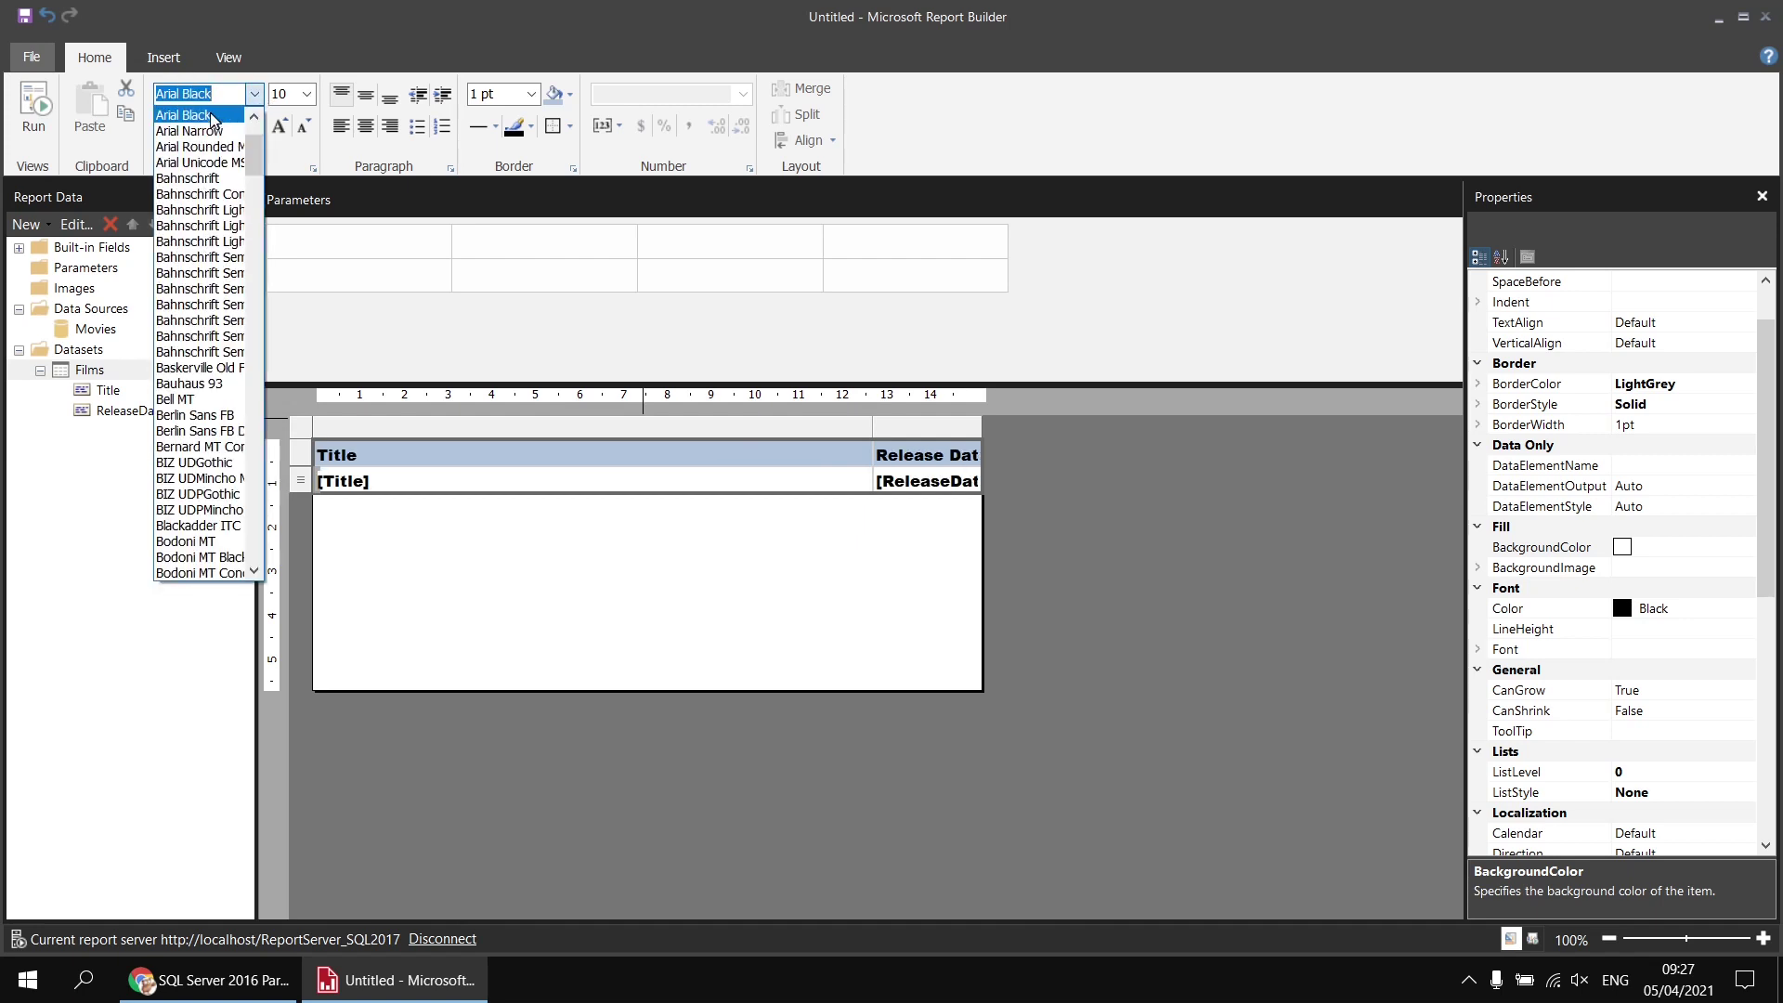
left_click(186, 114)
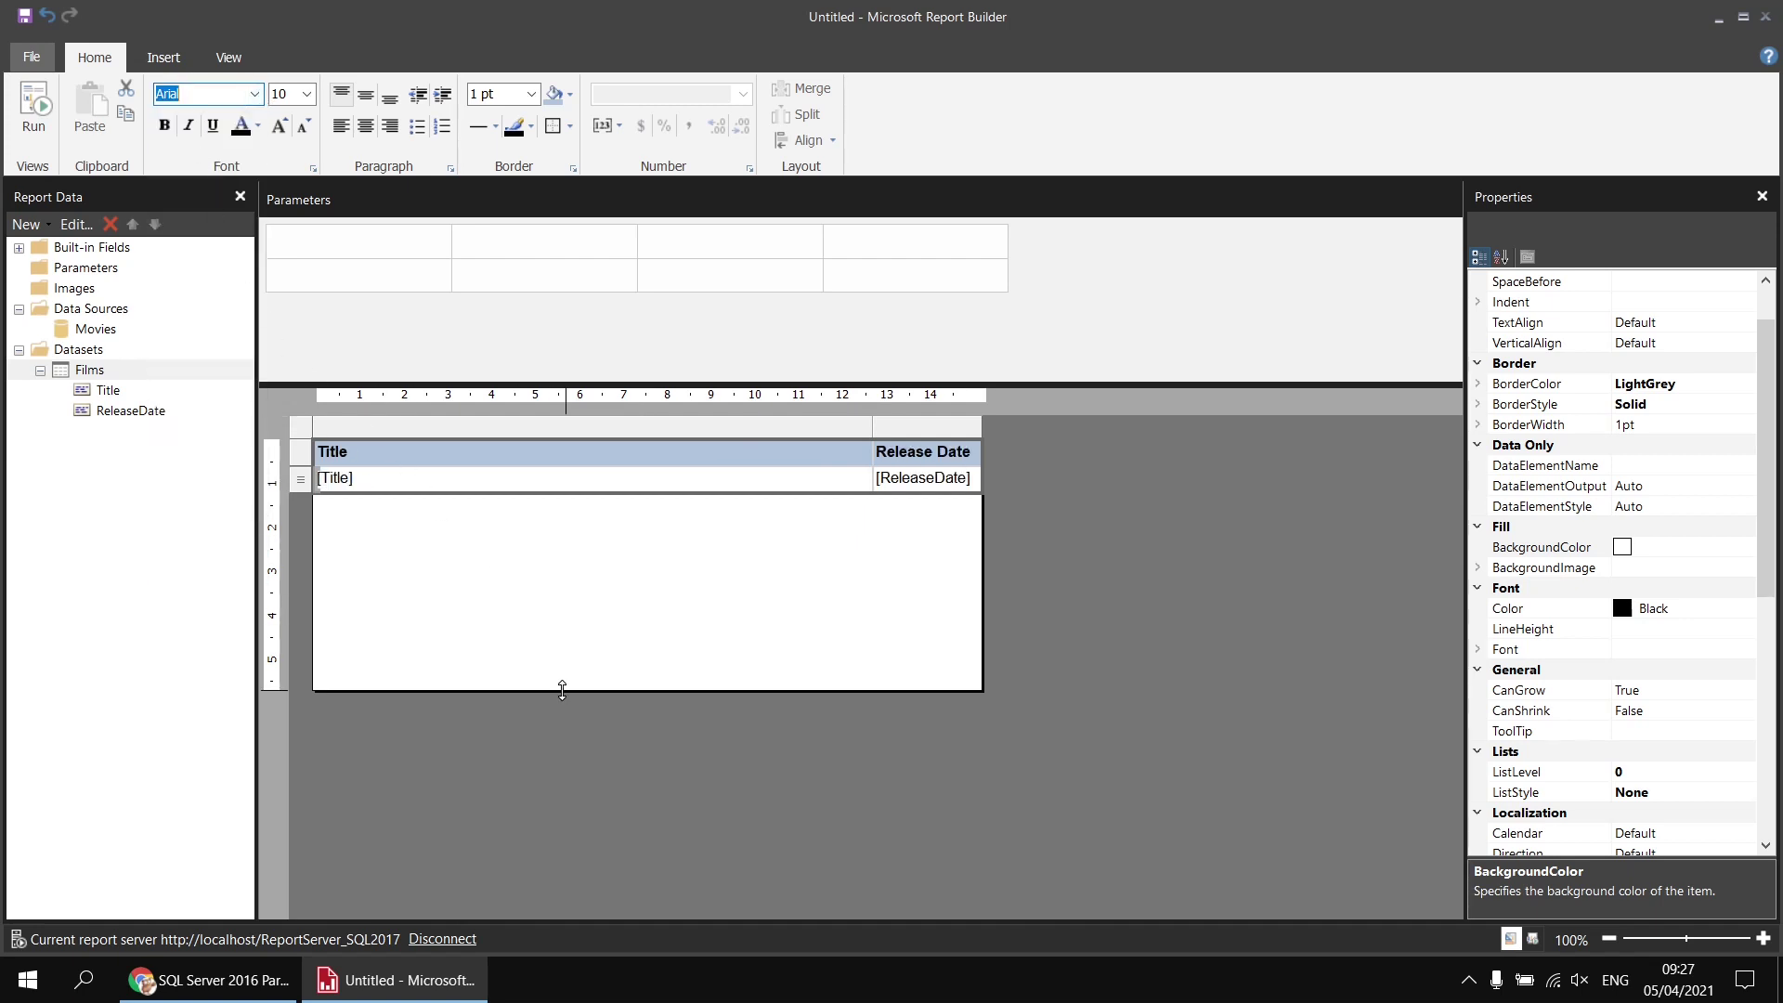
Shrink the report body to just below the table, then run the report and return to design view
left_click_drag(565, 675, 570, 506)
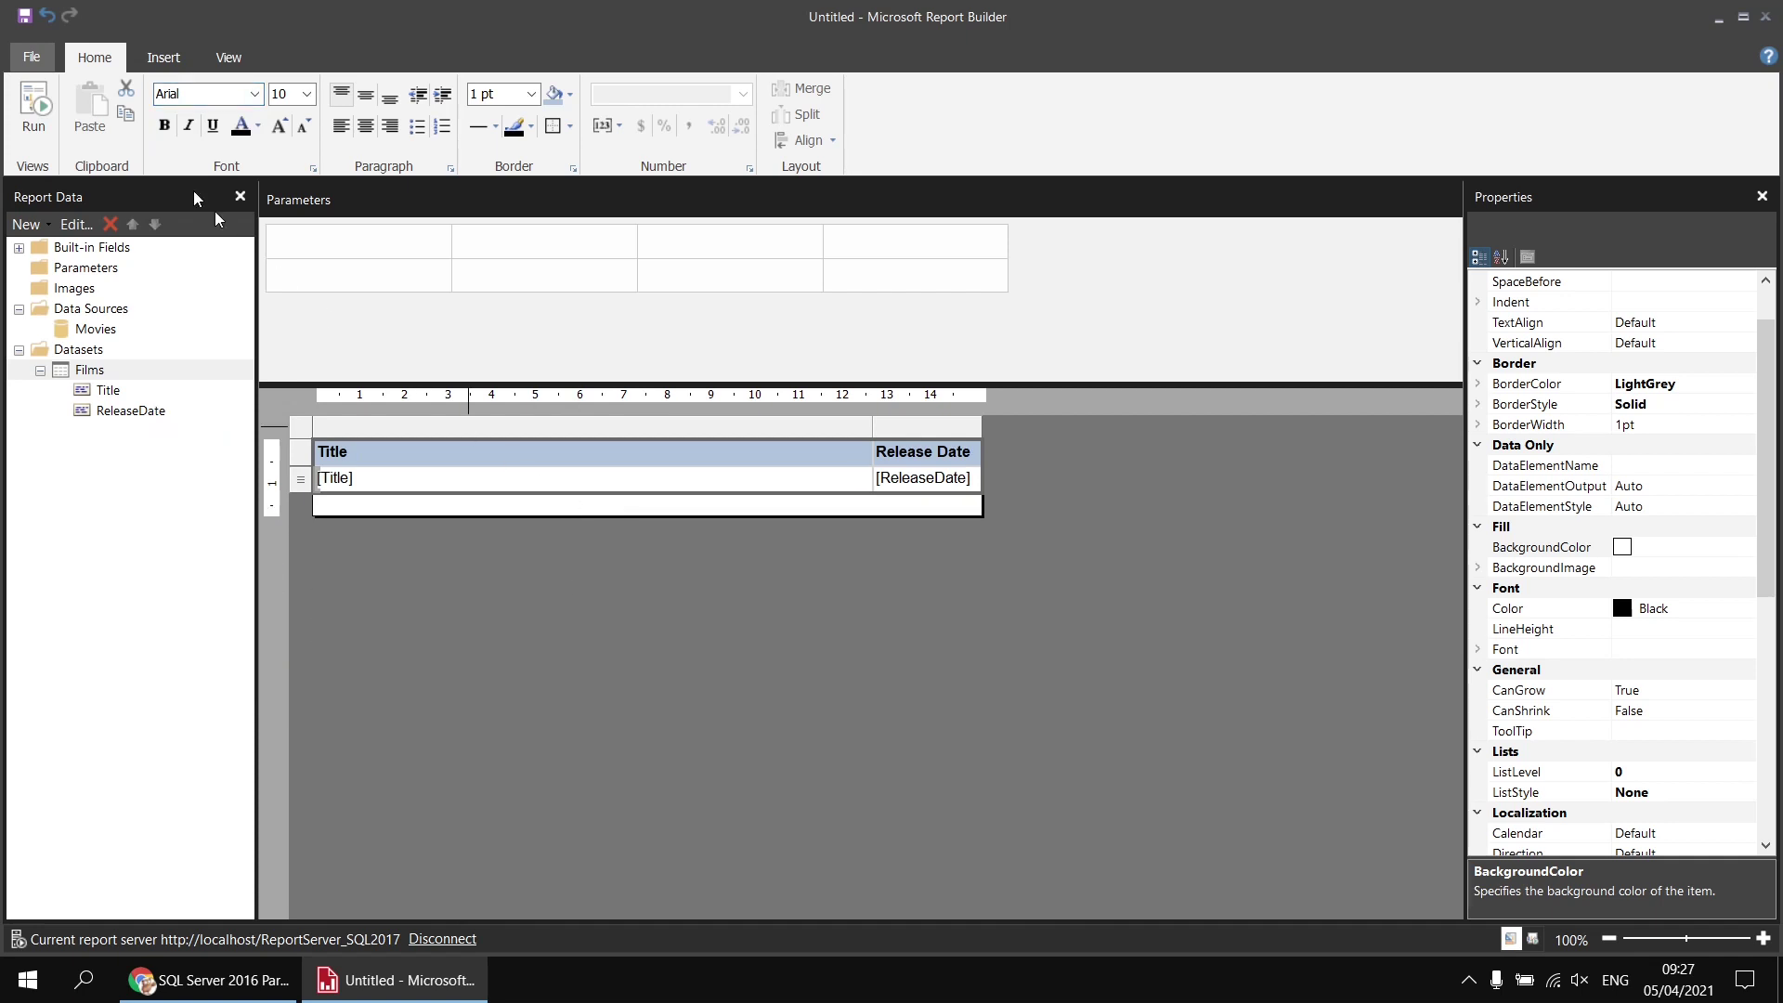
left_click(34, 107)
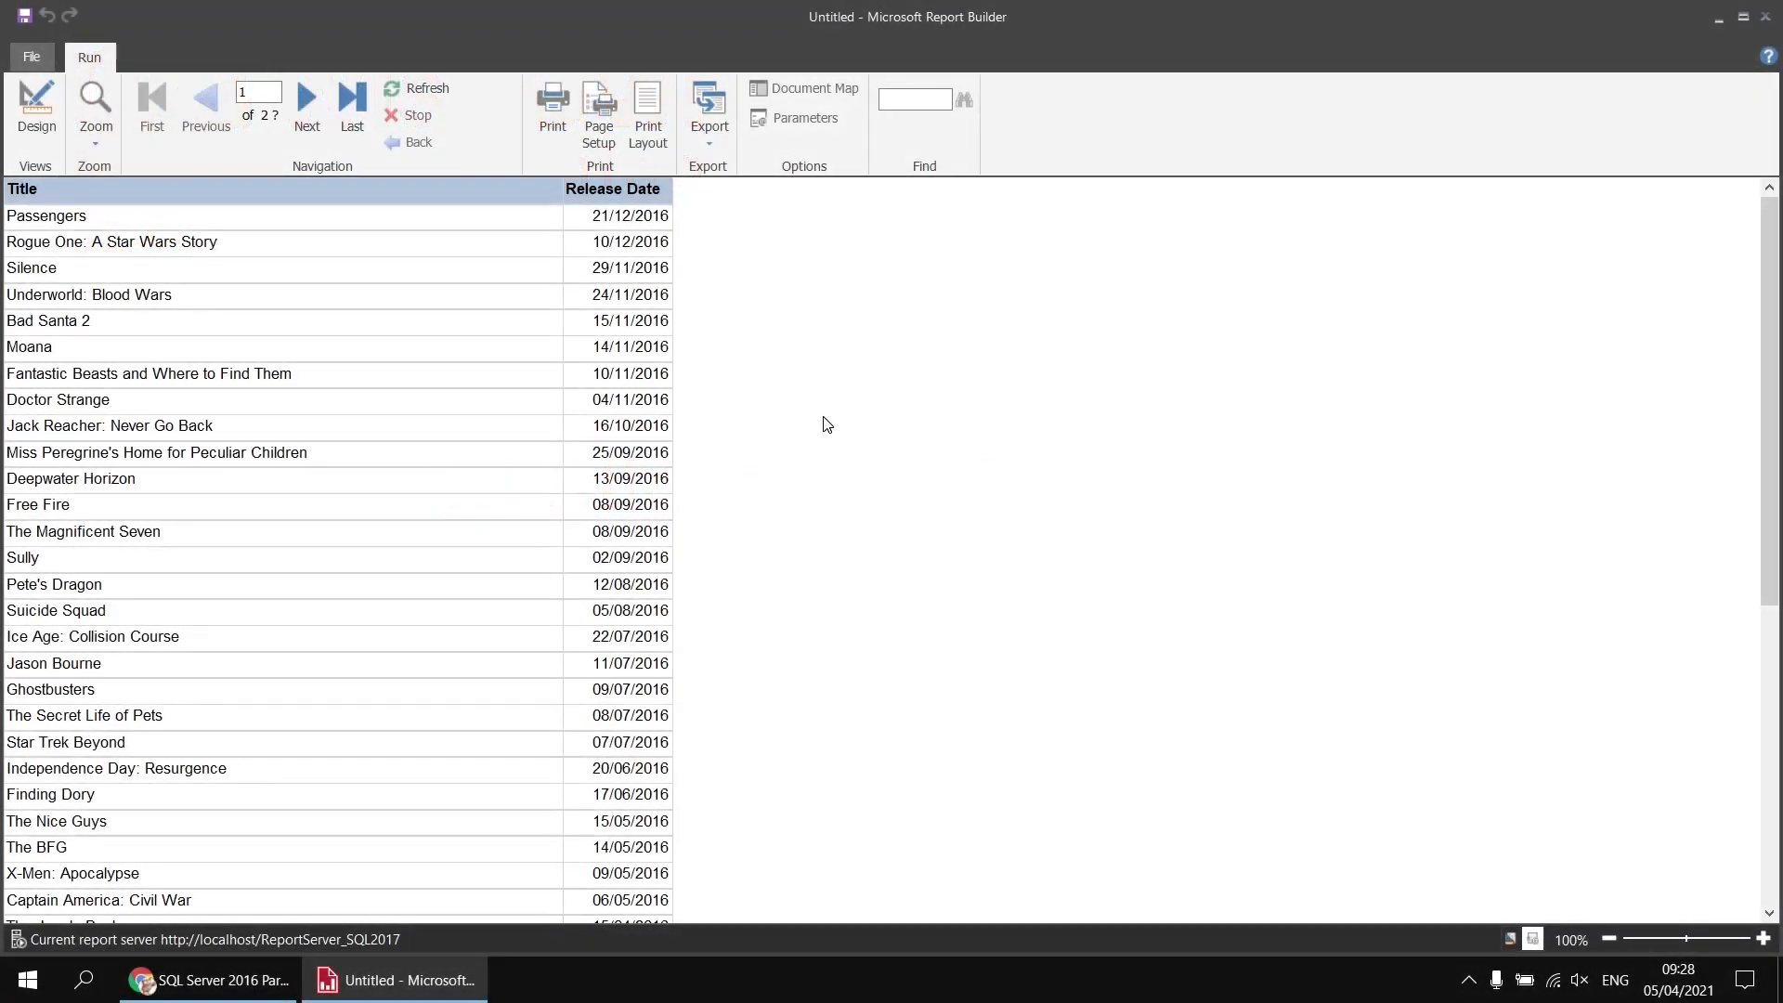
left_click(36, 109)
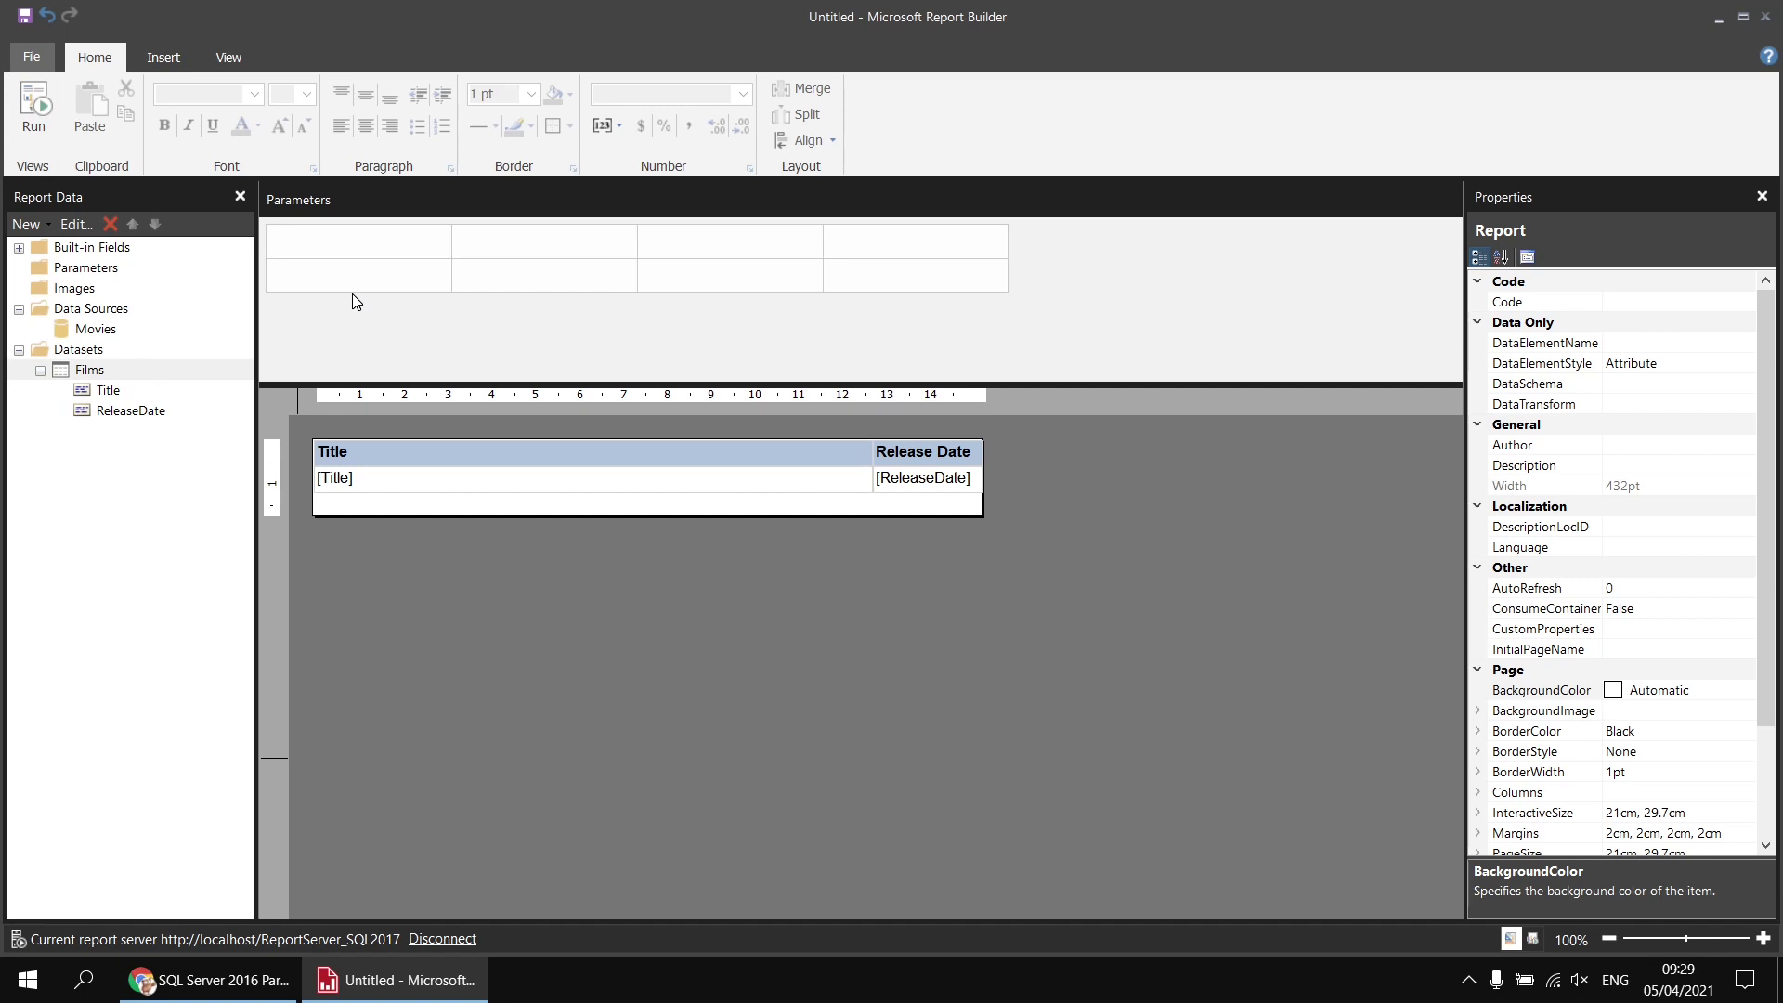
right_click(132, 376)
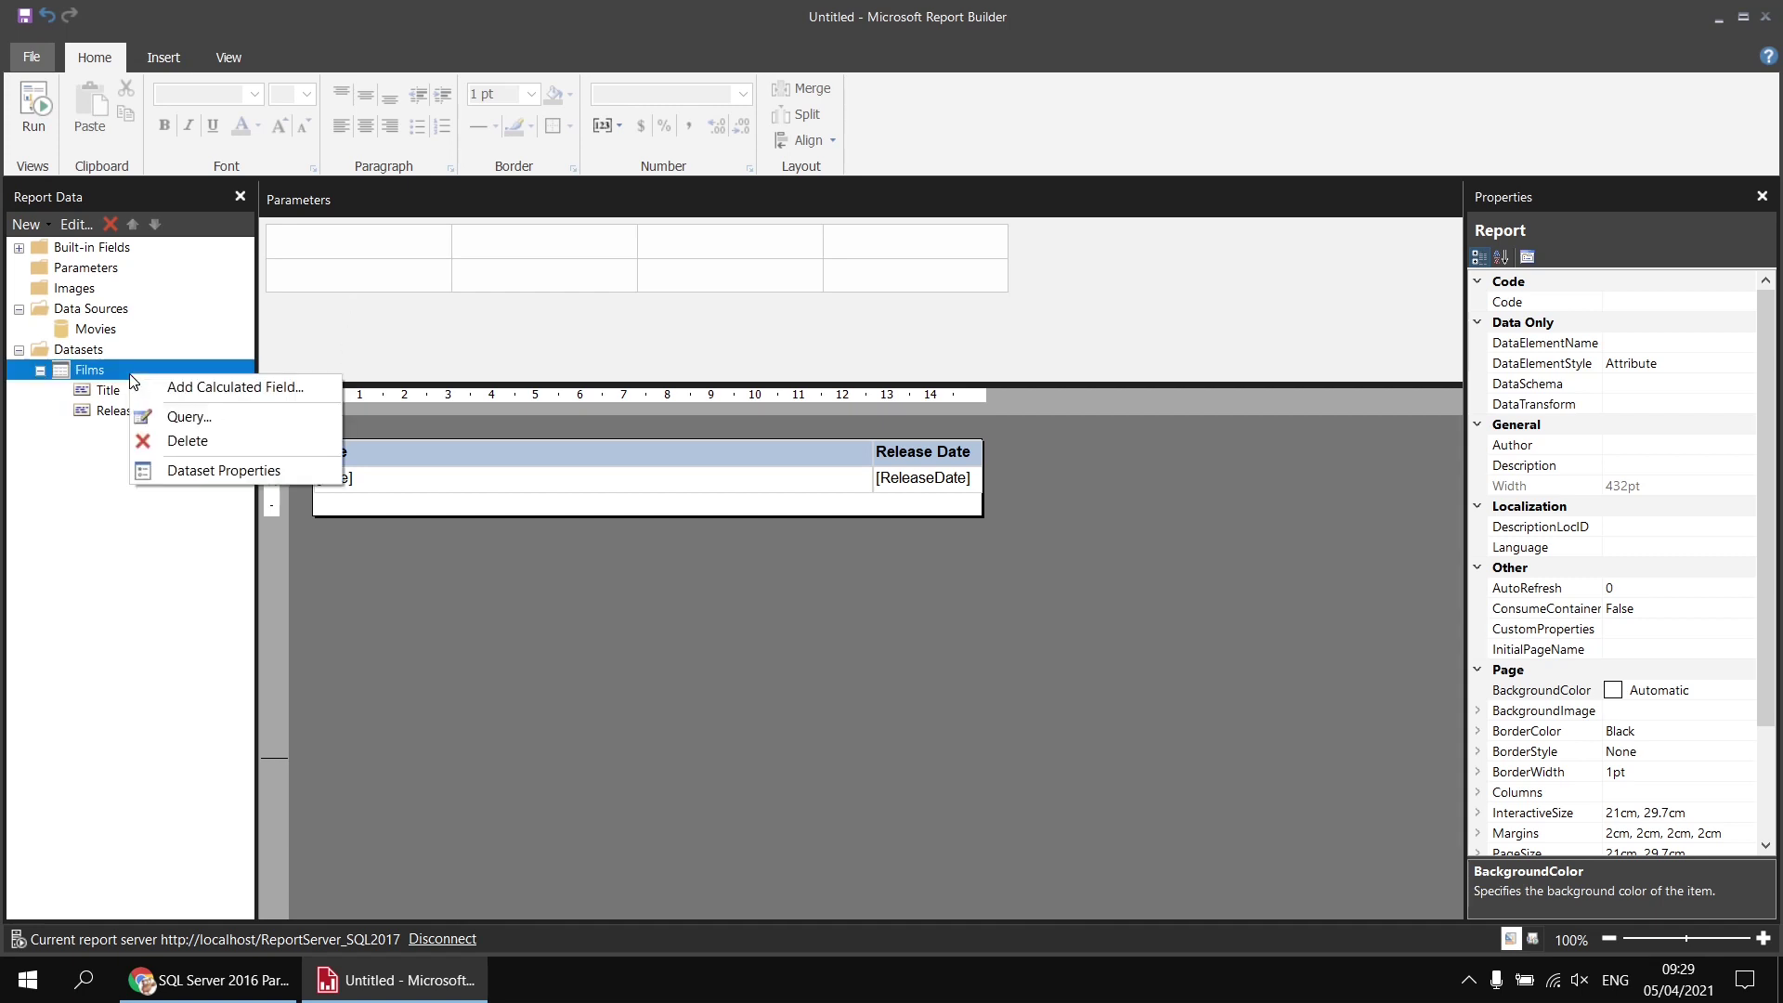
left_click(197, 469)
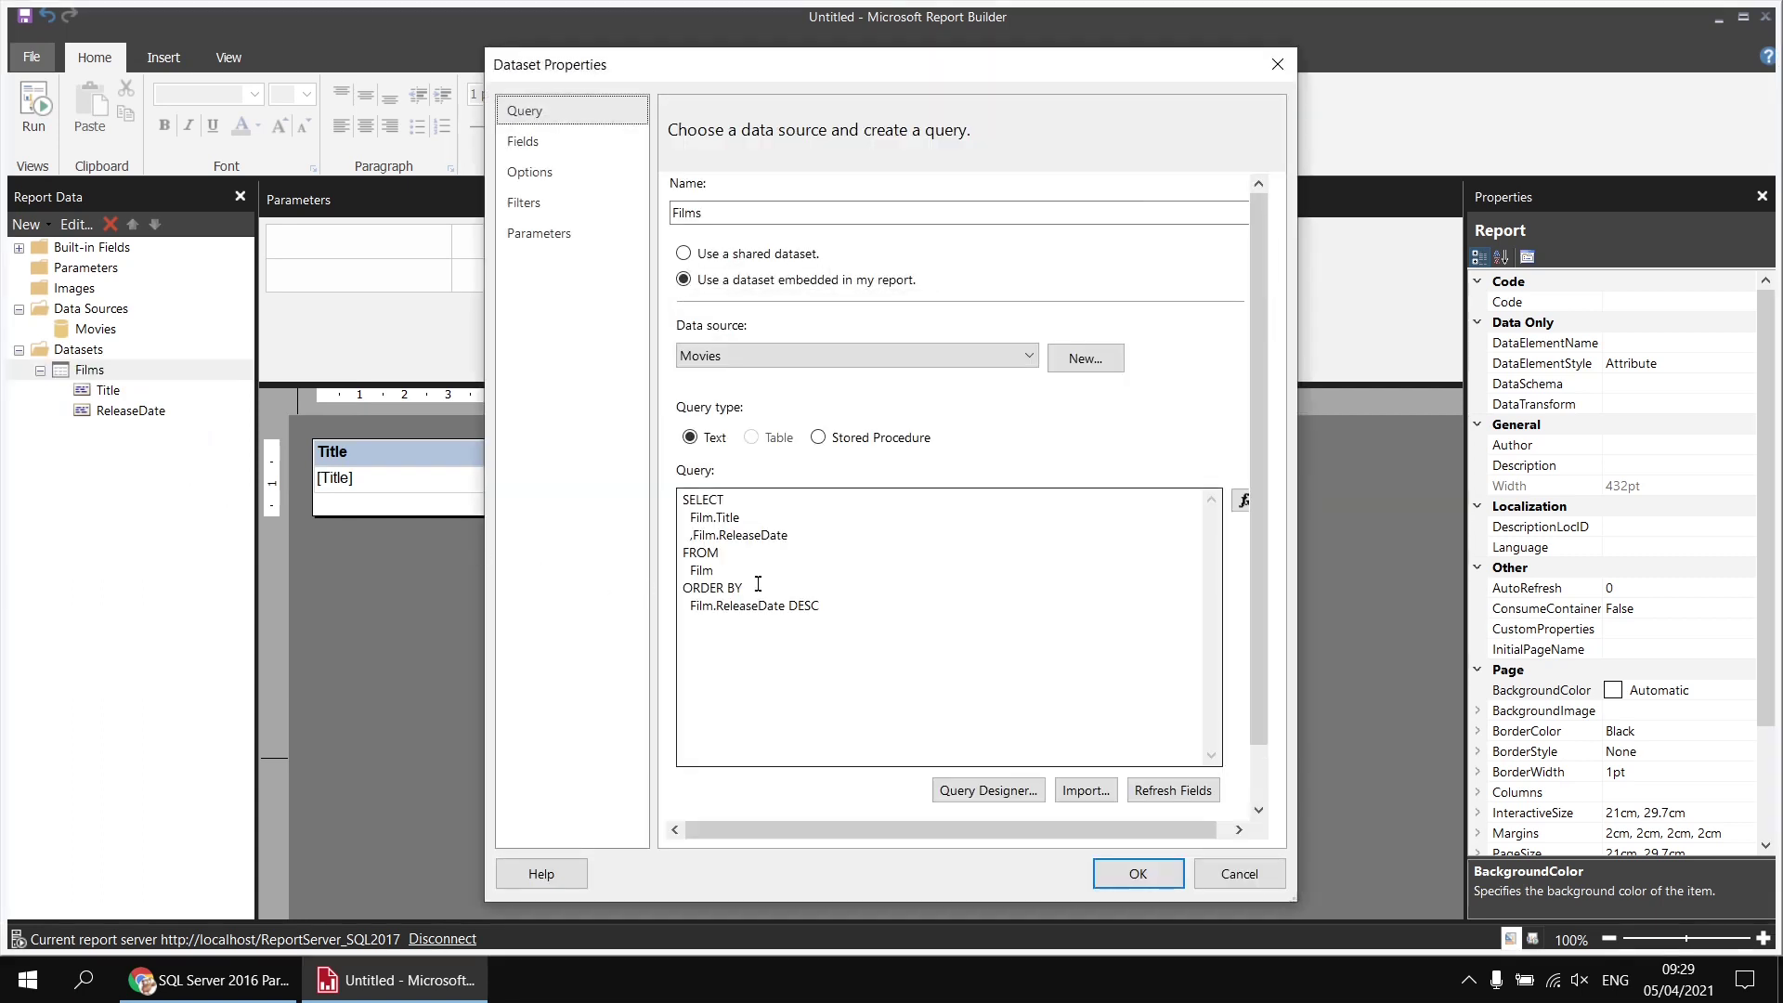
left_click(728, 568)
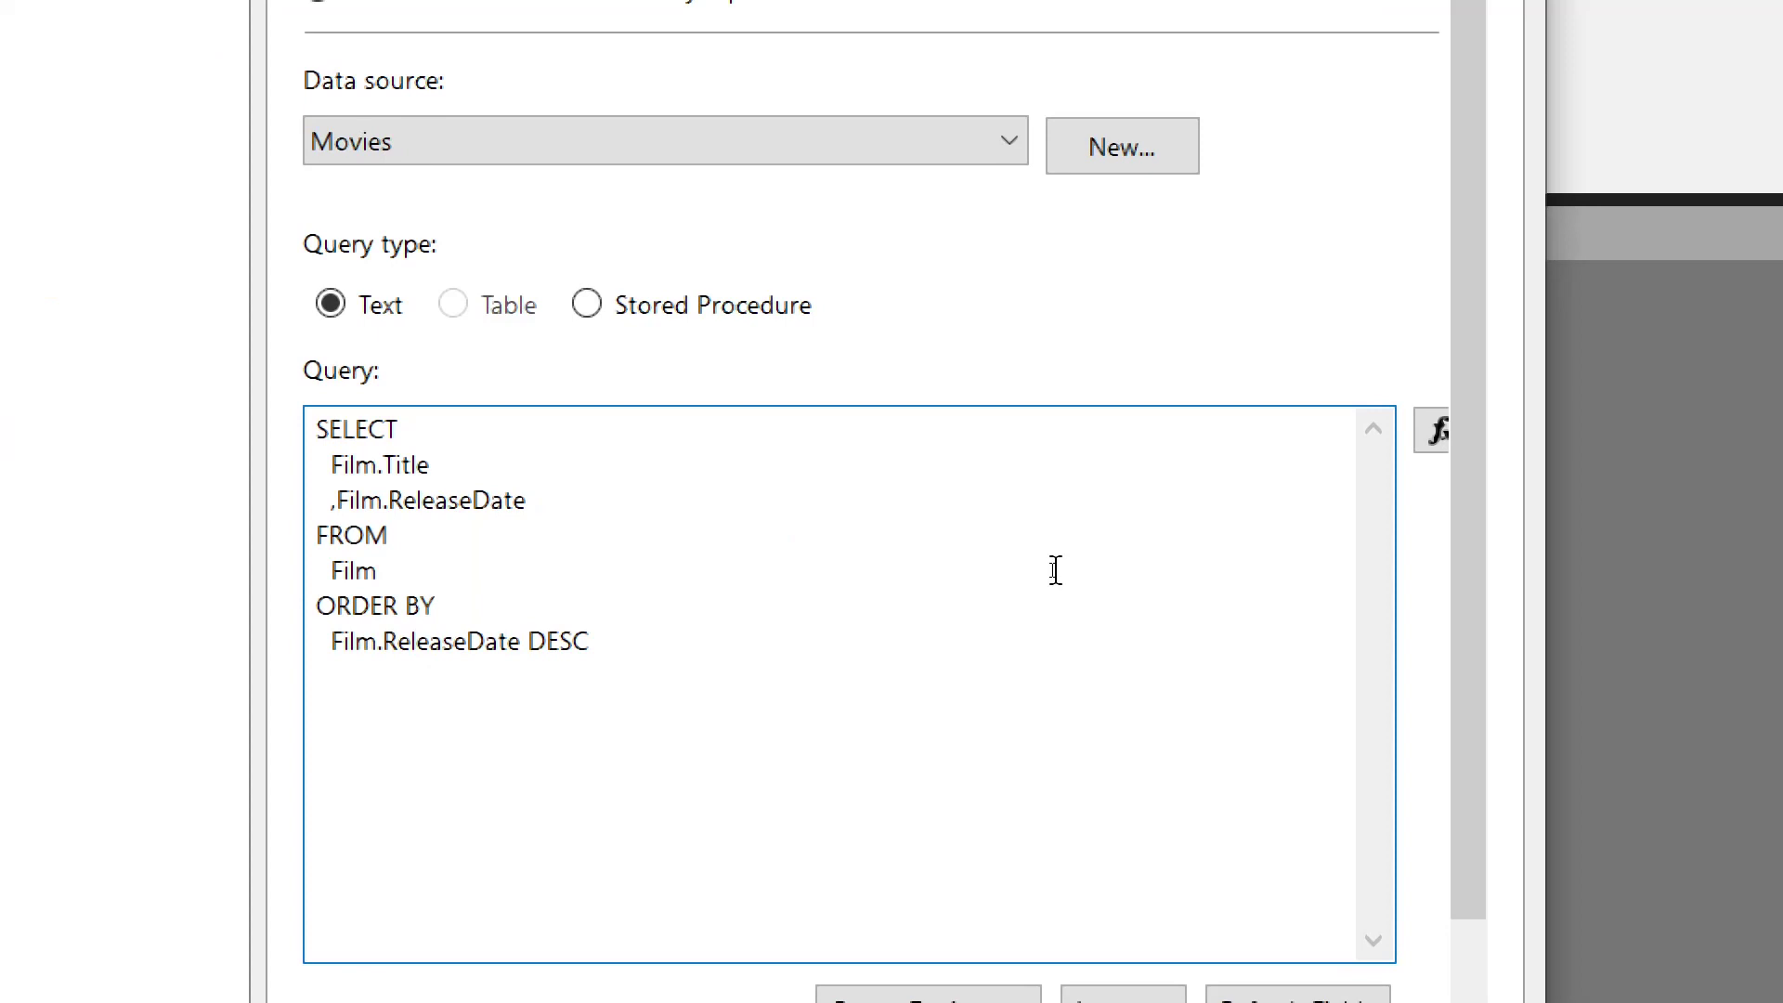
key("Return")
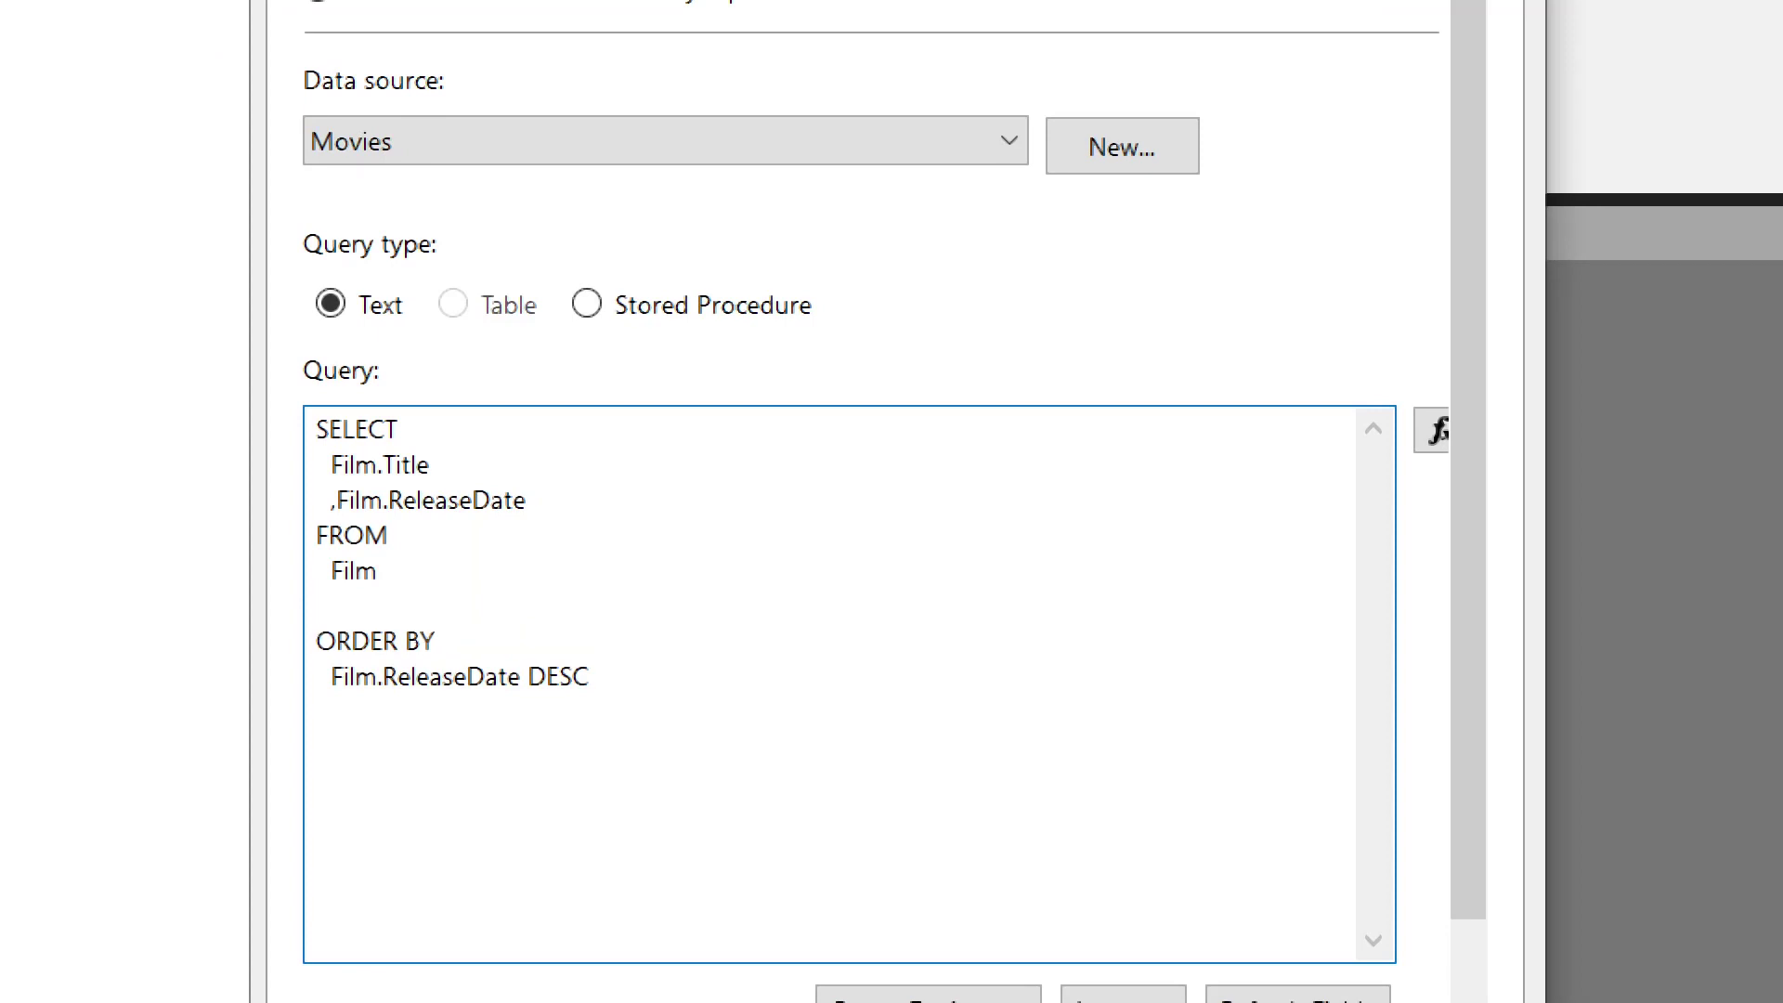
type("WHERE")
key("Return")
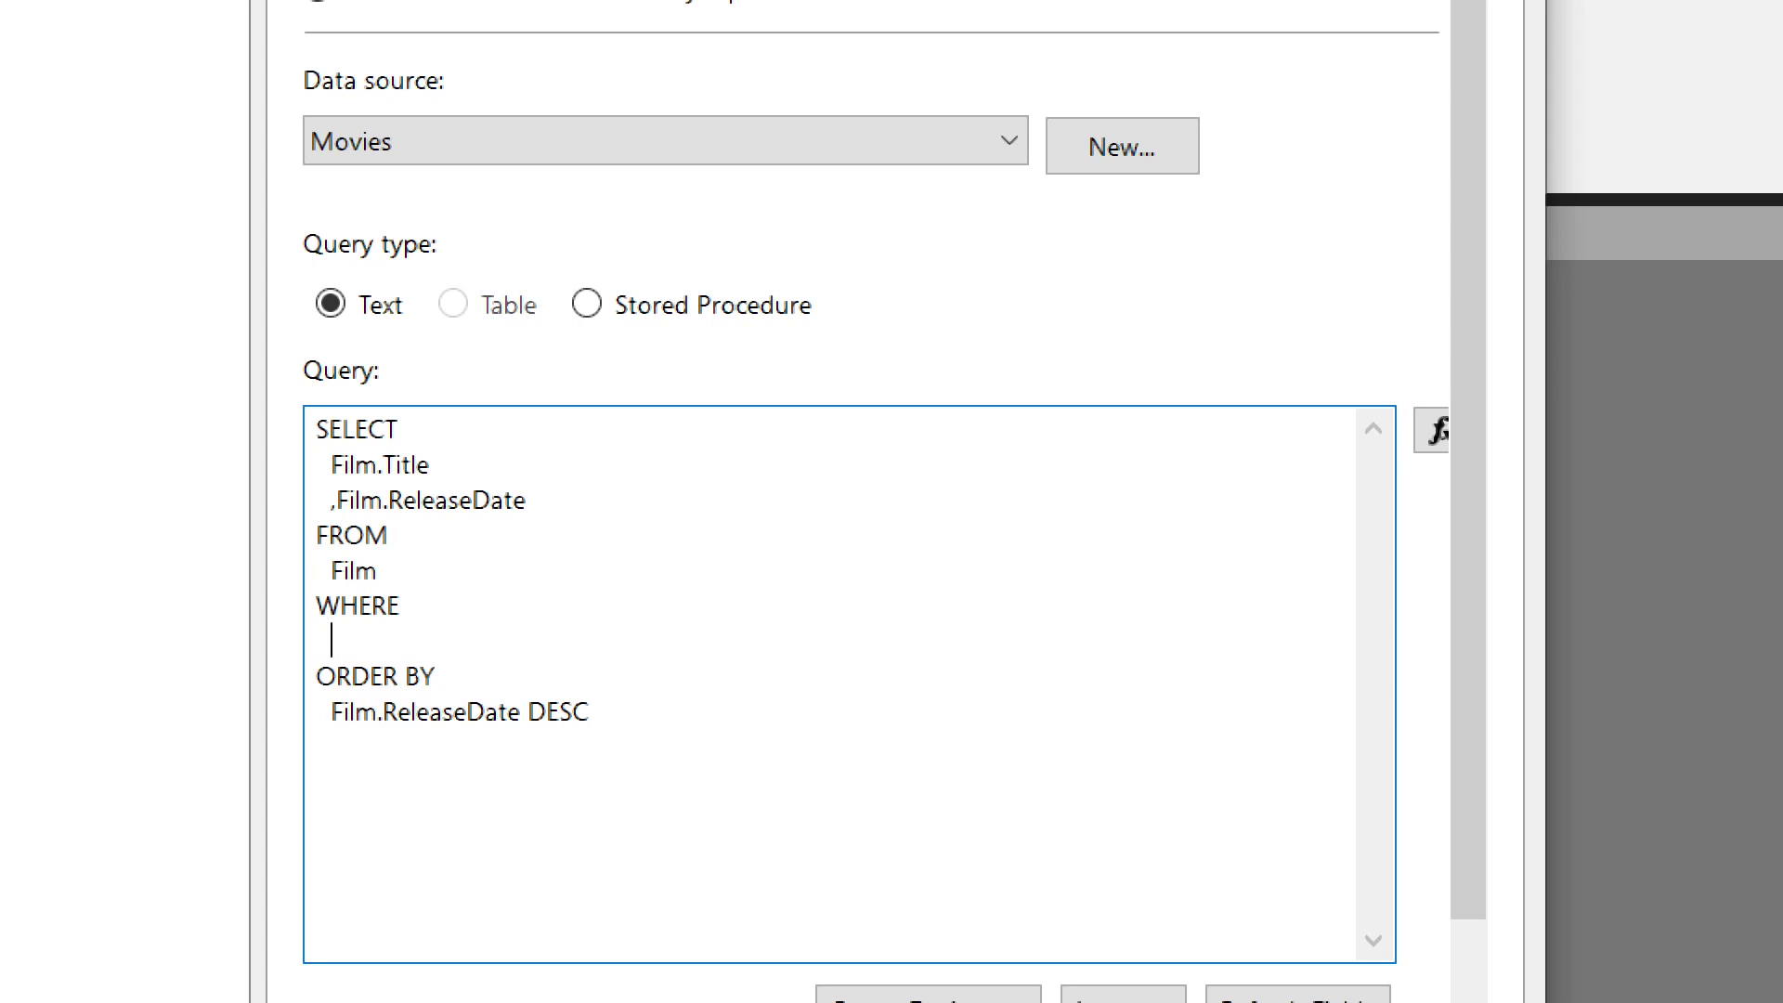
type("Film.Release")
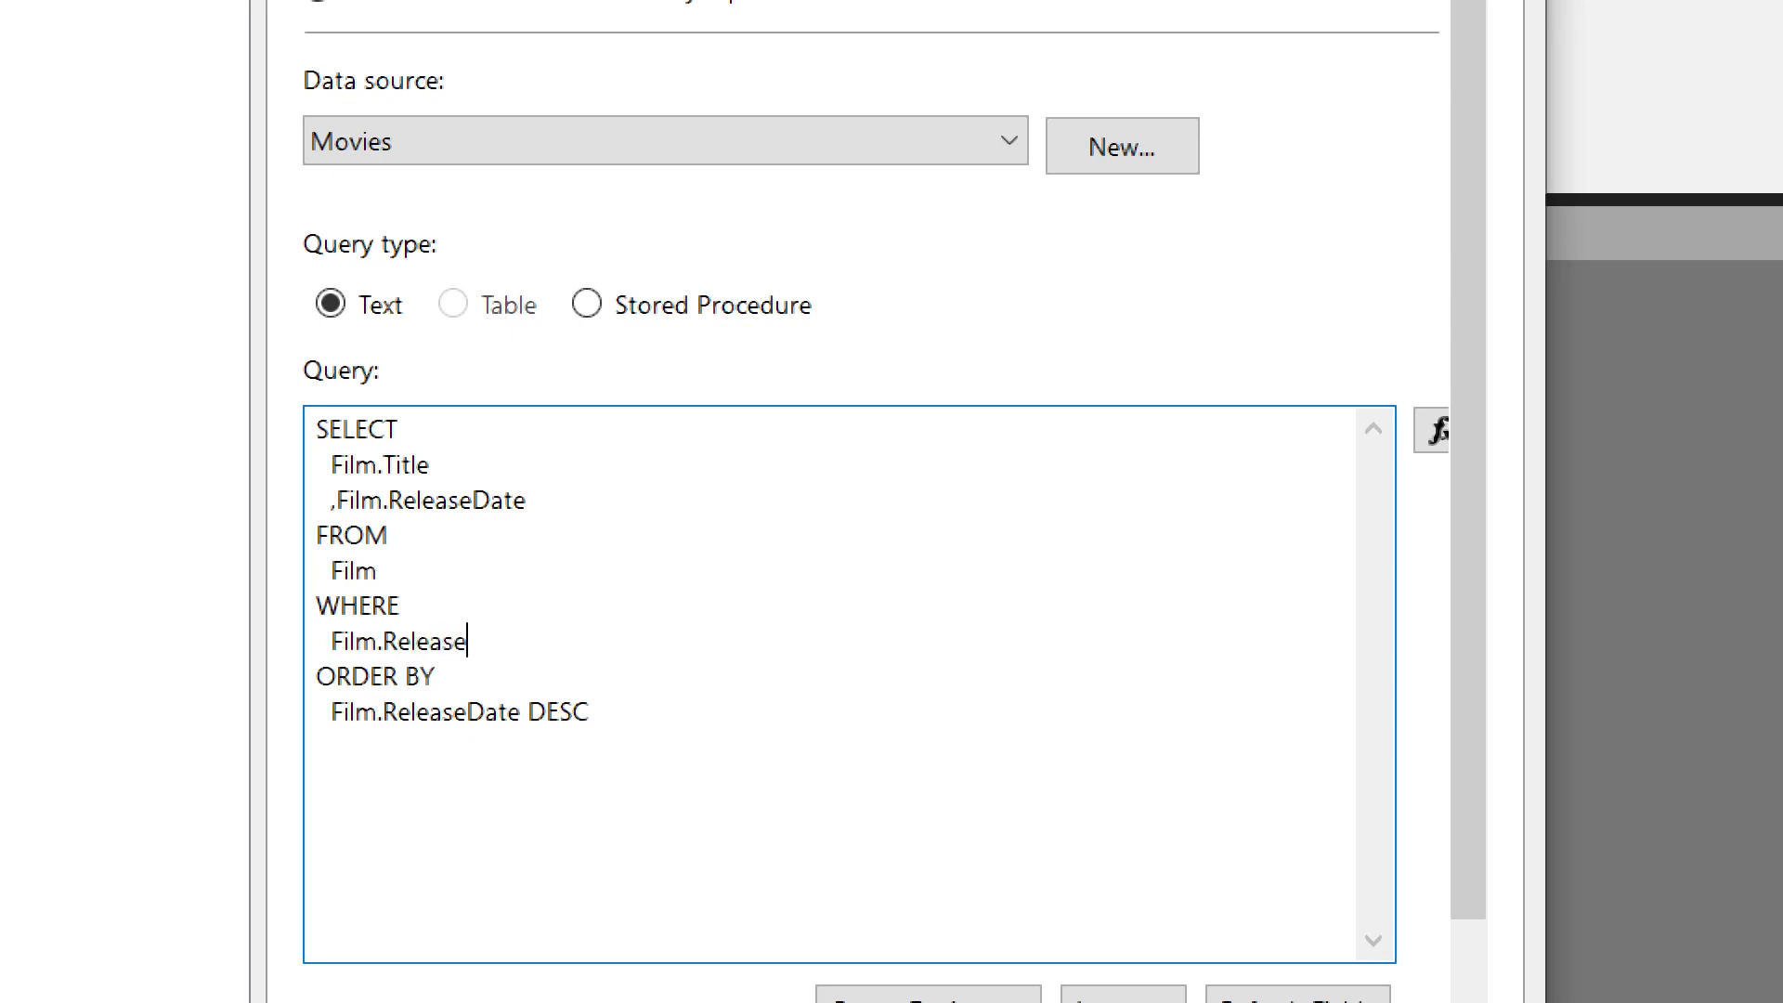
type("Date BETW")
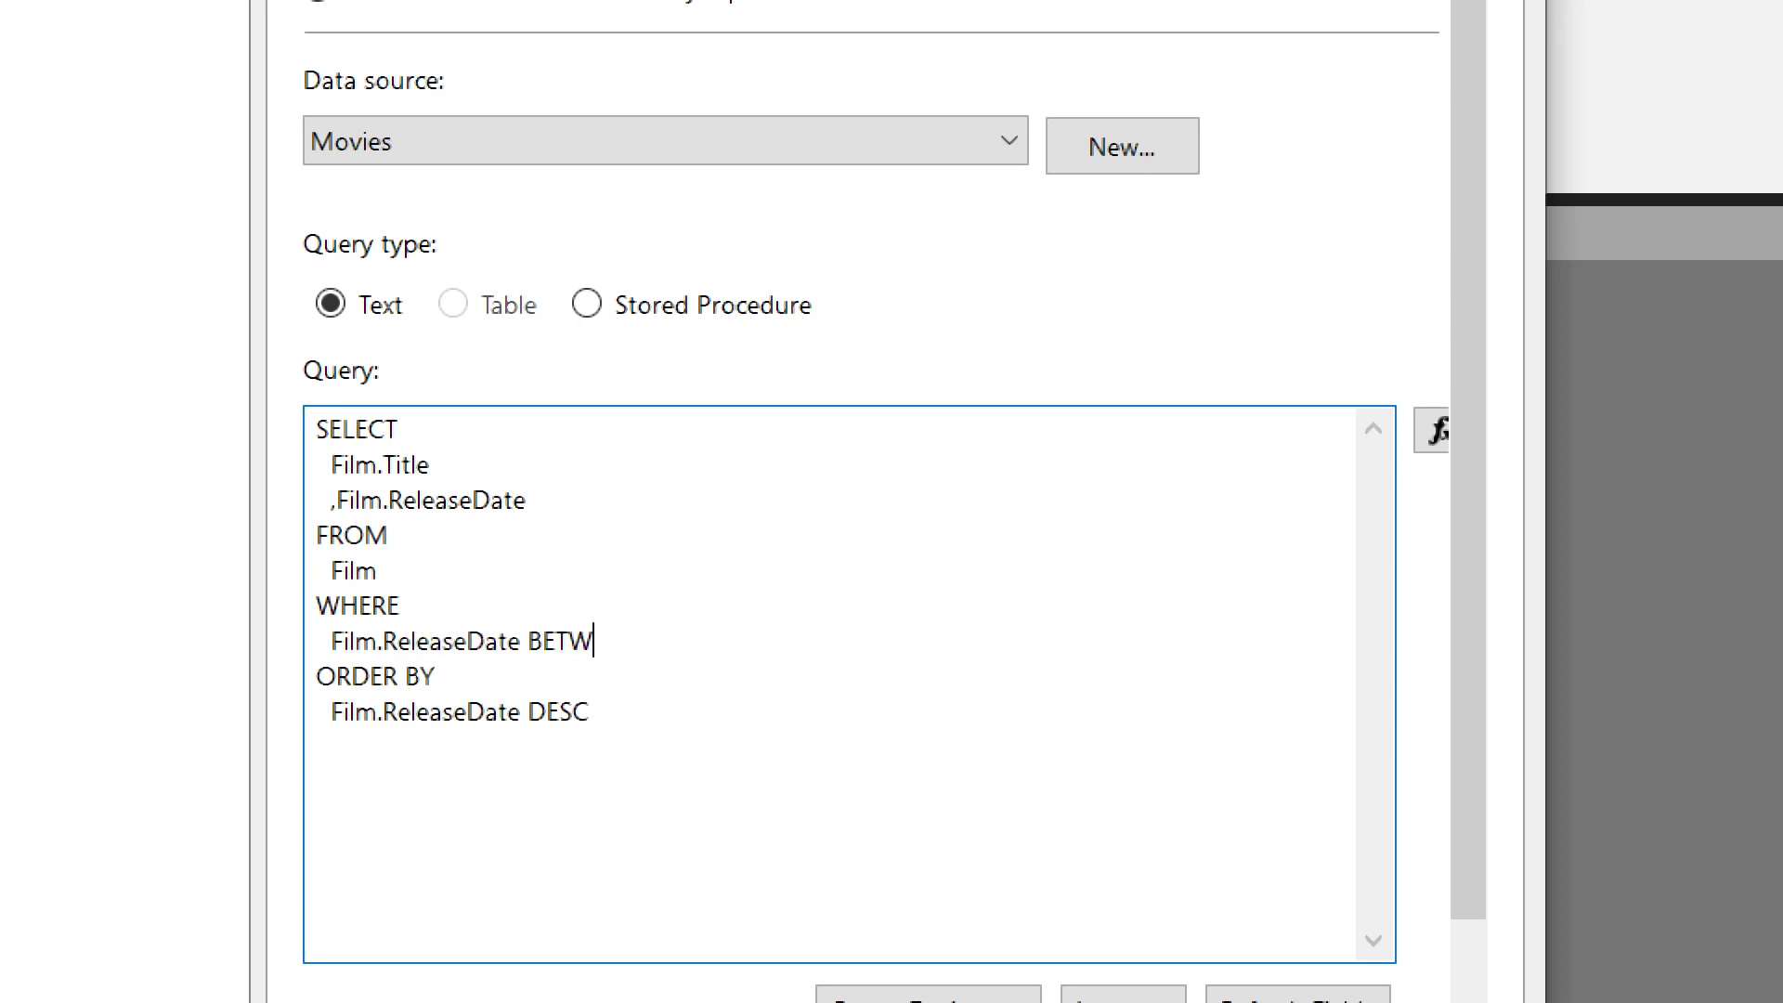
type("EEN @StartDate AND")
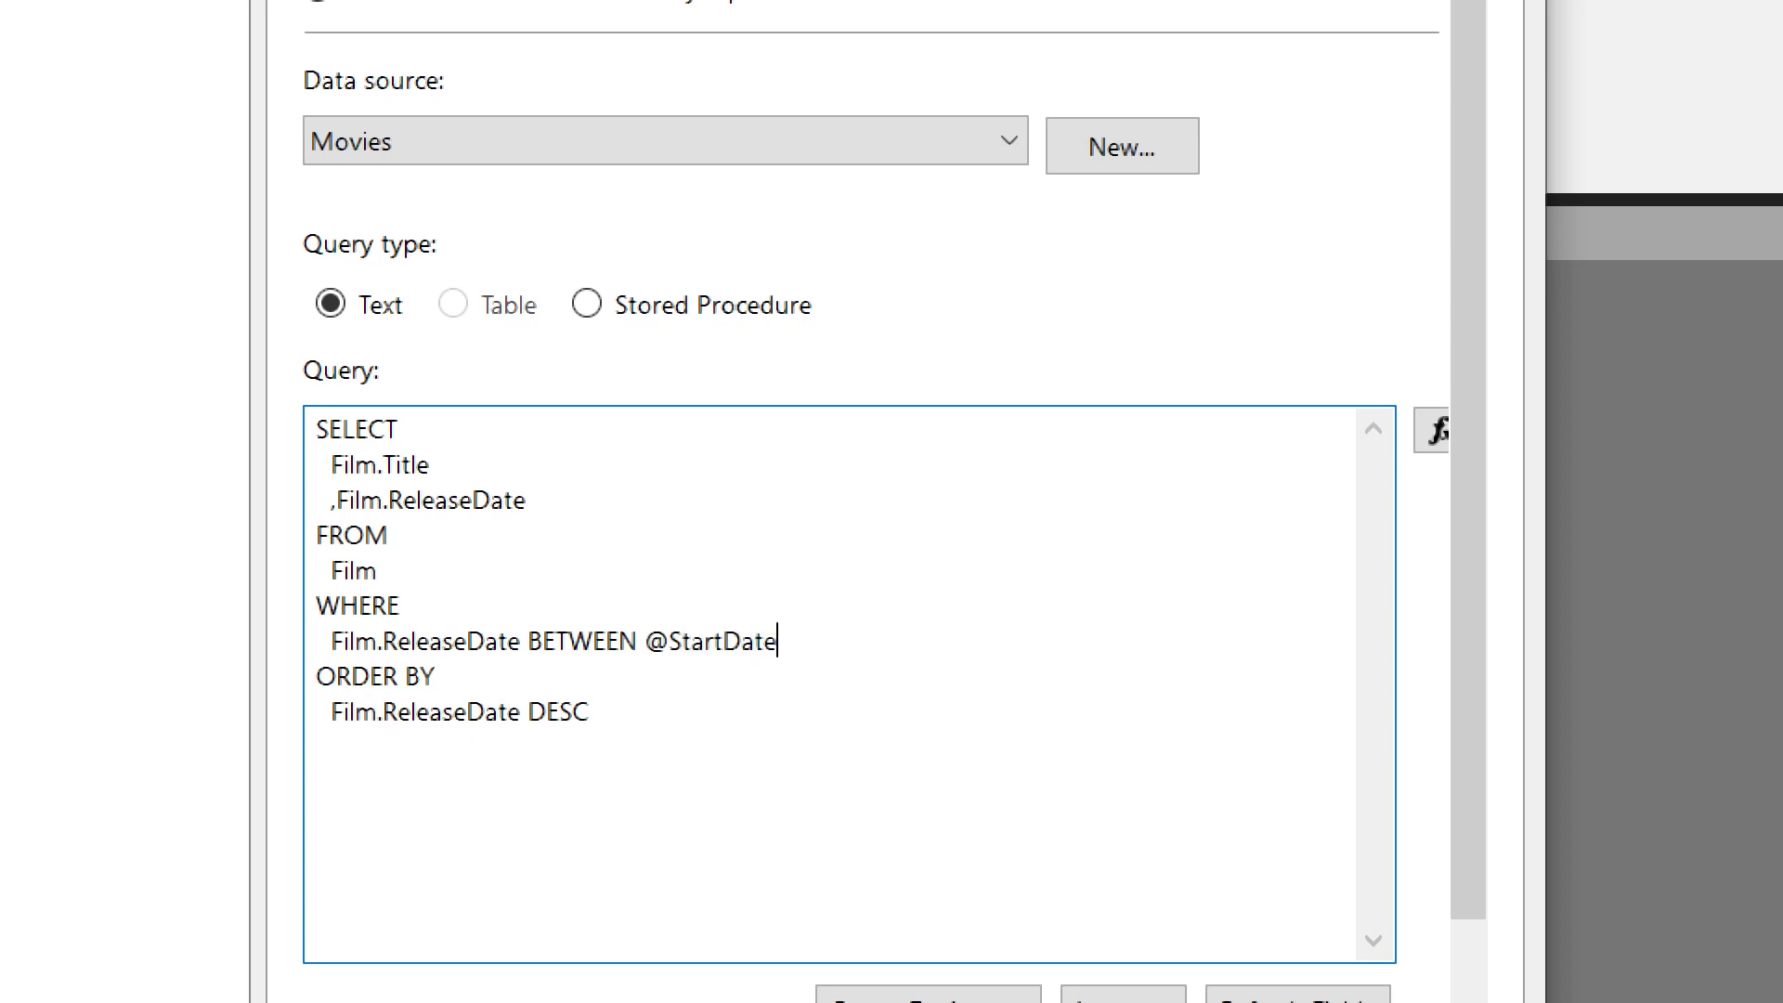
type(" @EndDate")
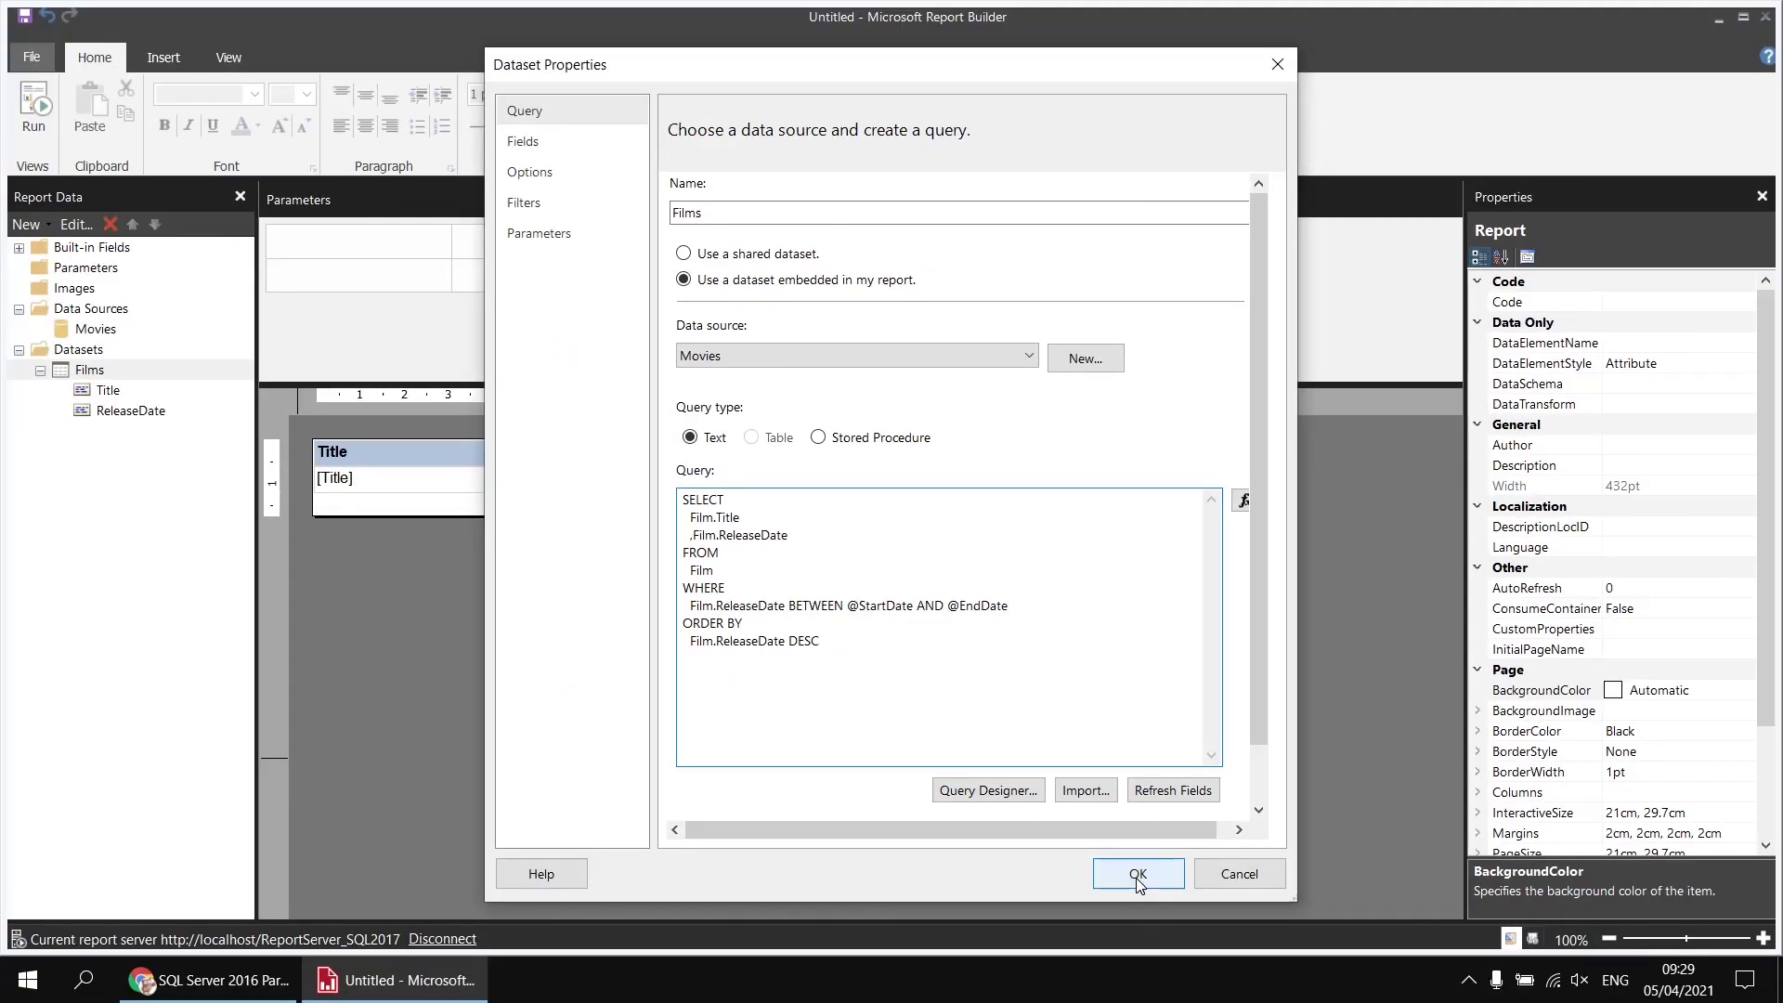
left_click(1138, 875)
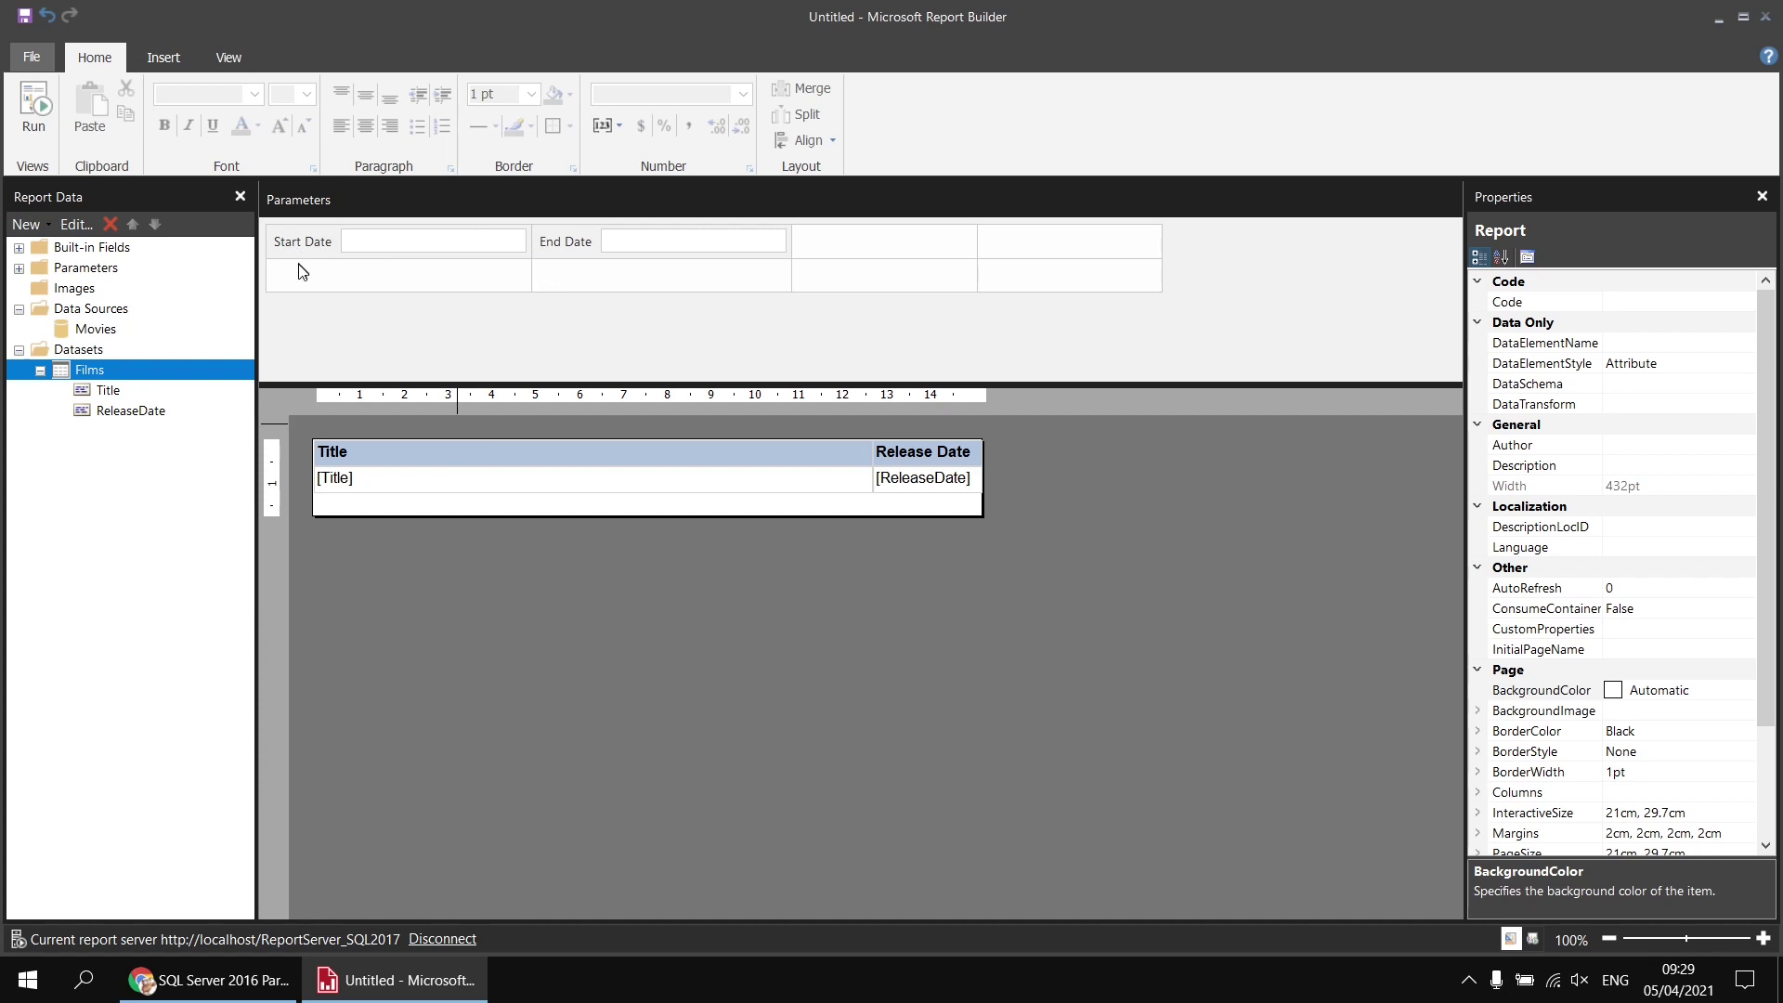
Move the End Date parameter directly beneath Start Date in the parameter grid
left_click_drag(570, 244, 325, 283)
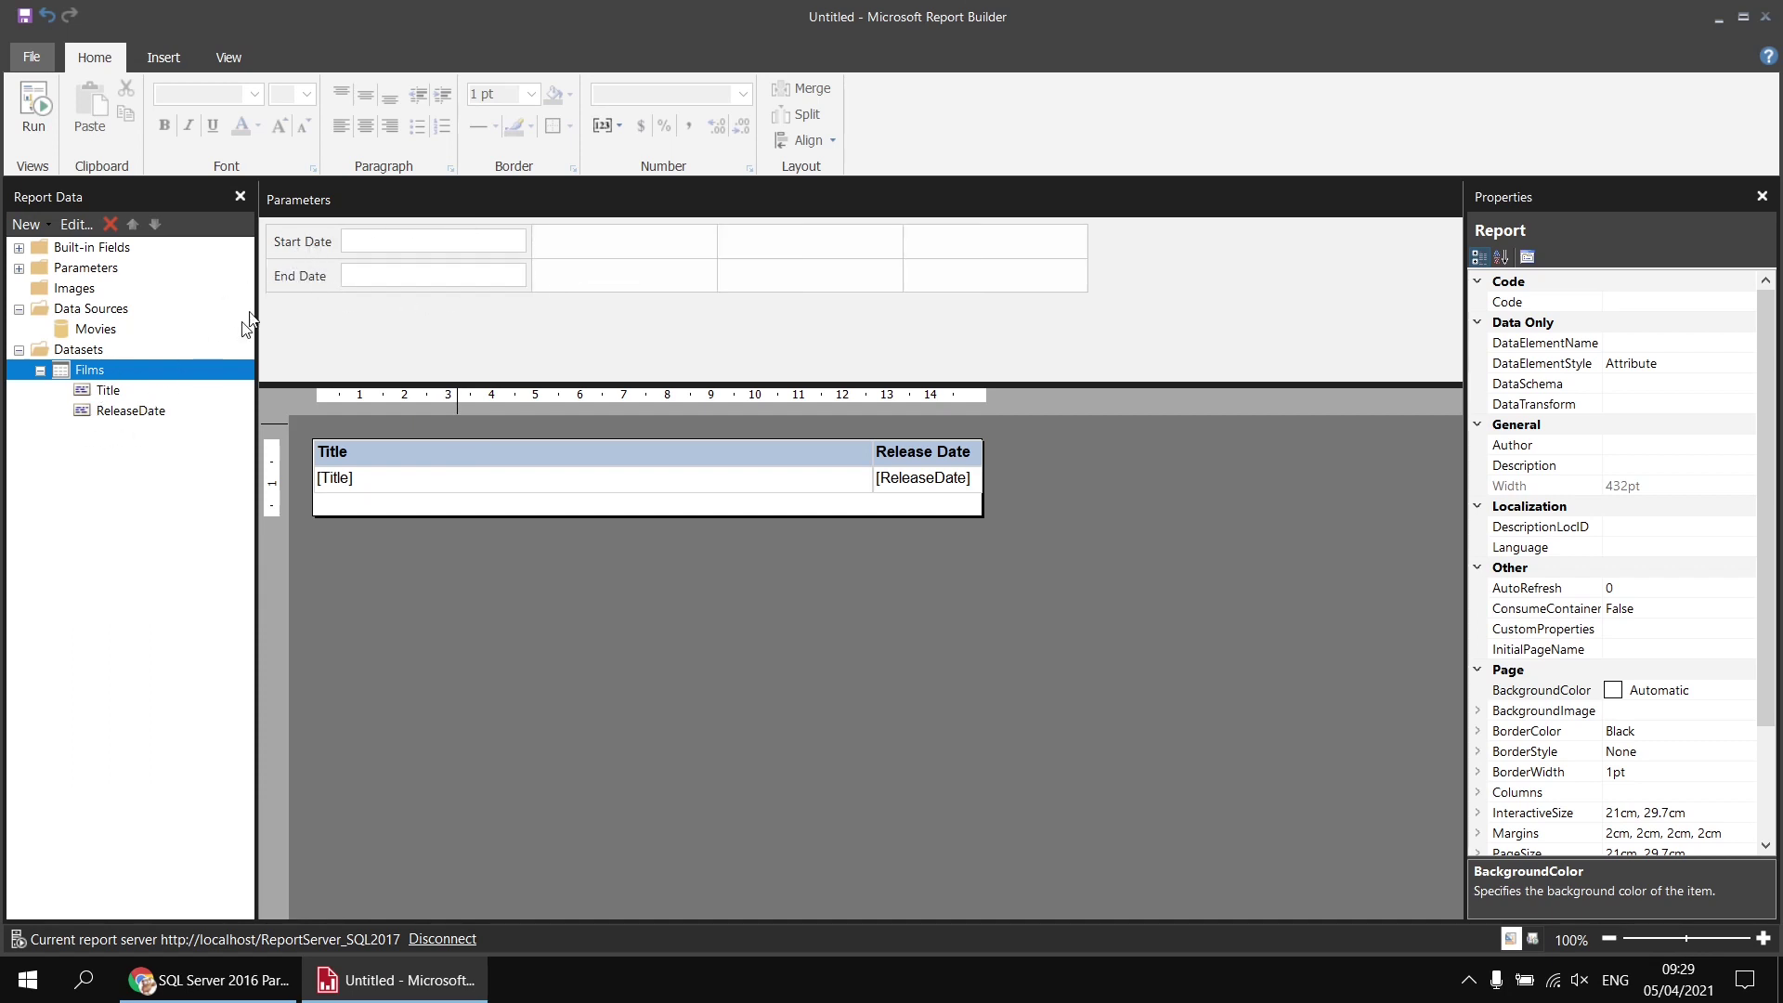
left_click_drag(302, 278, 557, 247)
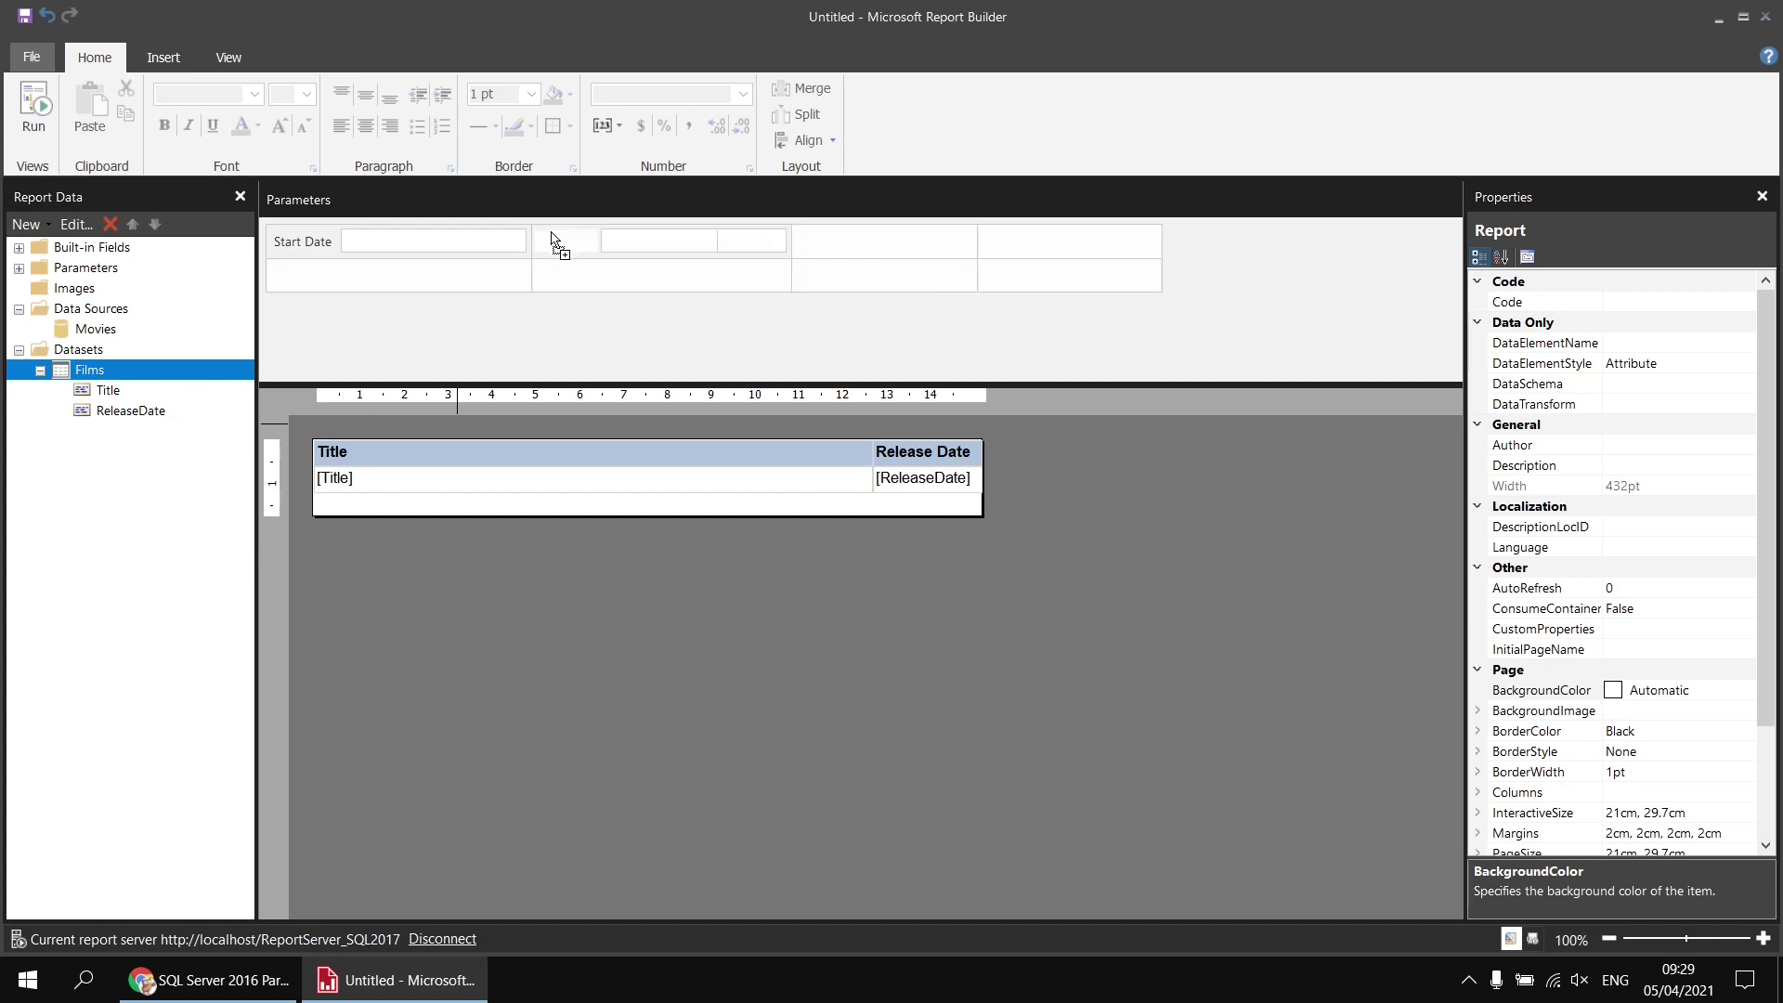
left_click_drag(327, 277, 327, 278)
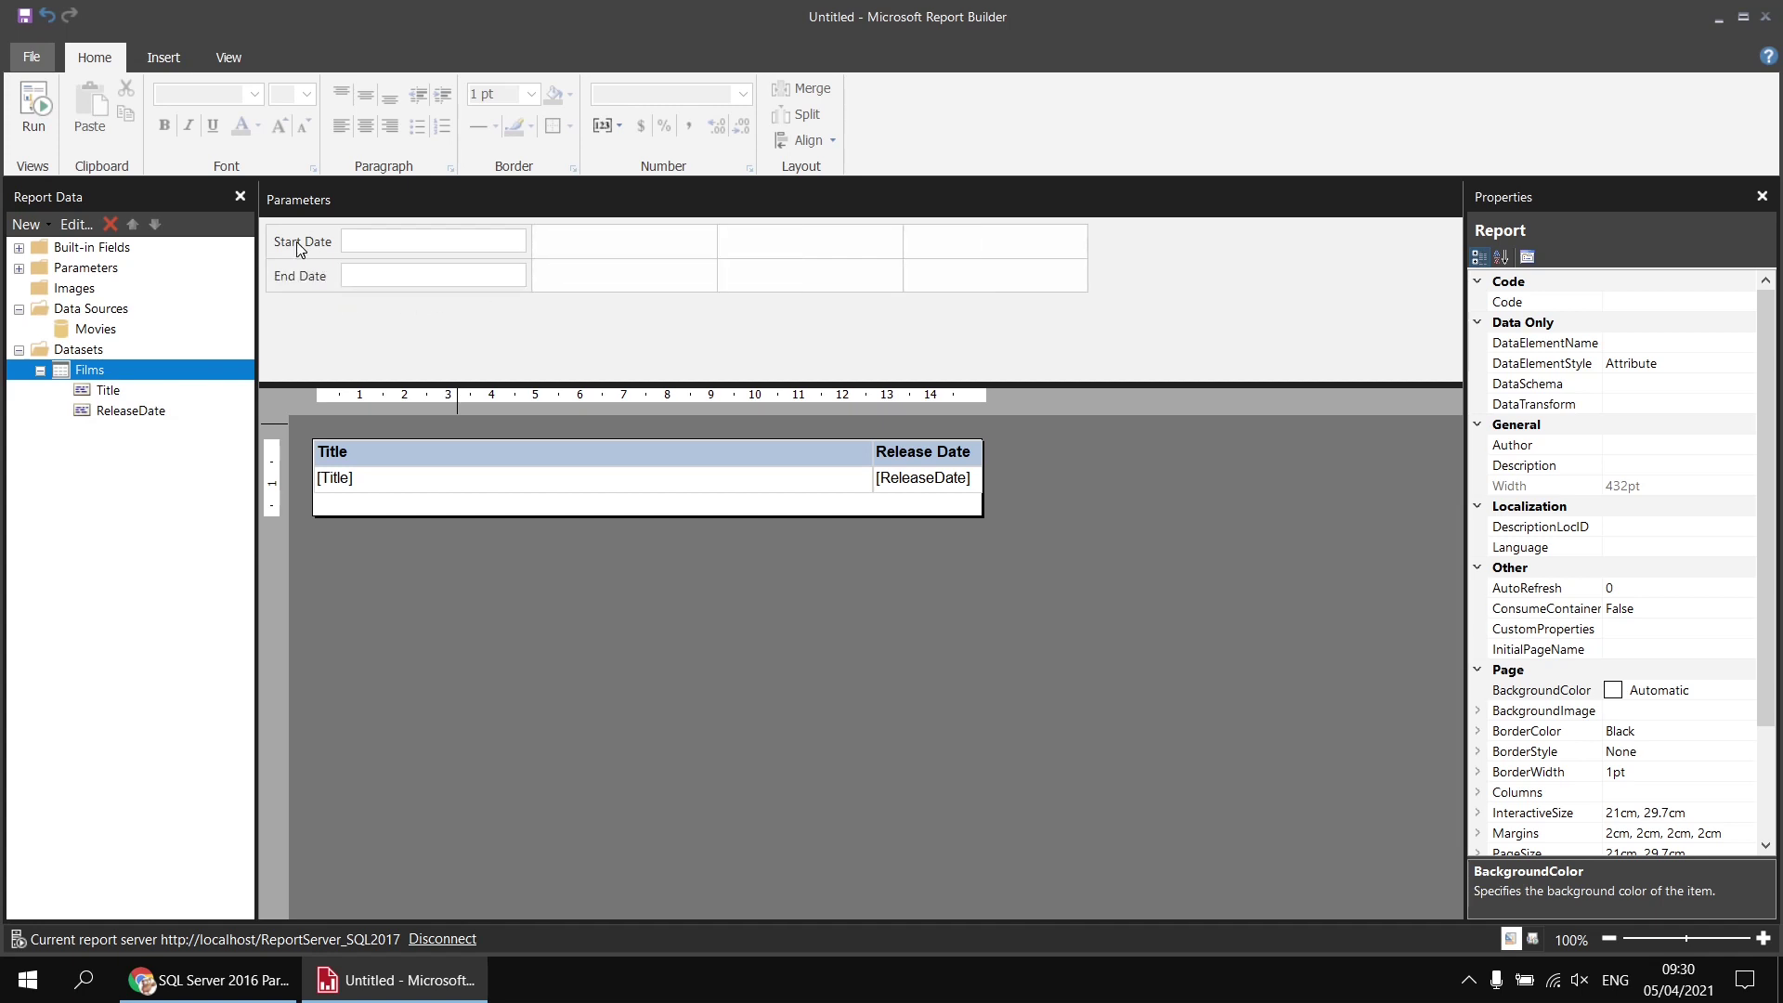
left_click(230, 59)
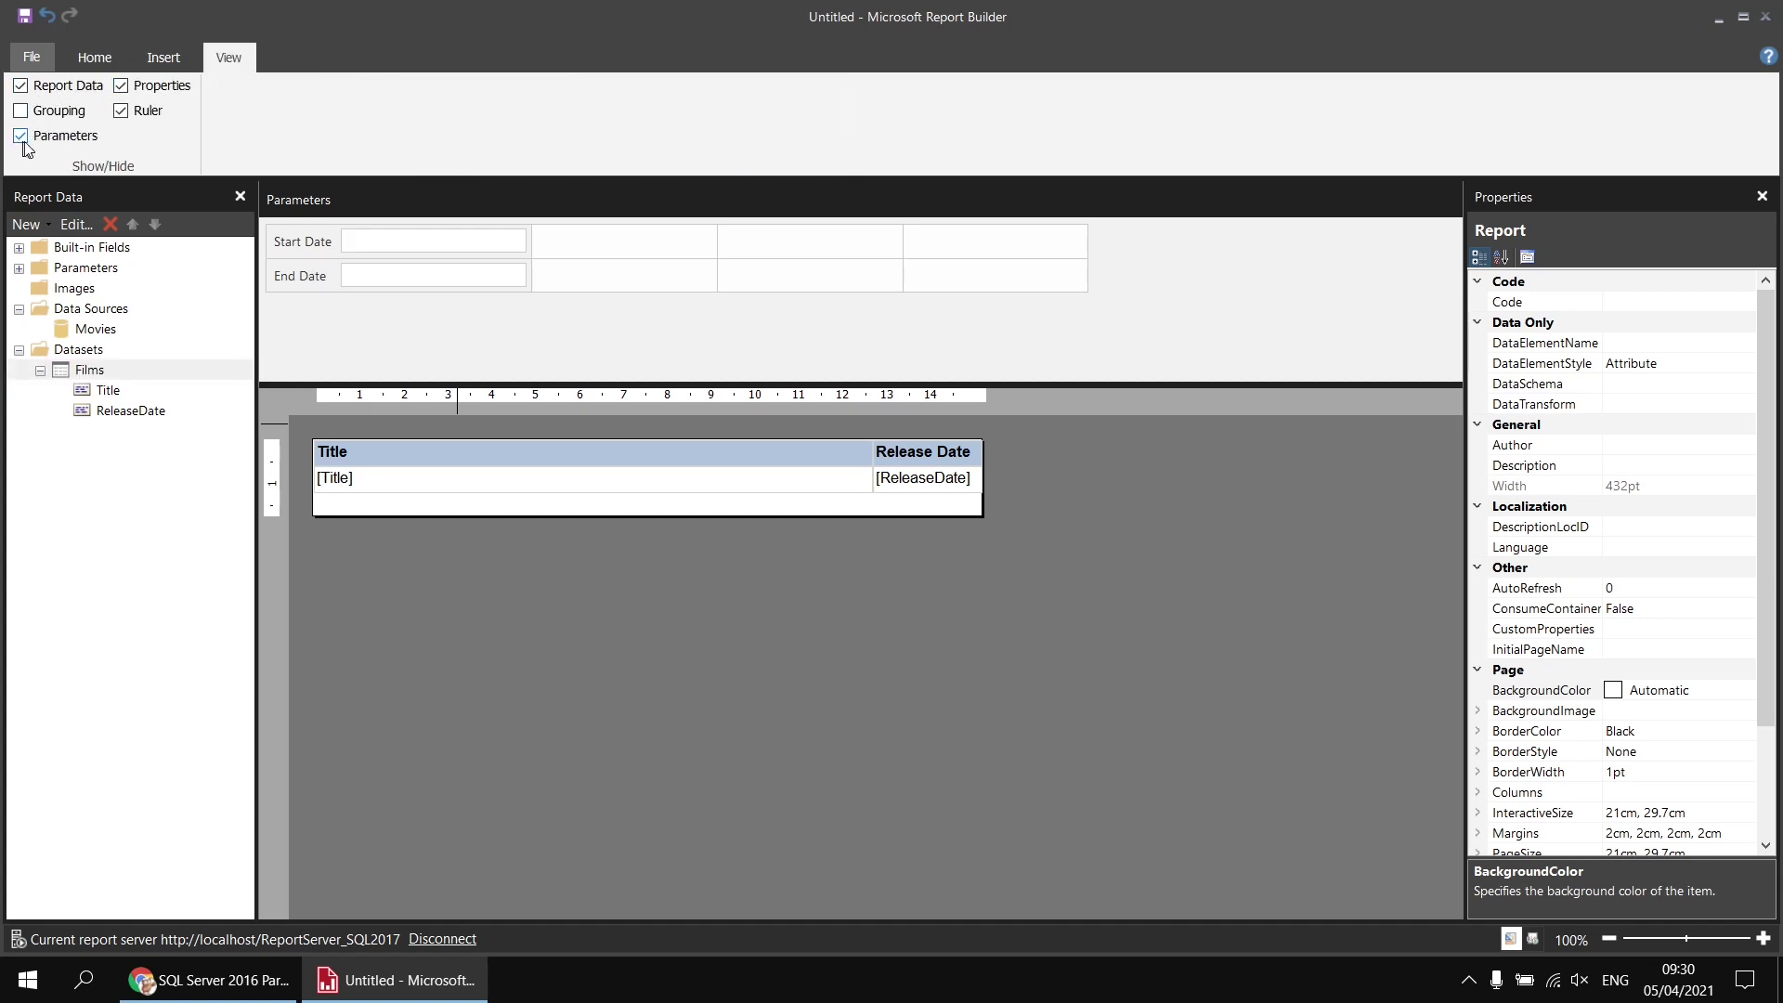
left_click(100, 55)
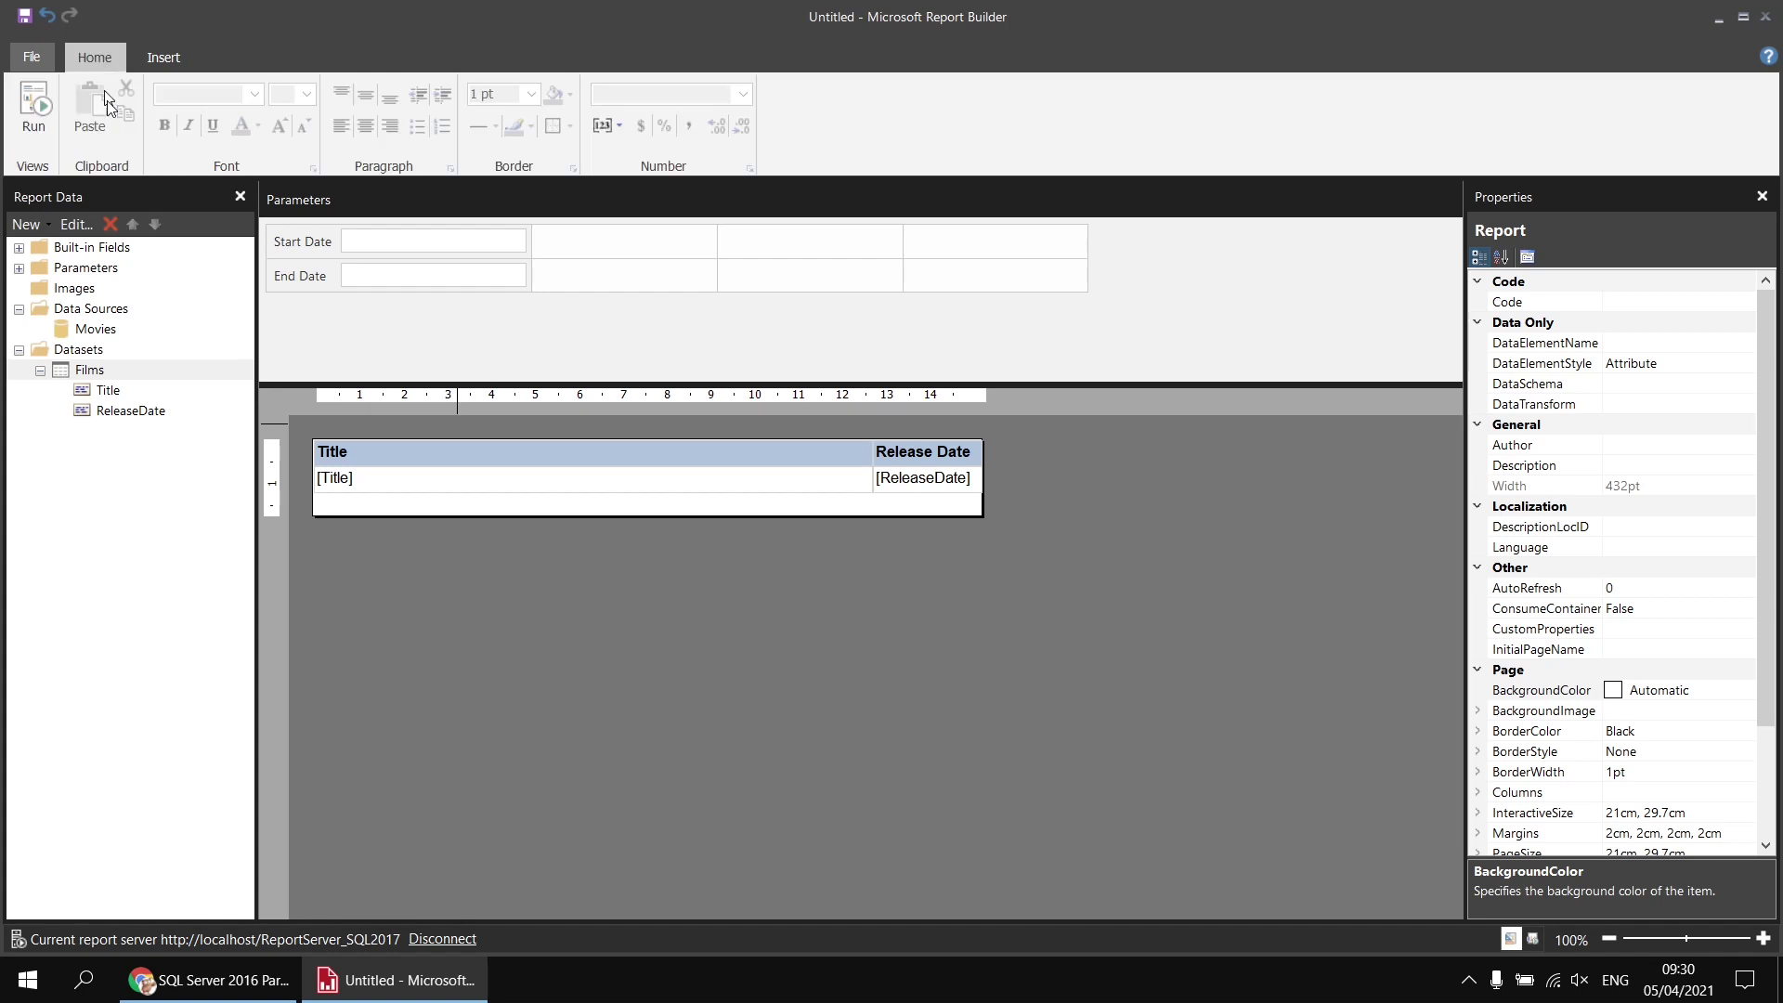
Set the data type of both the StartDate and EndDate parameters to Date/Time
double_click(301, 243)
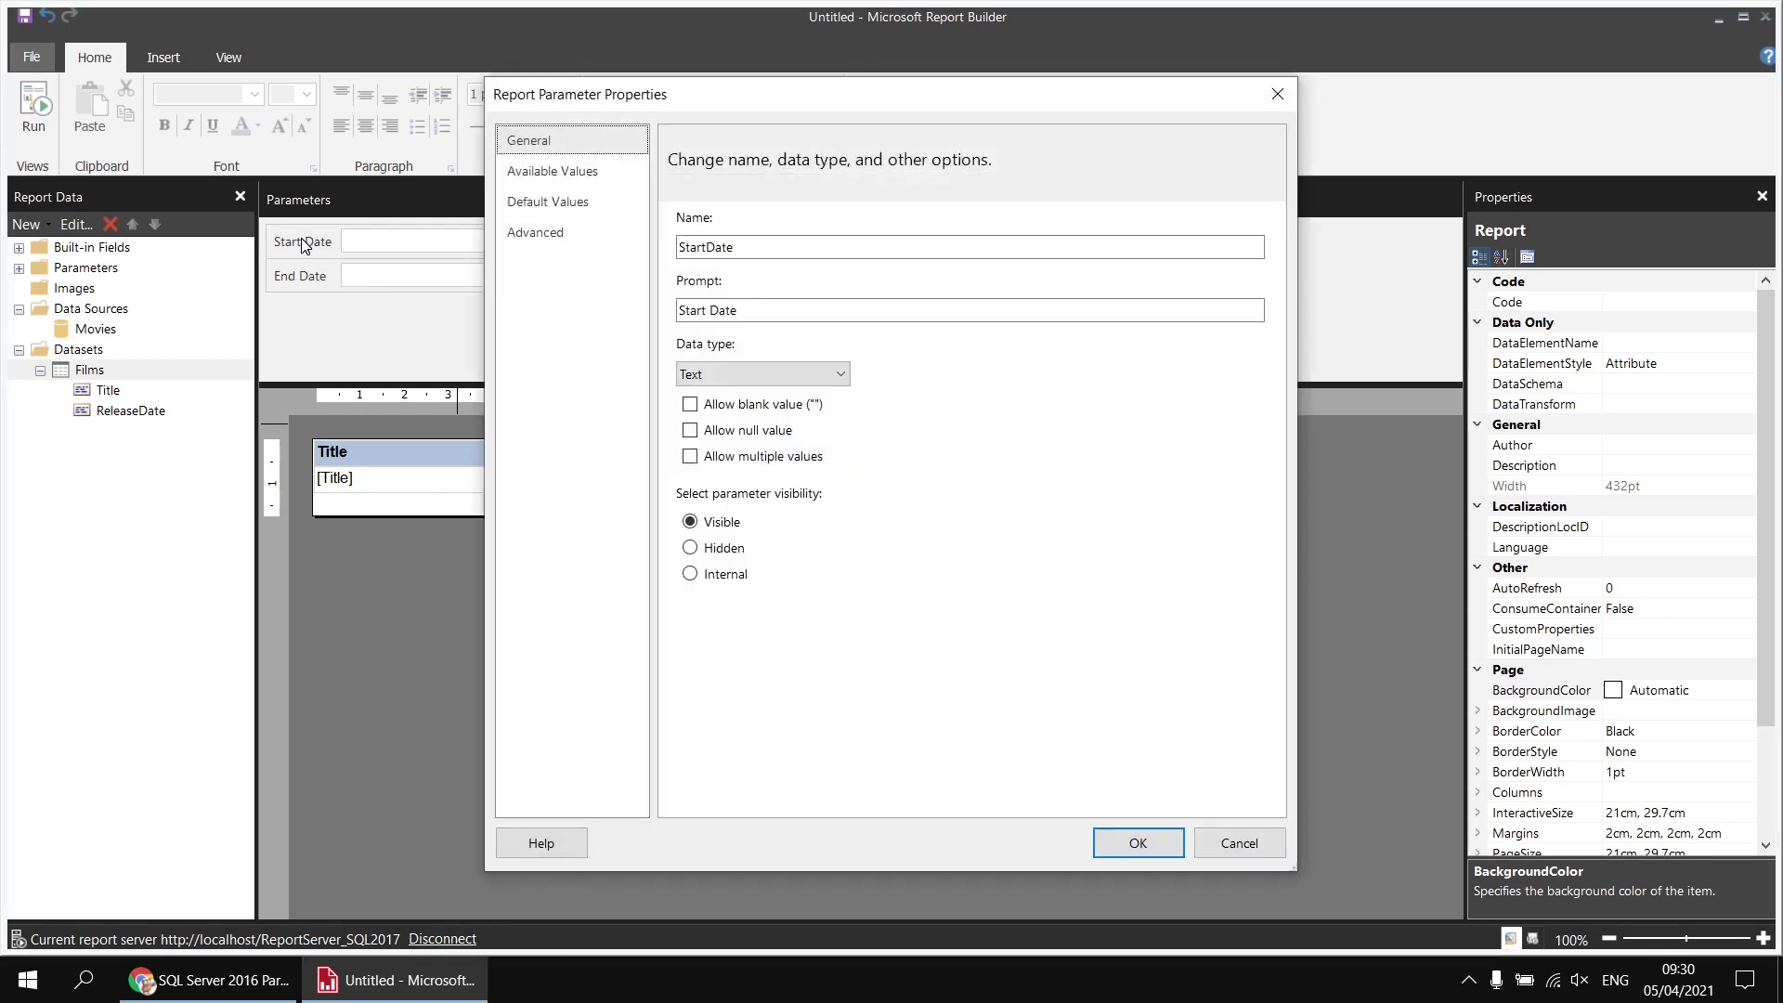
left_click(772, 375)
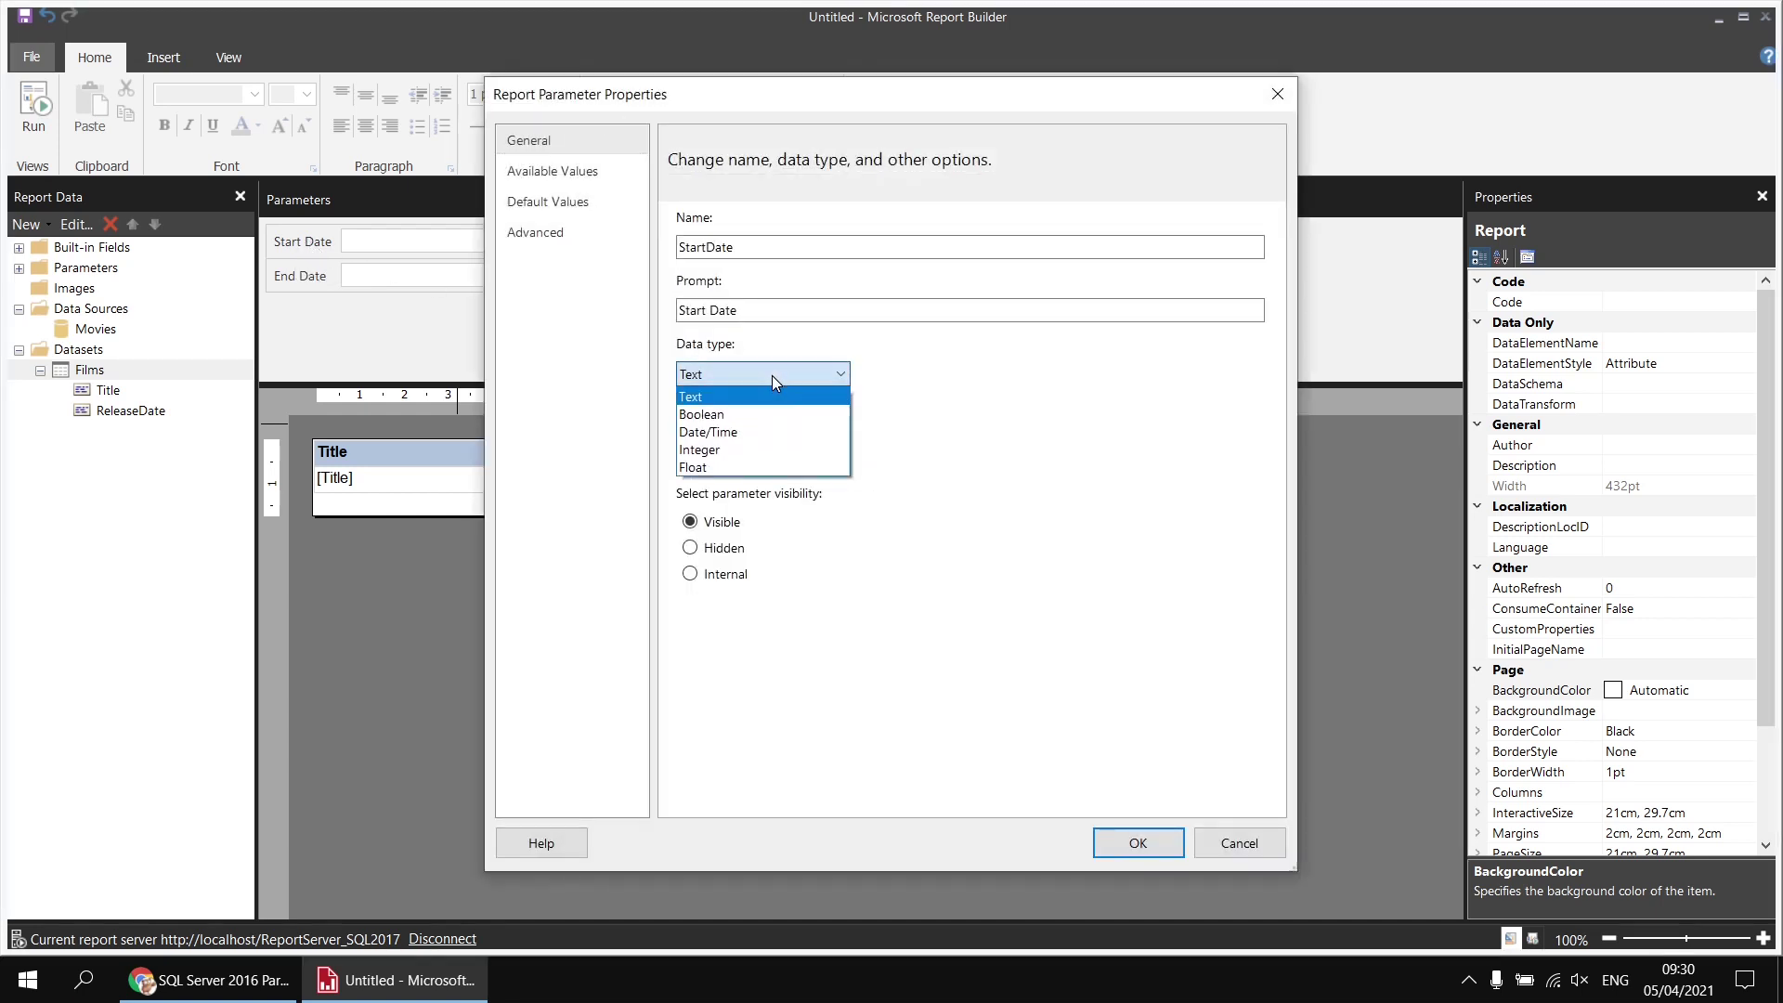
left_click(707, 432)
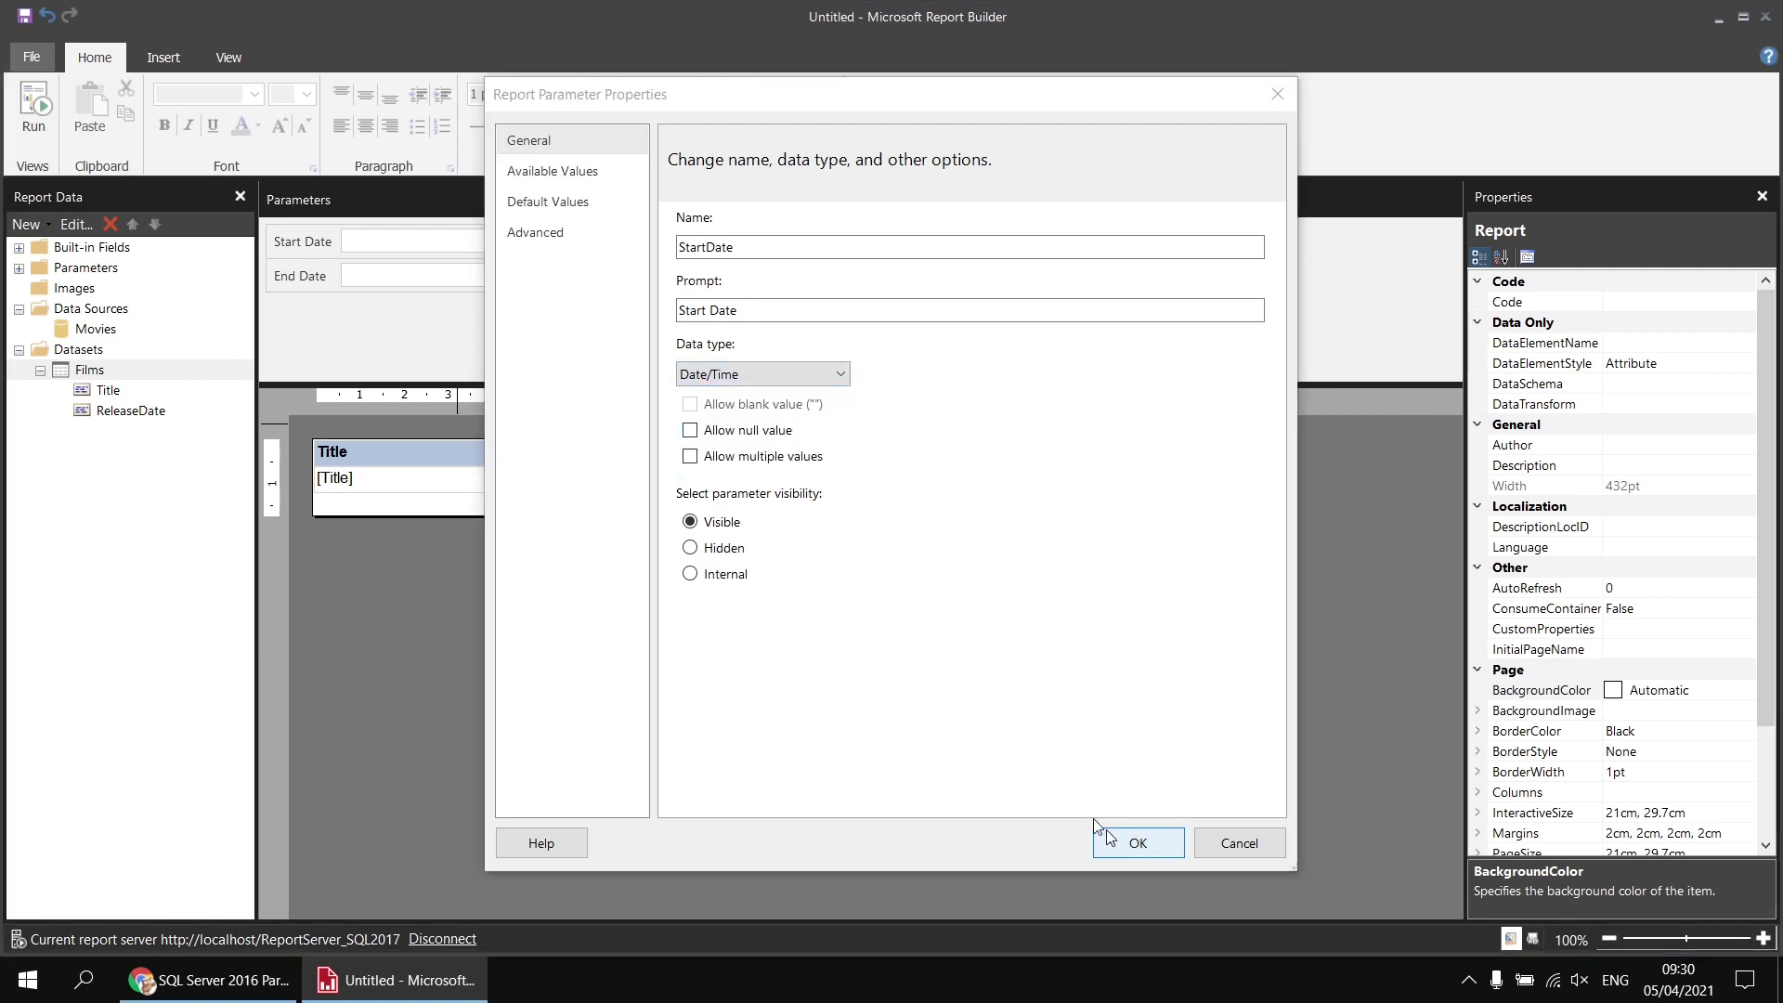
left_click(1107, 838)
double_click(299, 277)
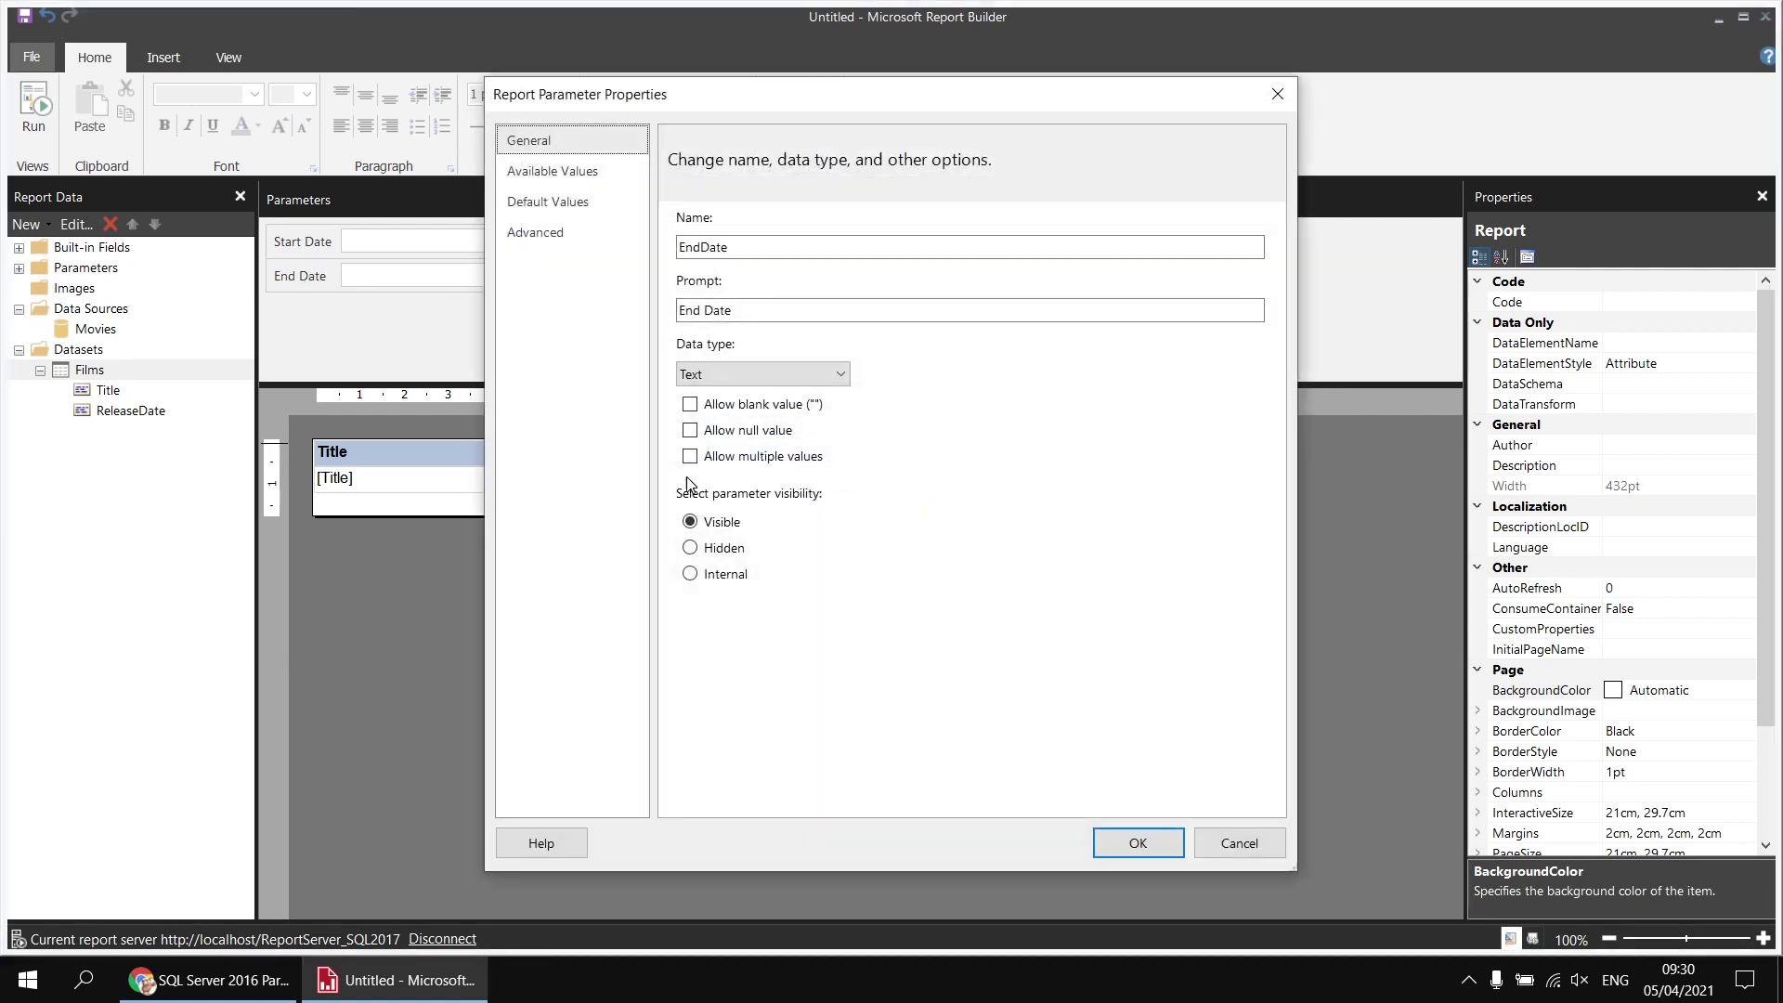
left_click(701, 380)
left_click(705, 432)
left_click(1138, 842)
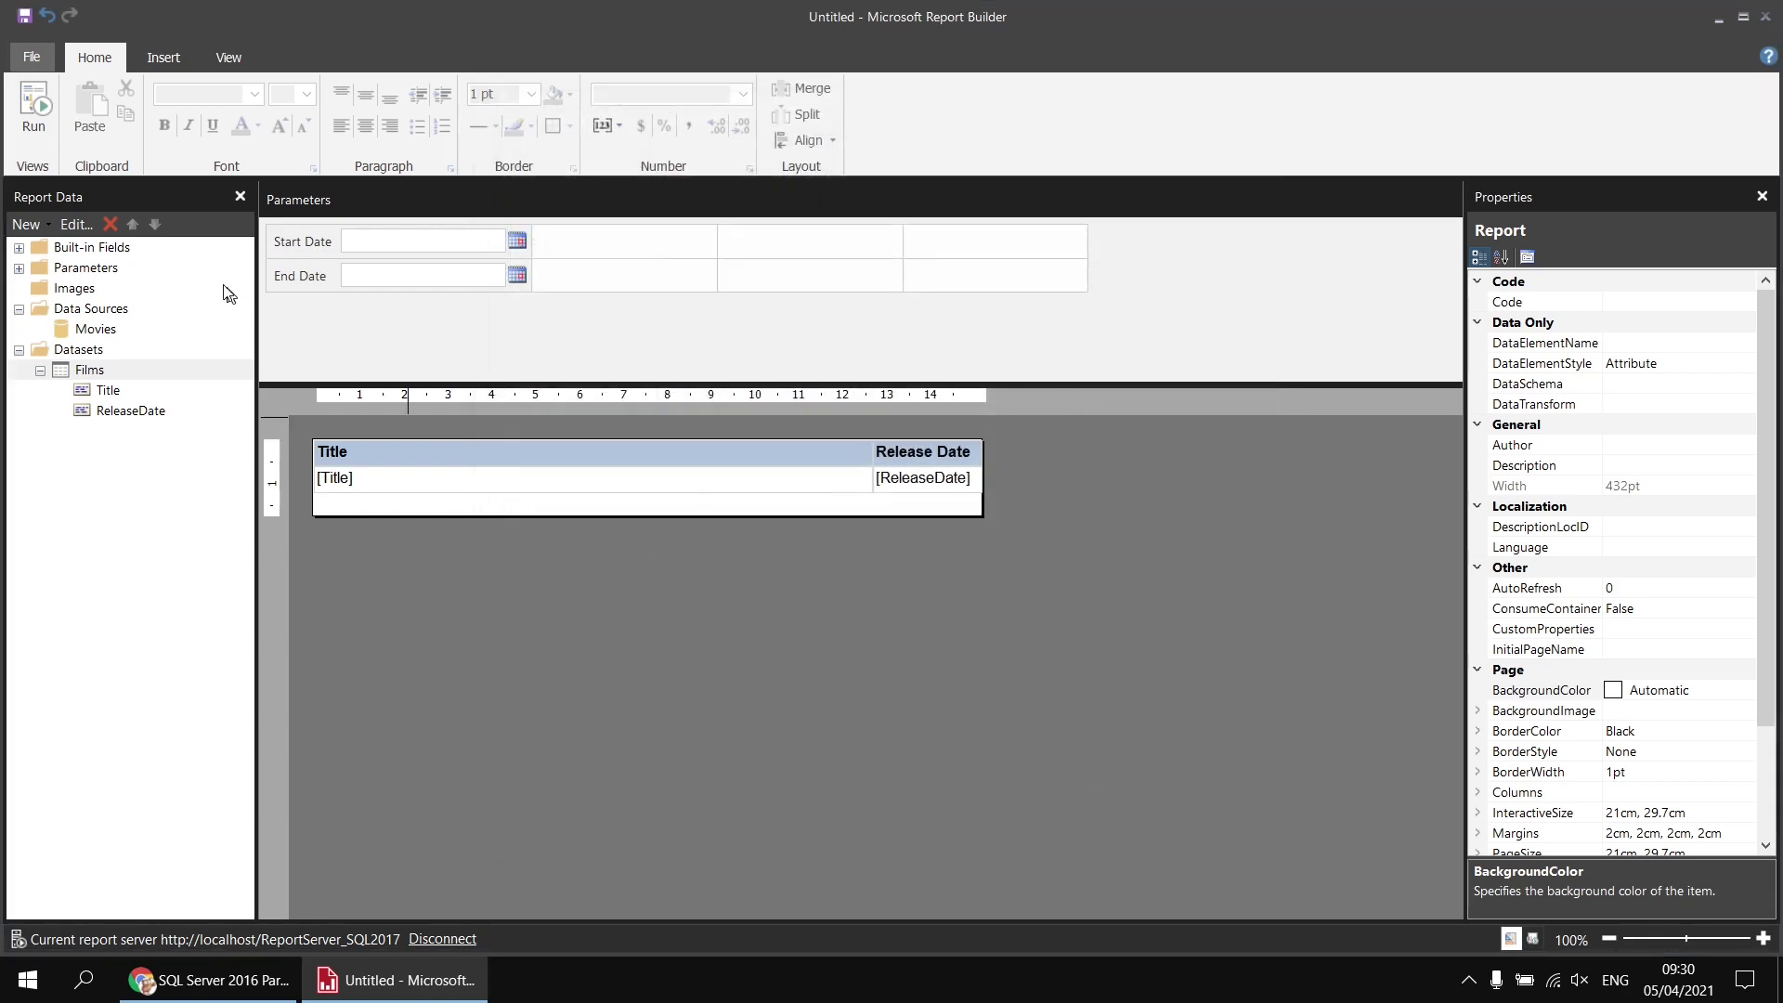
Run the report with a start date of 1/1/2016 and an end date of 31/12/2016
left_click(34, 107)
left_click(139, 200)
type("1/1/2016")
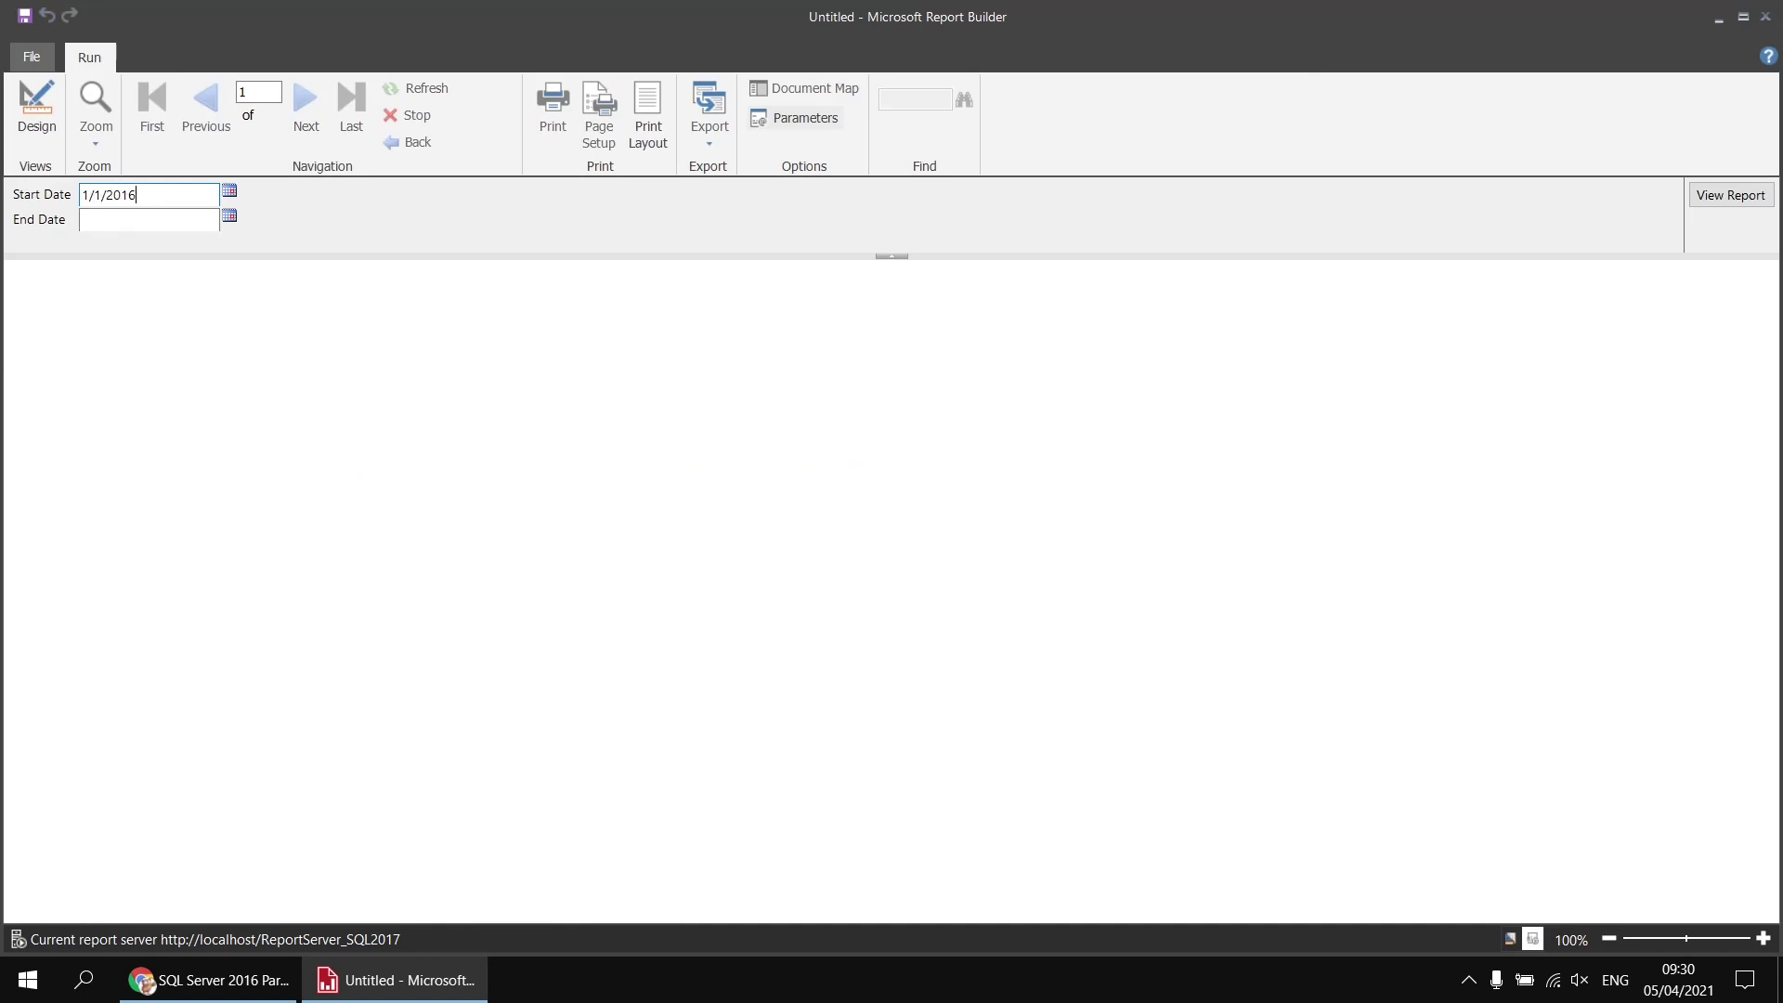
left_click(148, 220)
type("31/12/50")
key("BackSpace")
type("2016")
left_click(1730, 196)
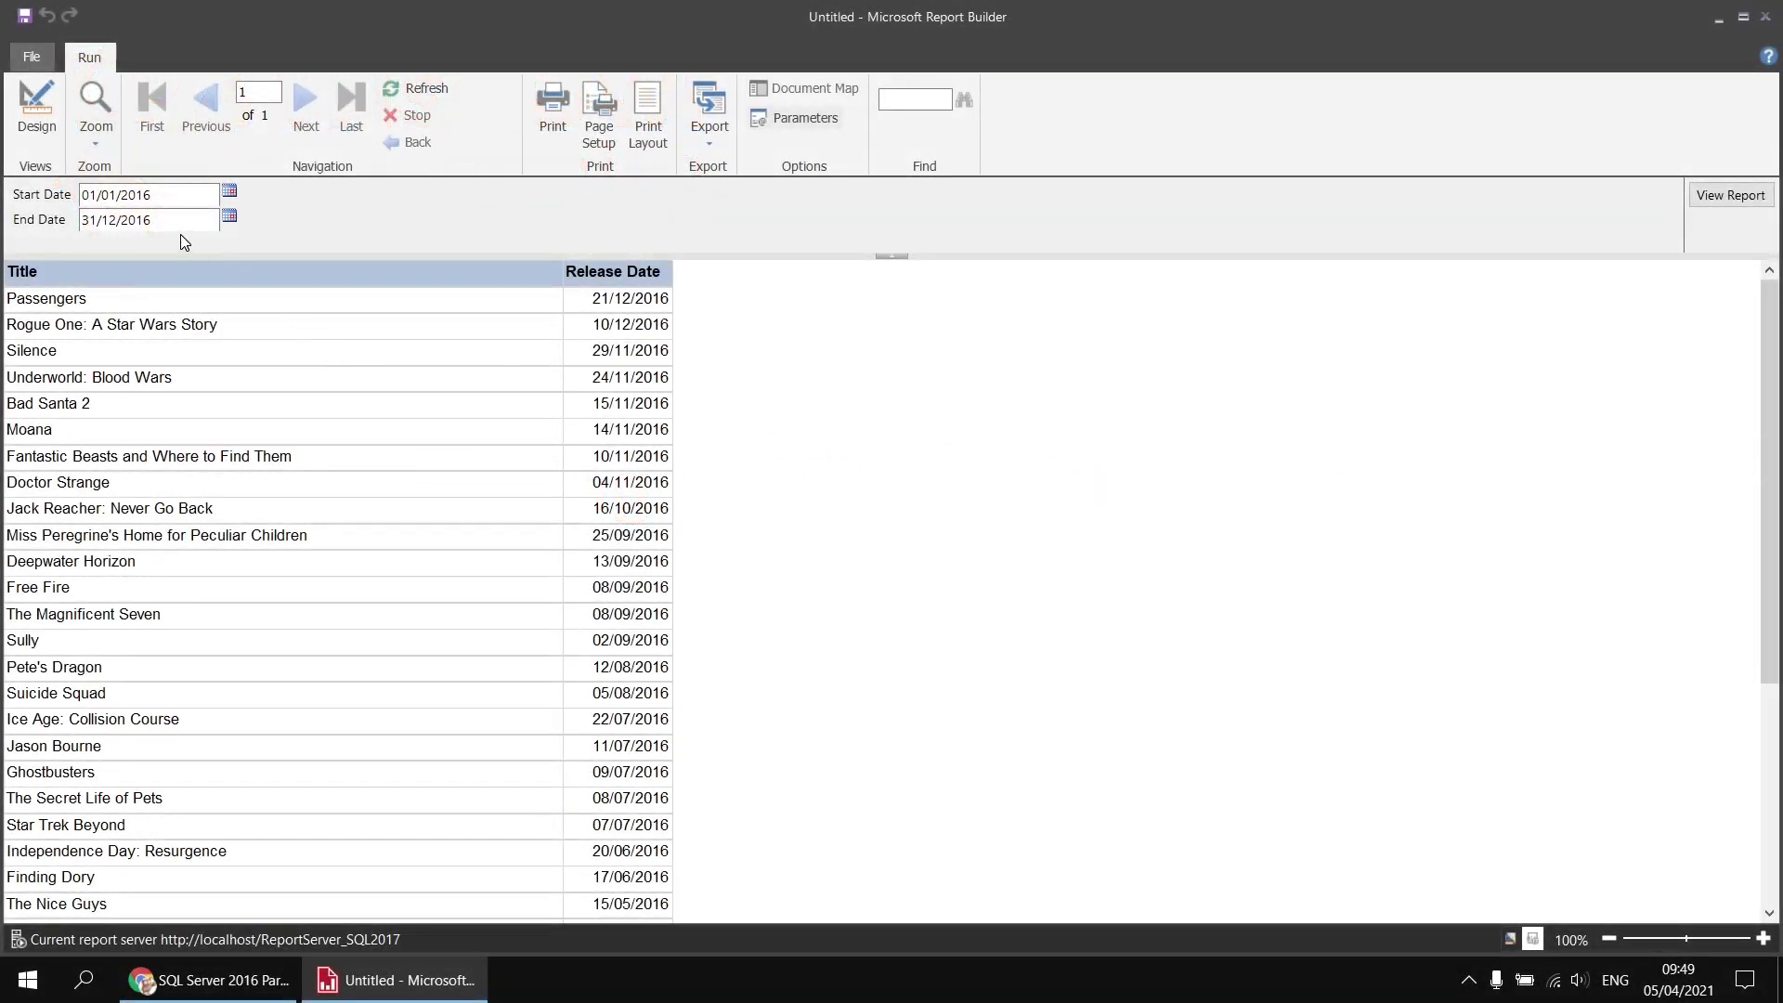
Return to design view and allow null values for the EndDate parameter
left_click(52, 116)
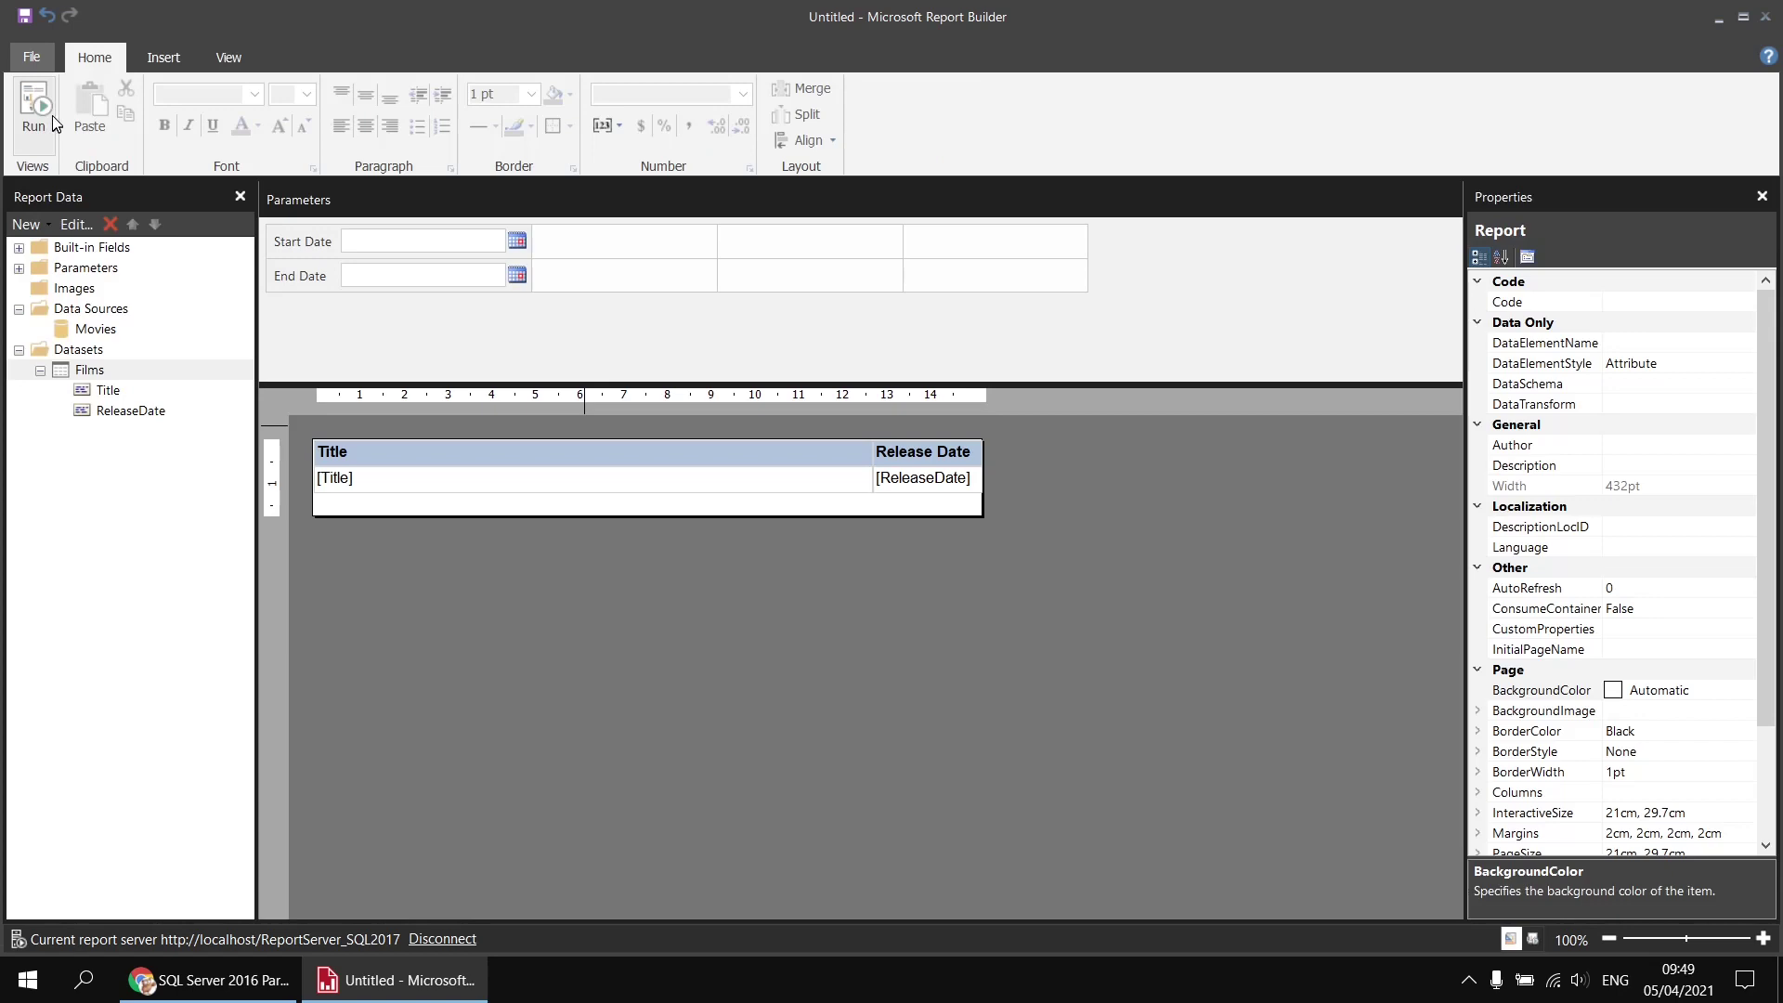
double_click(292, 277)
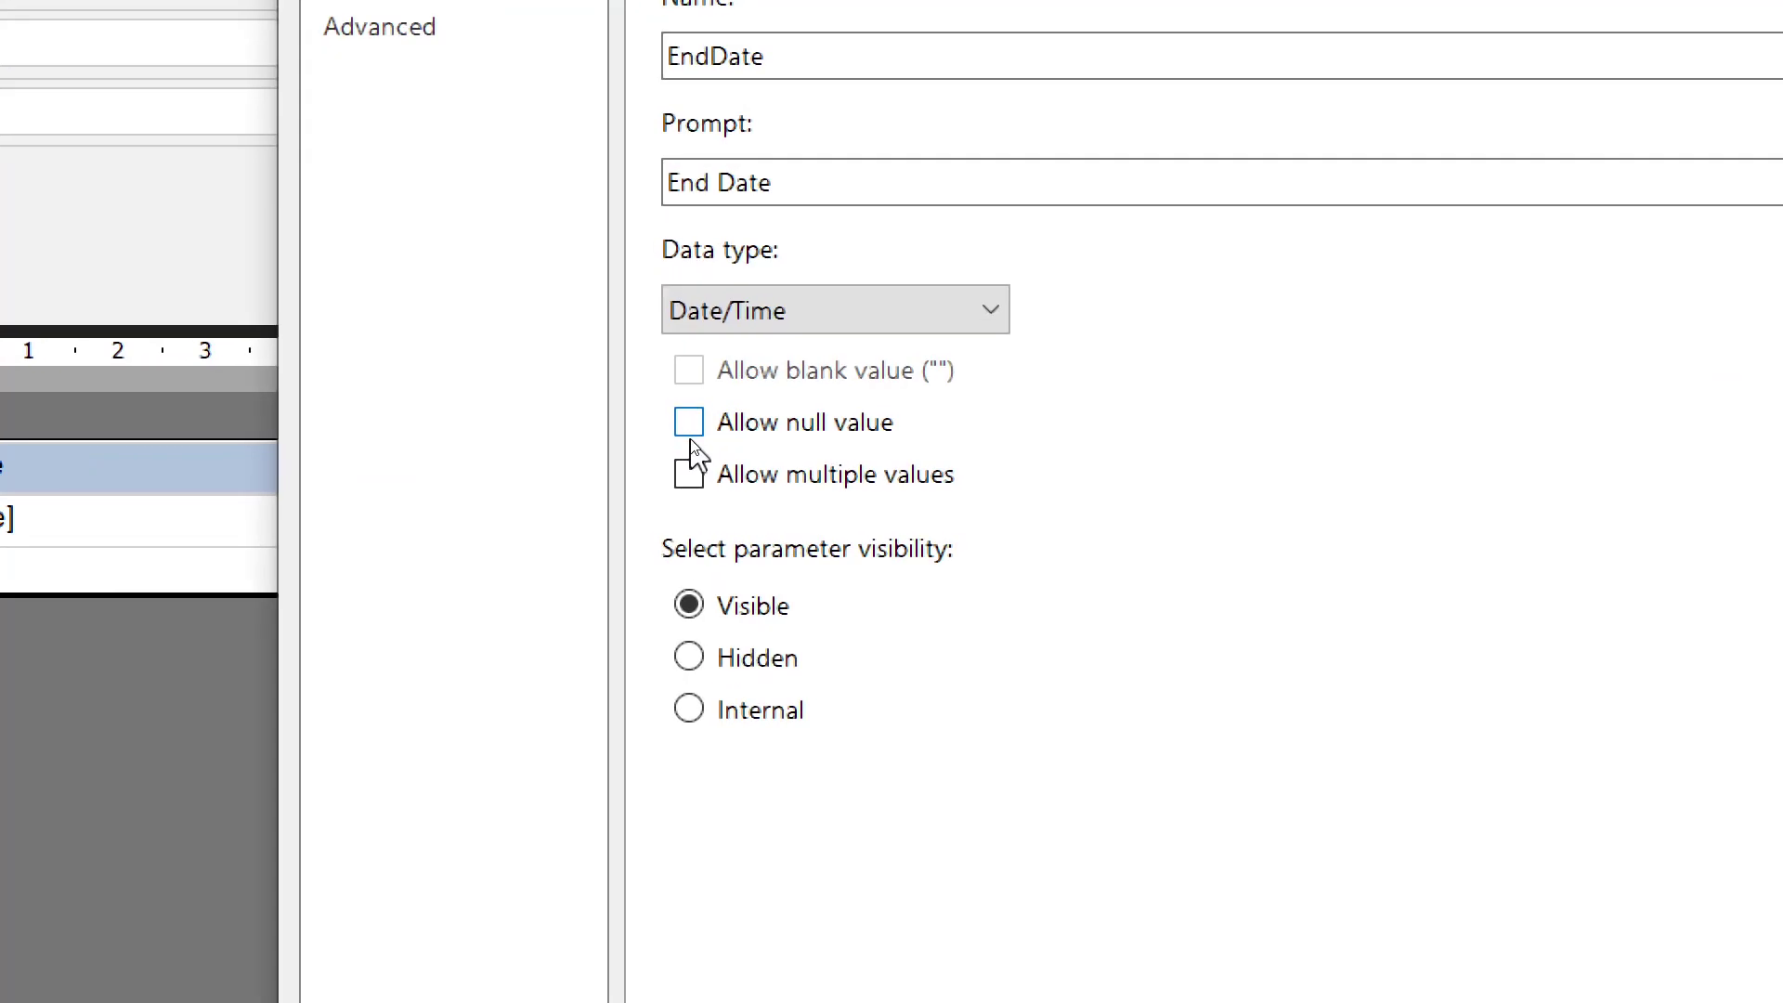
left_click(697, 453)
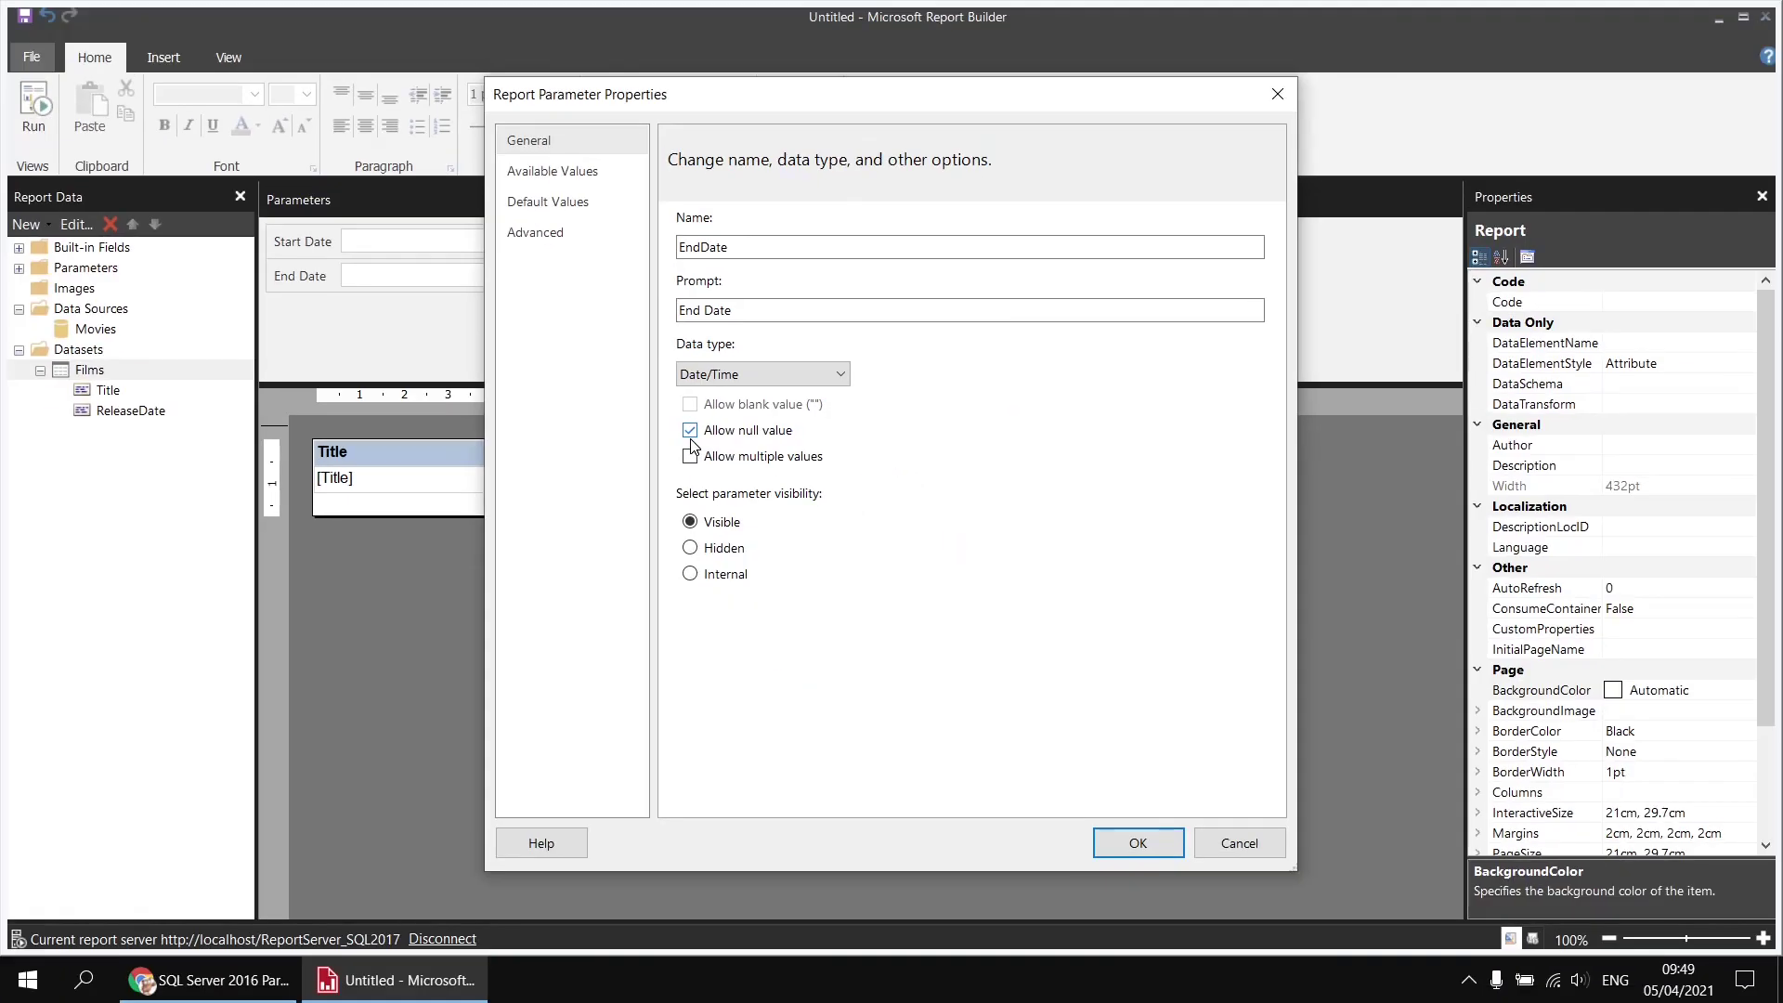
left_click(1129, 842)
Run the report with End Date's null option off, for dates from 1/1/2016 to 31/12/2016
left_click(47, 104)
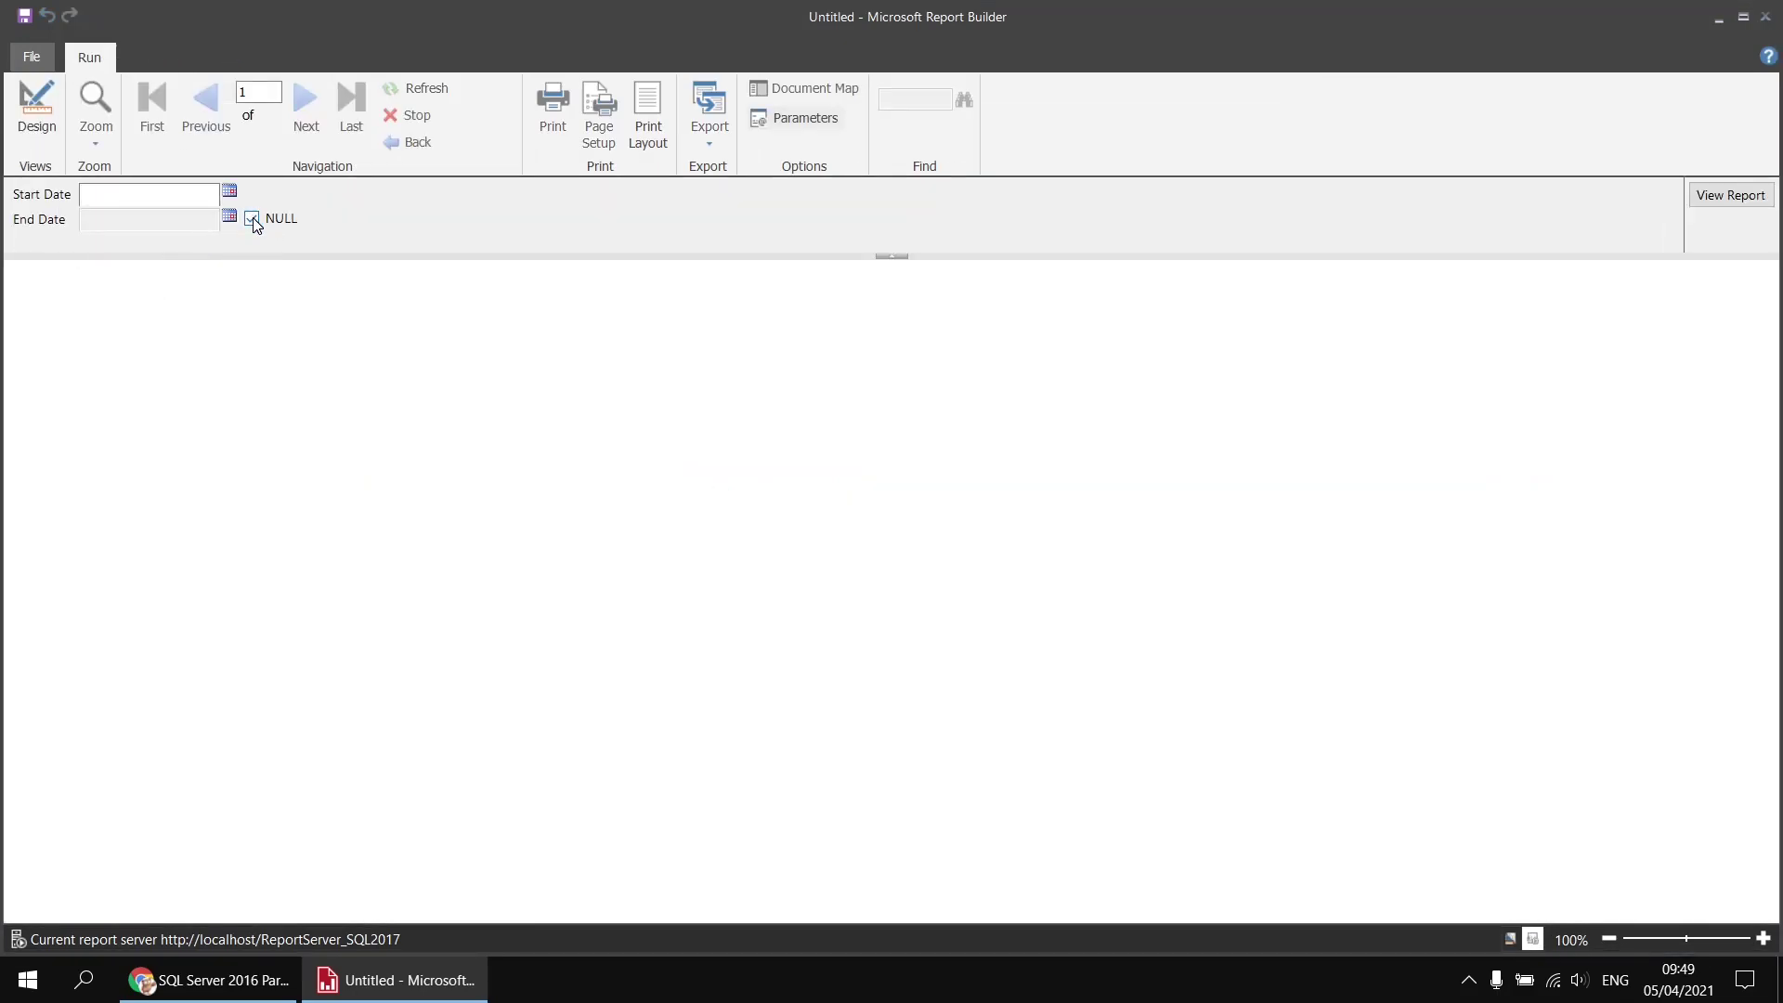
left_click(251, 219)
left_click(135, 196)
type("1/1/2016")
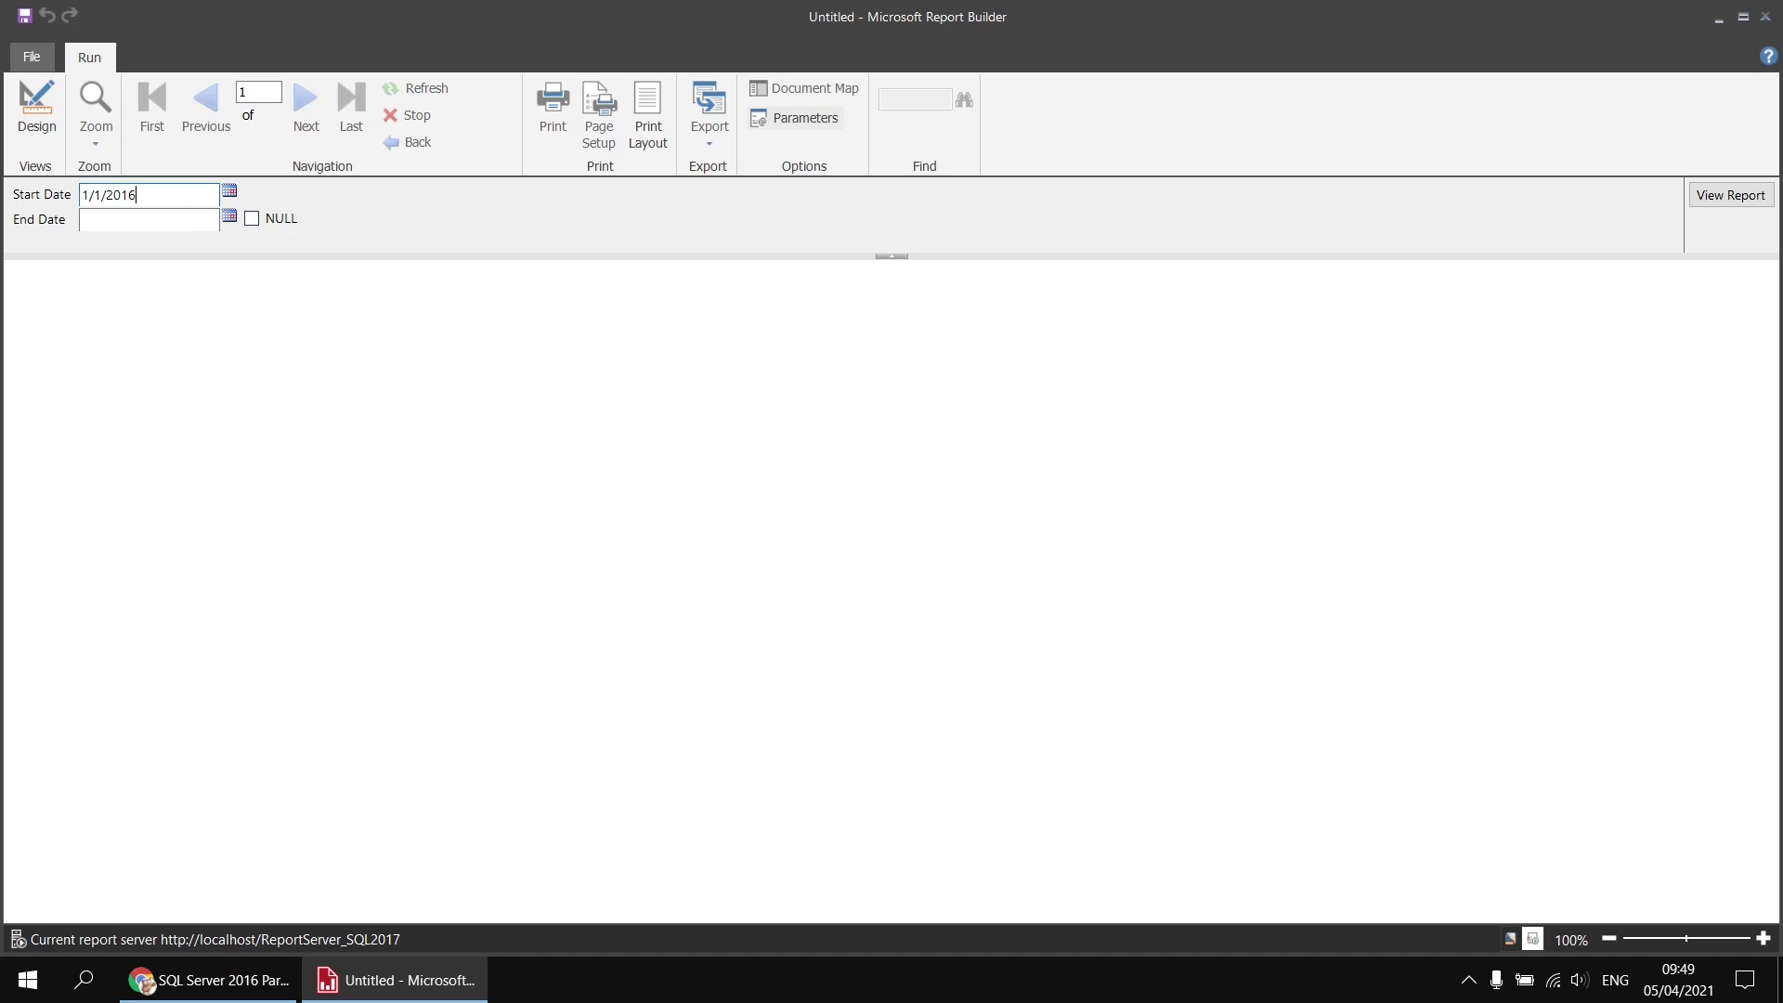
type("31/12/2016")
key("Return")
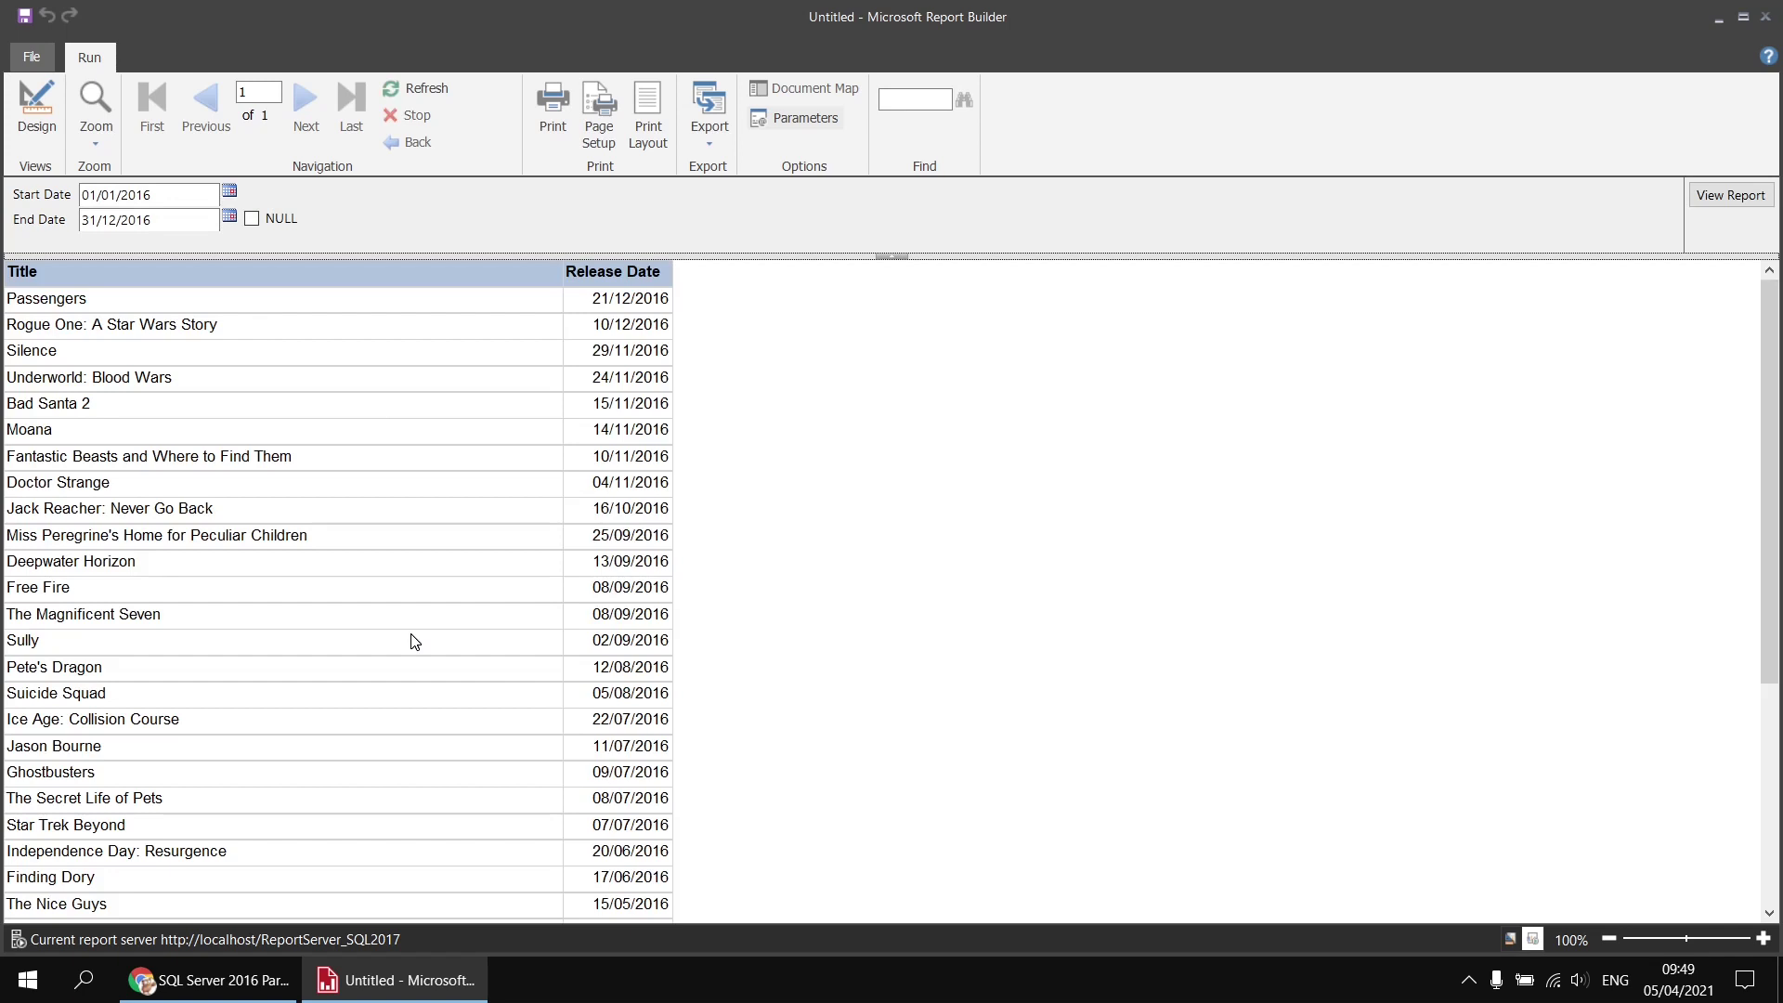
Rerun the report with End Date set to null, then return to design view
left_click(252, 220)
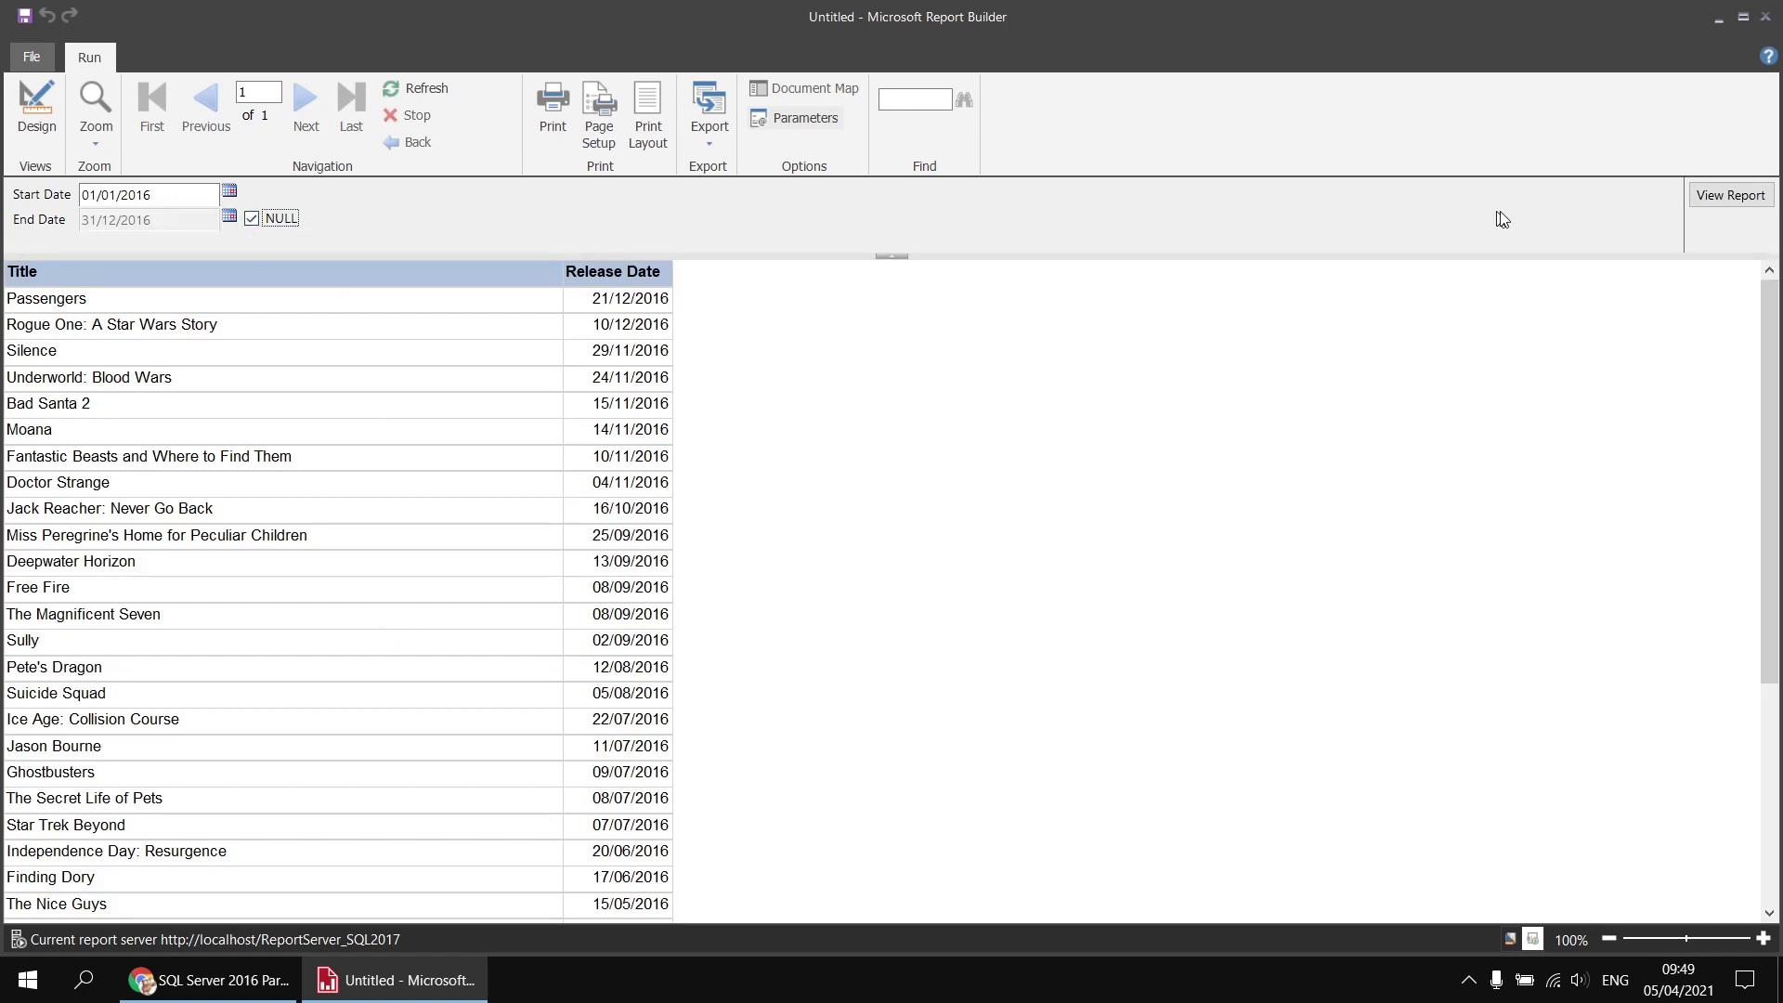
left_click(1730, 195)
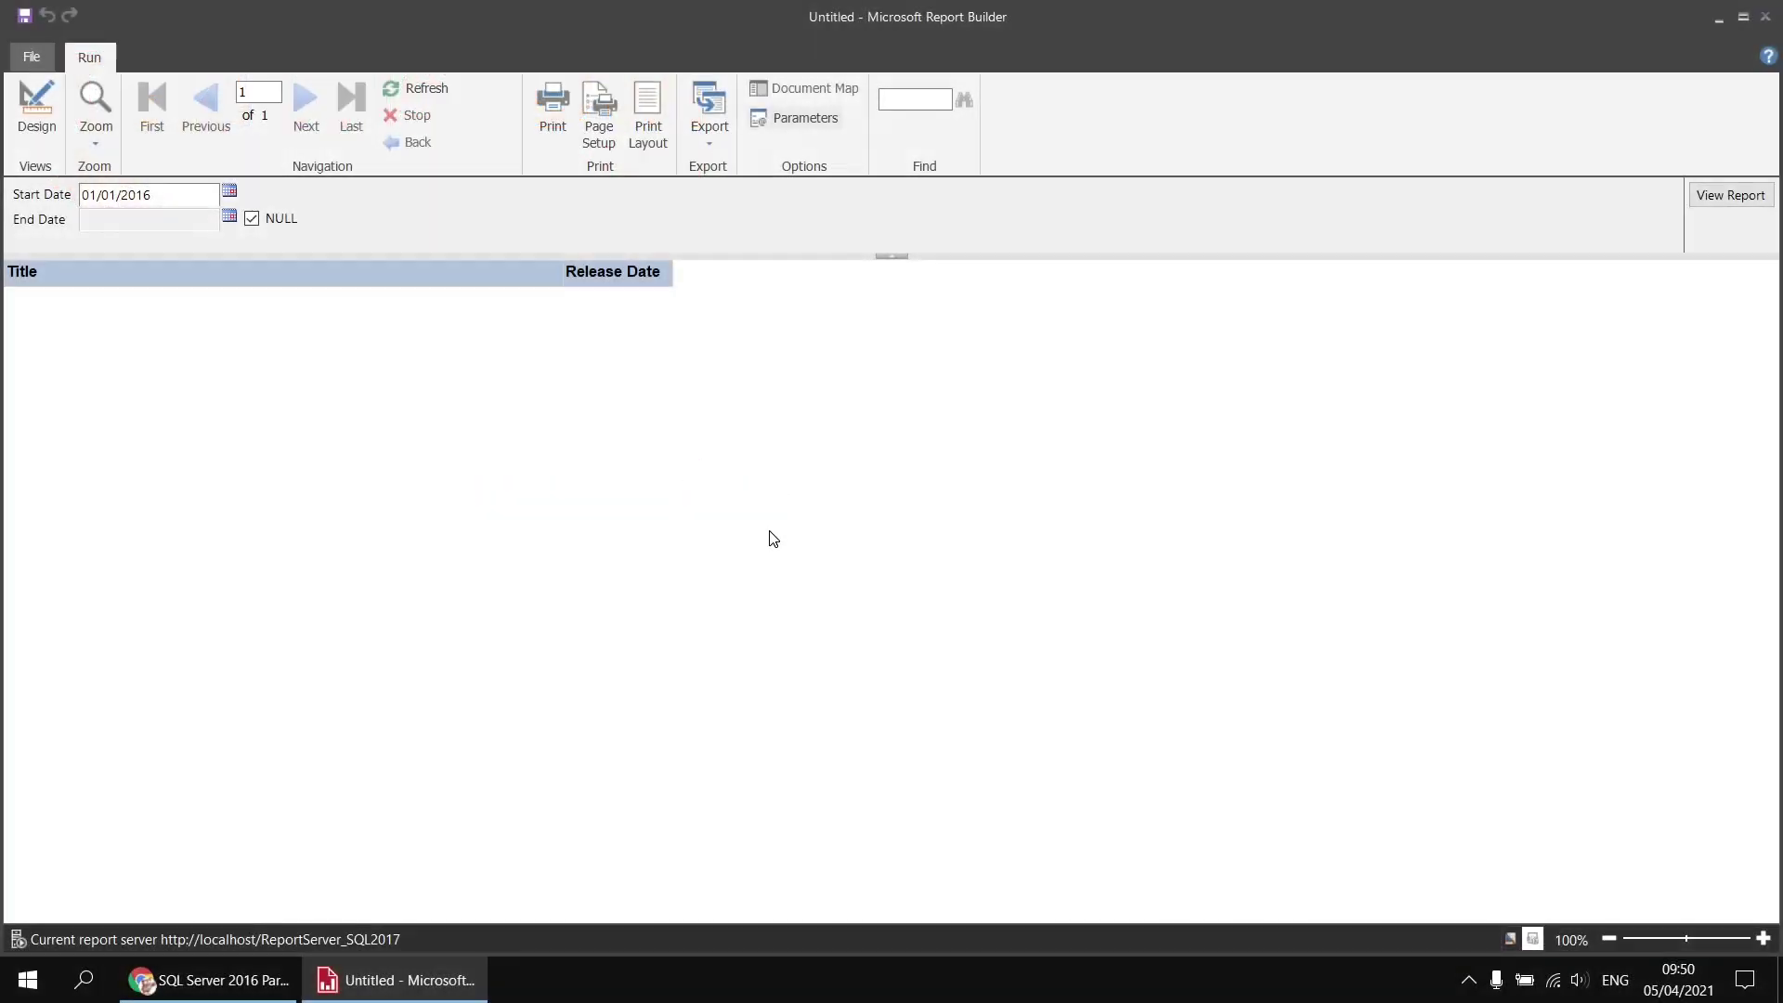
left_click(20, 116)
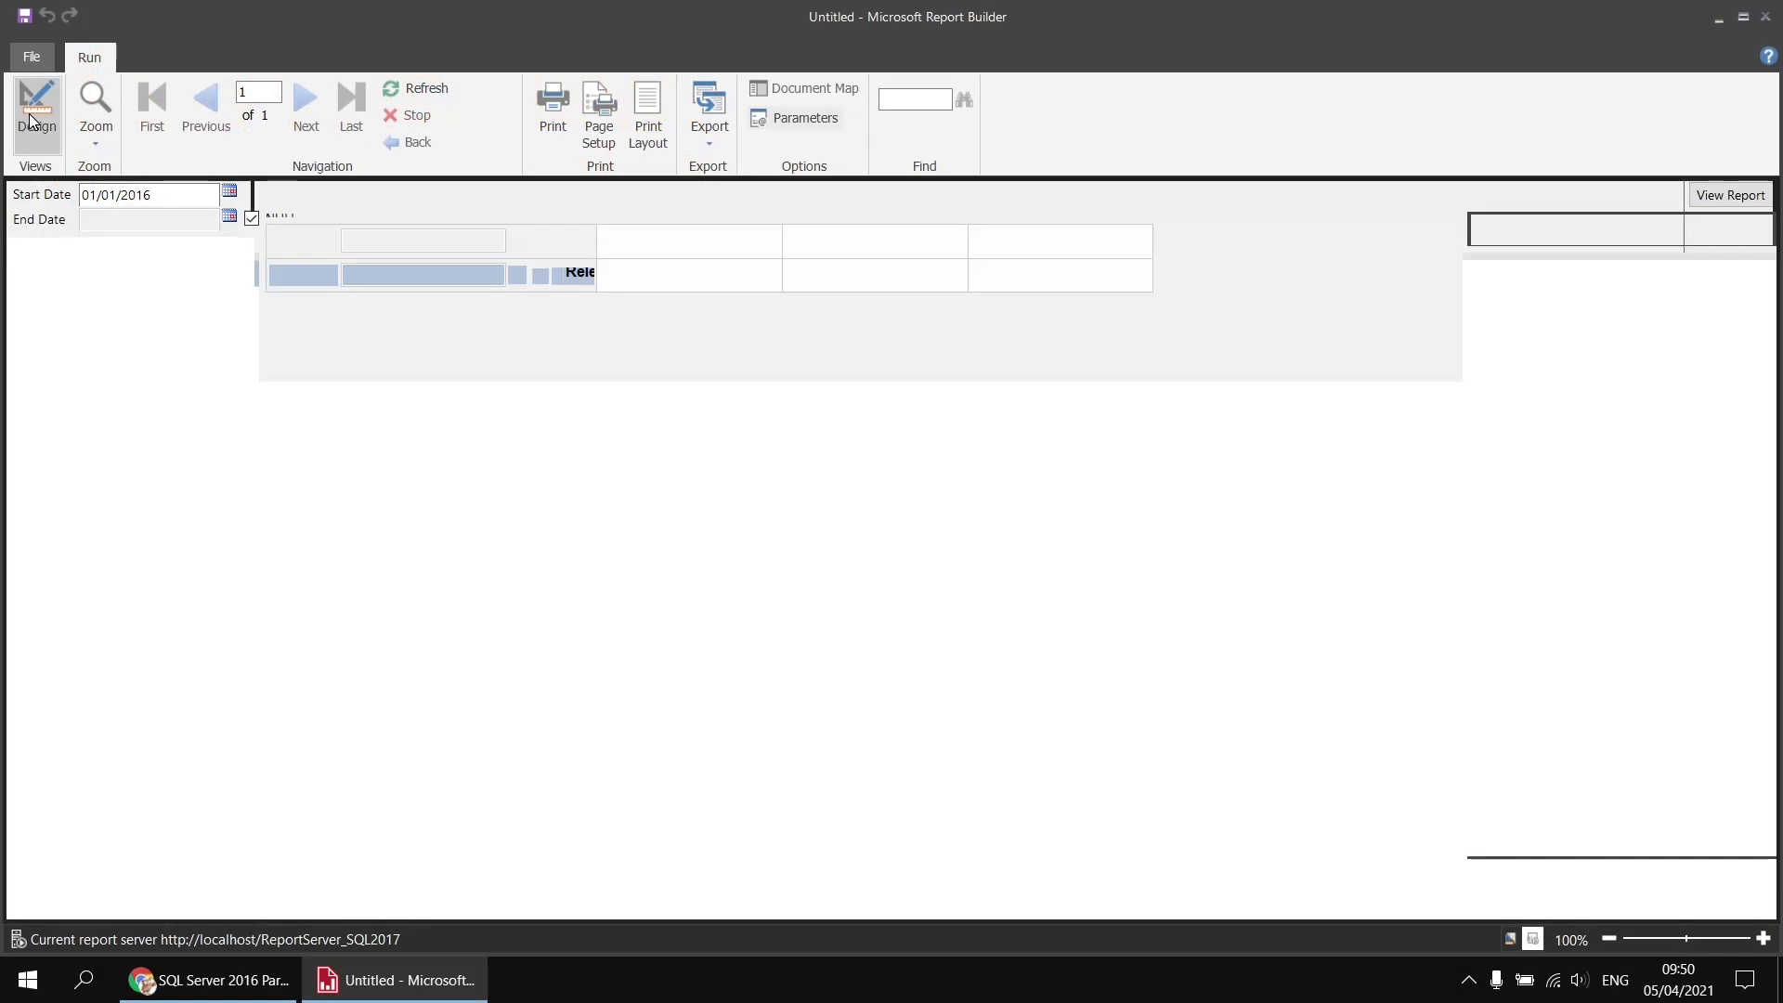
right_click(109, 372)
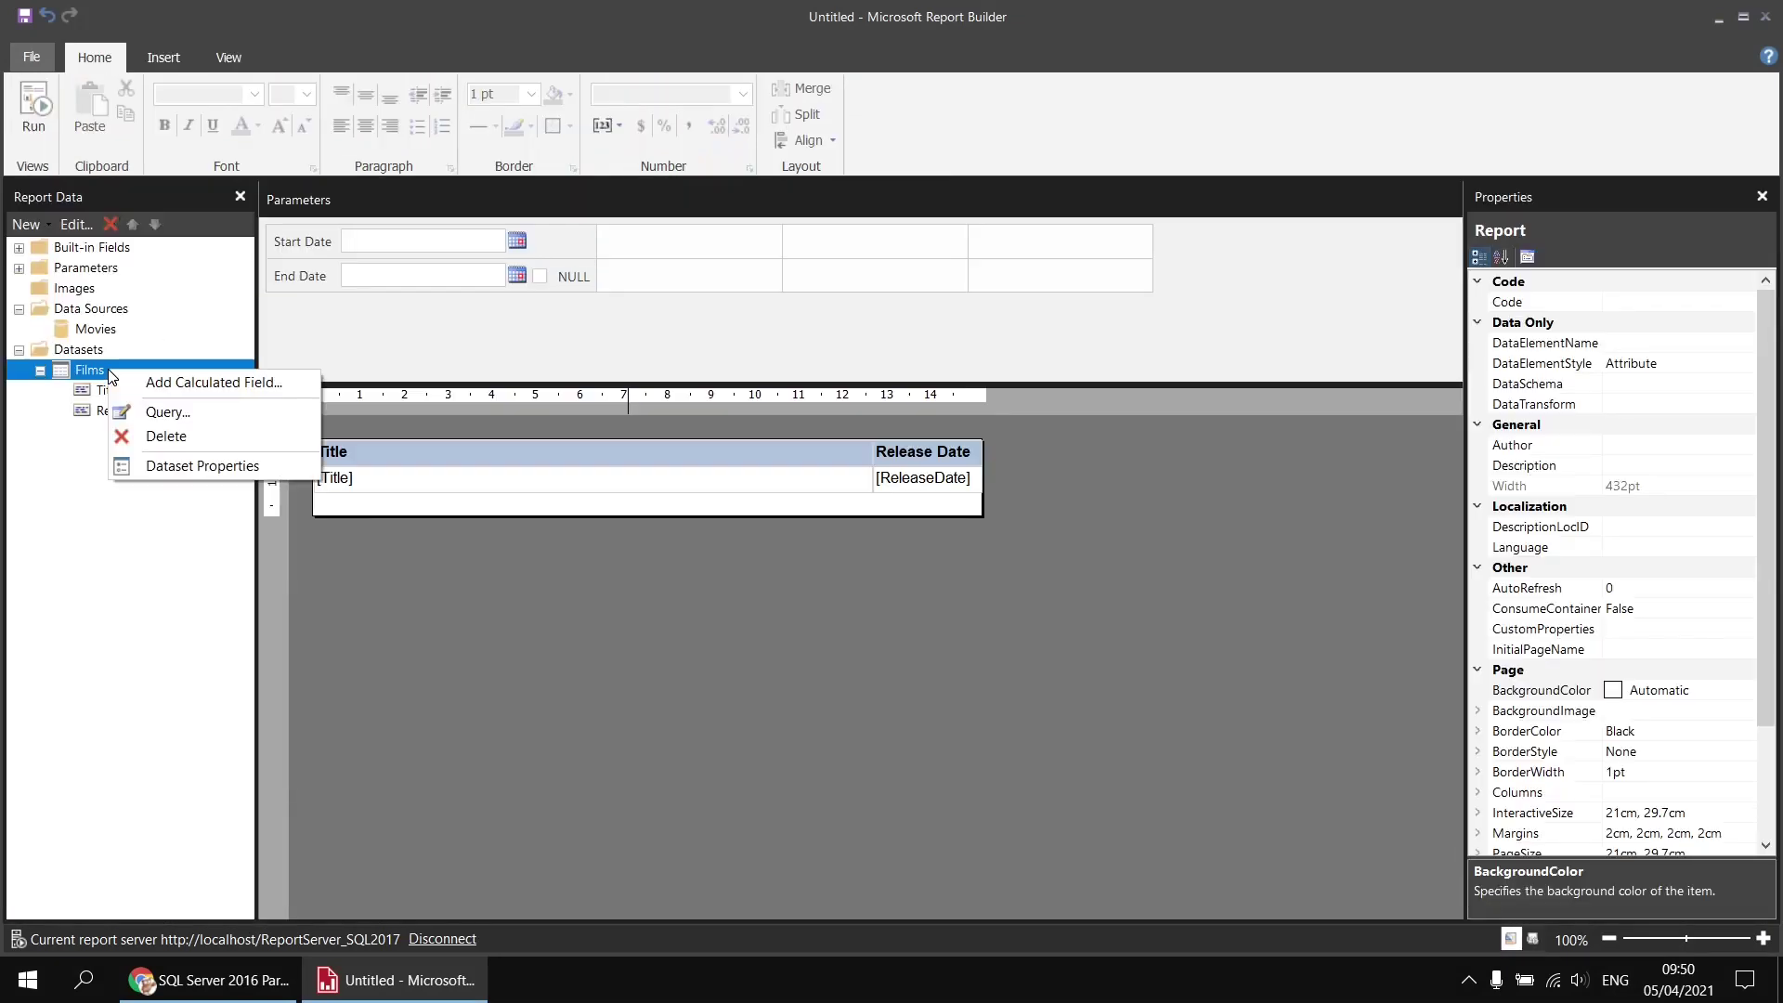
left_click(177, 470)
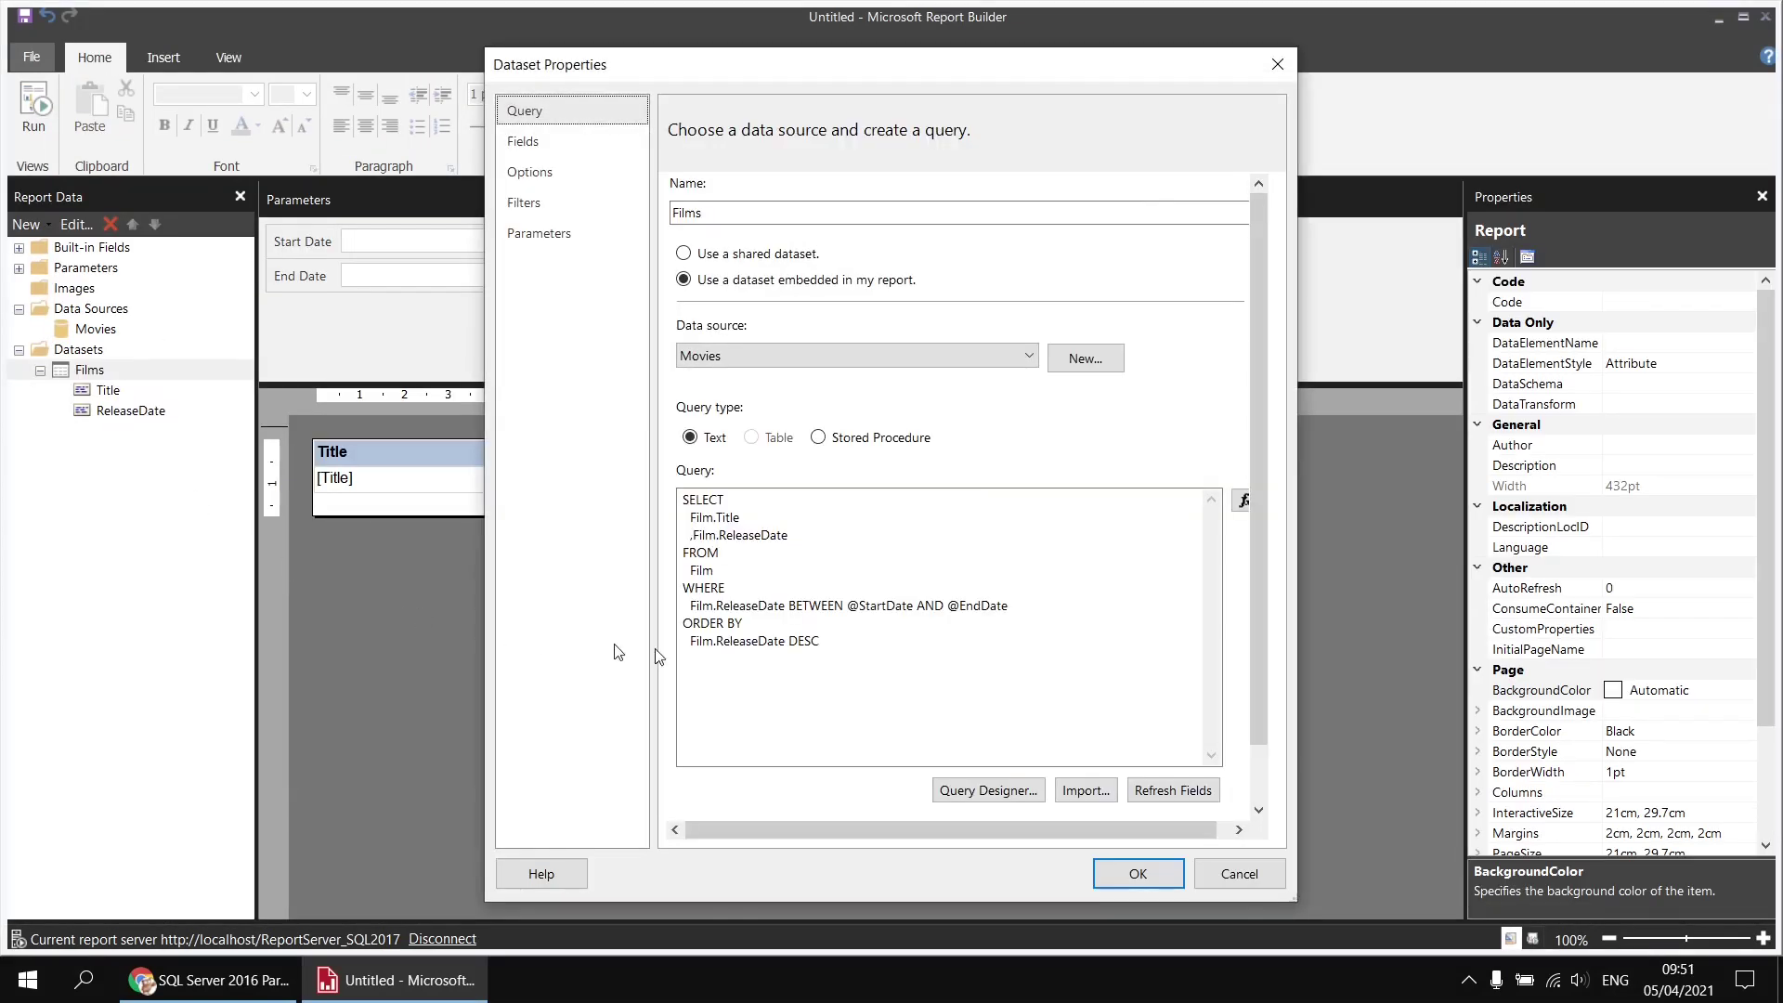
left_click(951, 609)
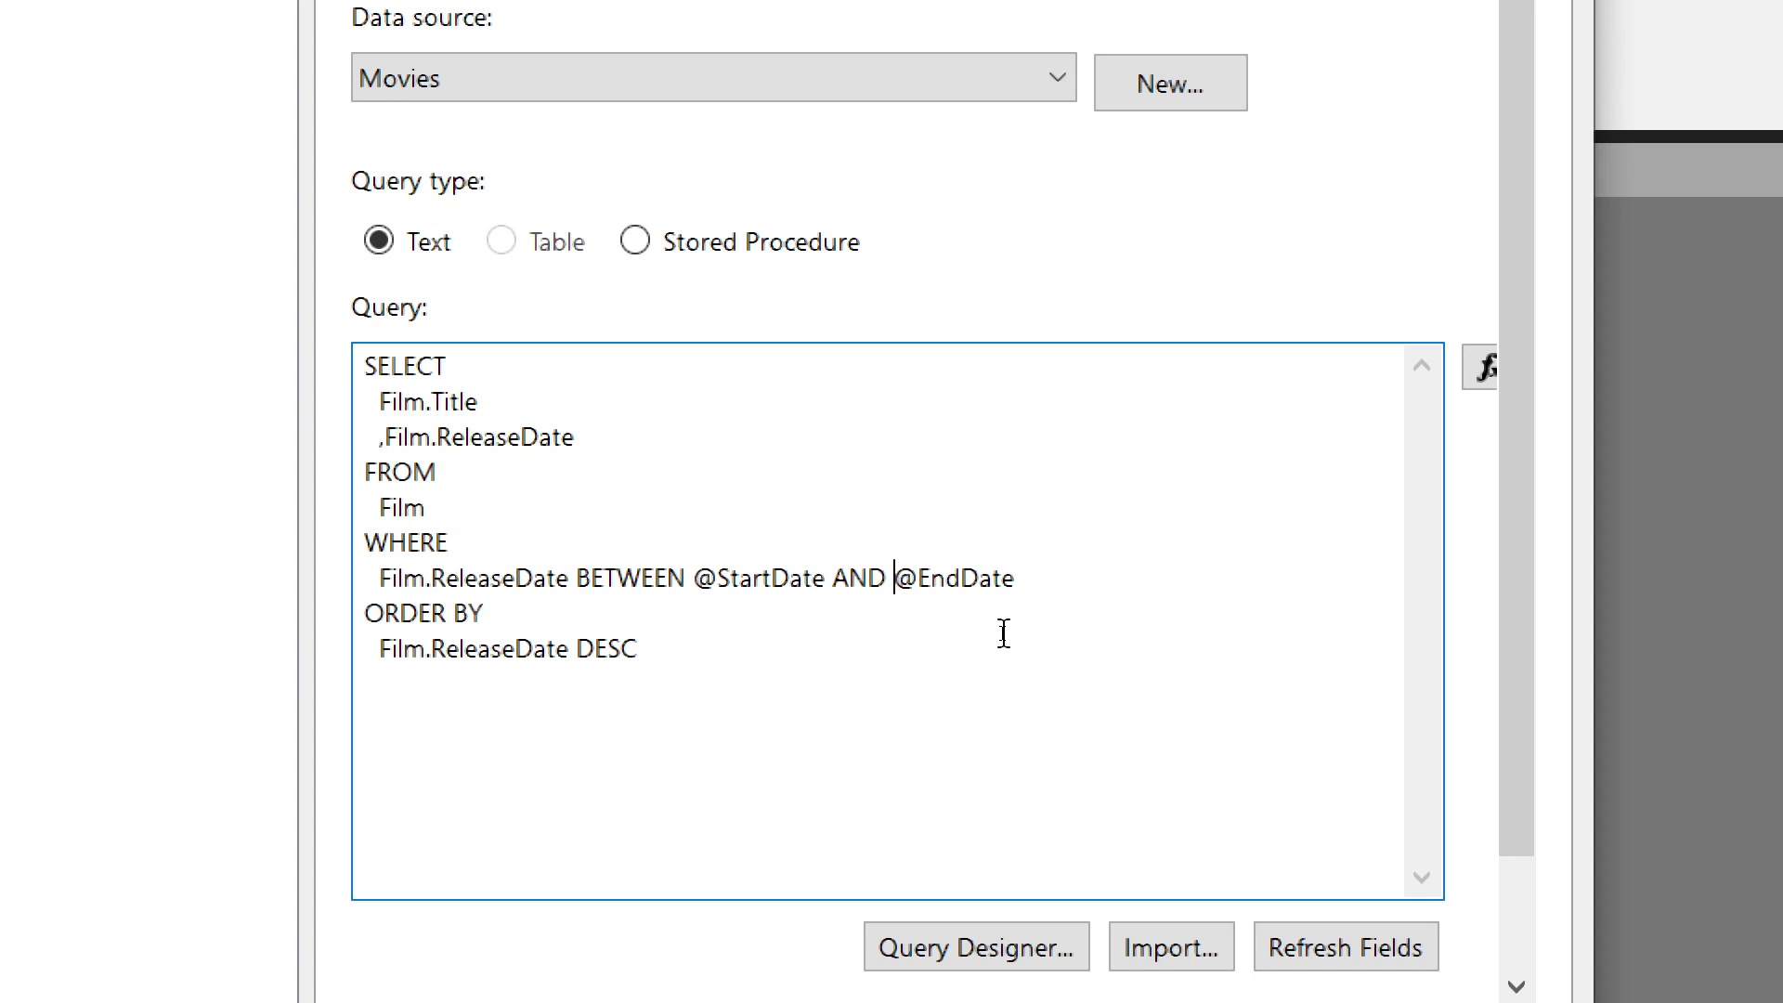
type("IS")
type("NULL")
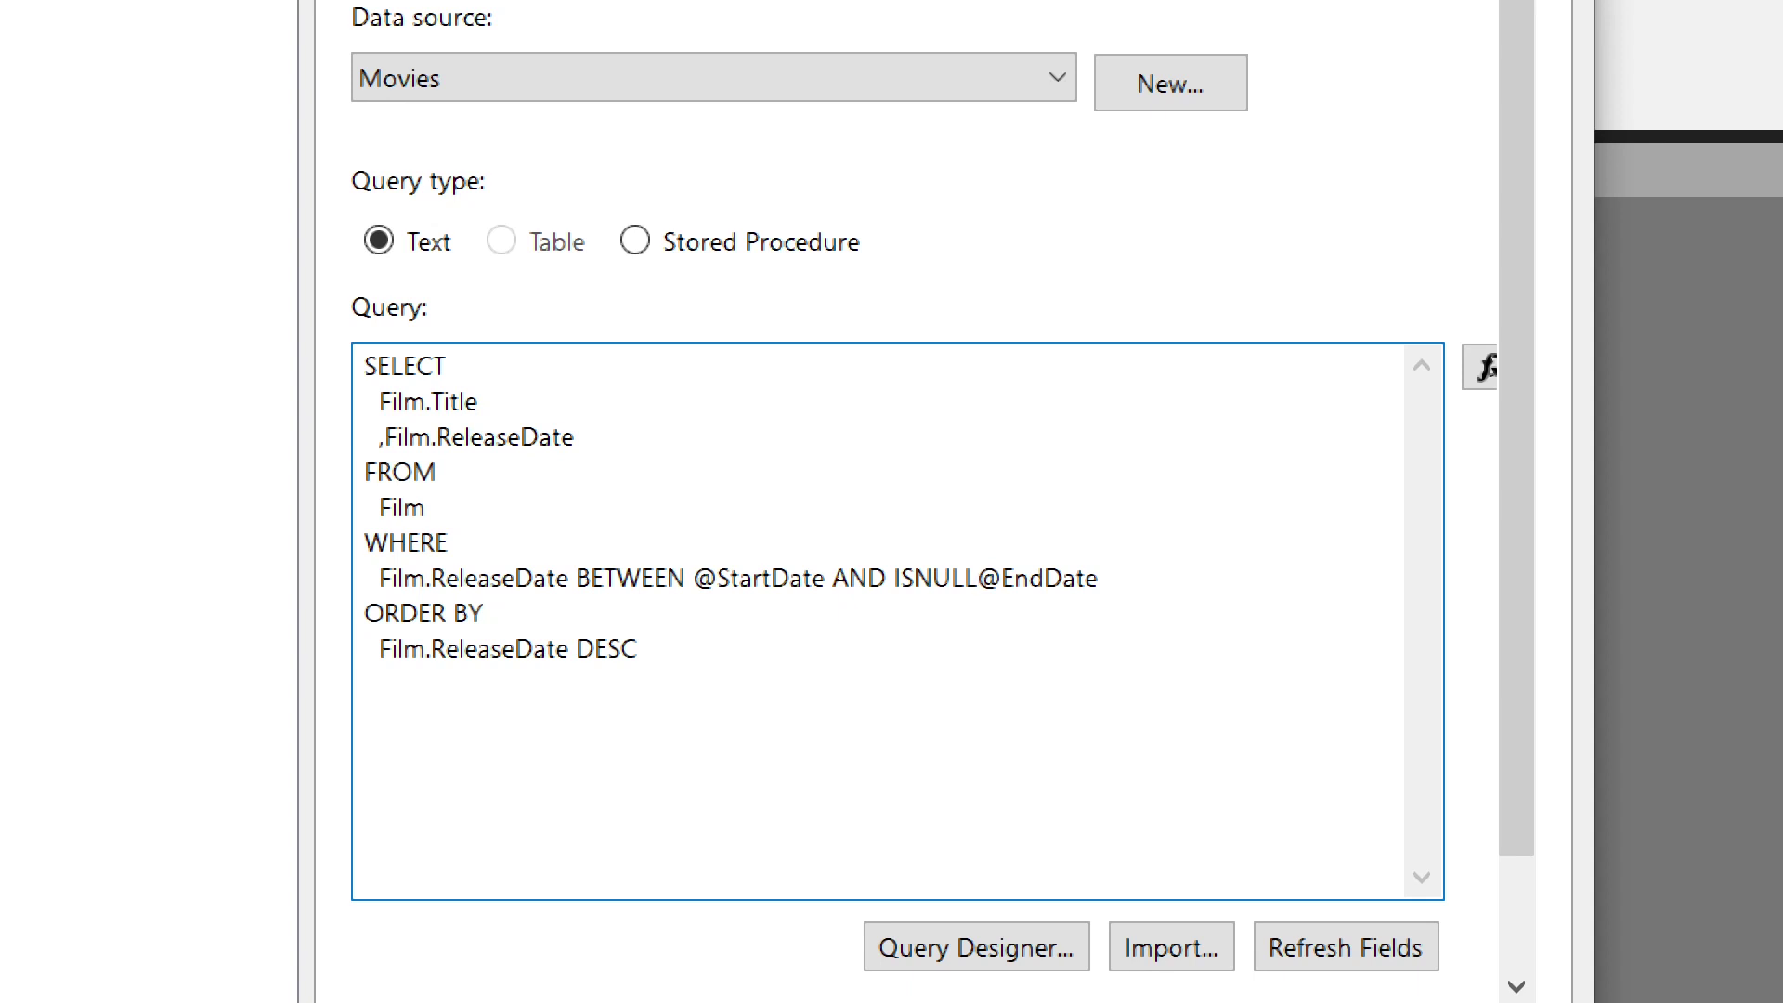
type("(")
key("End")
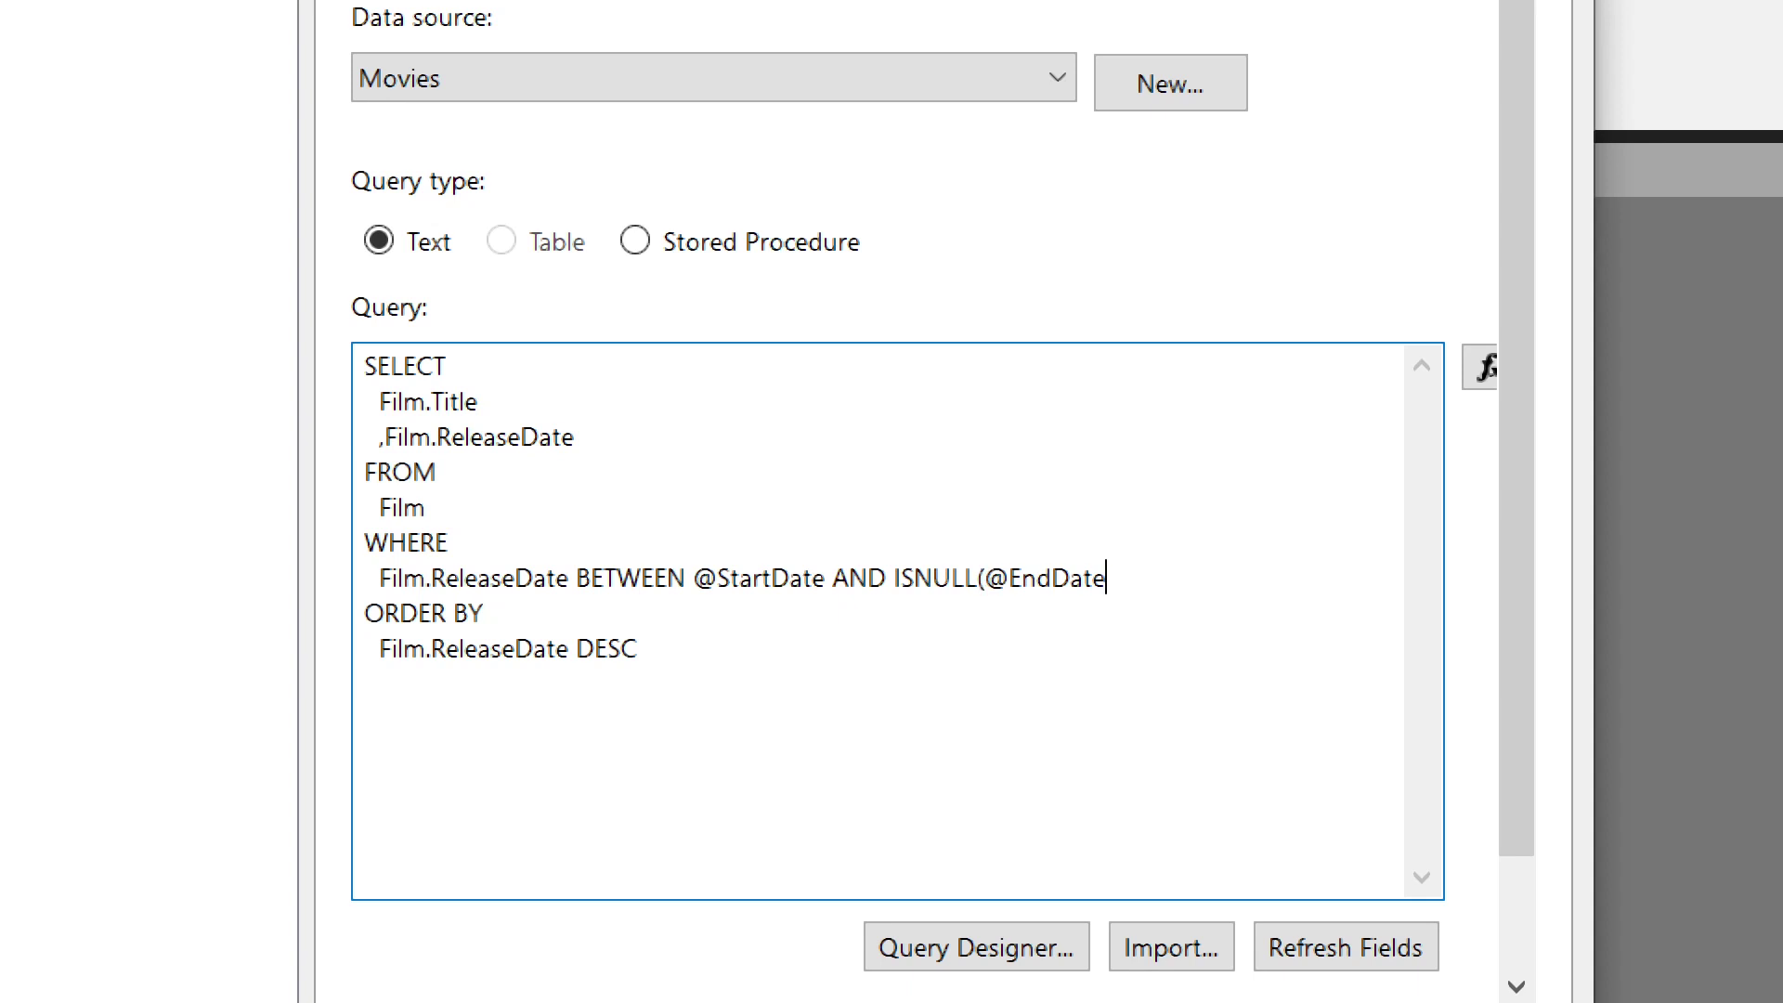
type(", @StartDate)")
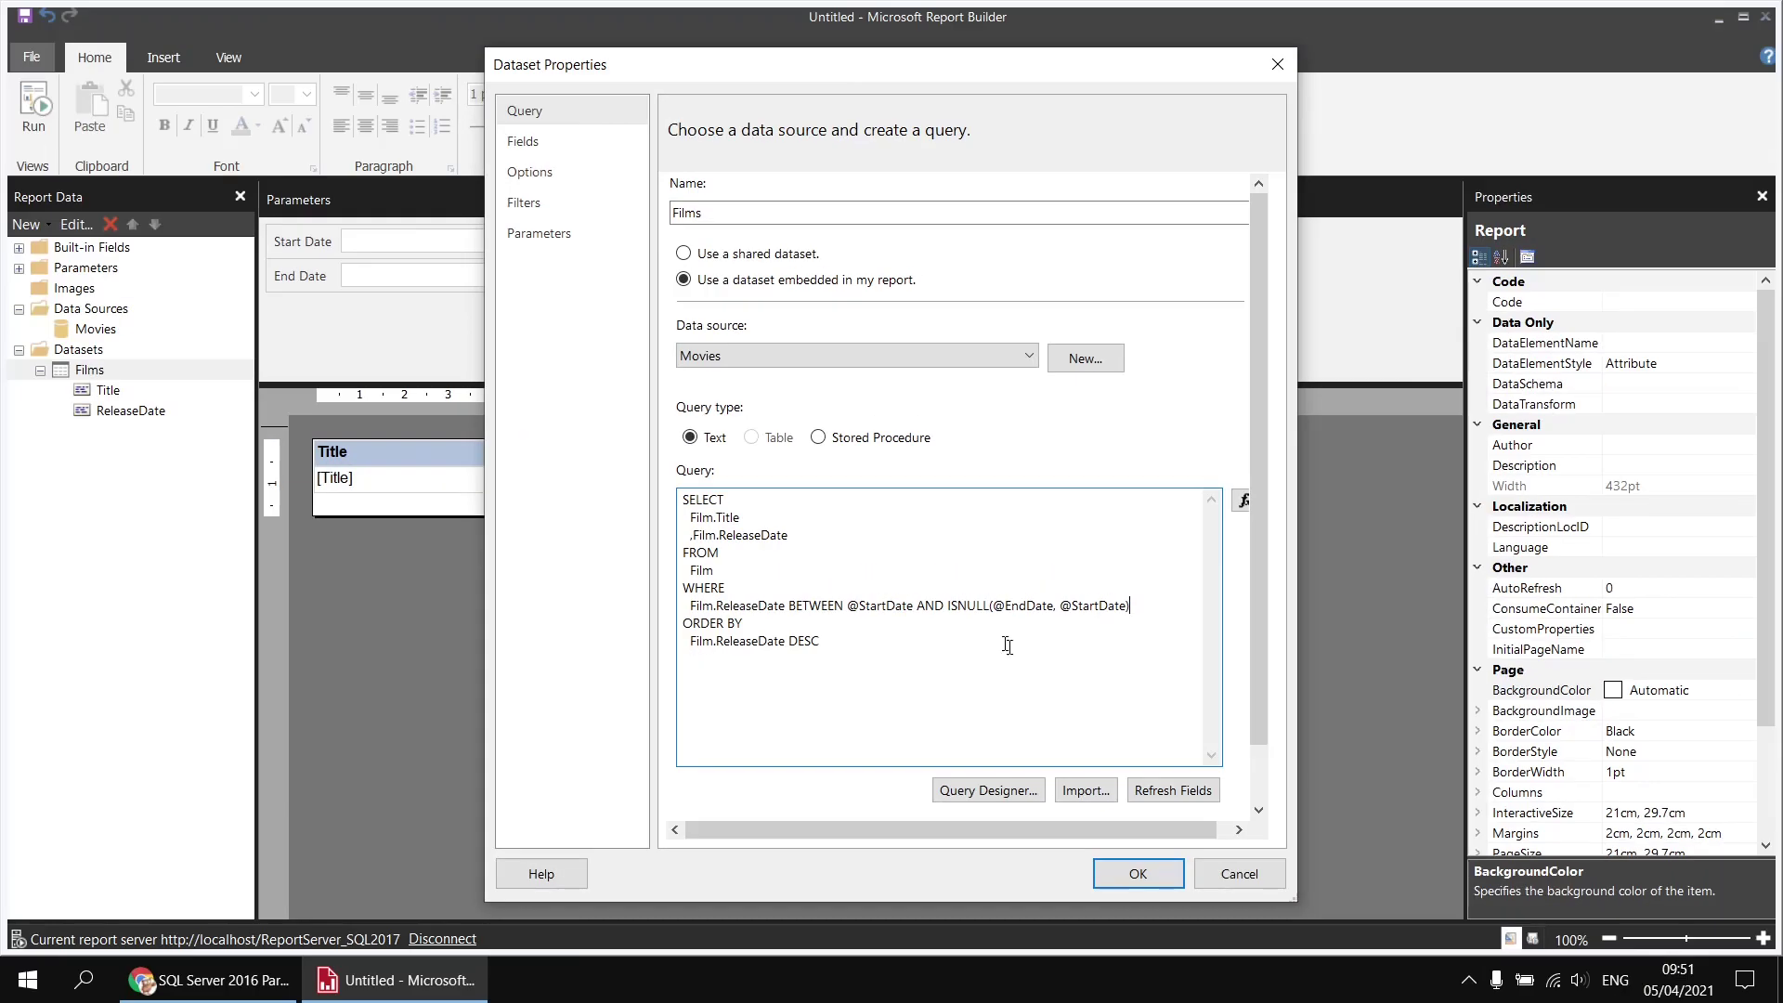
left_click(1144, 875)
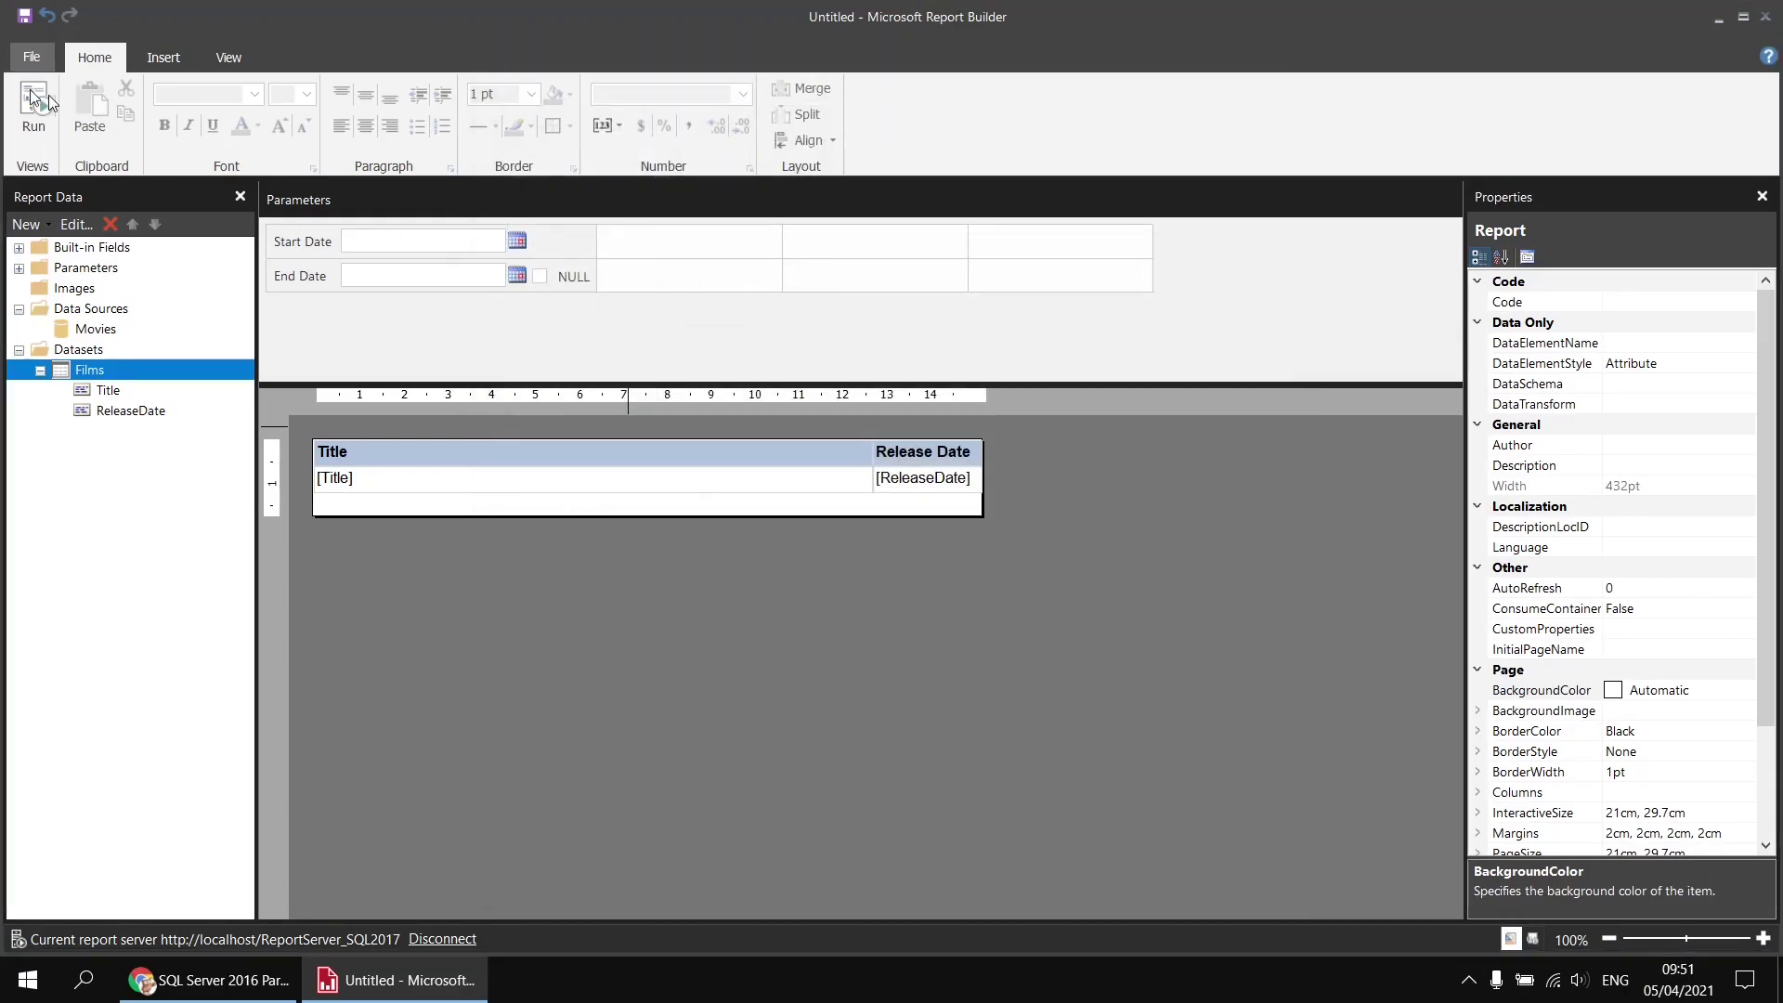
Run the report with a start date of 08/09/2016 and End Date left null
left_click(35, 103)
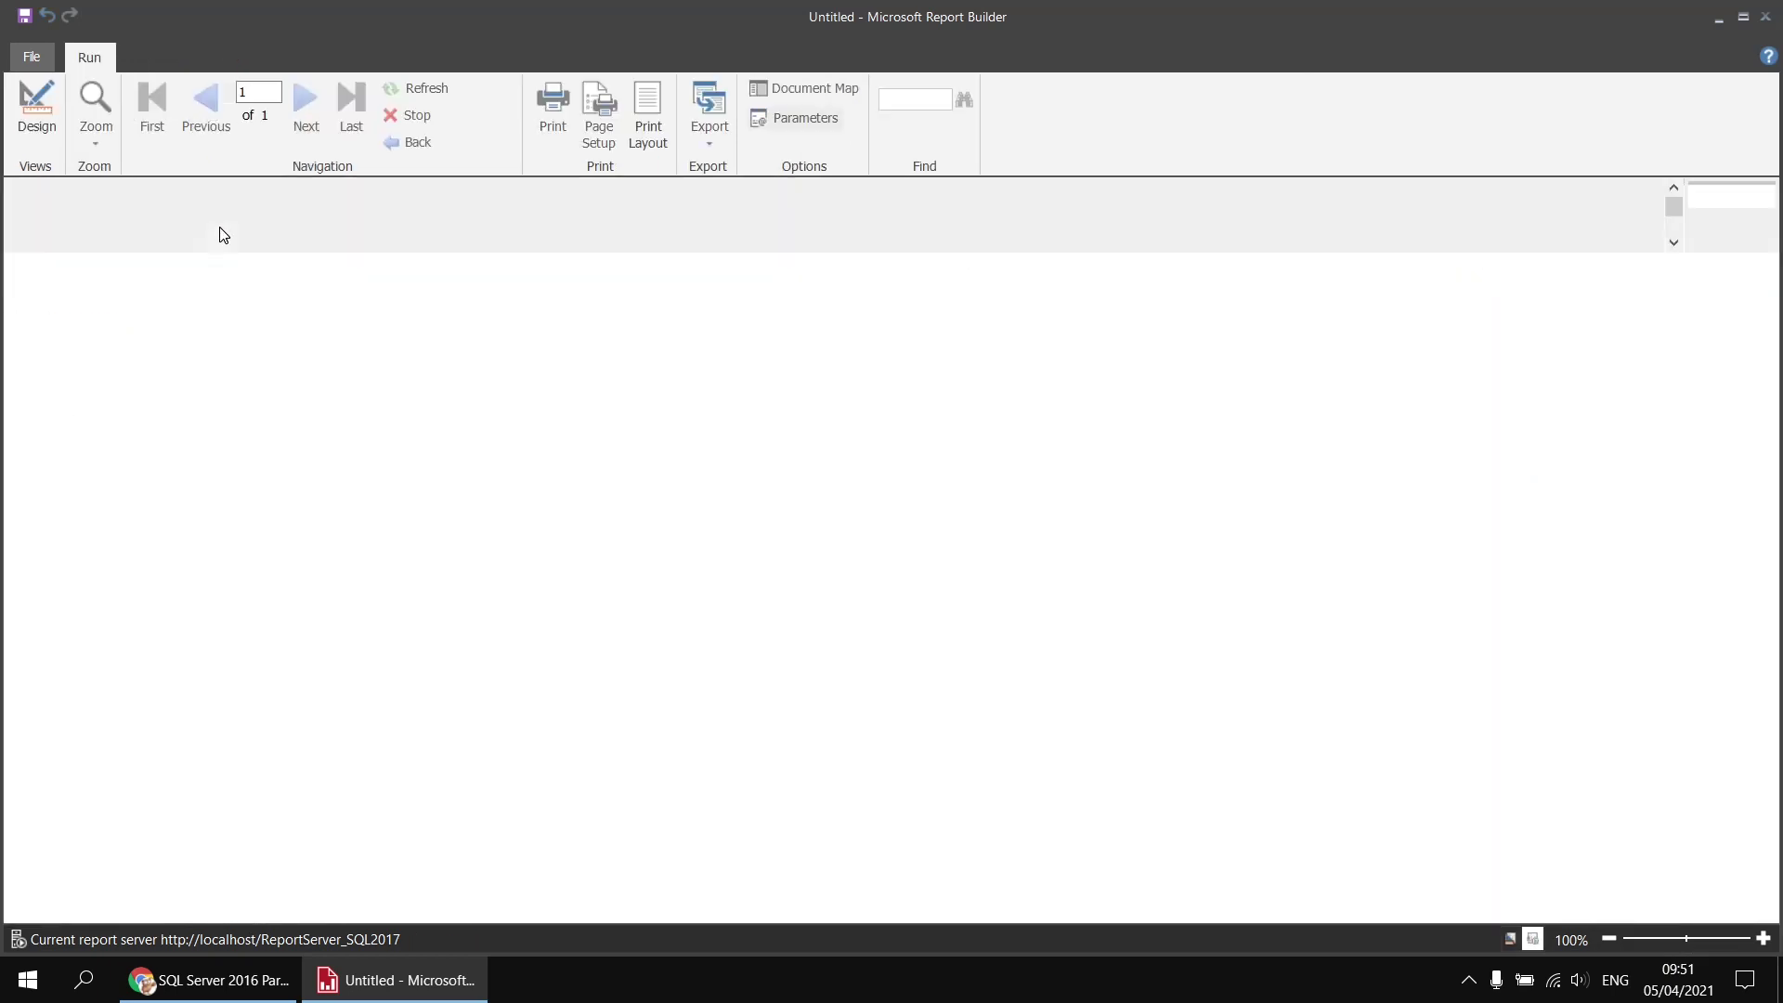
left_click(153, 196)
type("1/1201")
key("BackSpace")
key("BackSpace")
key("BackSpace")
key("BackSpace")
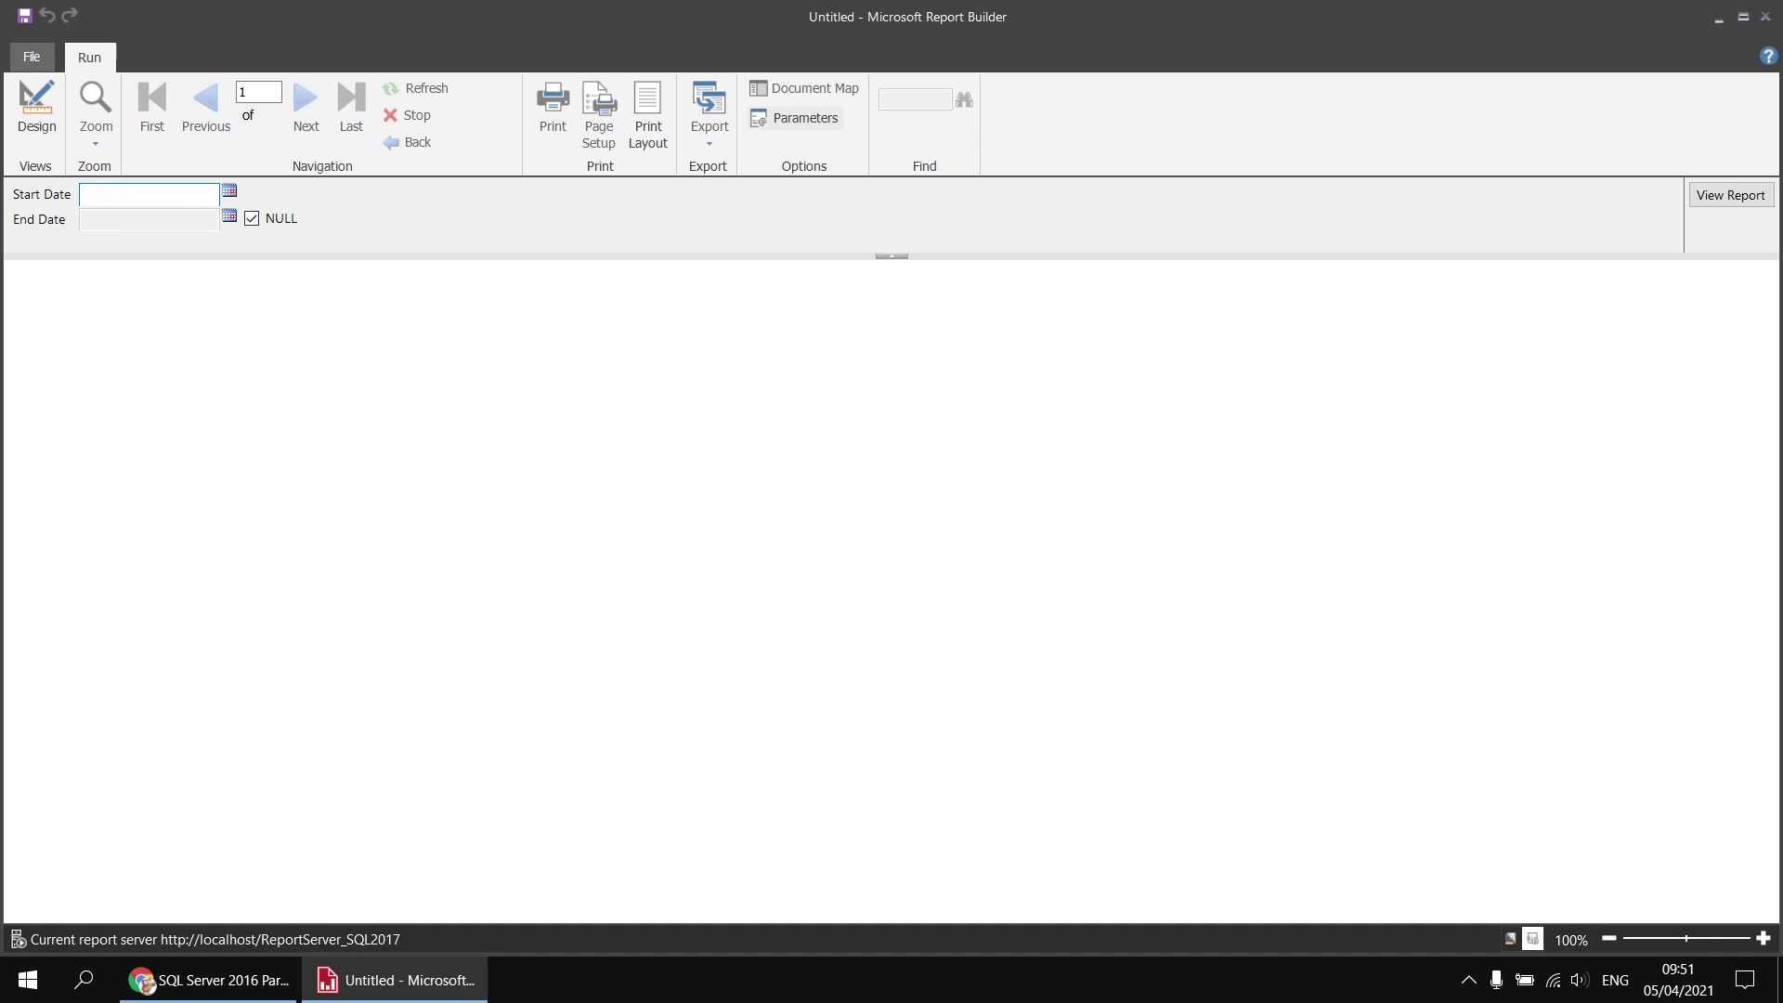
type("08/09/2016")
key("Return")
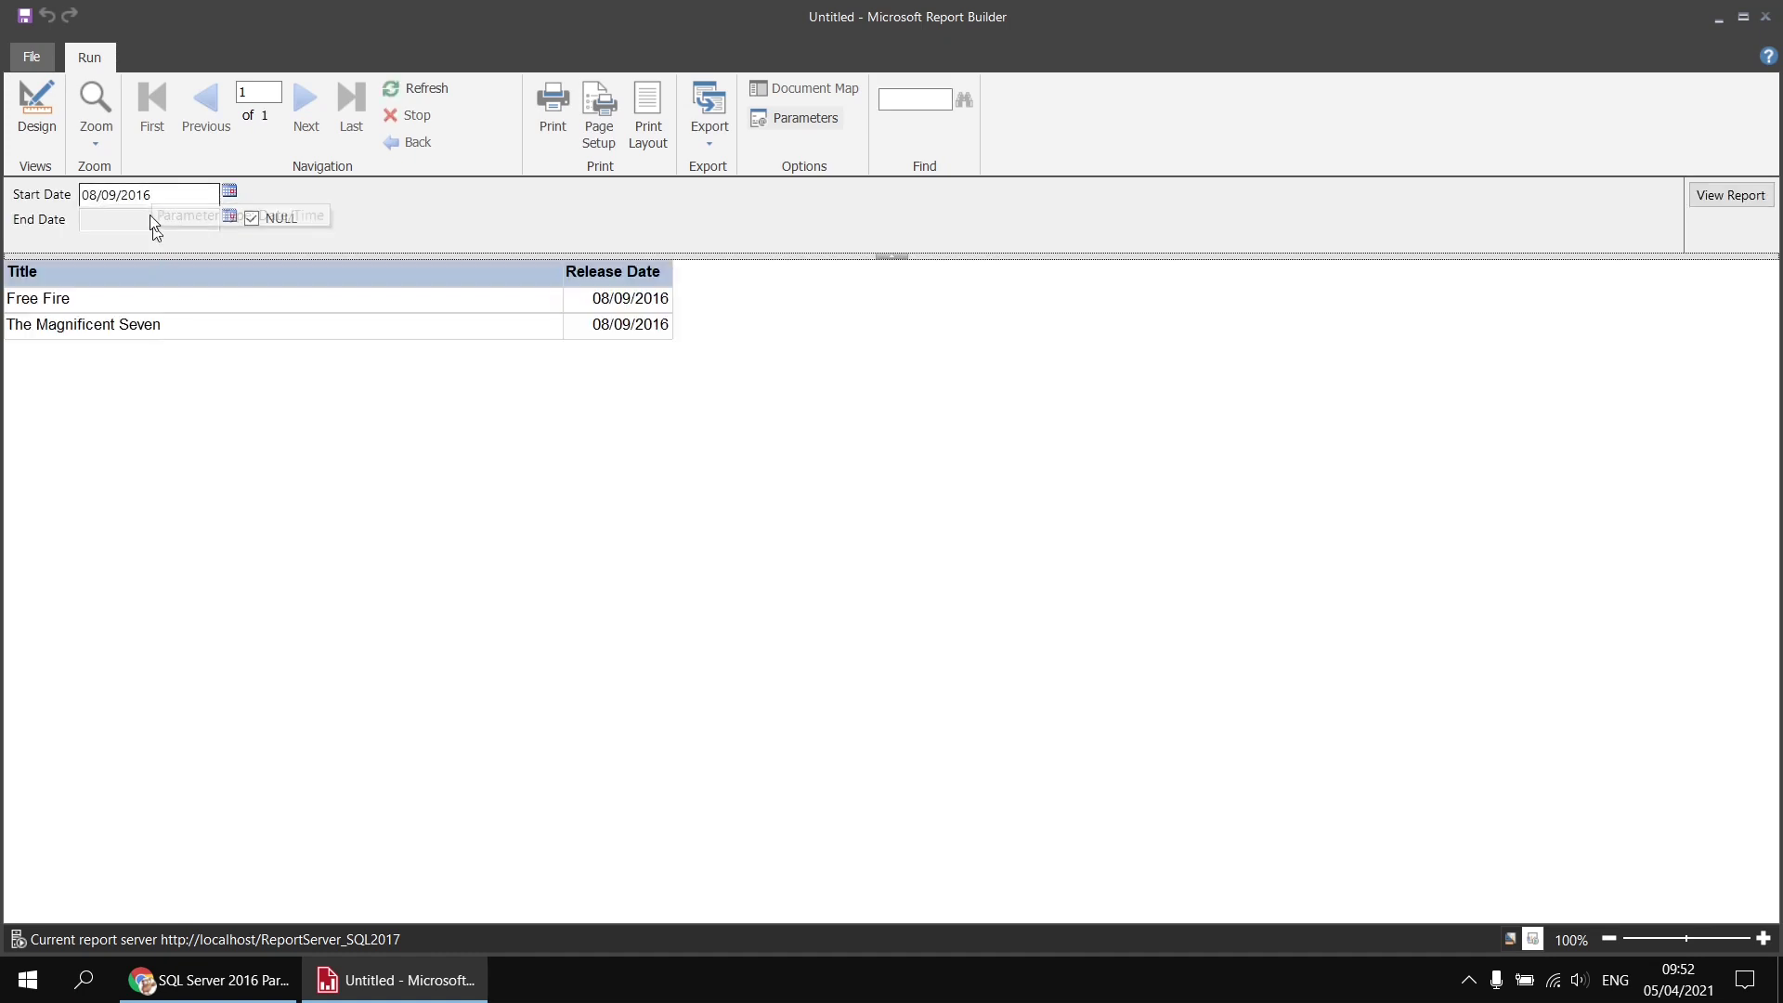
Rerun the report with a non-null end date of 31/12/2016, then return to design view
left_click(251, 219)
type("31/")
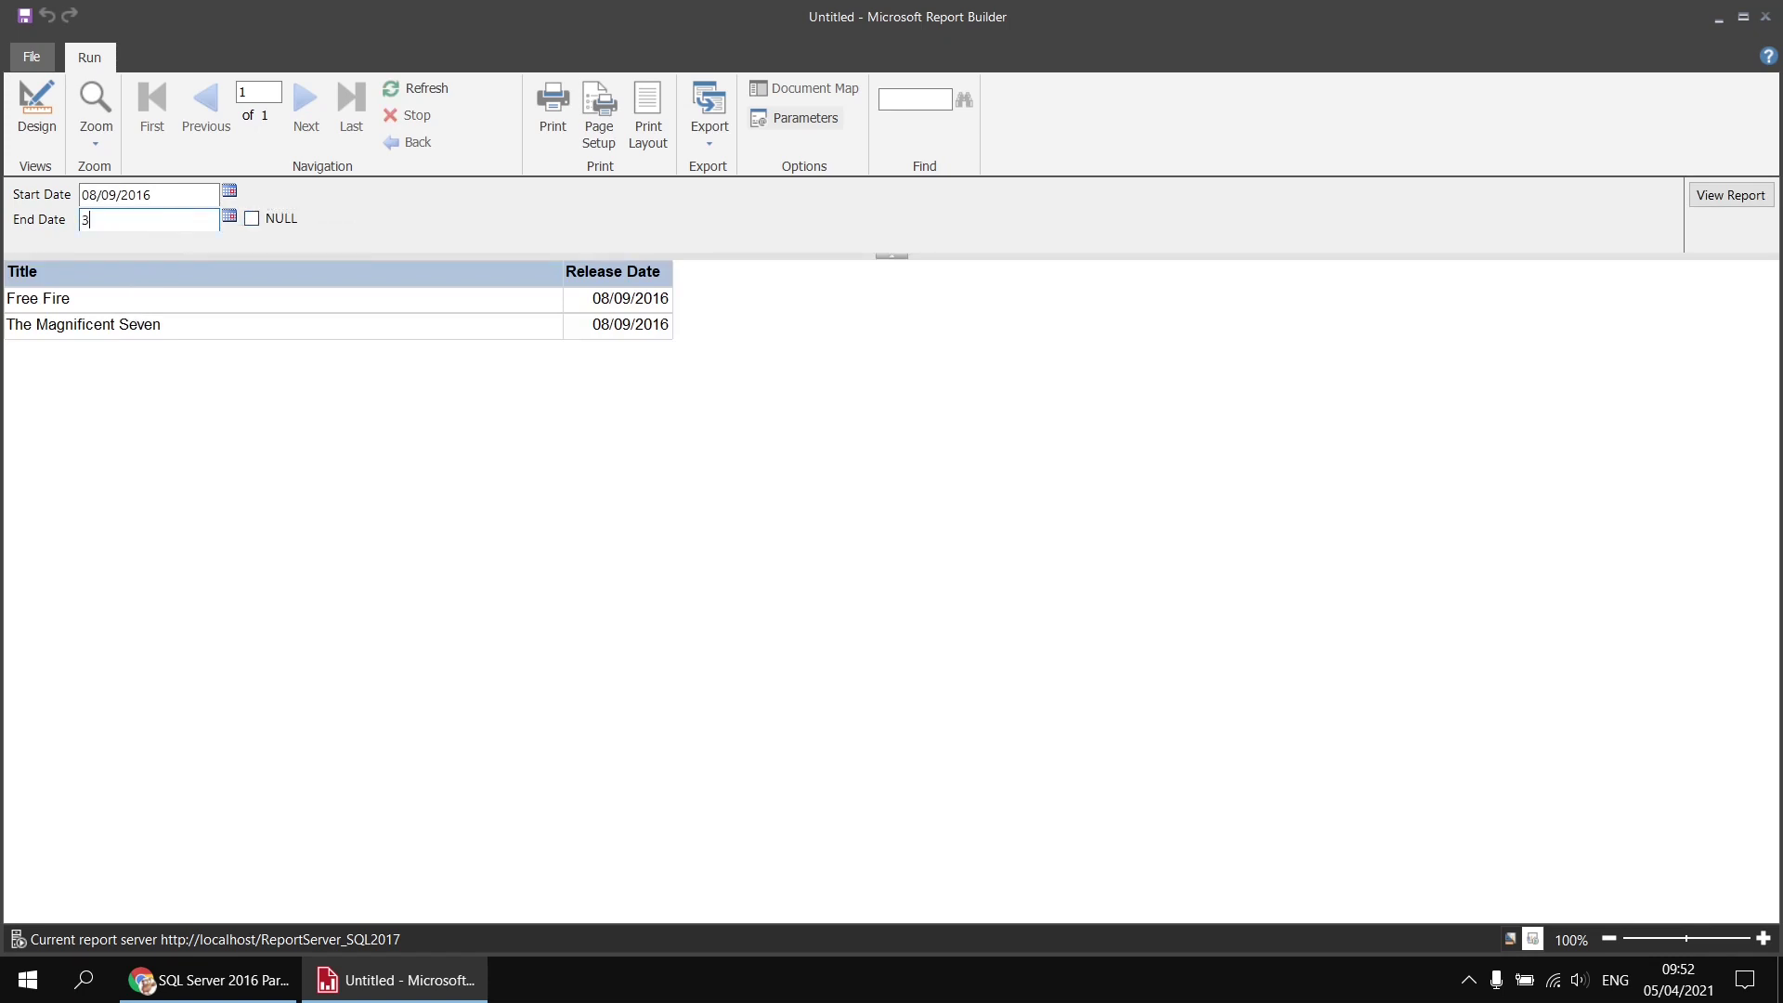
type("12/2016")
key("Return")
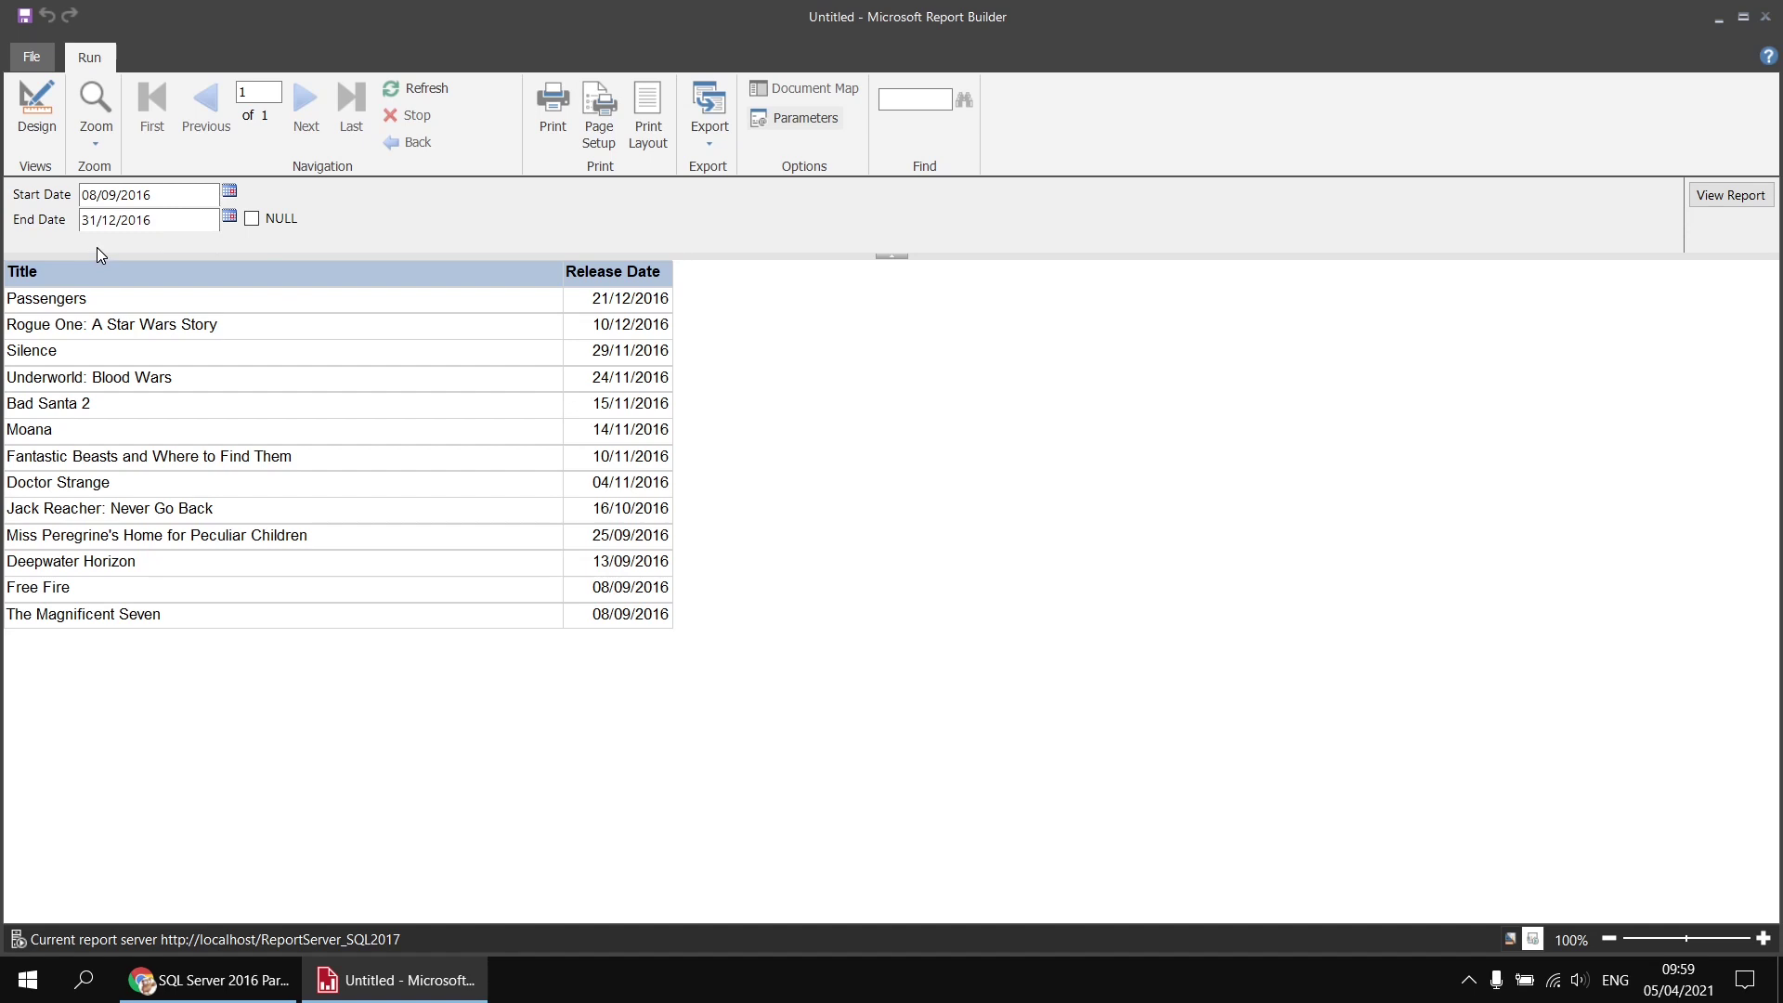
left_click(39, 130)
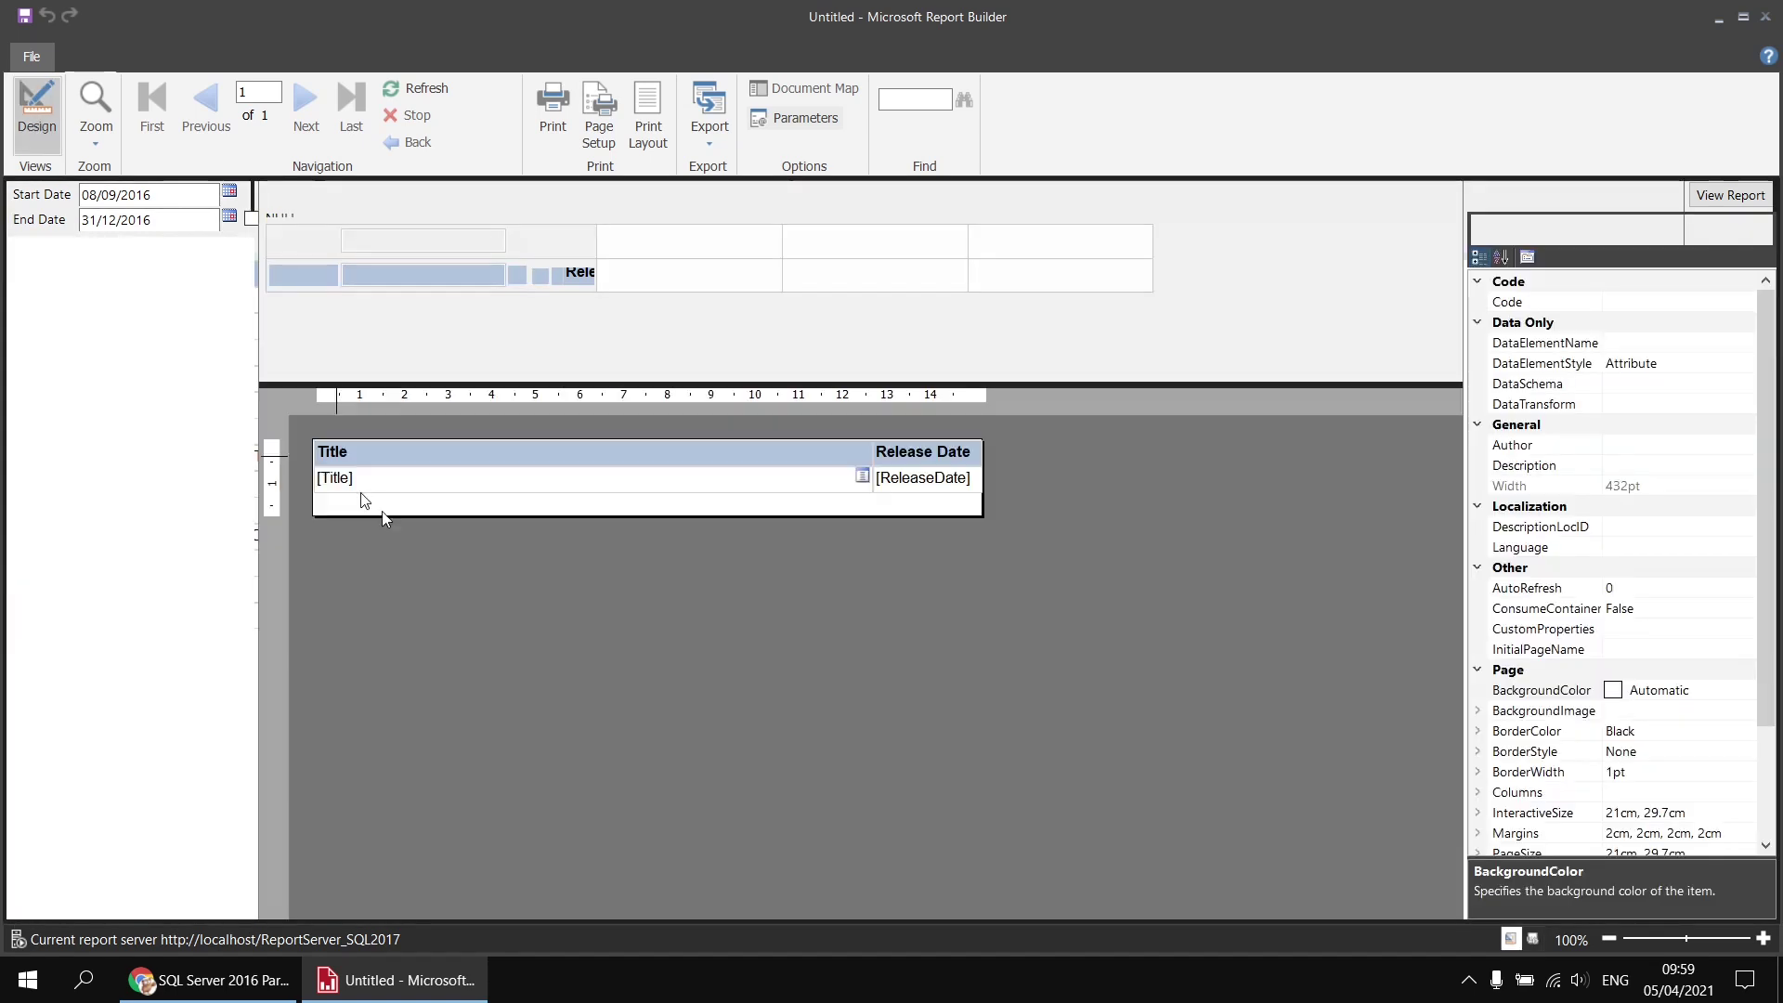
Delete the entire WHERE clause from the Films dataset query
right_click(112, 372)
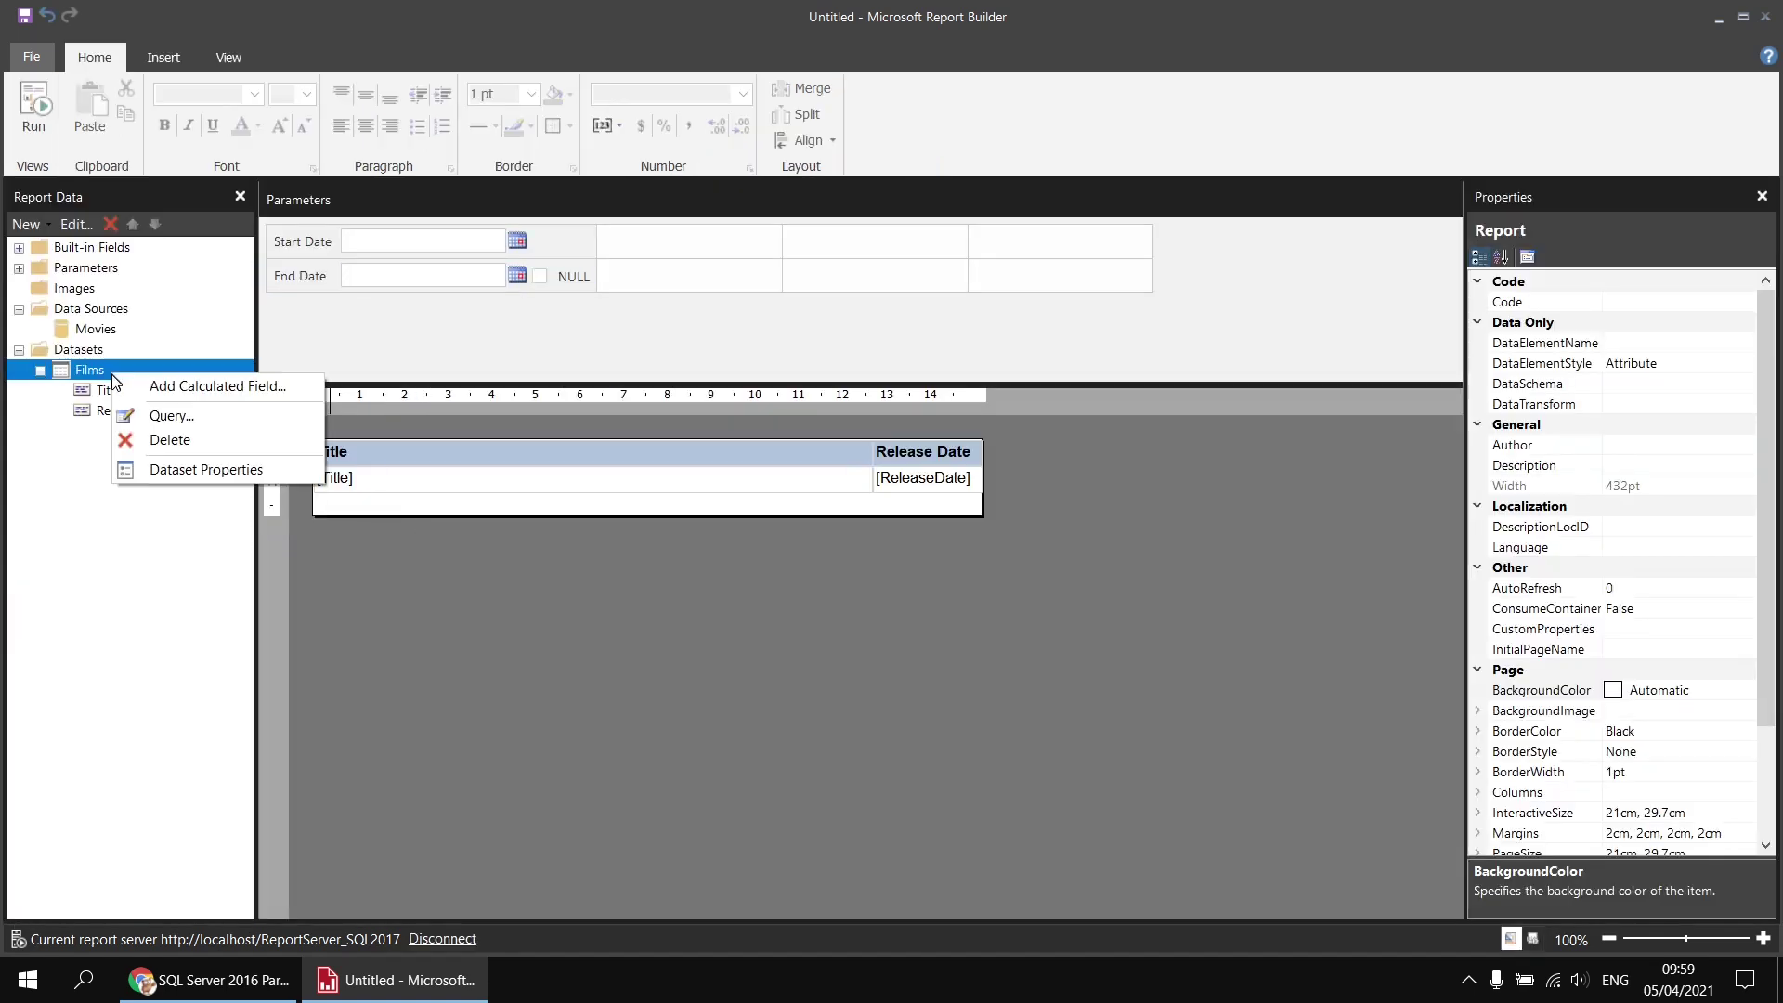
left_click(185, 469)
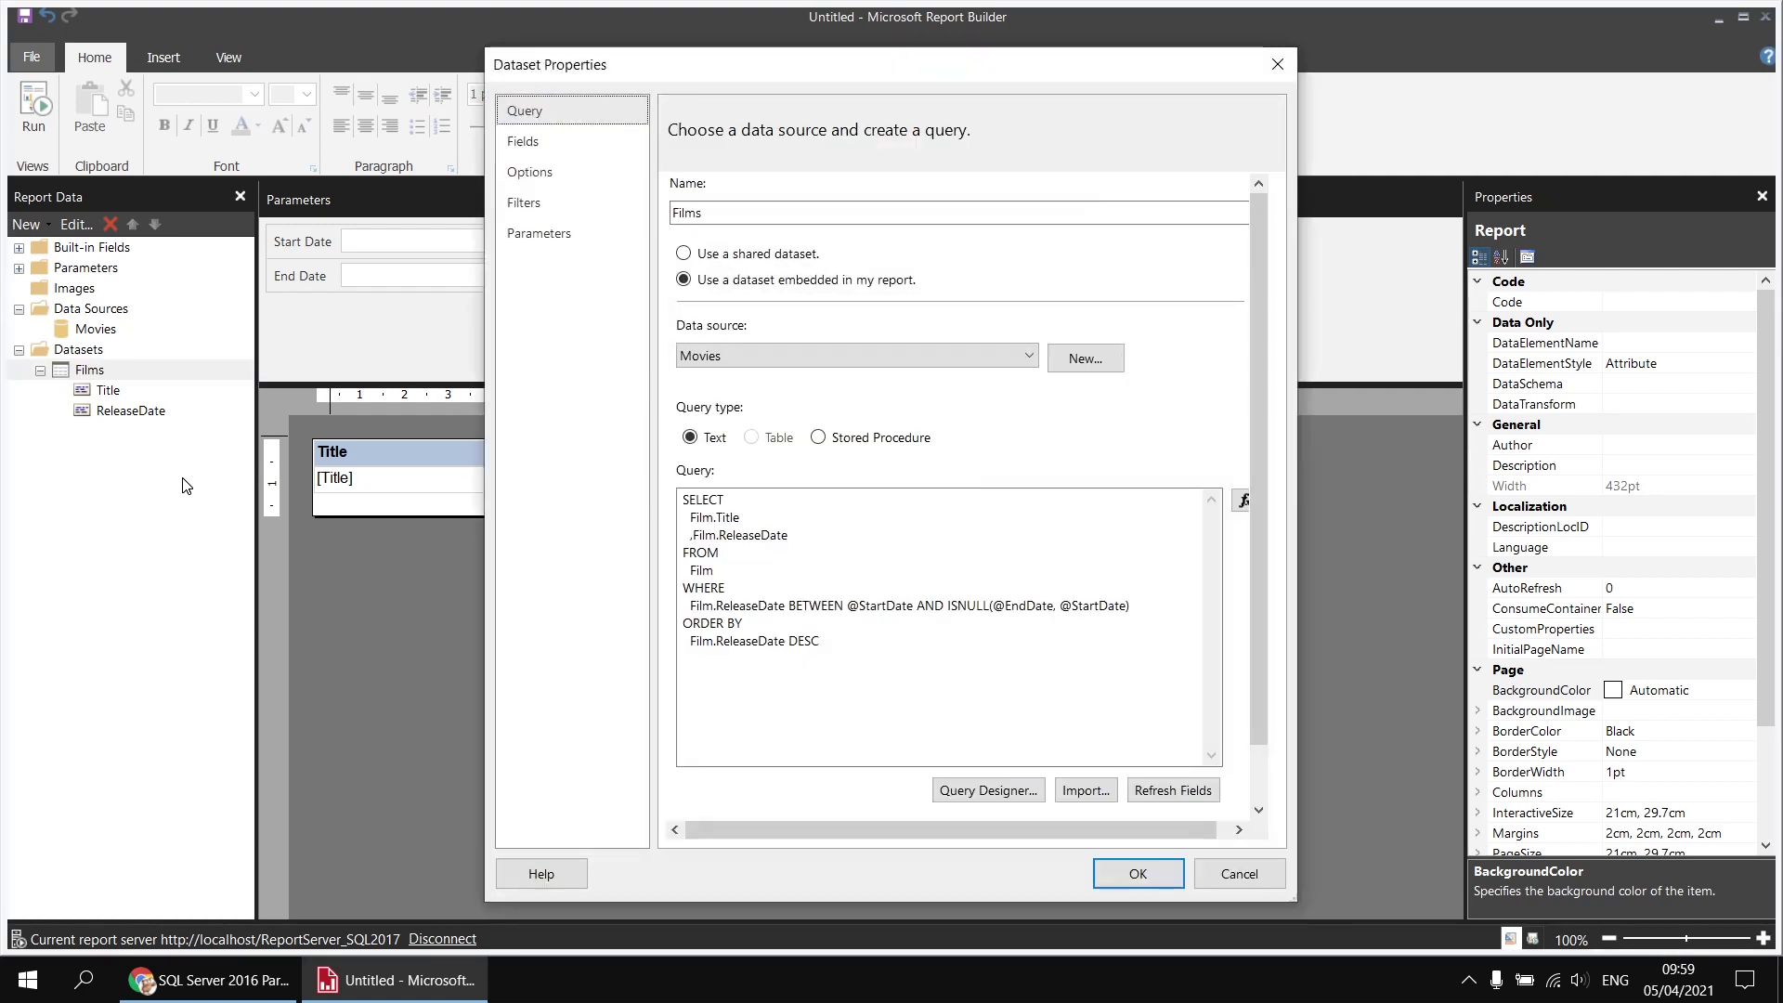
left_click_drag(1130, 608, 680, 590)
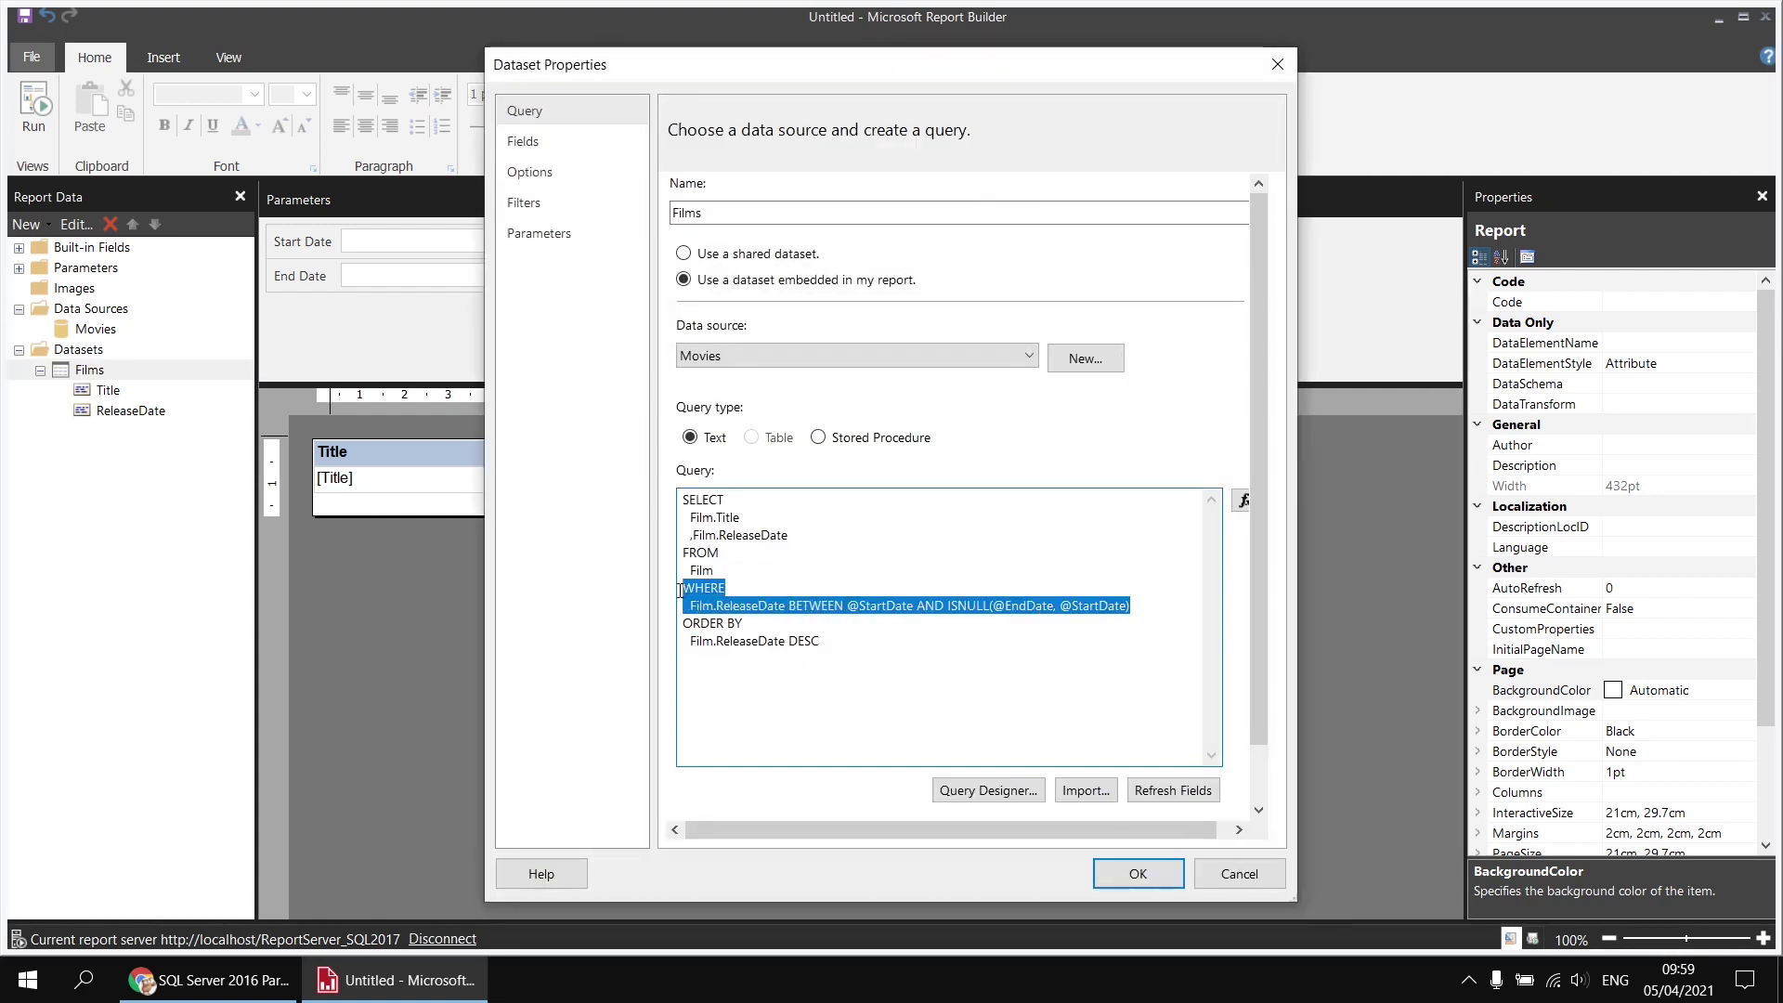
key("Delete")
key("BackSpace")
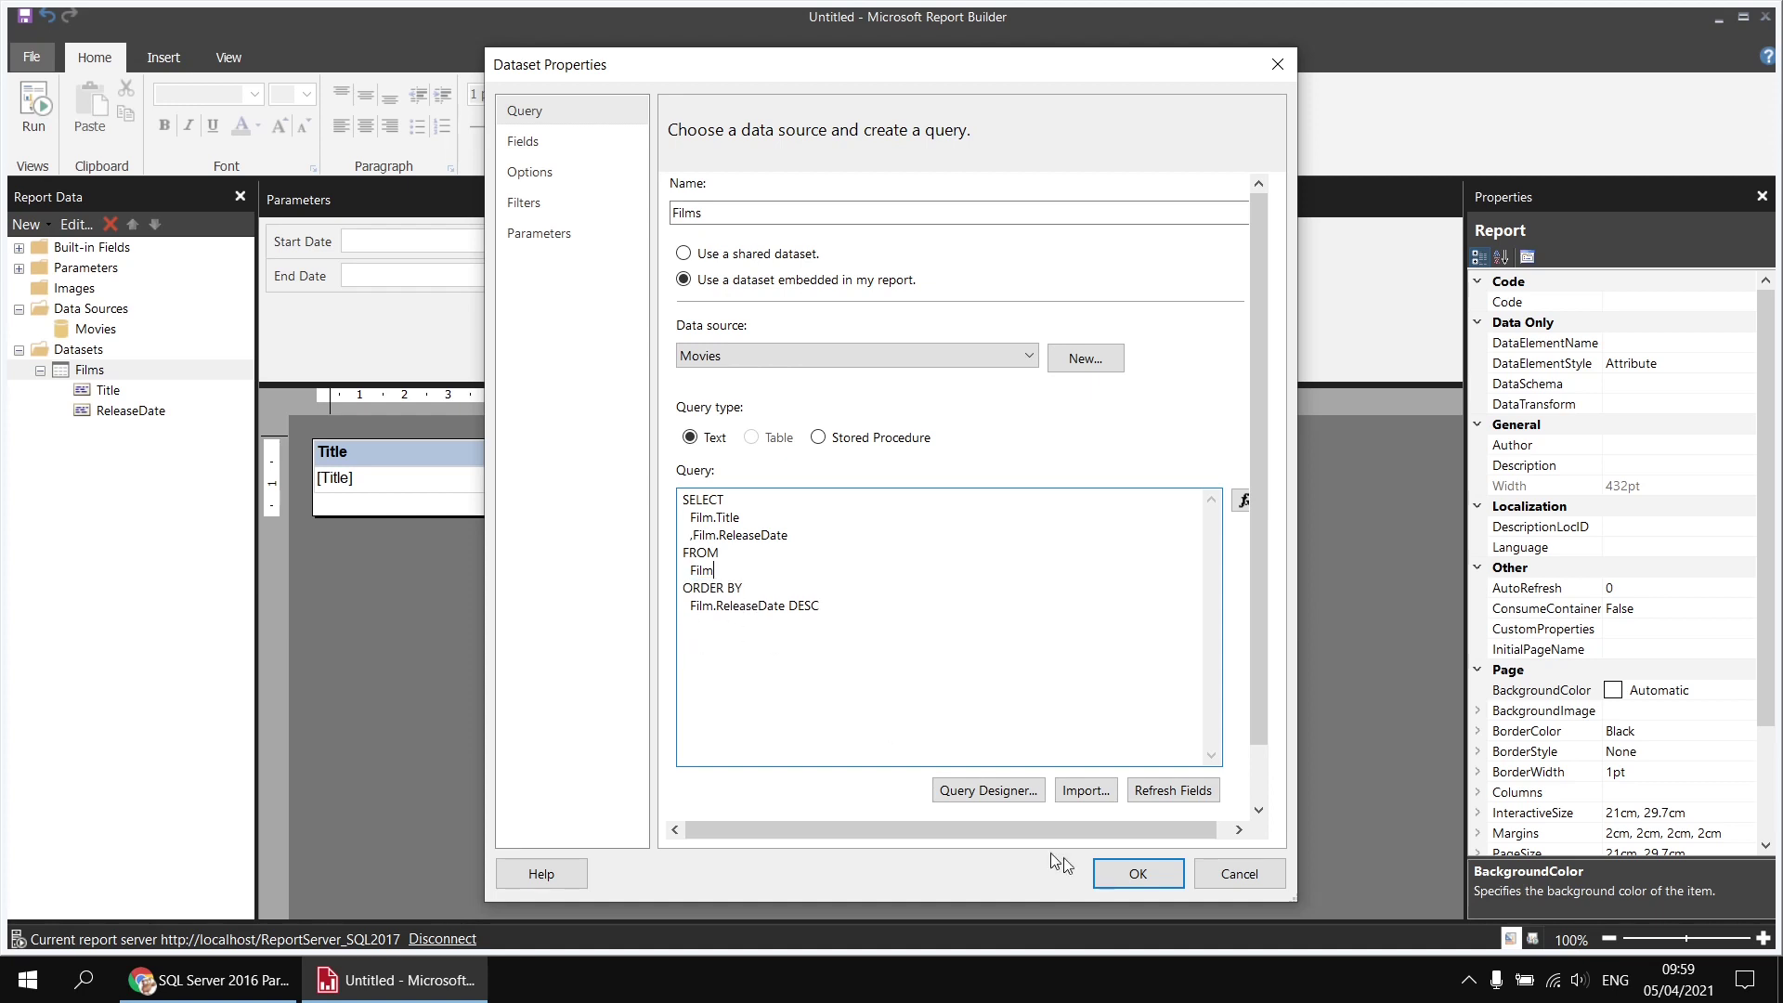
Add a filter to the Films dataset on [ReleaseDate] with the Between operator
left_click(543, 205)
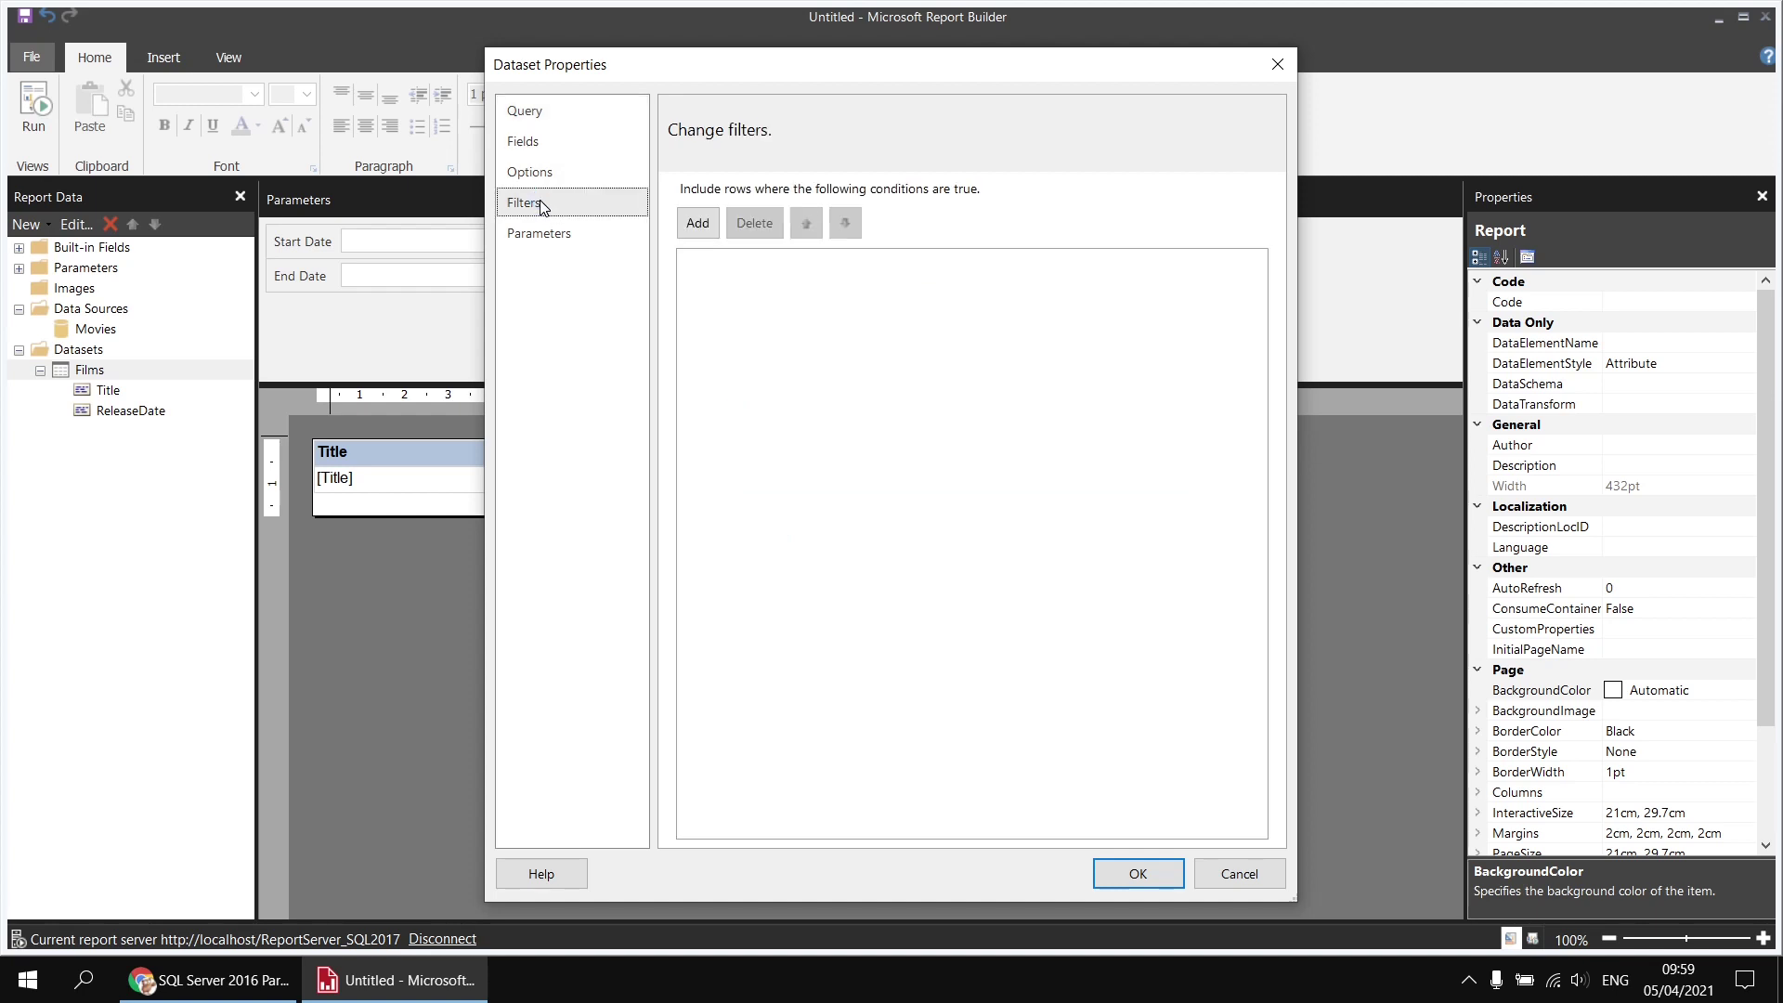
left_click(688, 226)
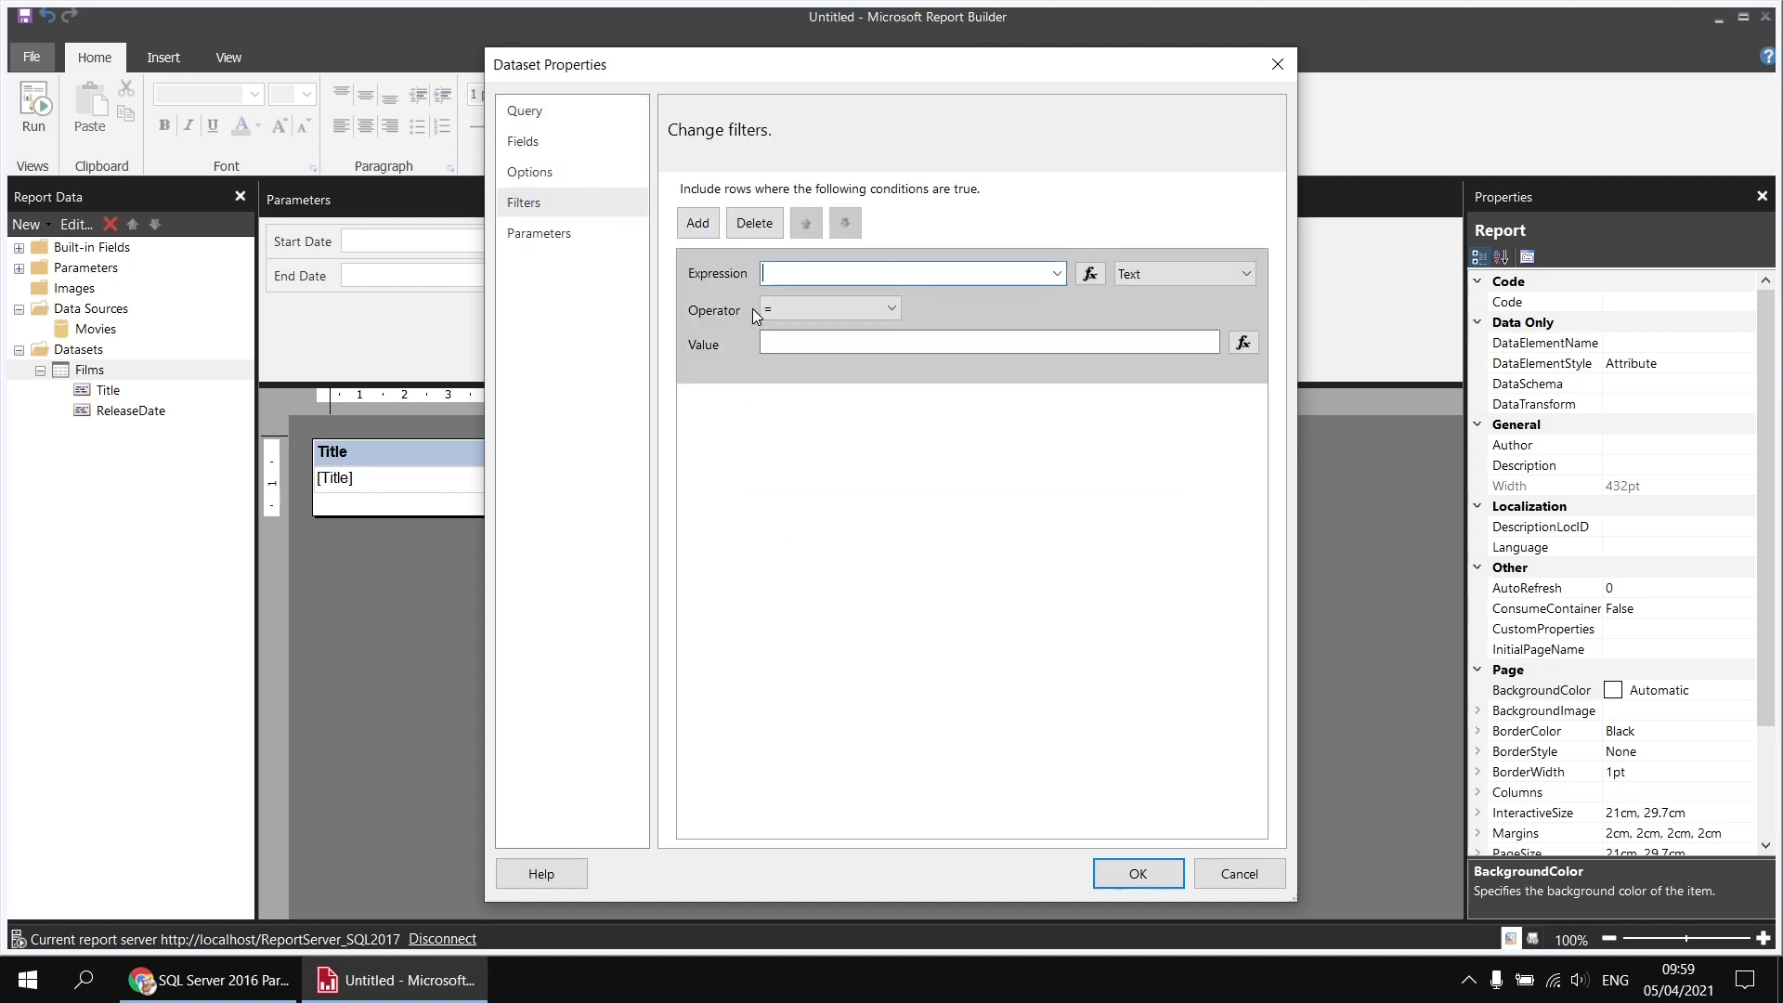
left_click(1057, 273)
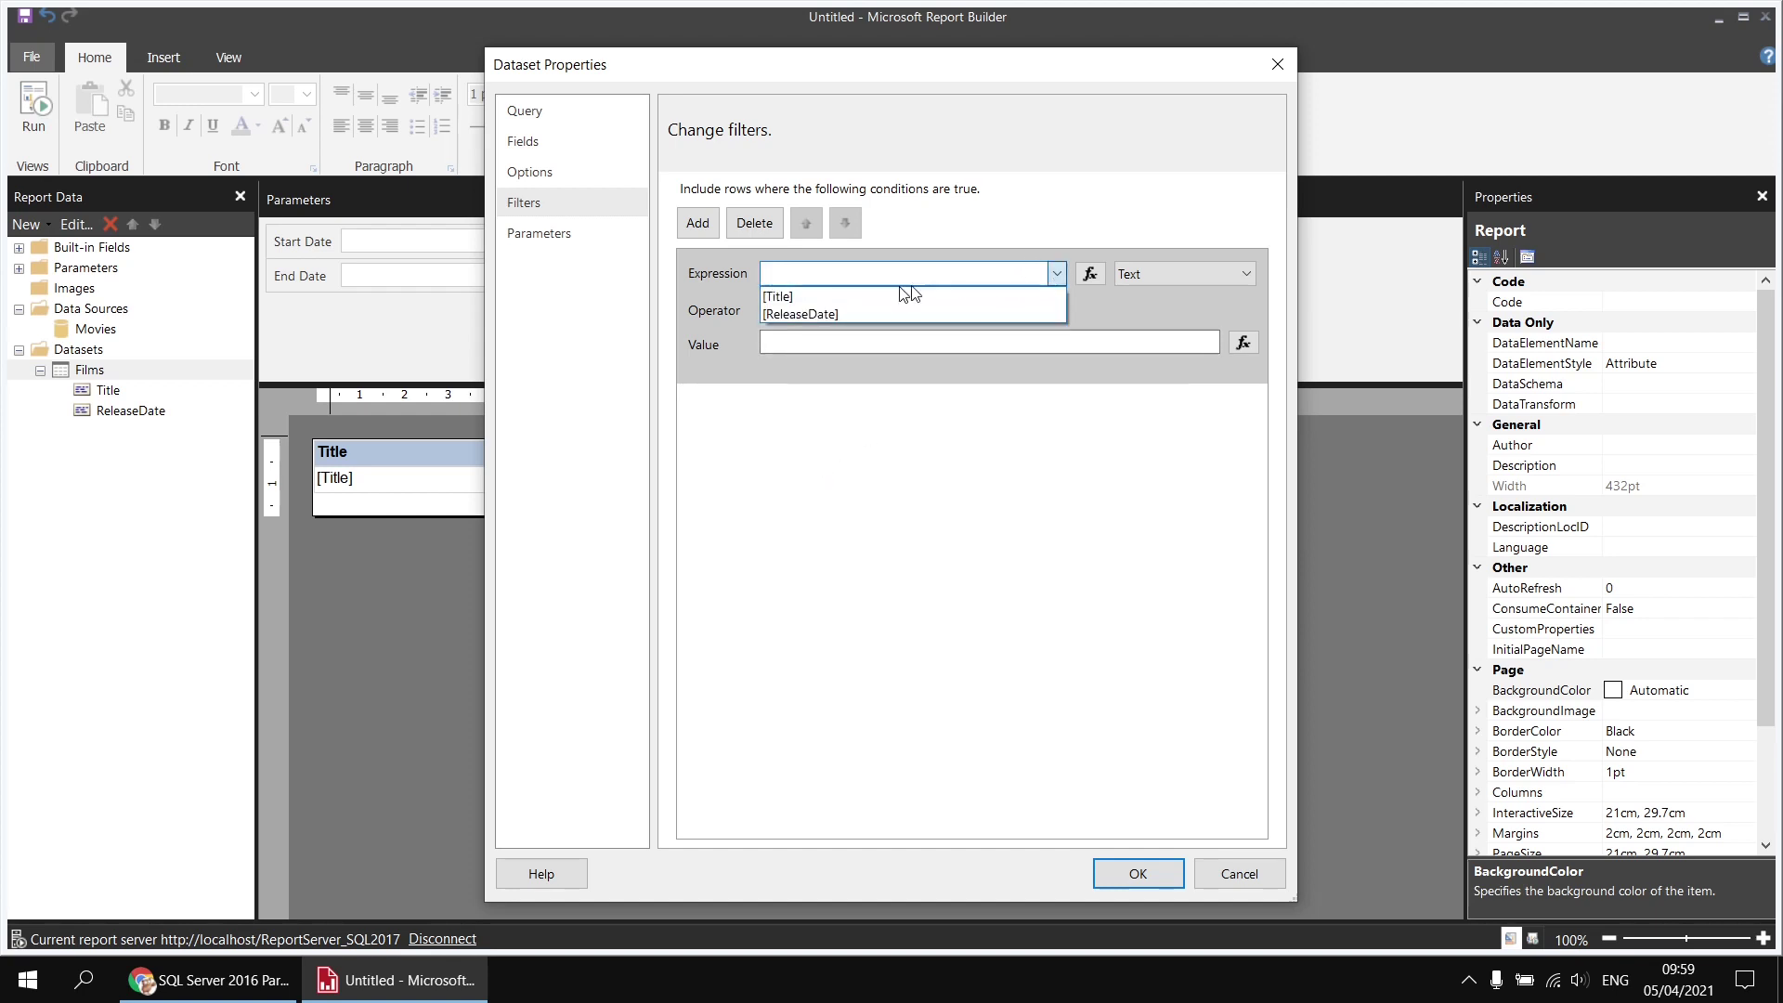
left_click(822, 312)
left_click(795, 309)
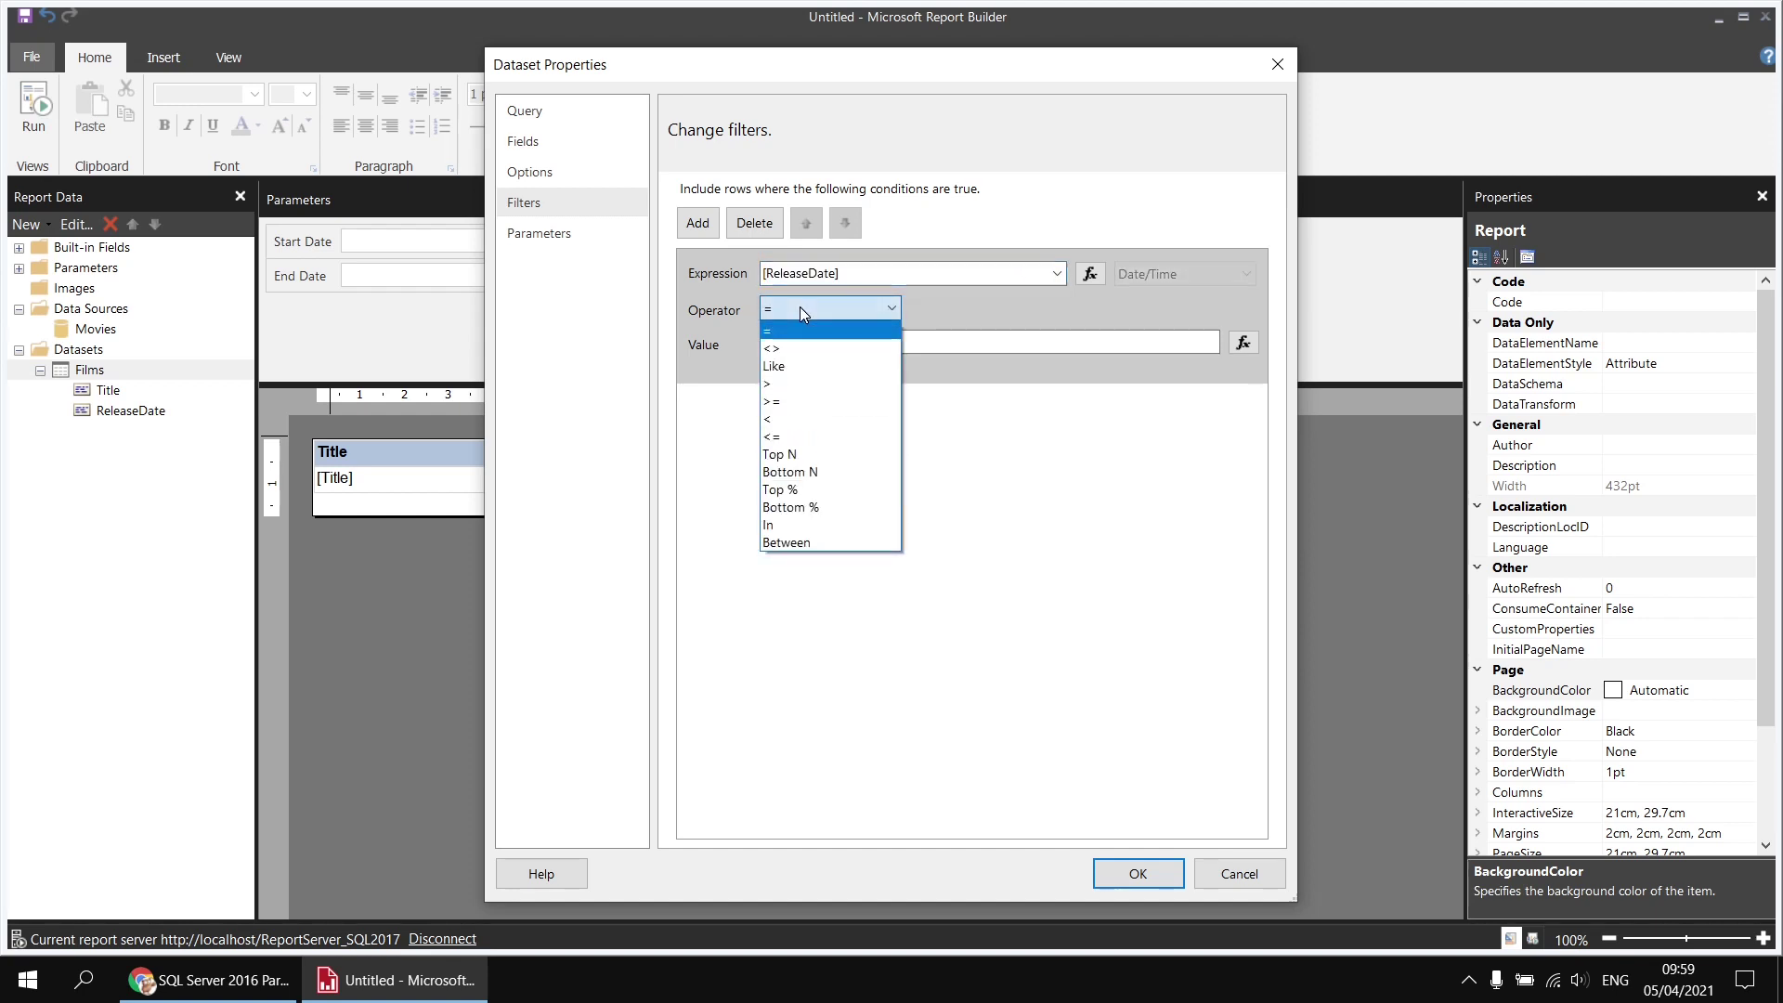
left_click(816, 545)
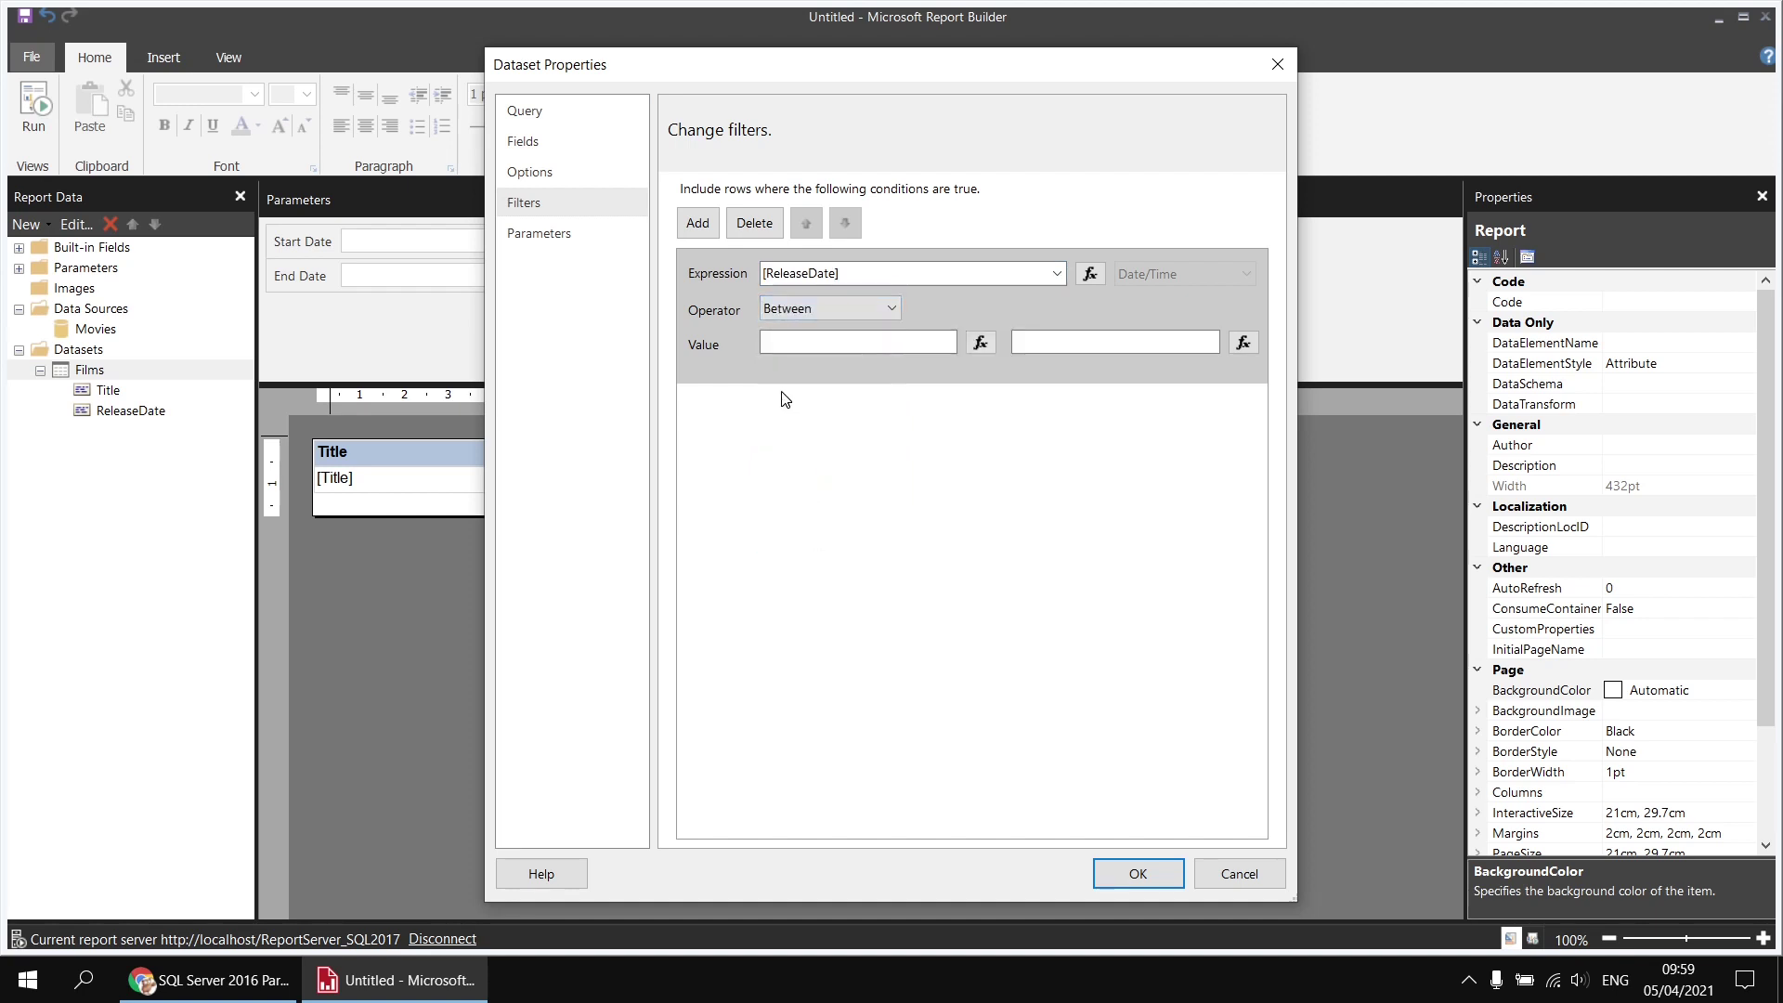
Set the filter's first Between value to the StartDate parameter using the expression editor
left_click(980, 344)
left_click(599, 494)
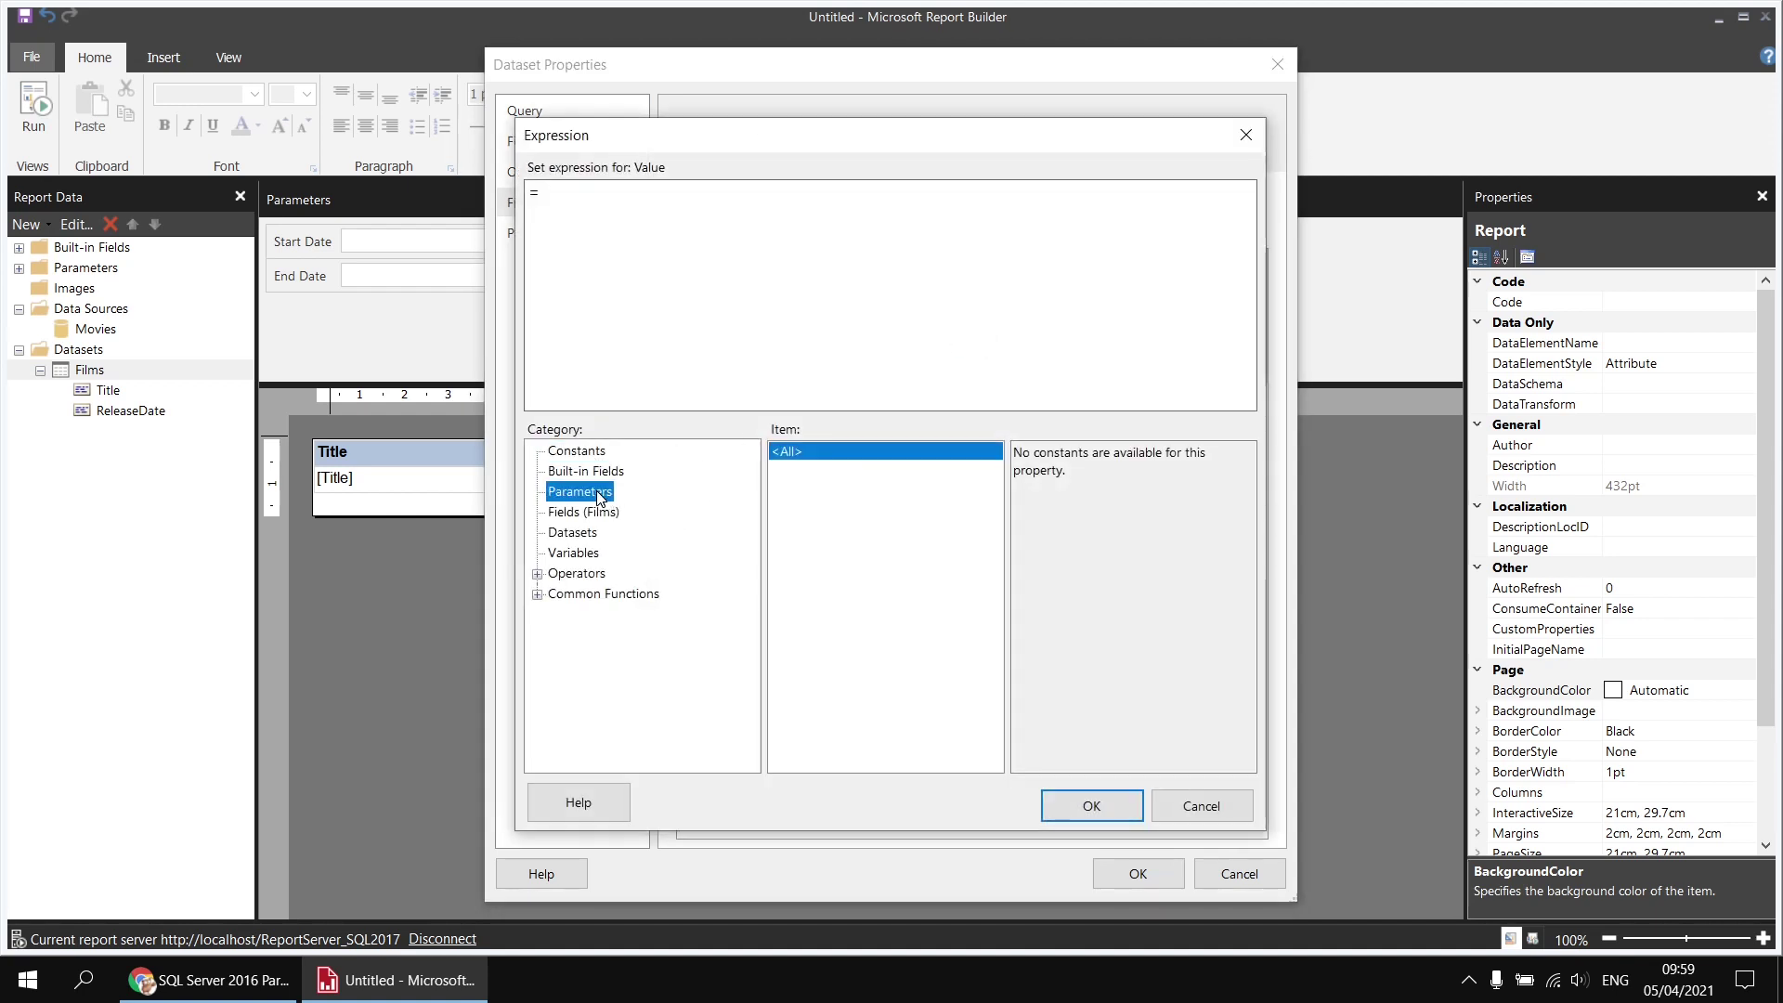
left_click(1050, 455)
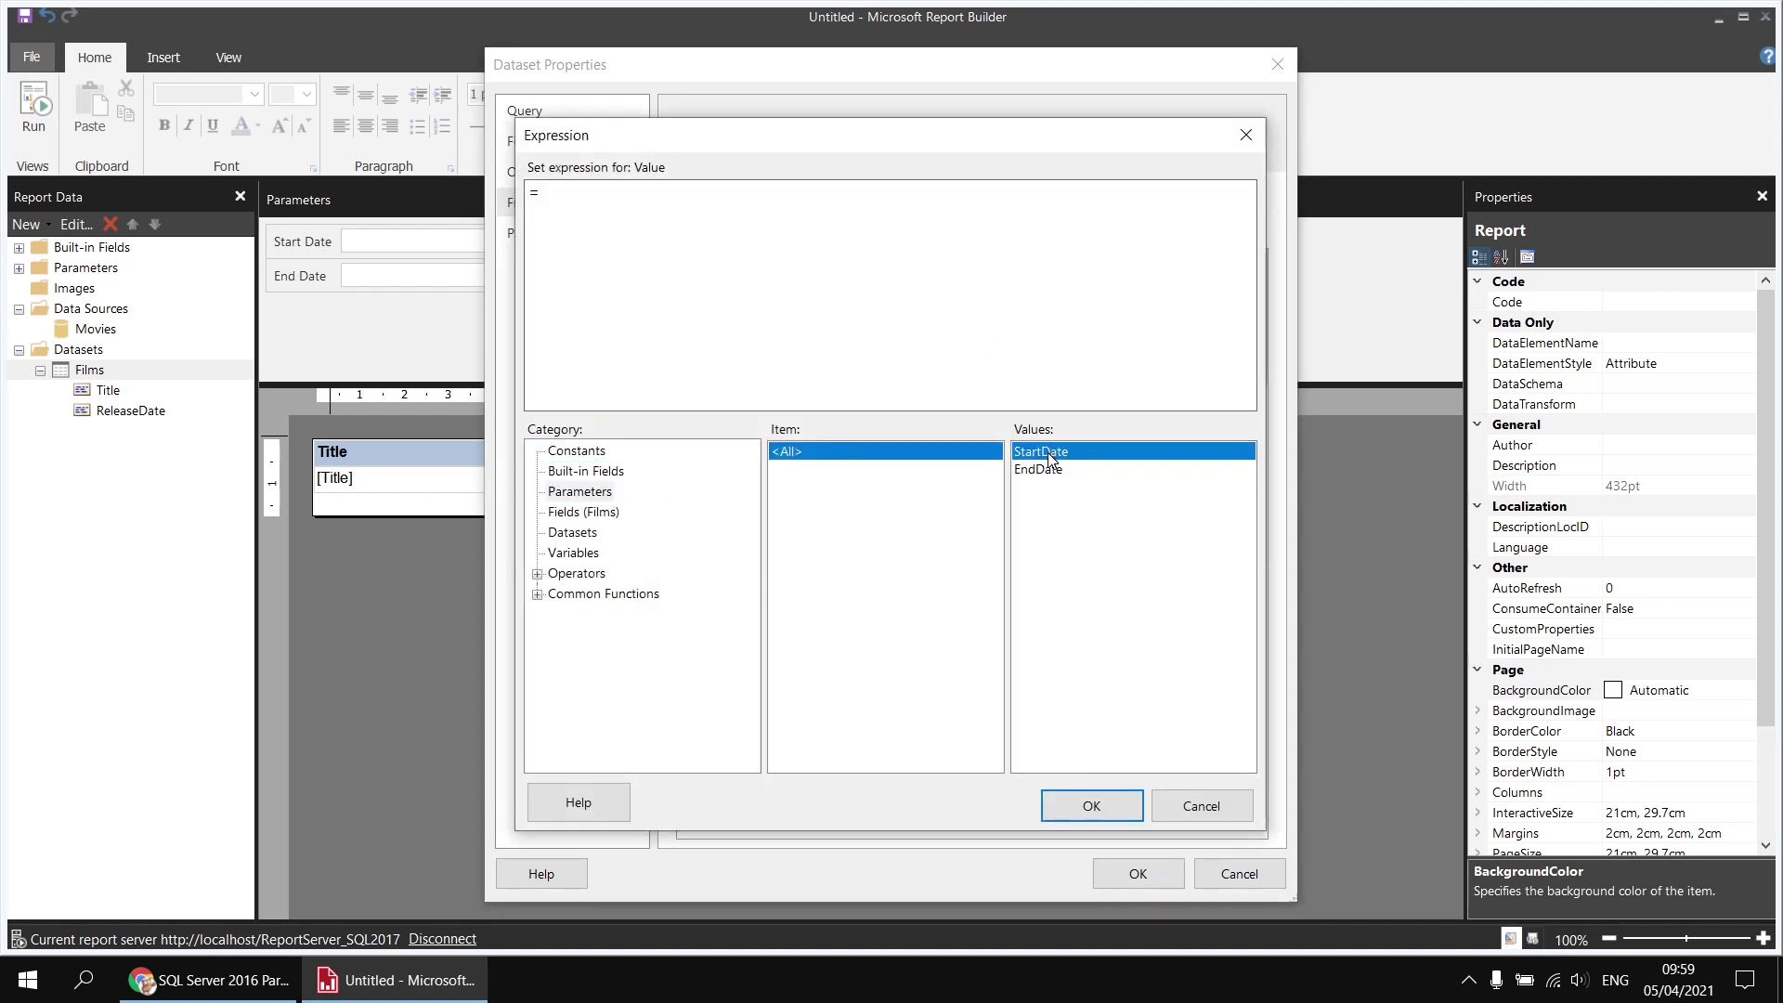
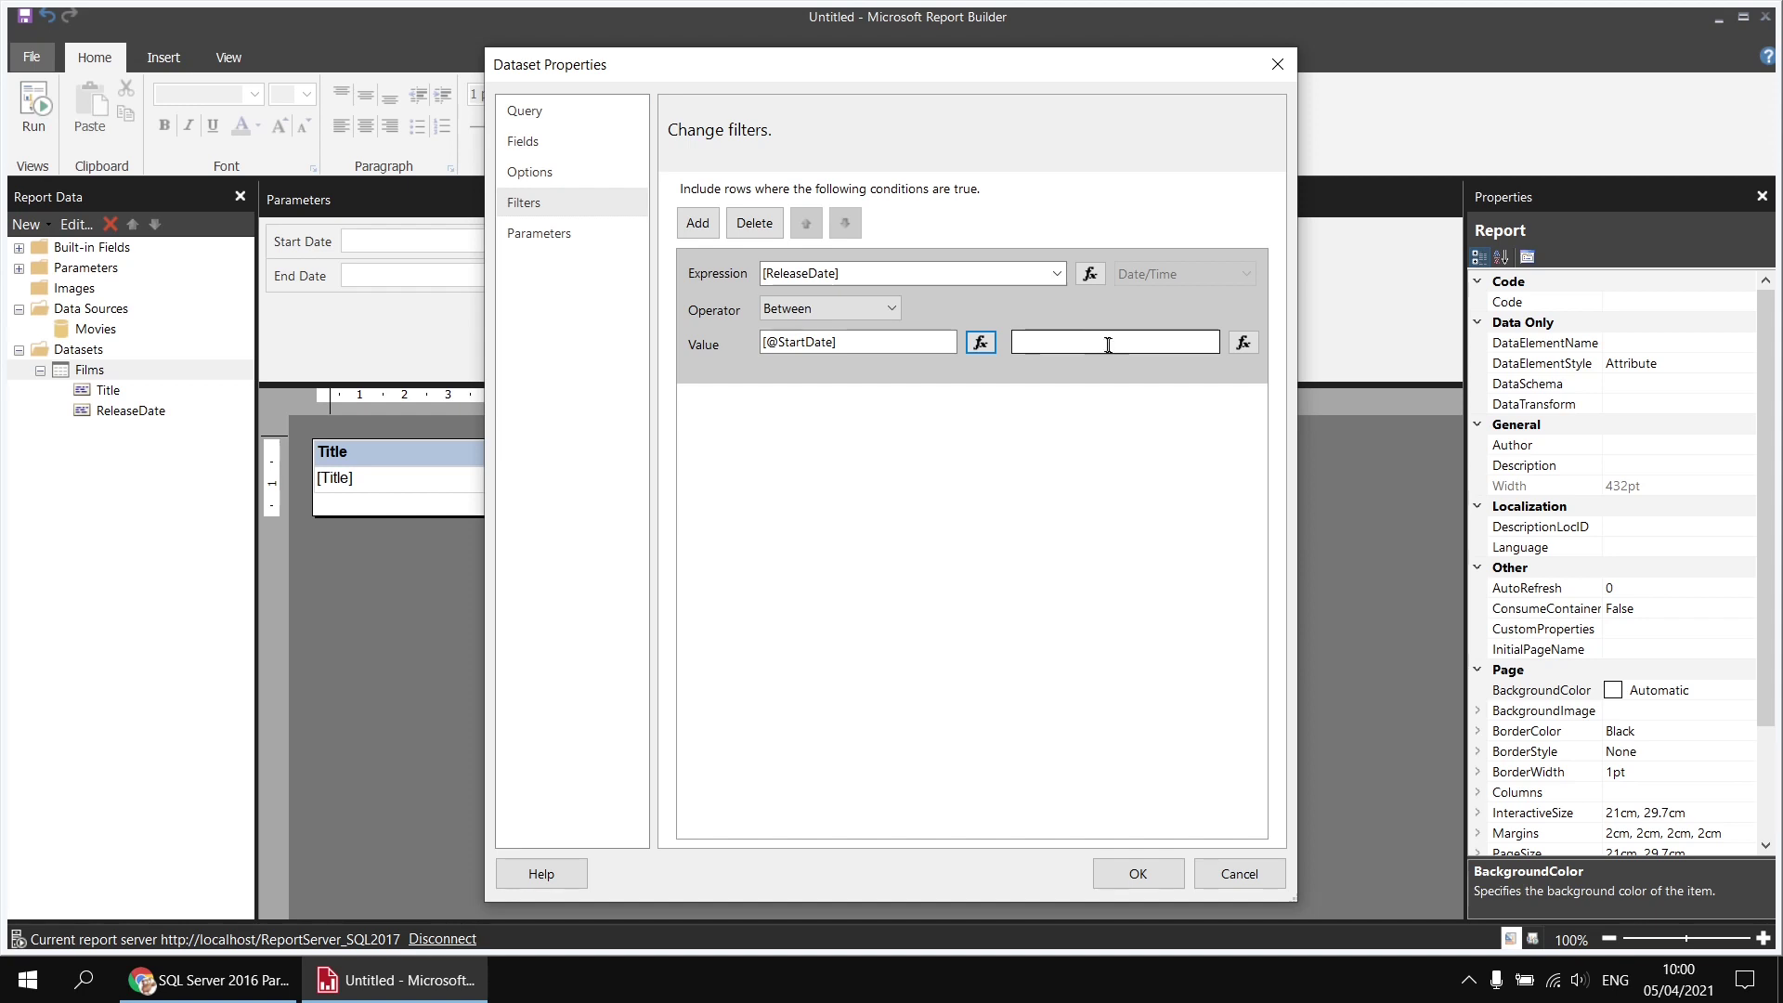
Begin the filter's second value expression with =IIf(IsNothing(Parameters!EndDate.Value) to test for a null end date
left_click(1244, 343)
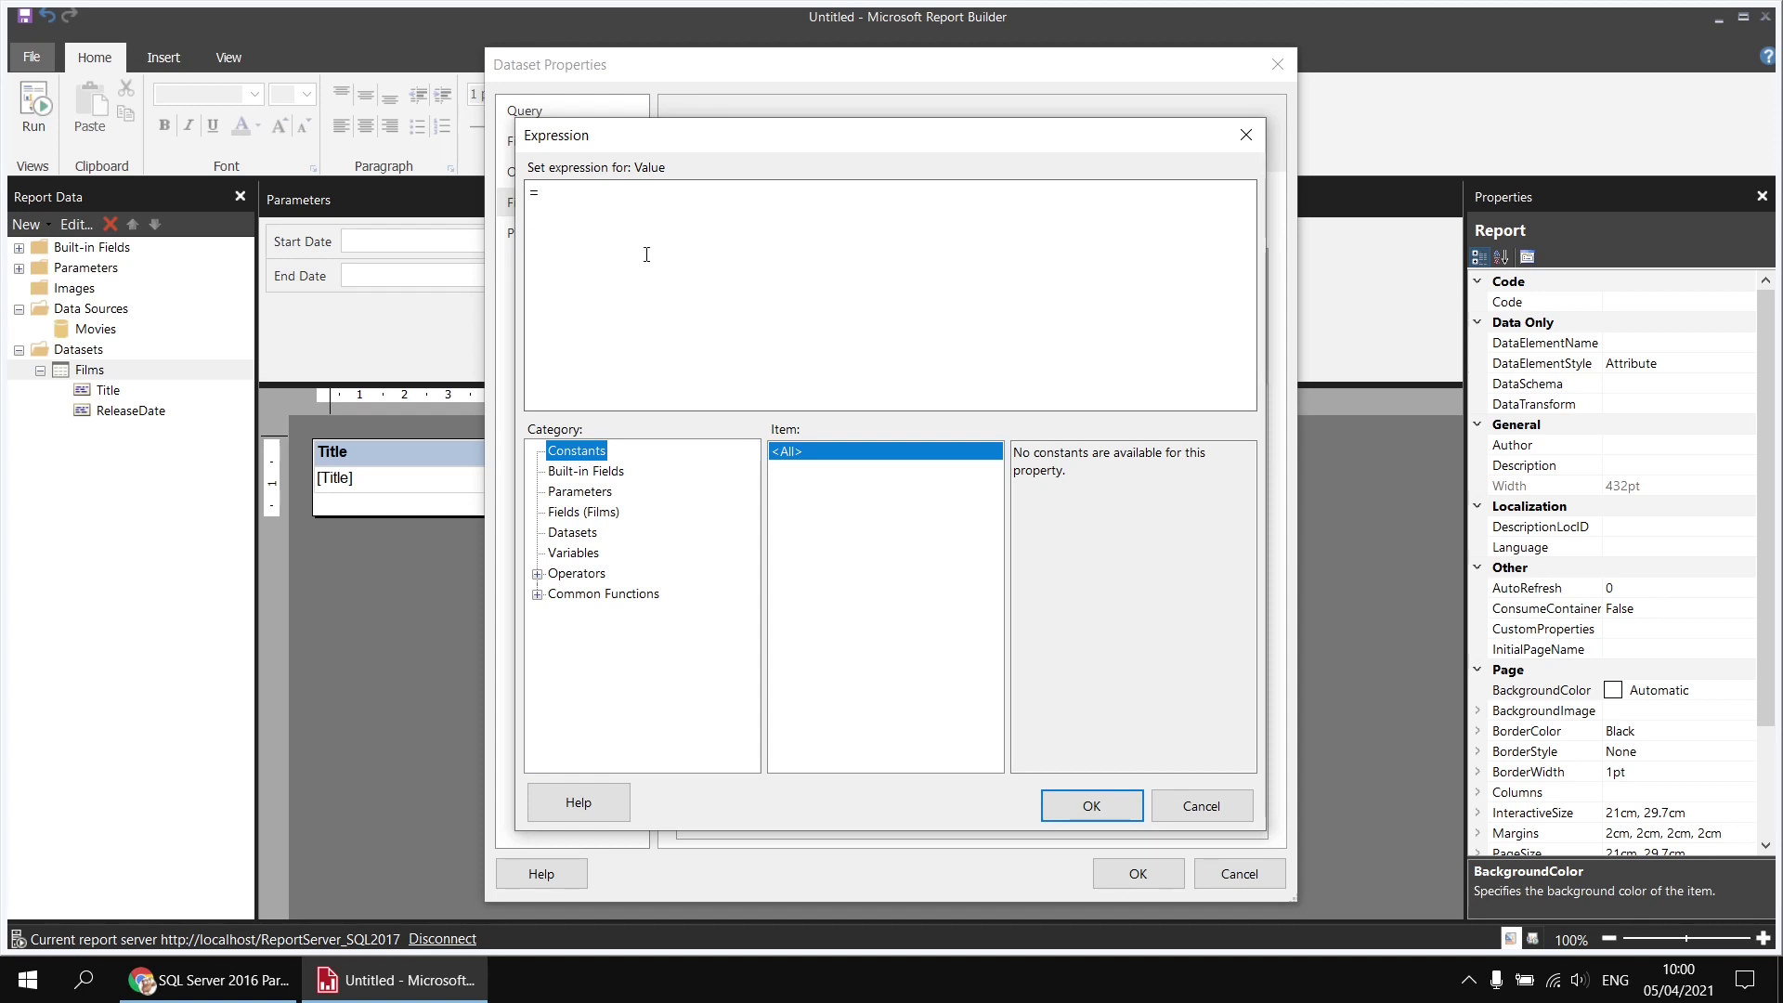
left_click(537, 594)
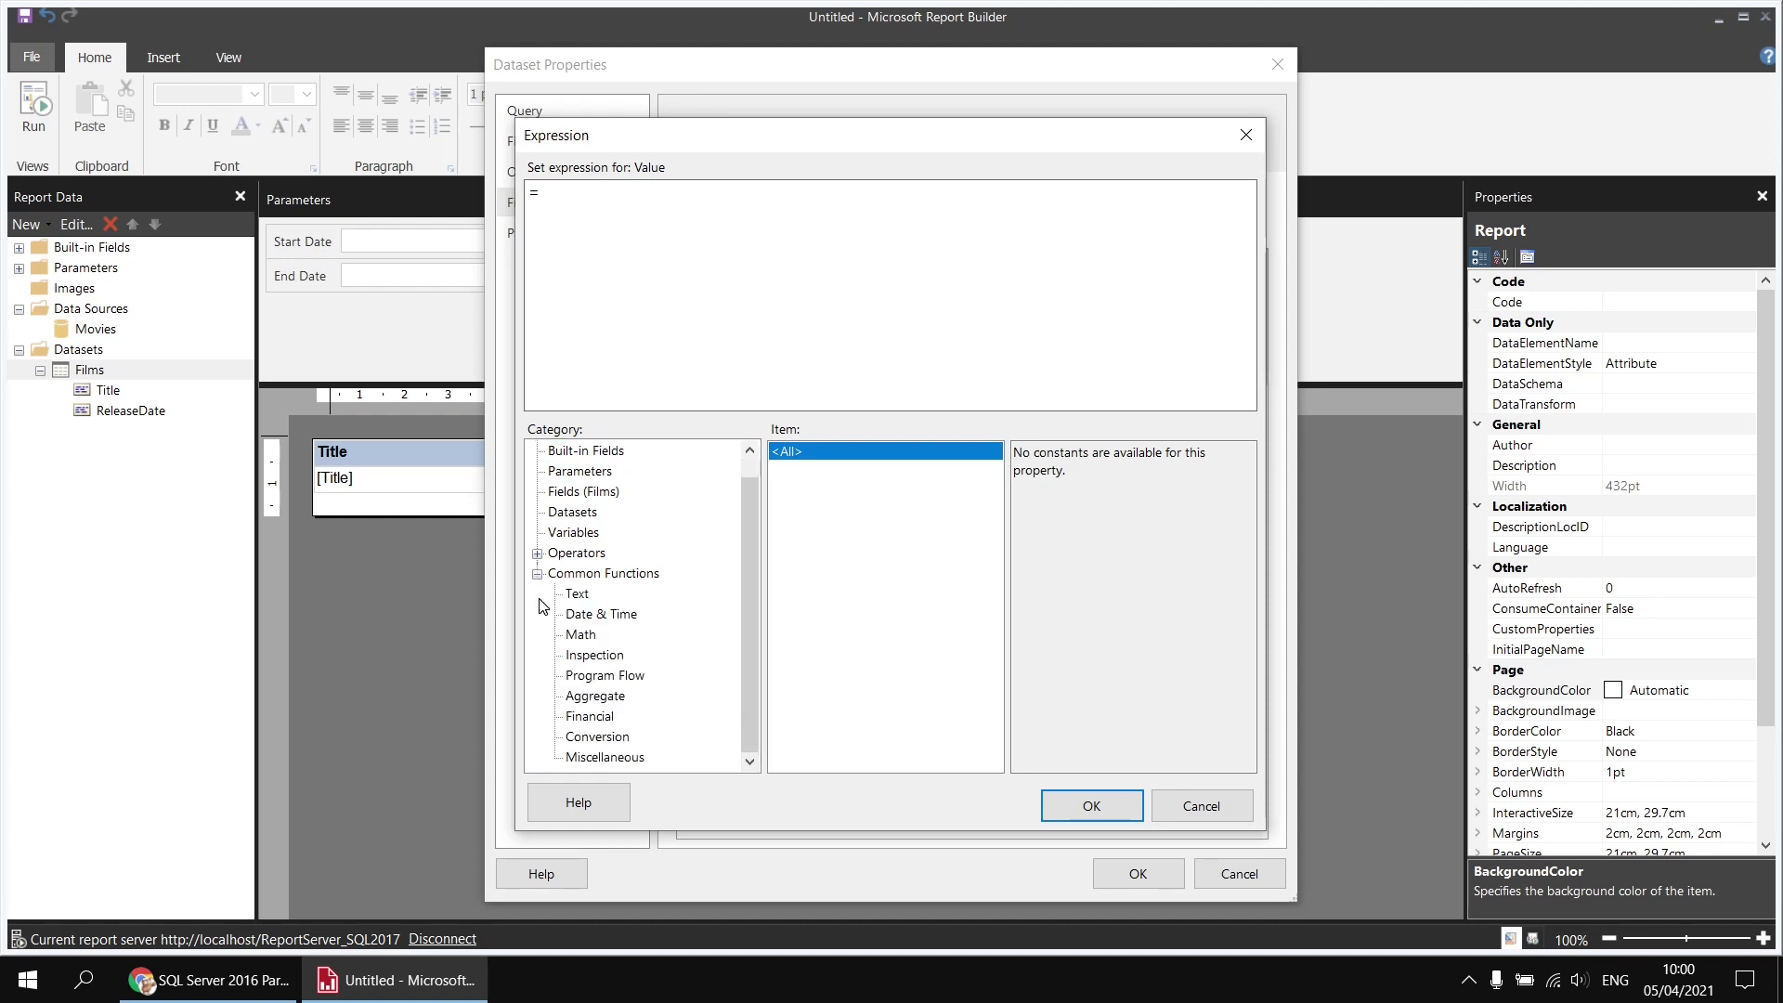
left_click(602, 677)
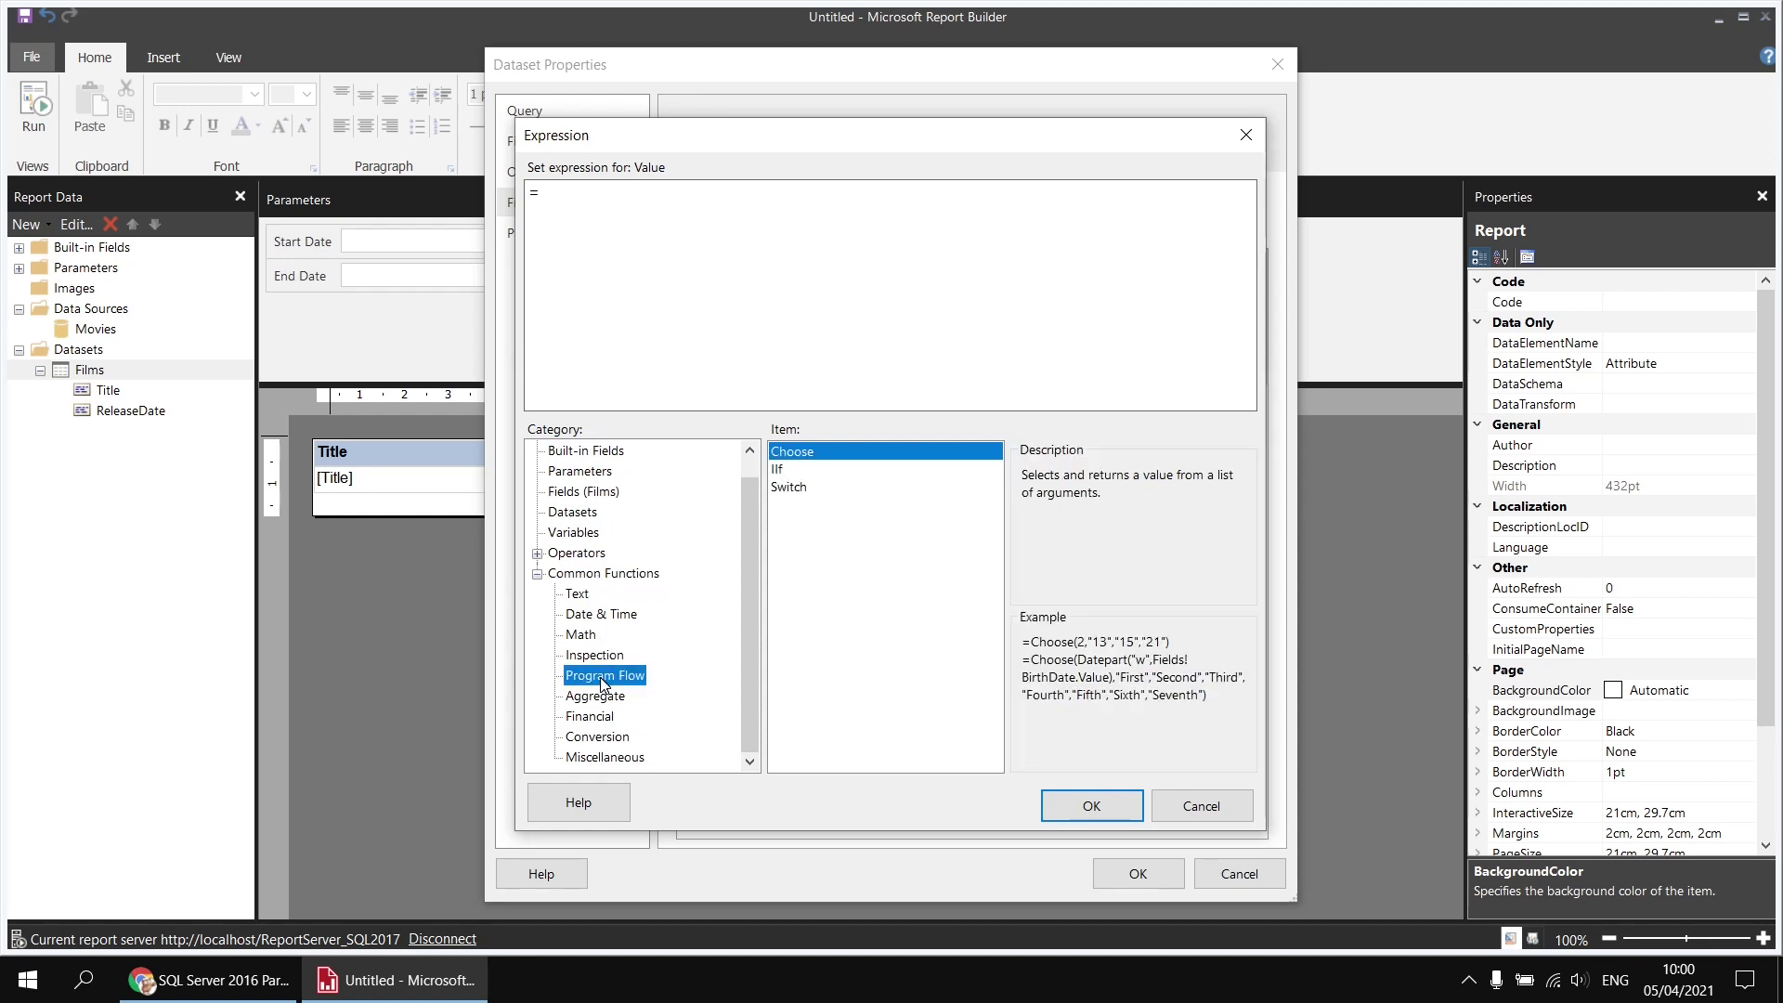
double_click(791, 467)
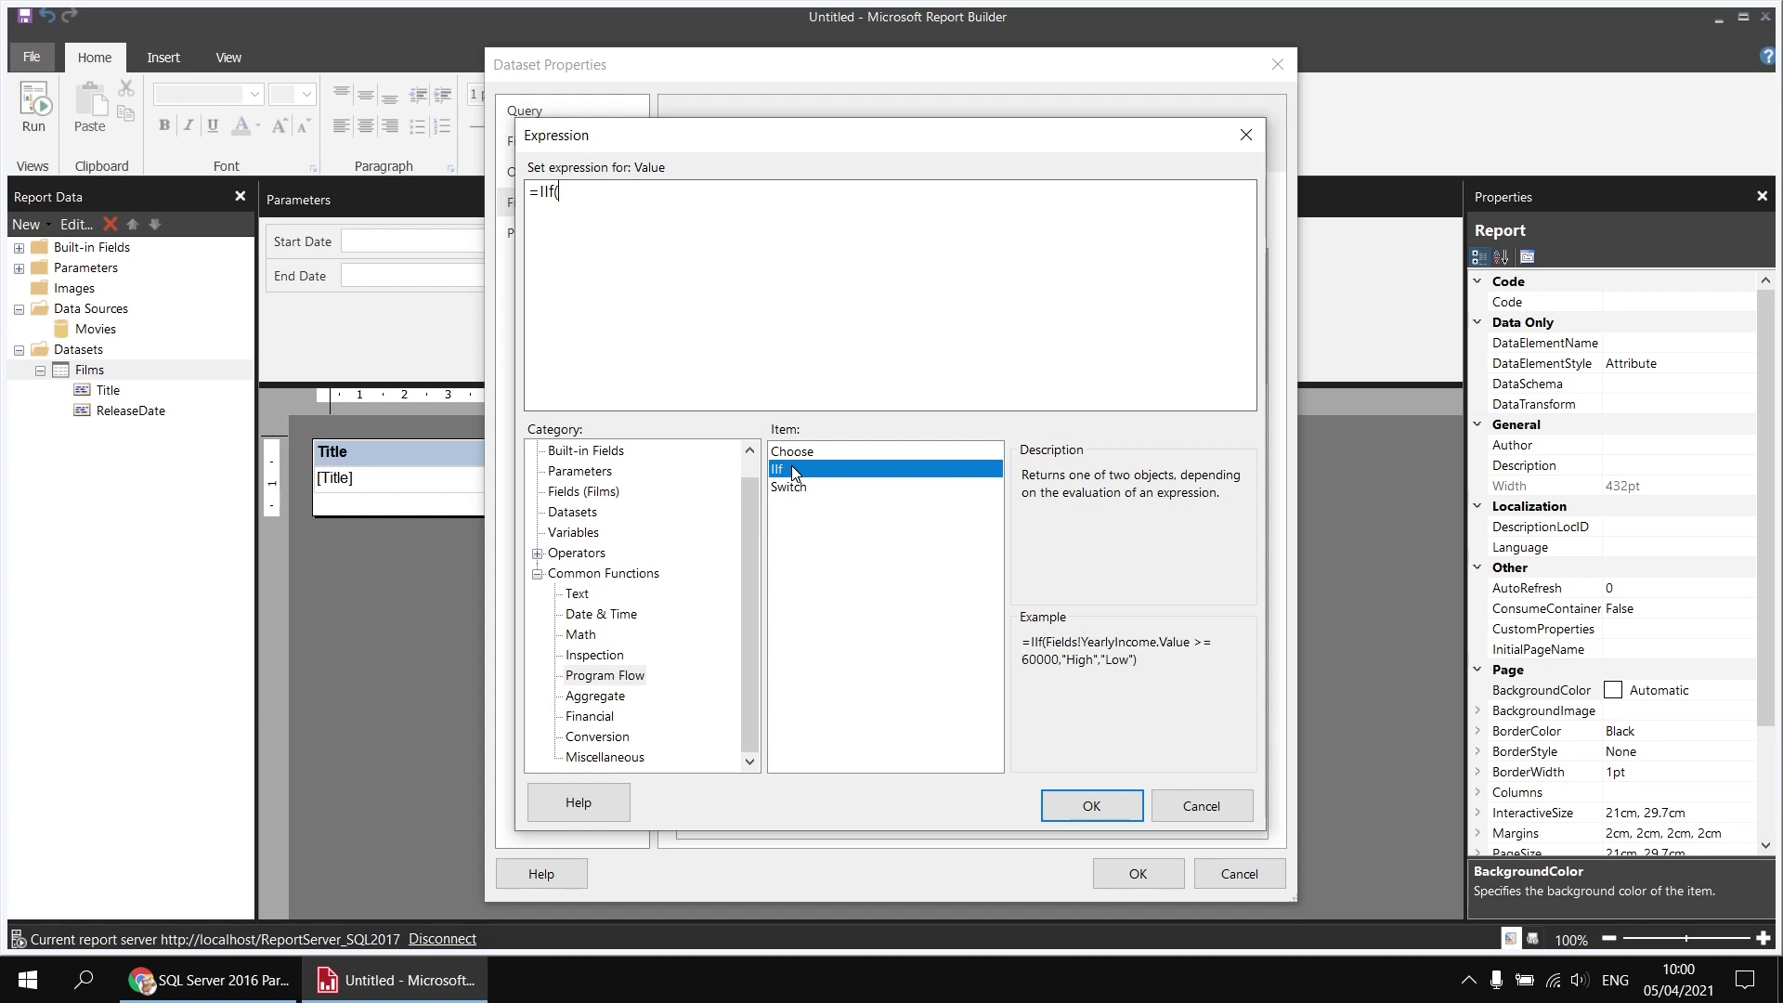
left_click(587, 658)
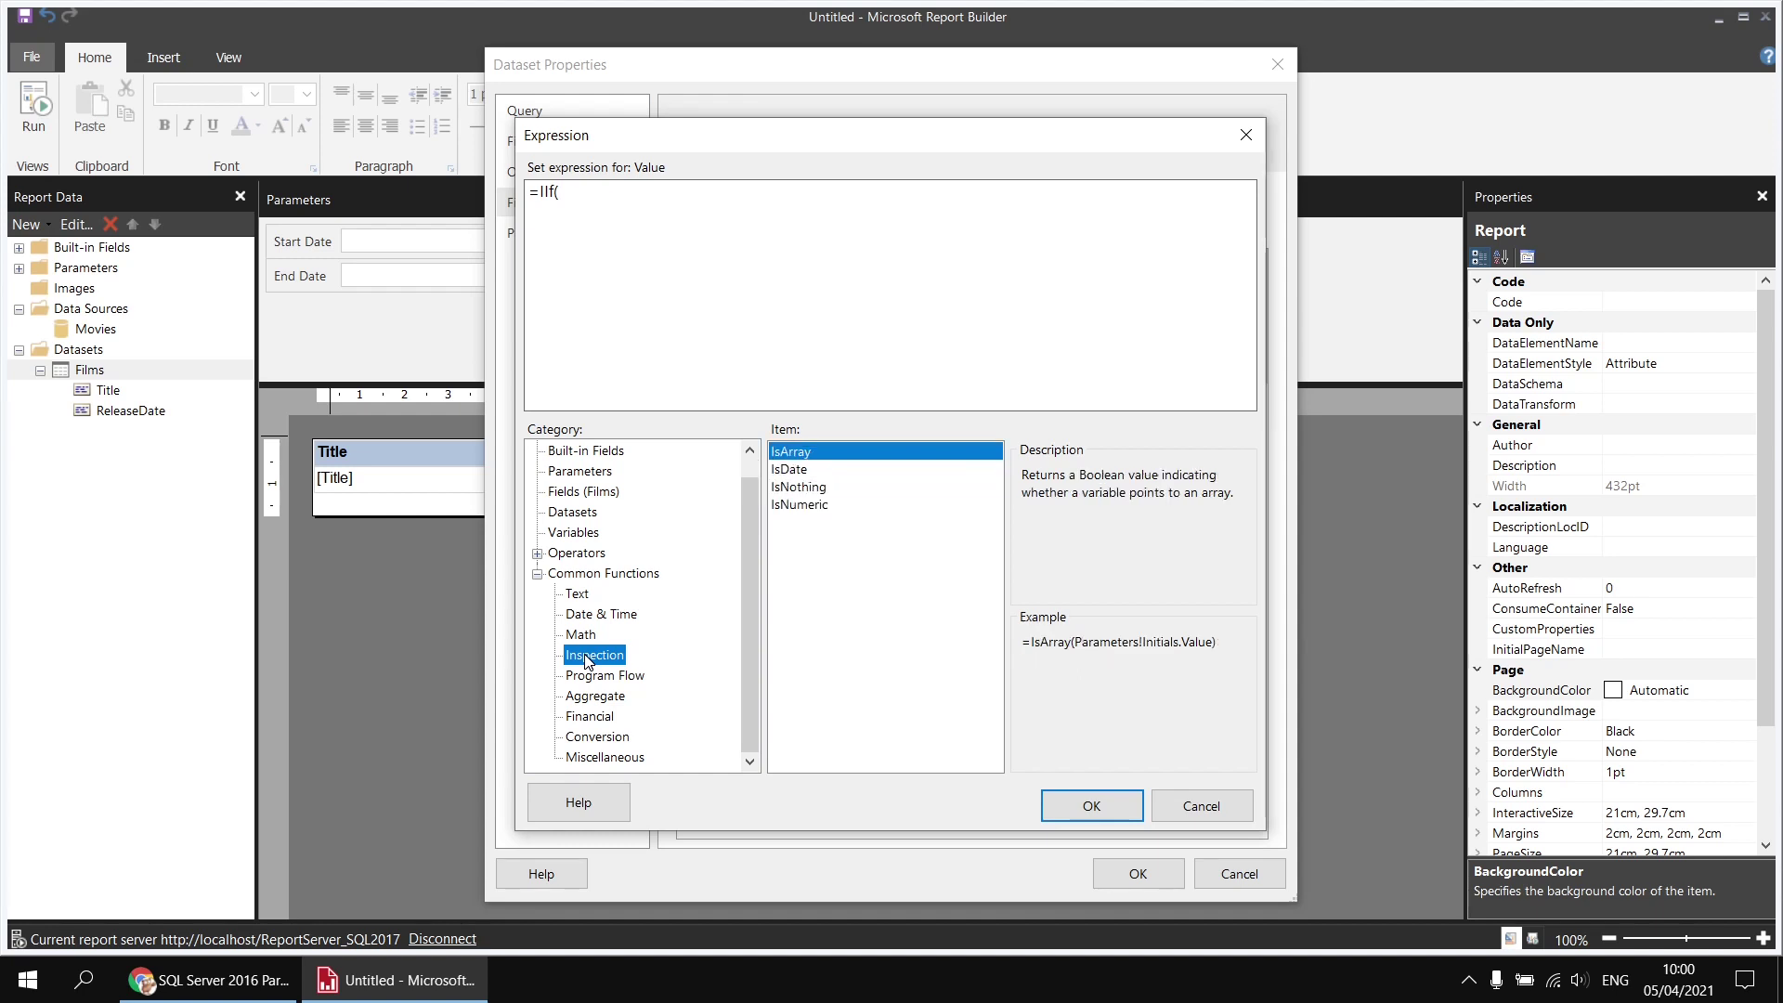
double_click(799, 488)
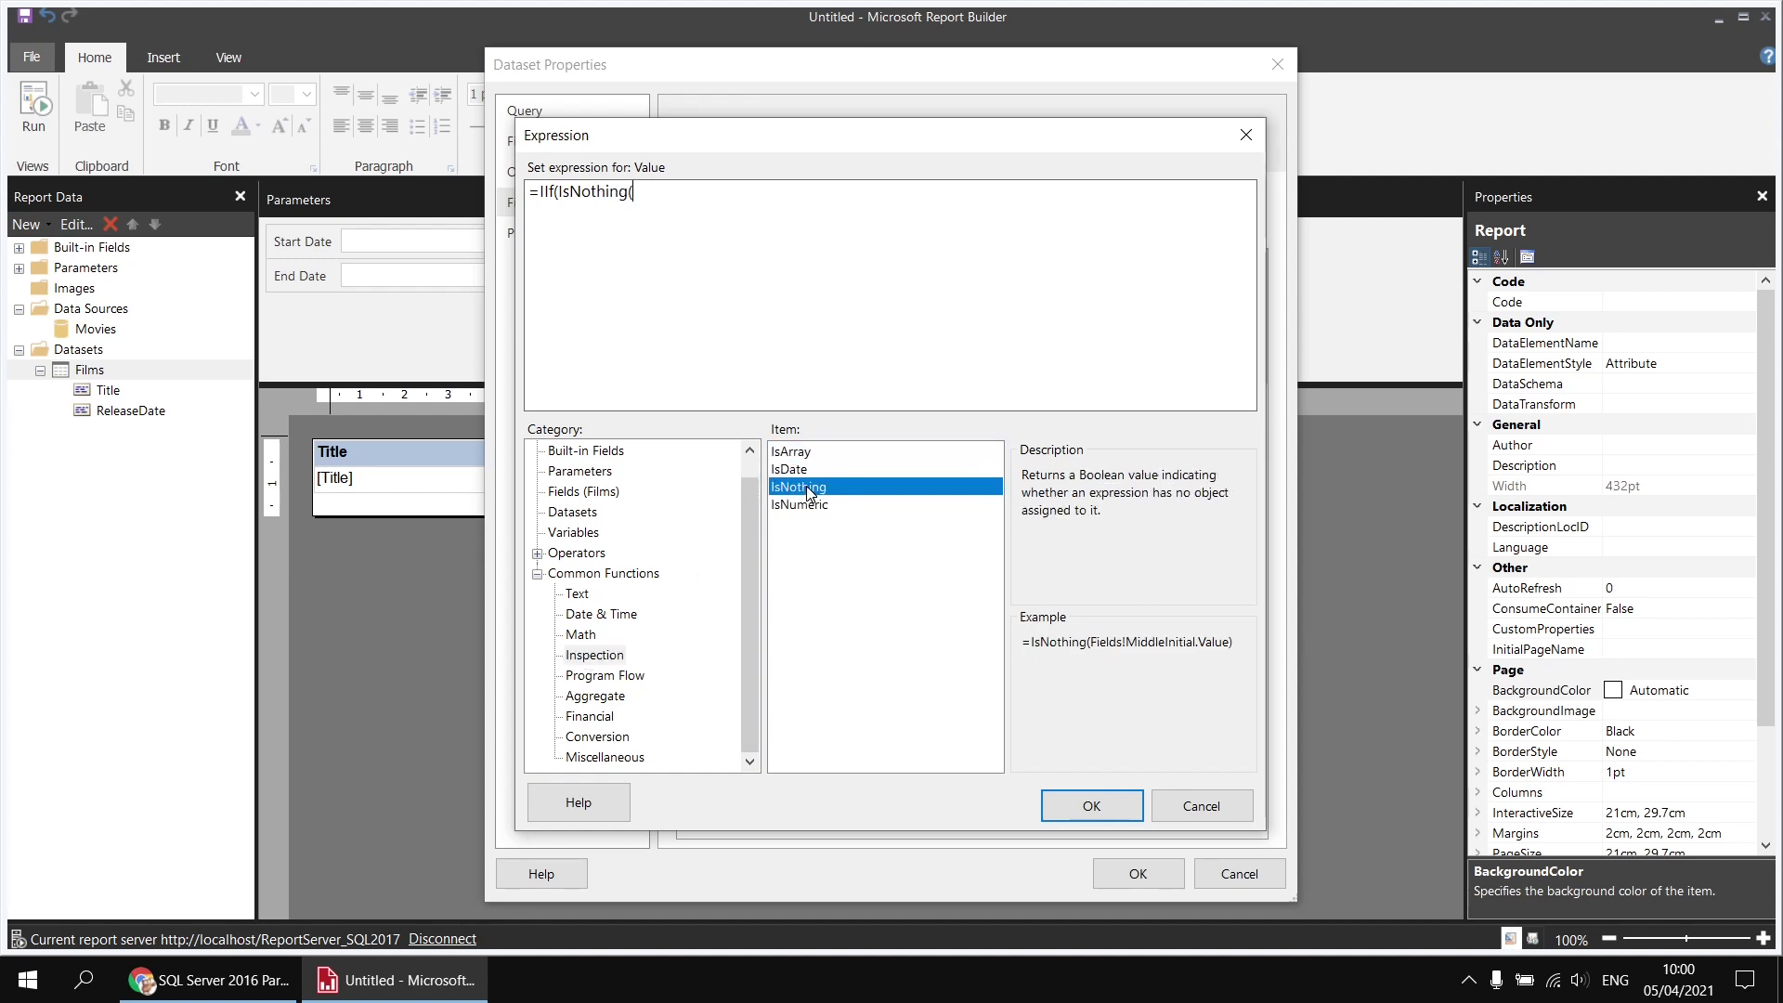
left_click(582, 472)
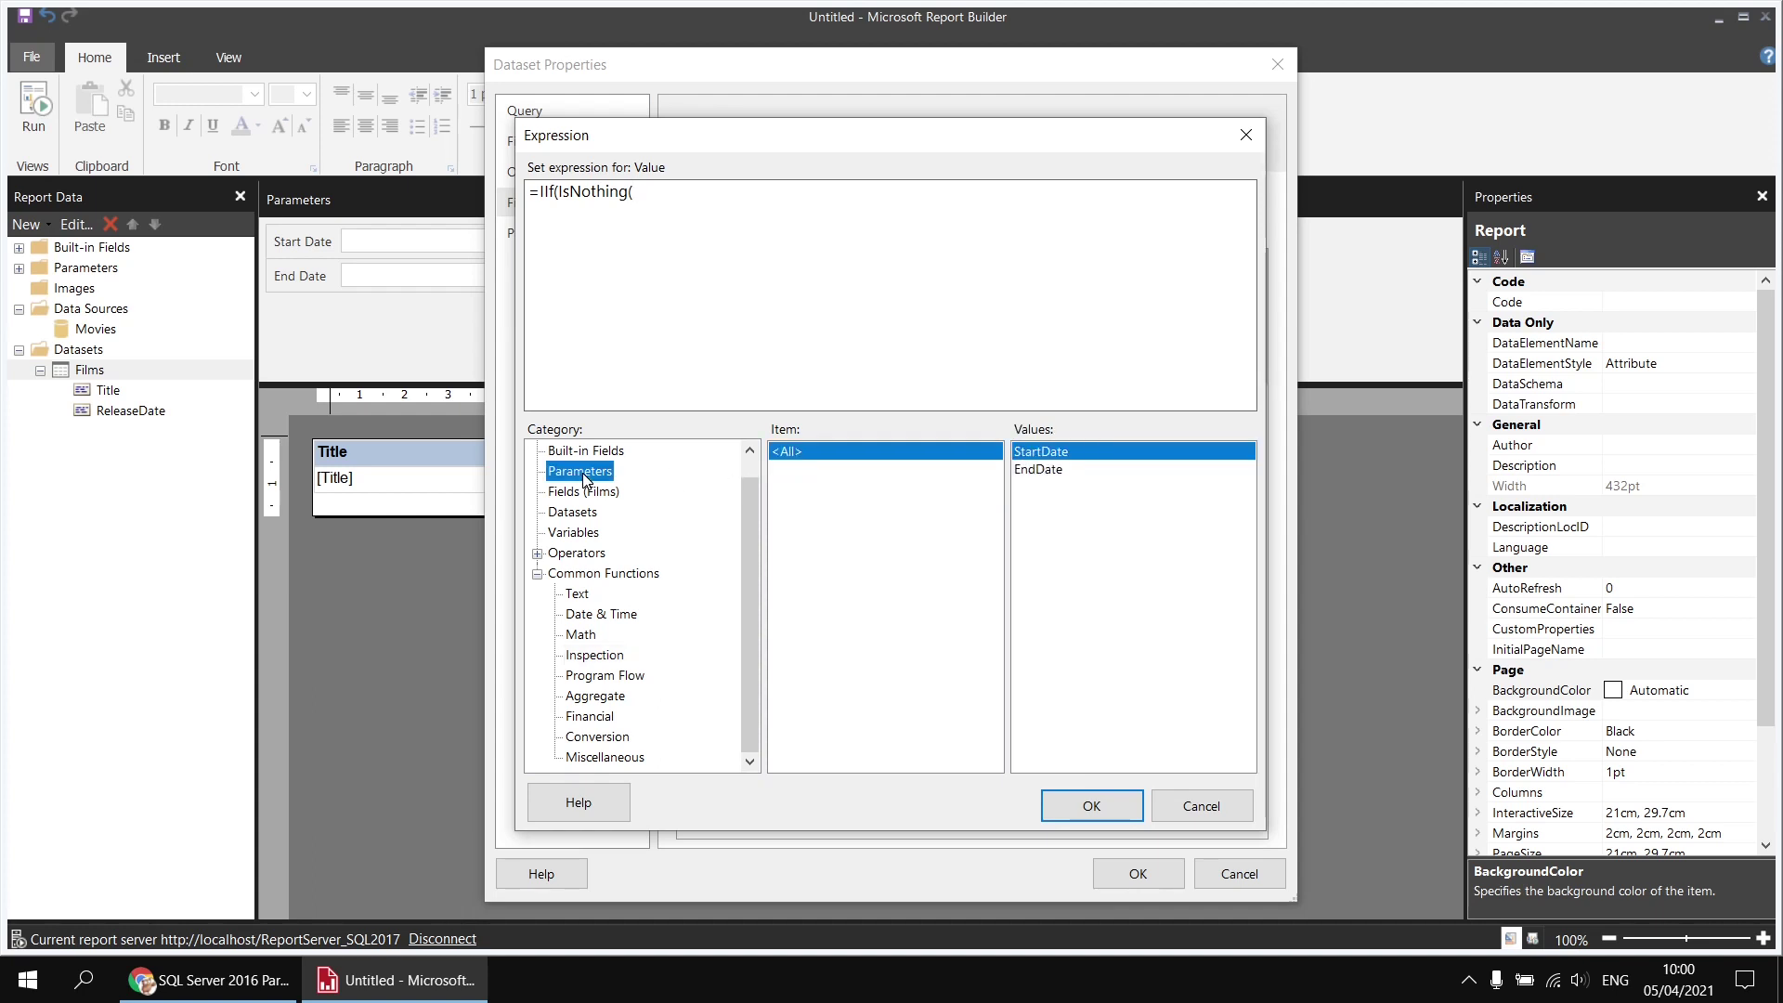
left_click(1037, 473)
double_click(1038, 471)
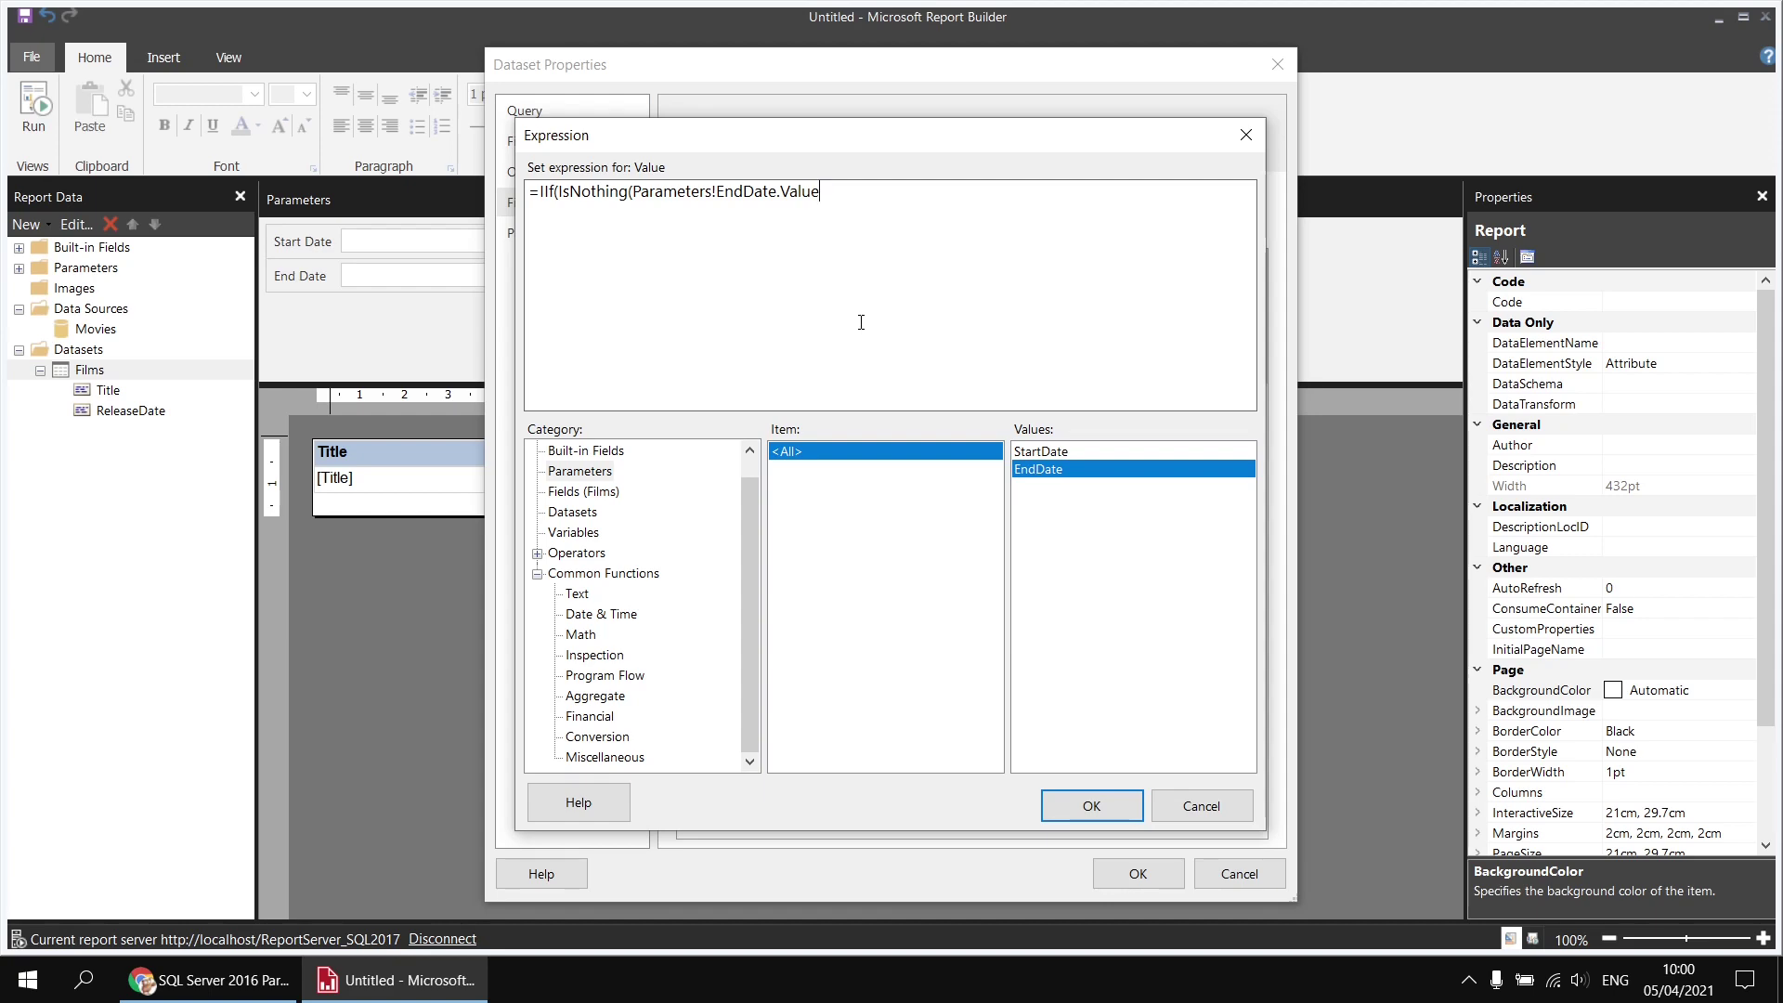
type(")")
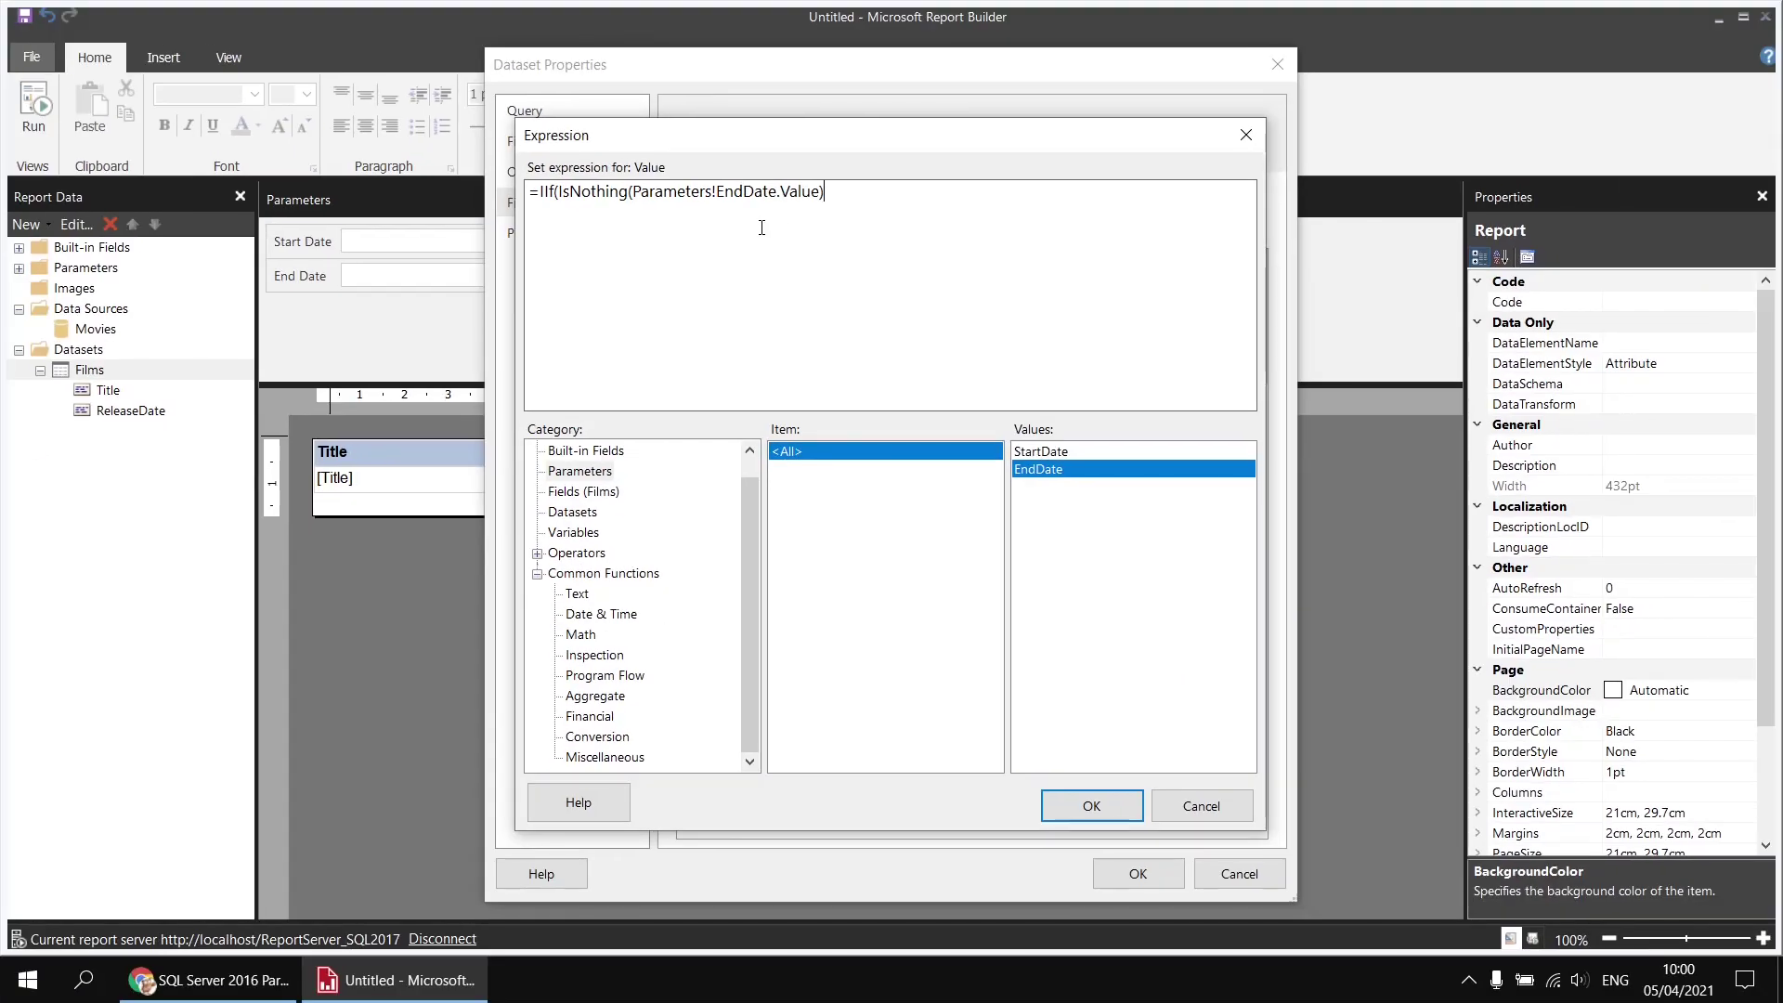
Complete the IIf expression with Parameters!StartDate.Value as the true result and Parameters!EndDate.Value as the false result, and save the dataset
type(",")
double_click(1062, 451)
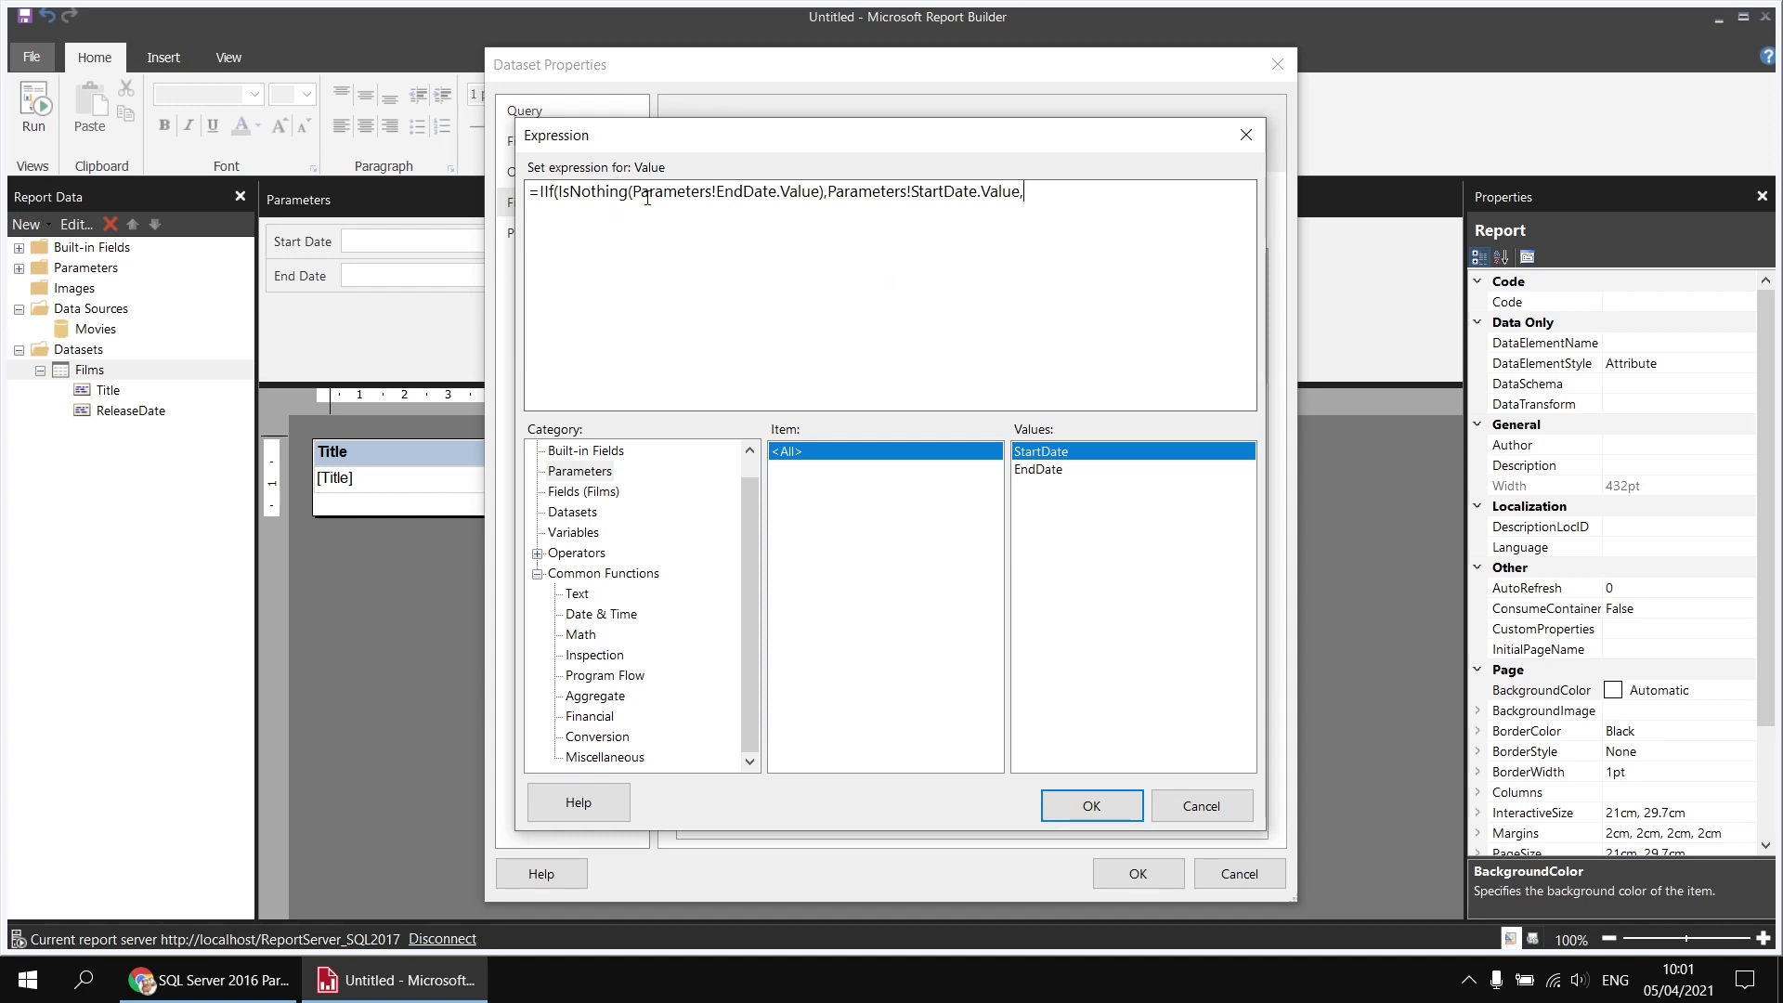
double_click(1048, 472)
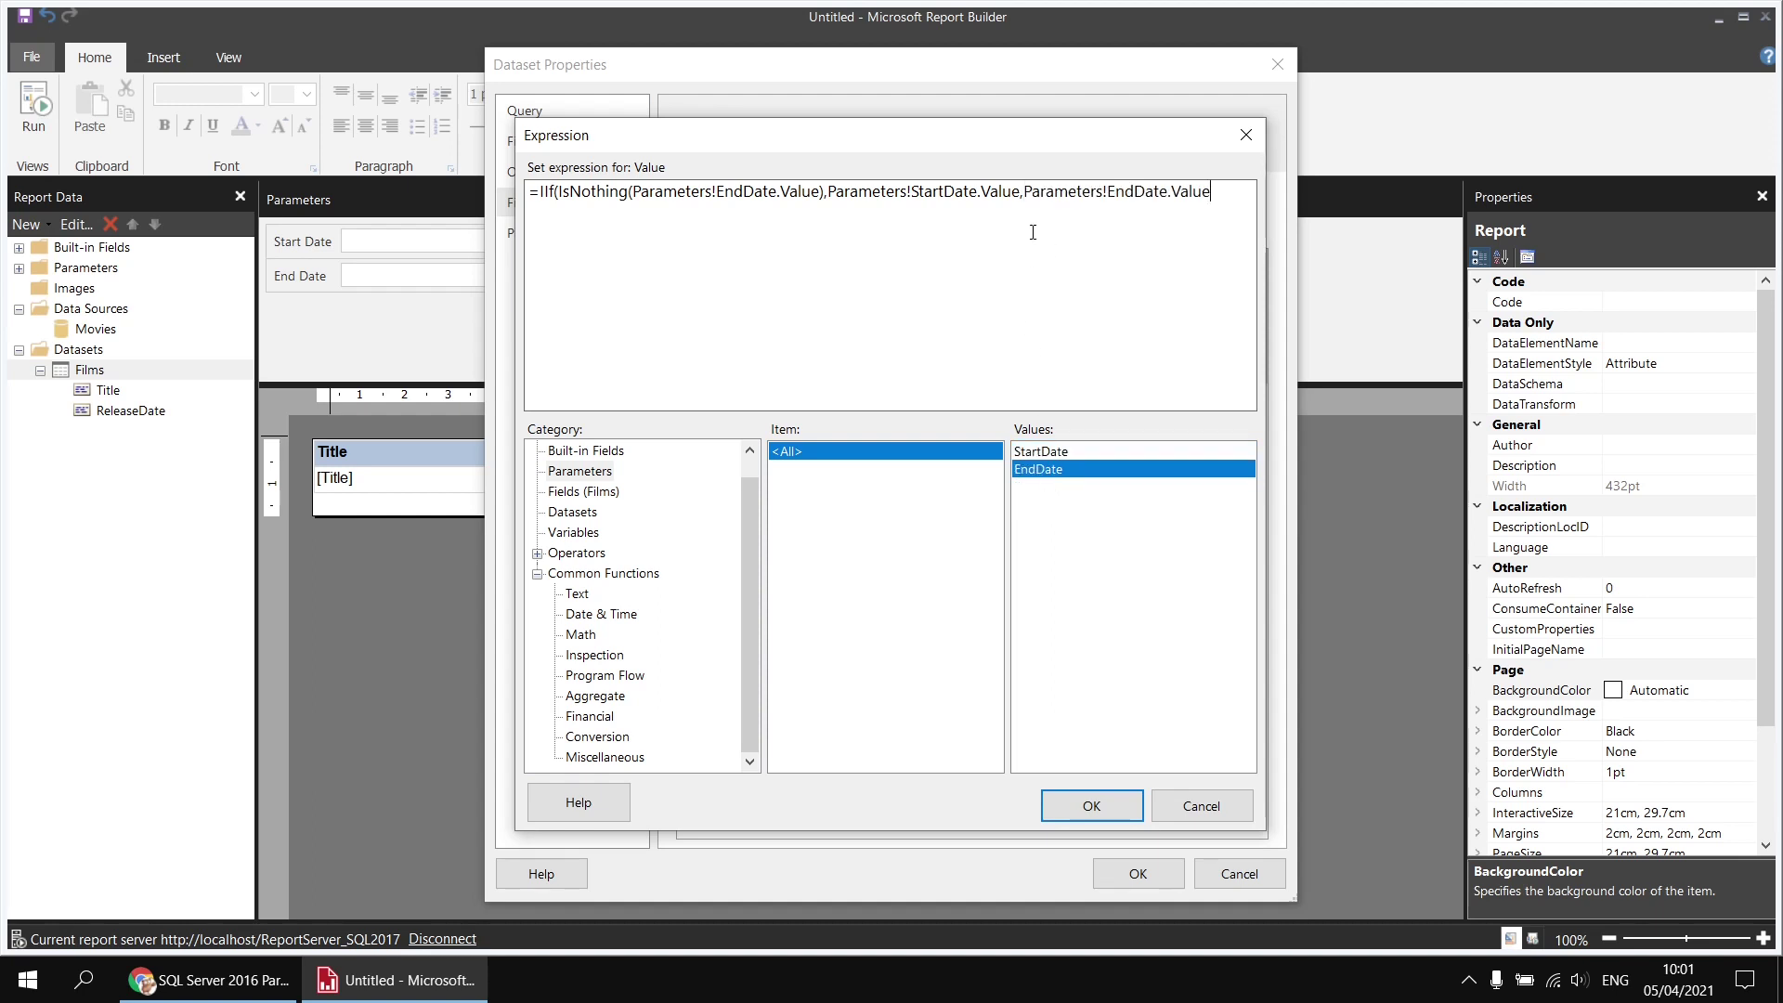
type(")")
left_click(1104, 808)
left_click(1129, 871)
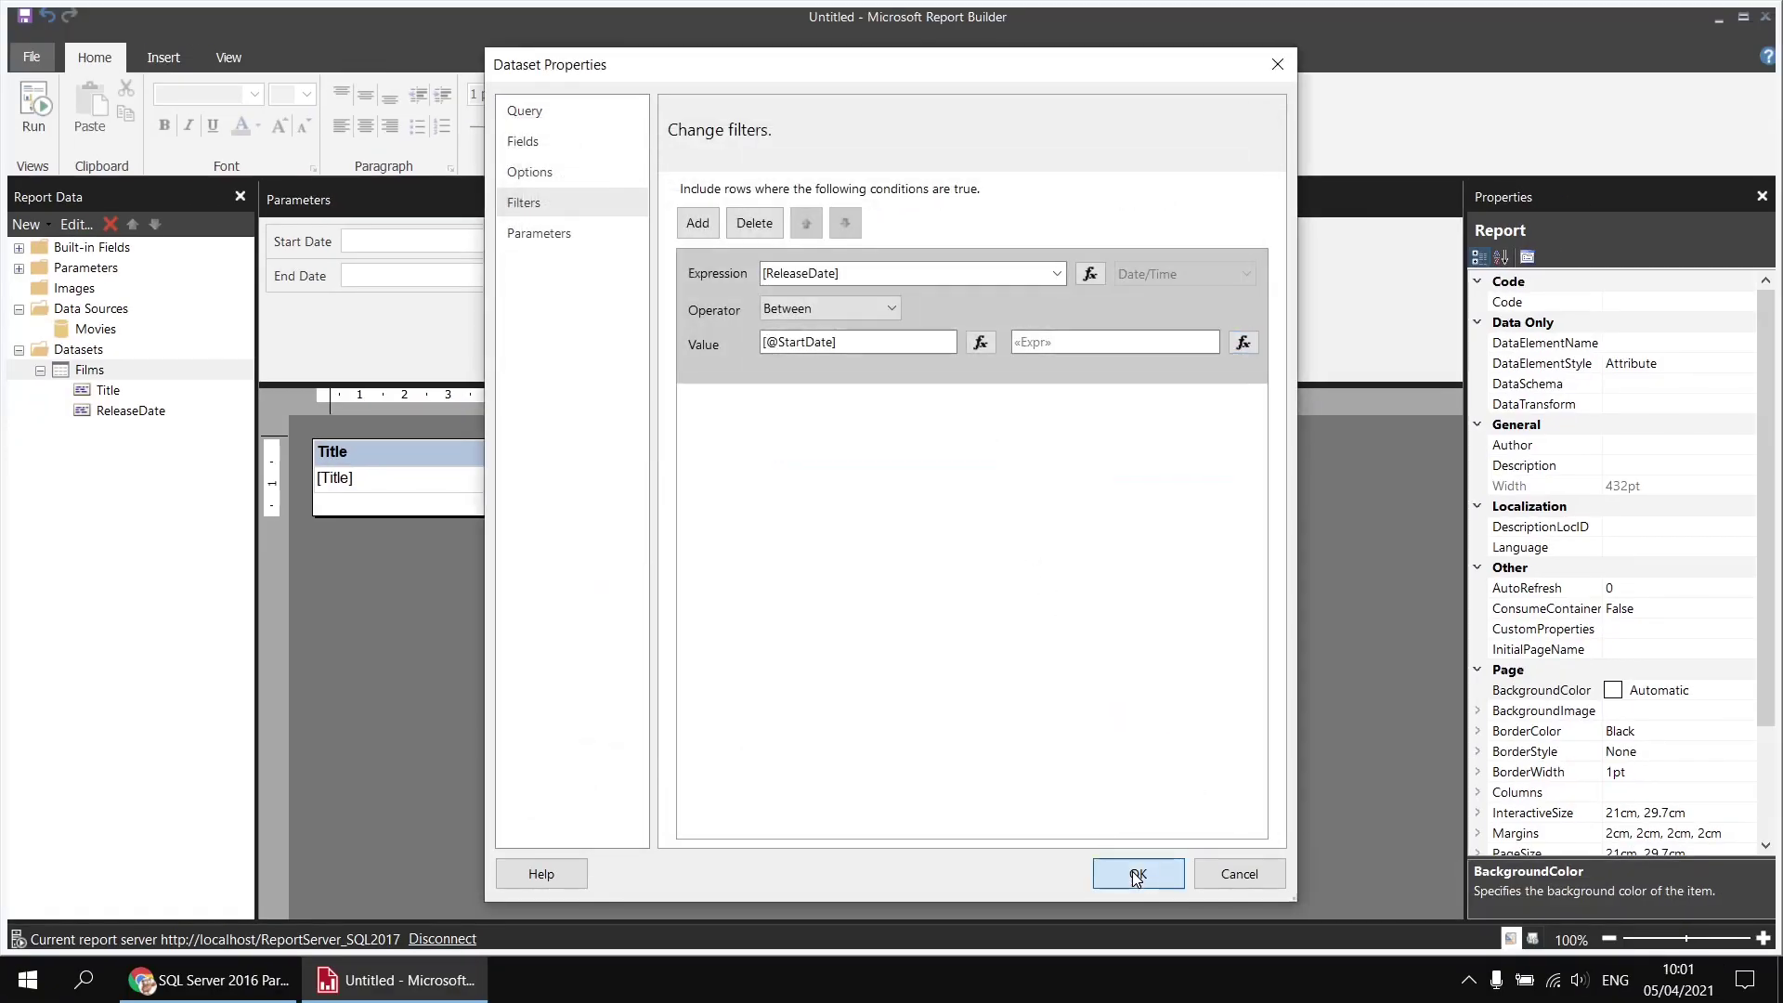
Run the report with a start date of 8/09/2016 and the end date left null
left_click(36, 109)
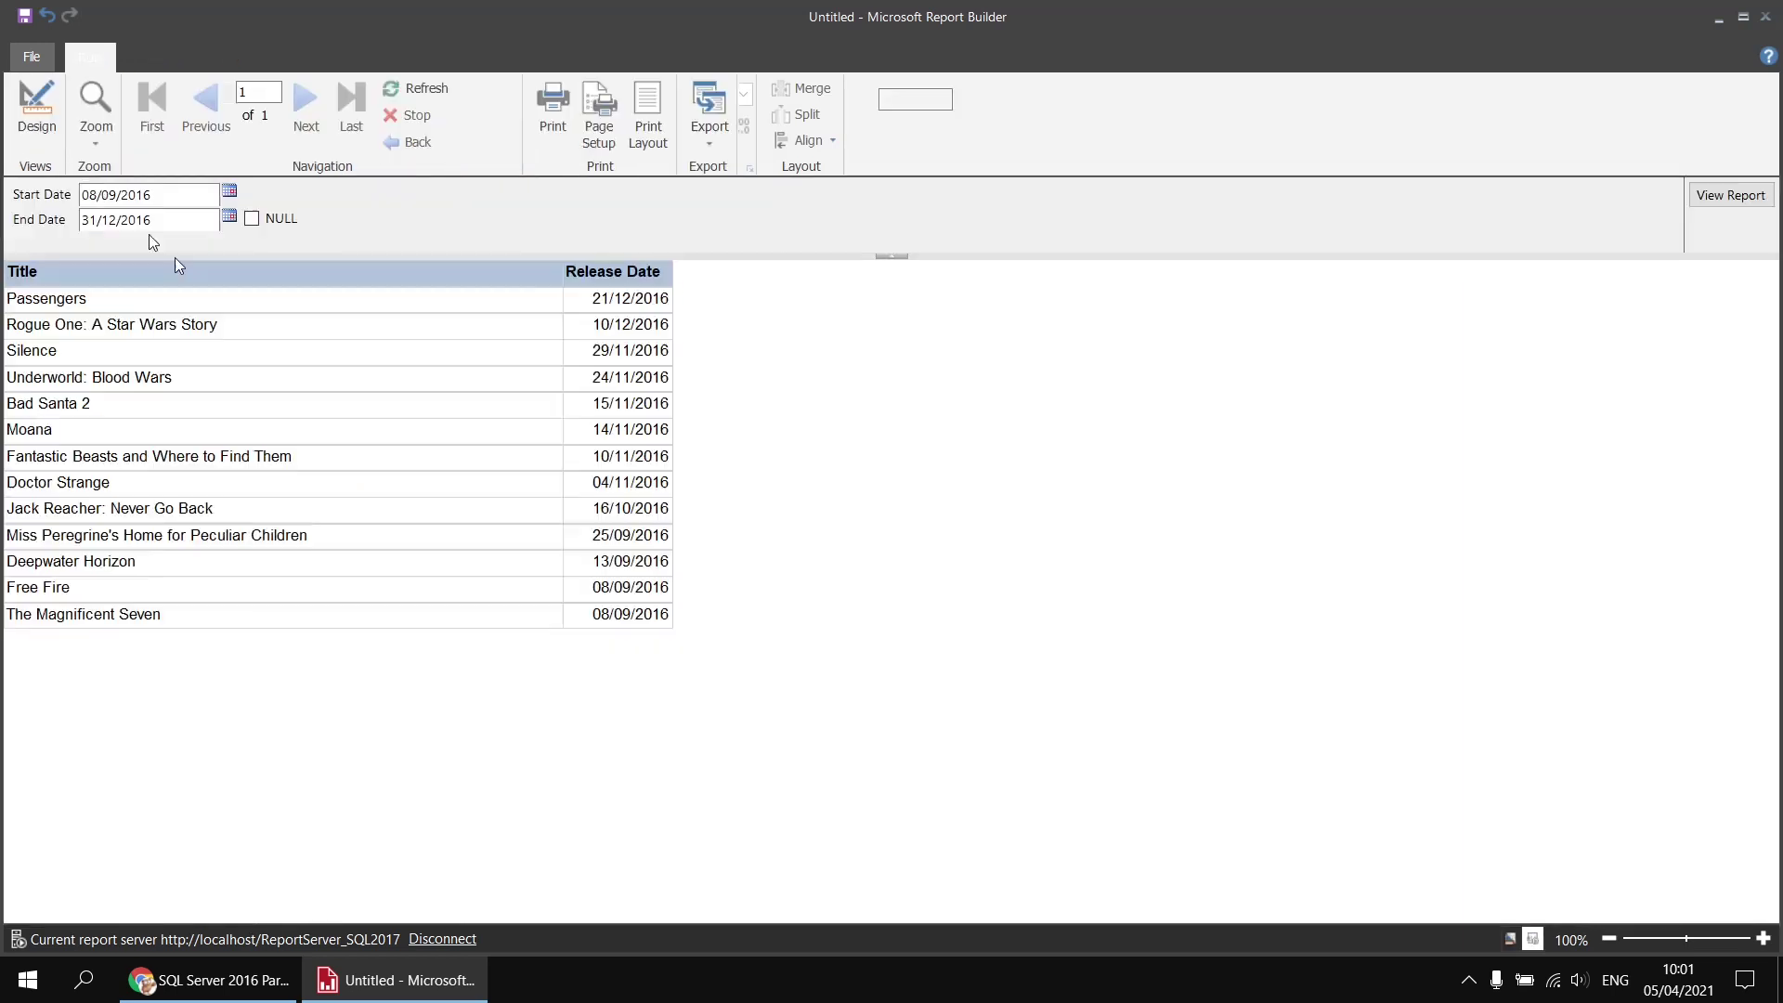
left_click(123, 195)
type("1")
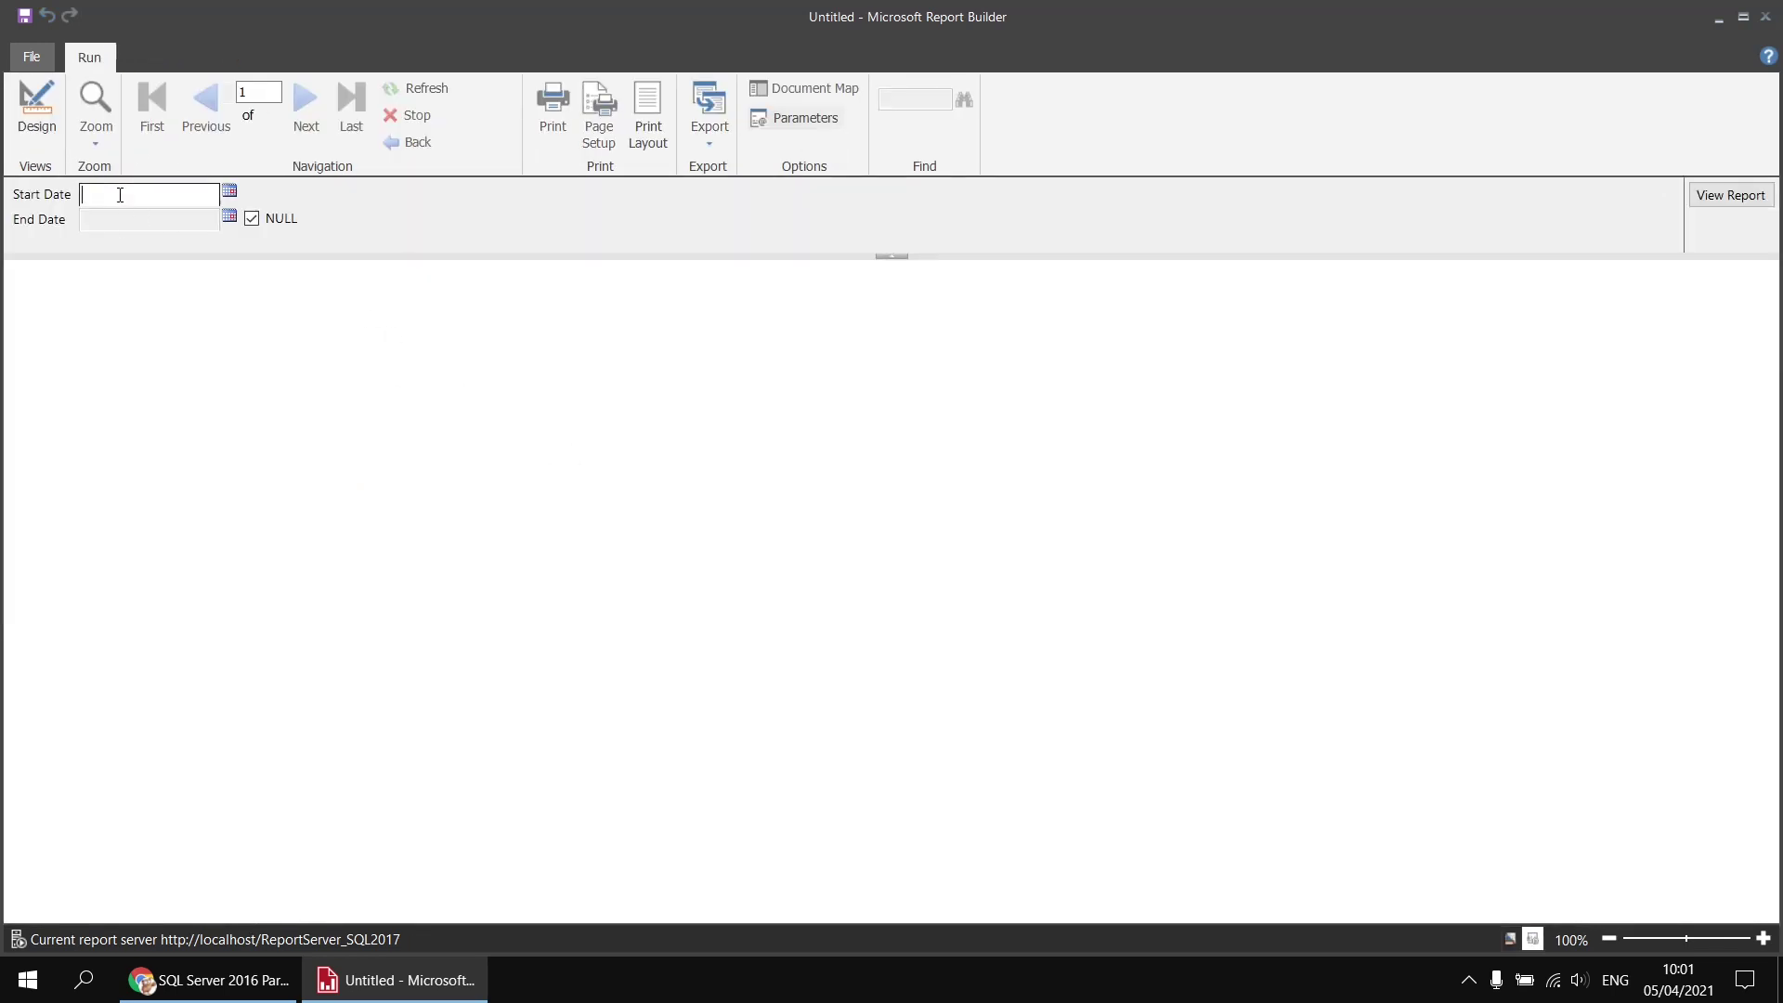
type("/1")
key("BackSpace")
key("BackSpace")
key("BackSpace")
type("8/09/2016")
left_click(1719, 195)
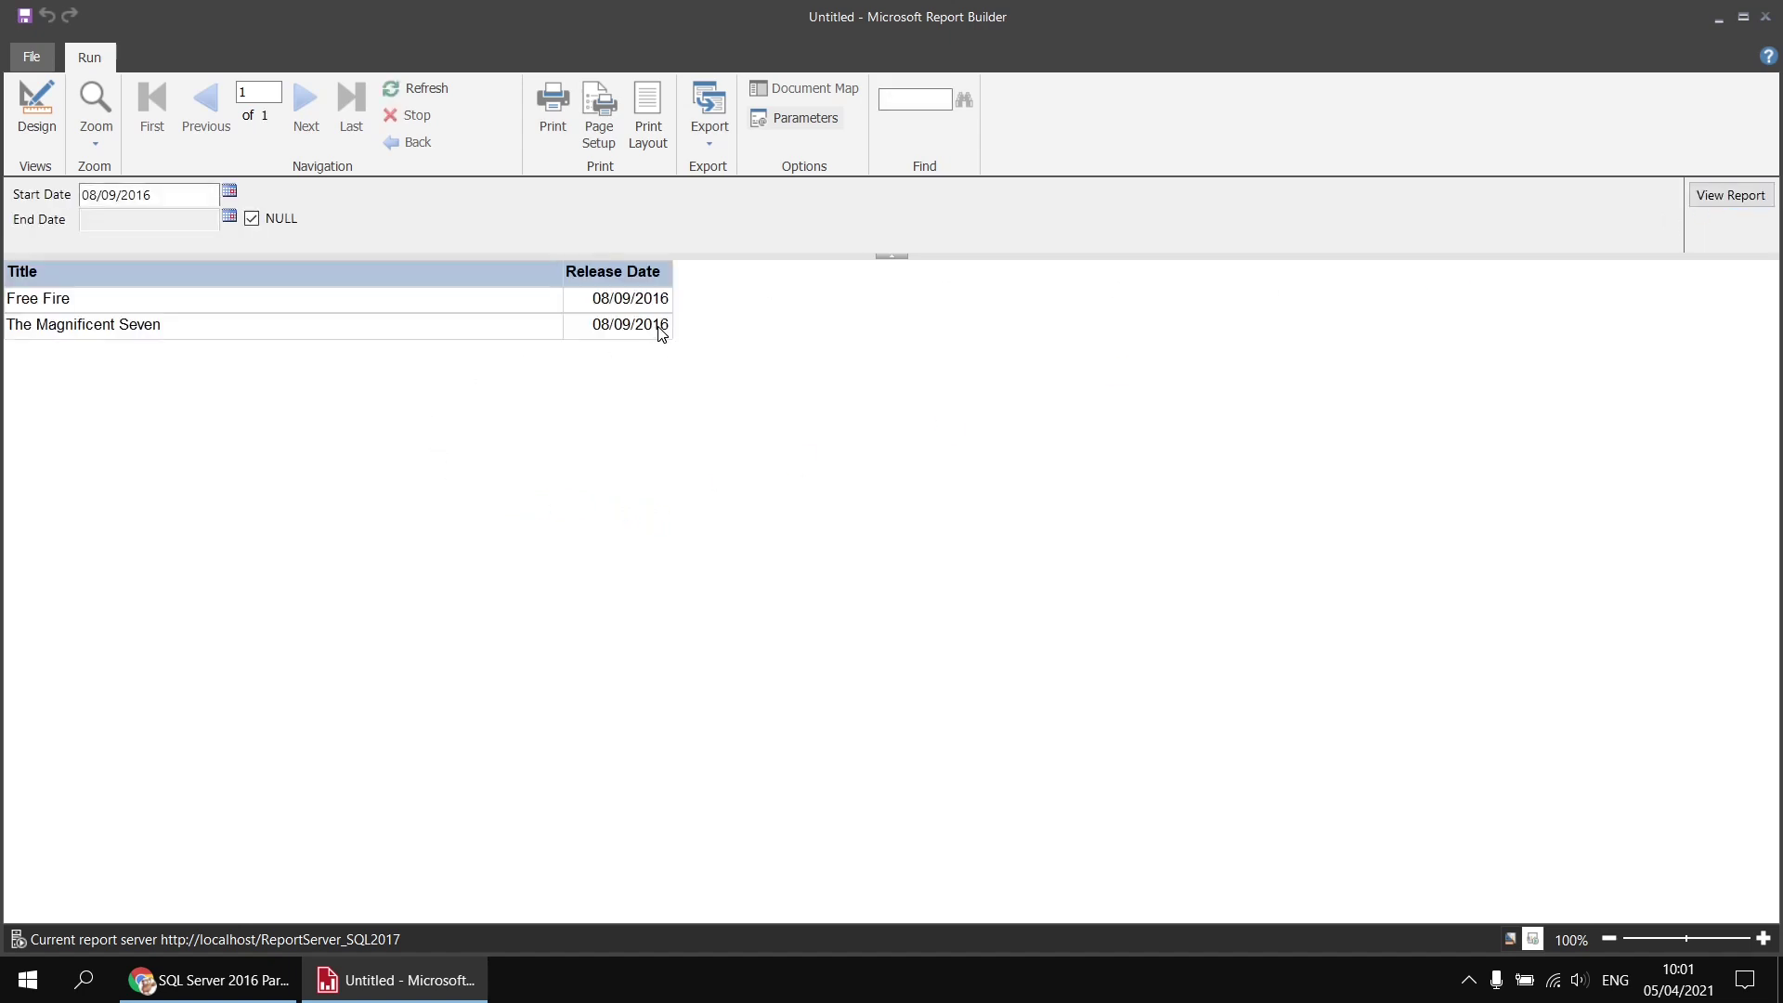
Clear the End Date's NULL option and rerun the report with an end date of 31/12/2016
left_click(252, 218)
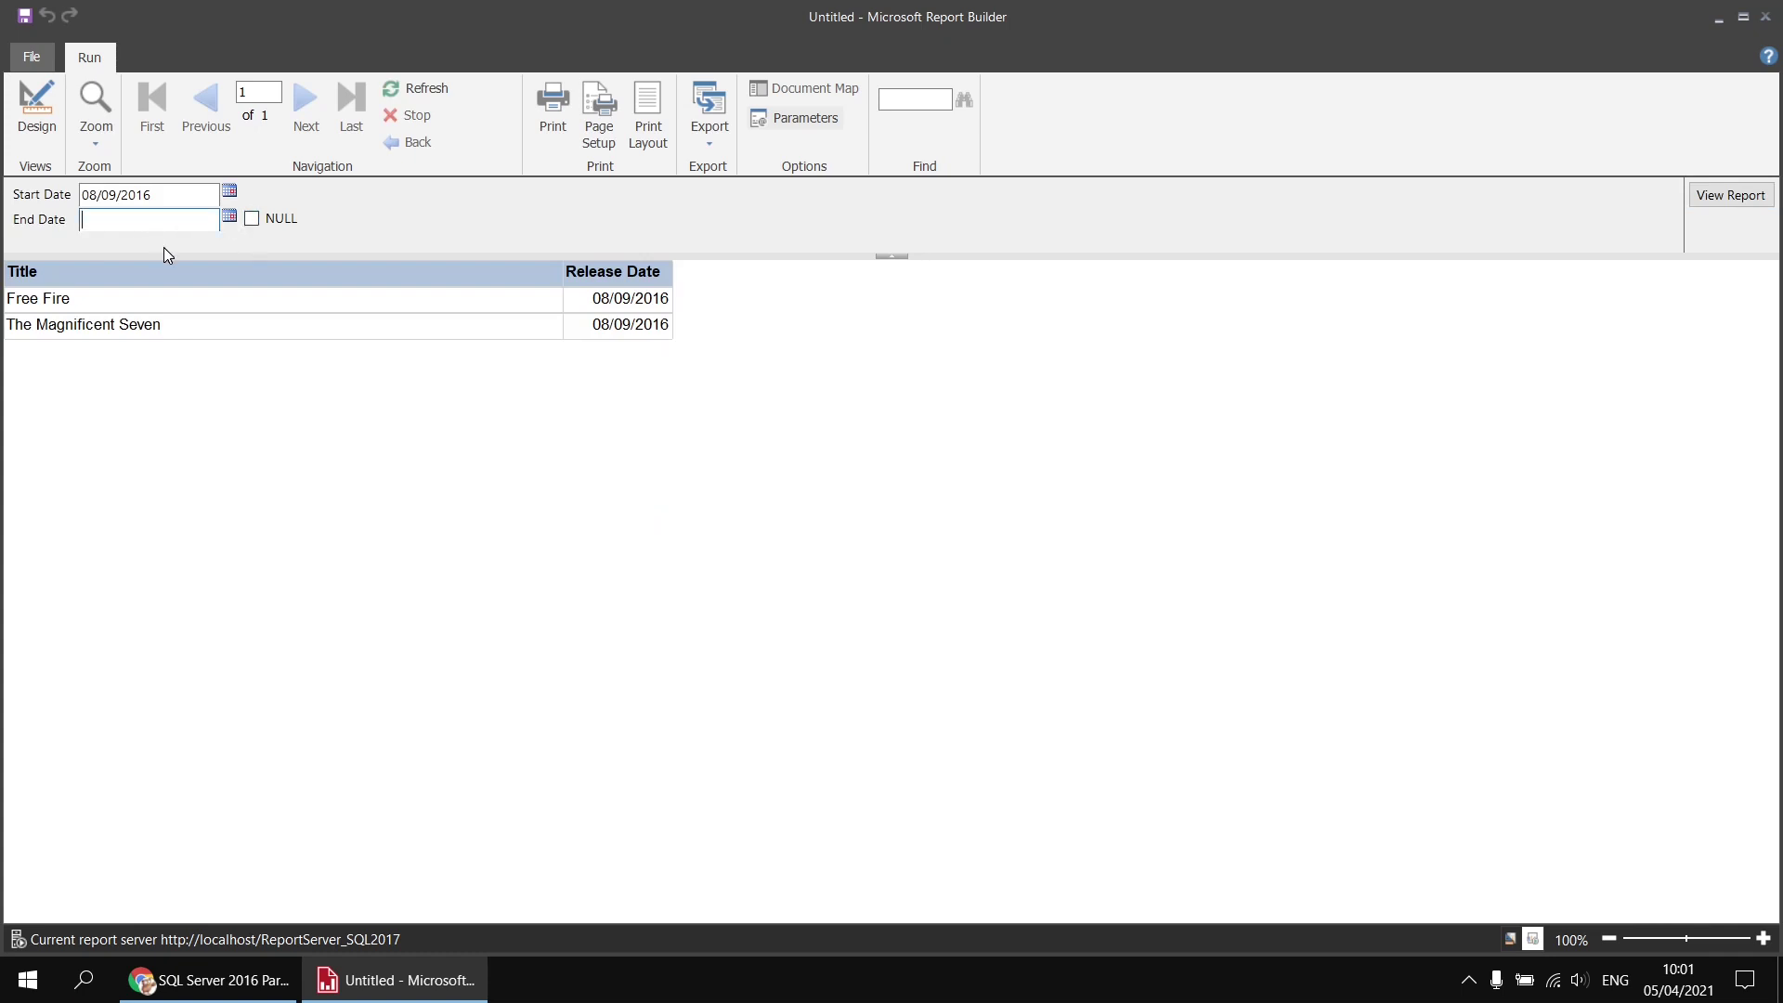
type("31/12/2016")
key("Return")
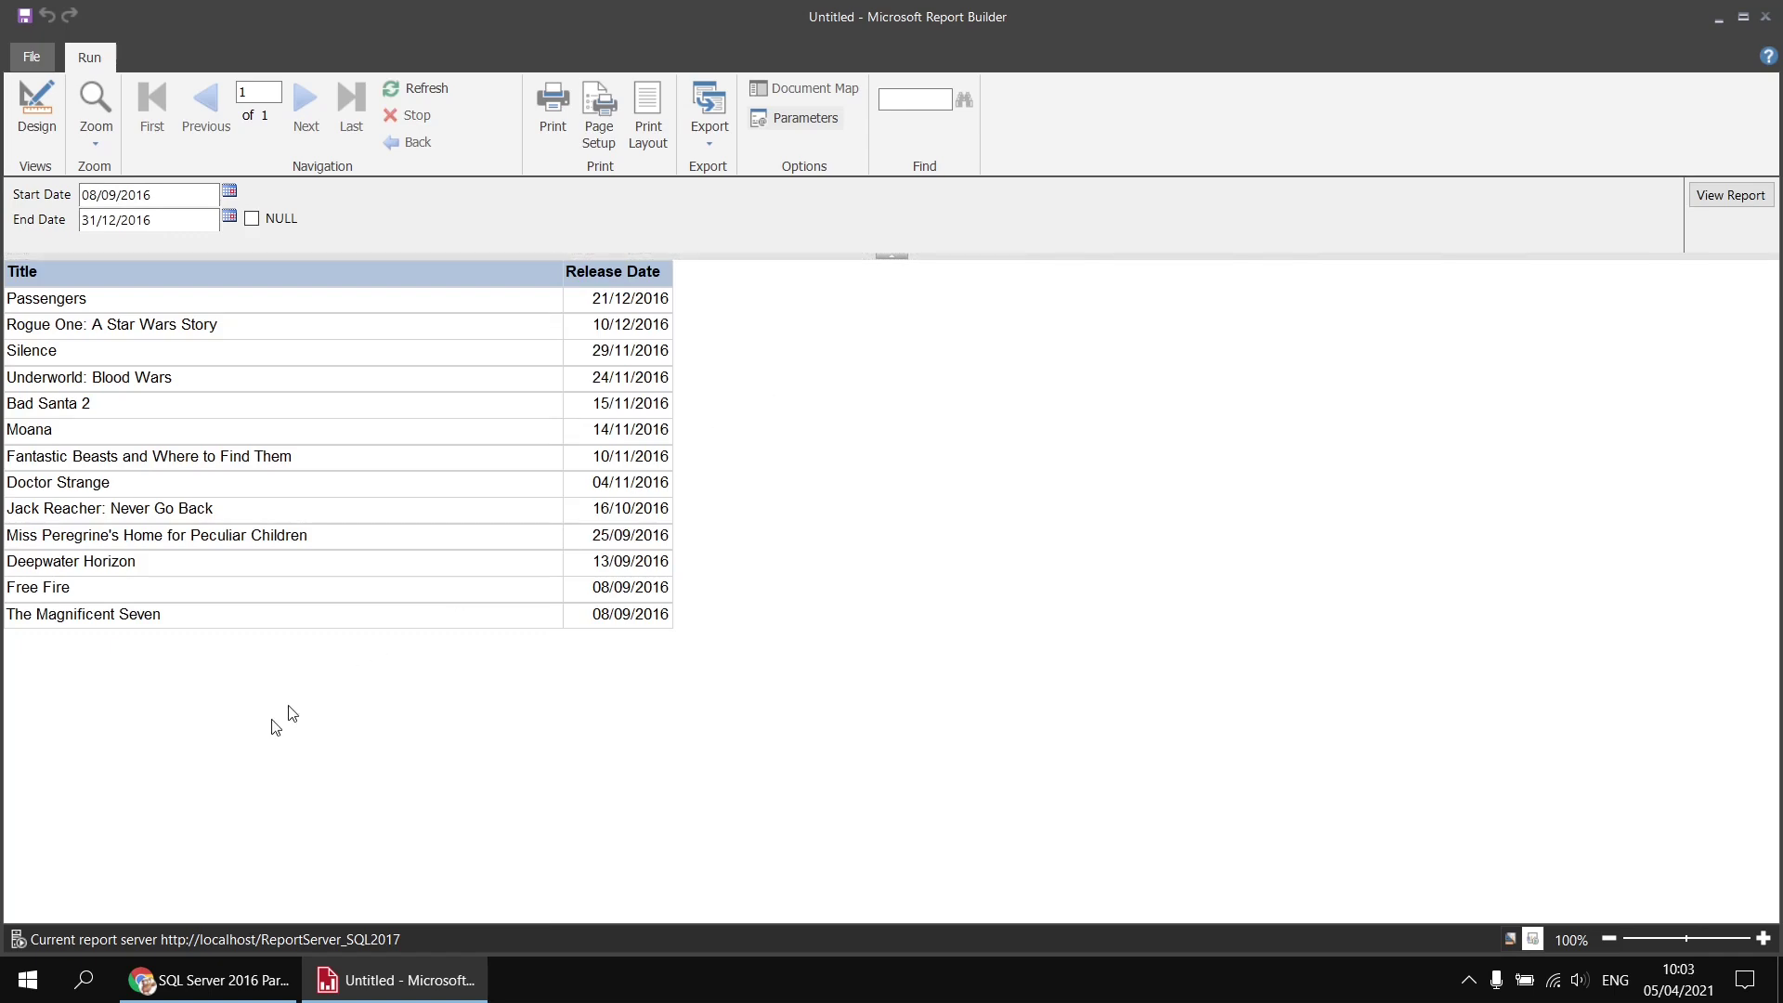
Switch to Chrome and show the Wise Owl Answers YouTube page with the viewer's question about filtering between two dates
left_click(200, 980)
left_click(147, 20)
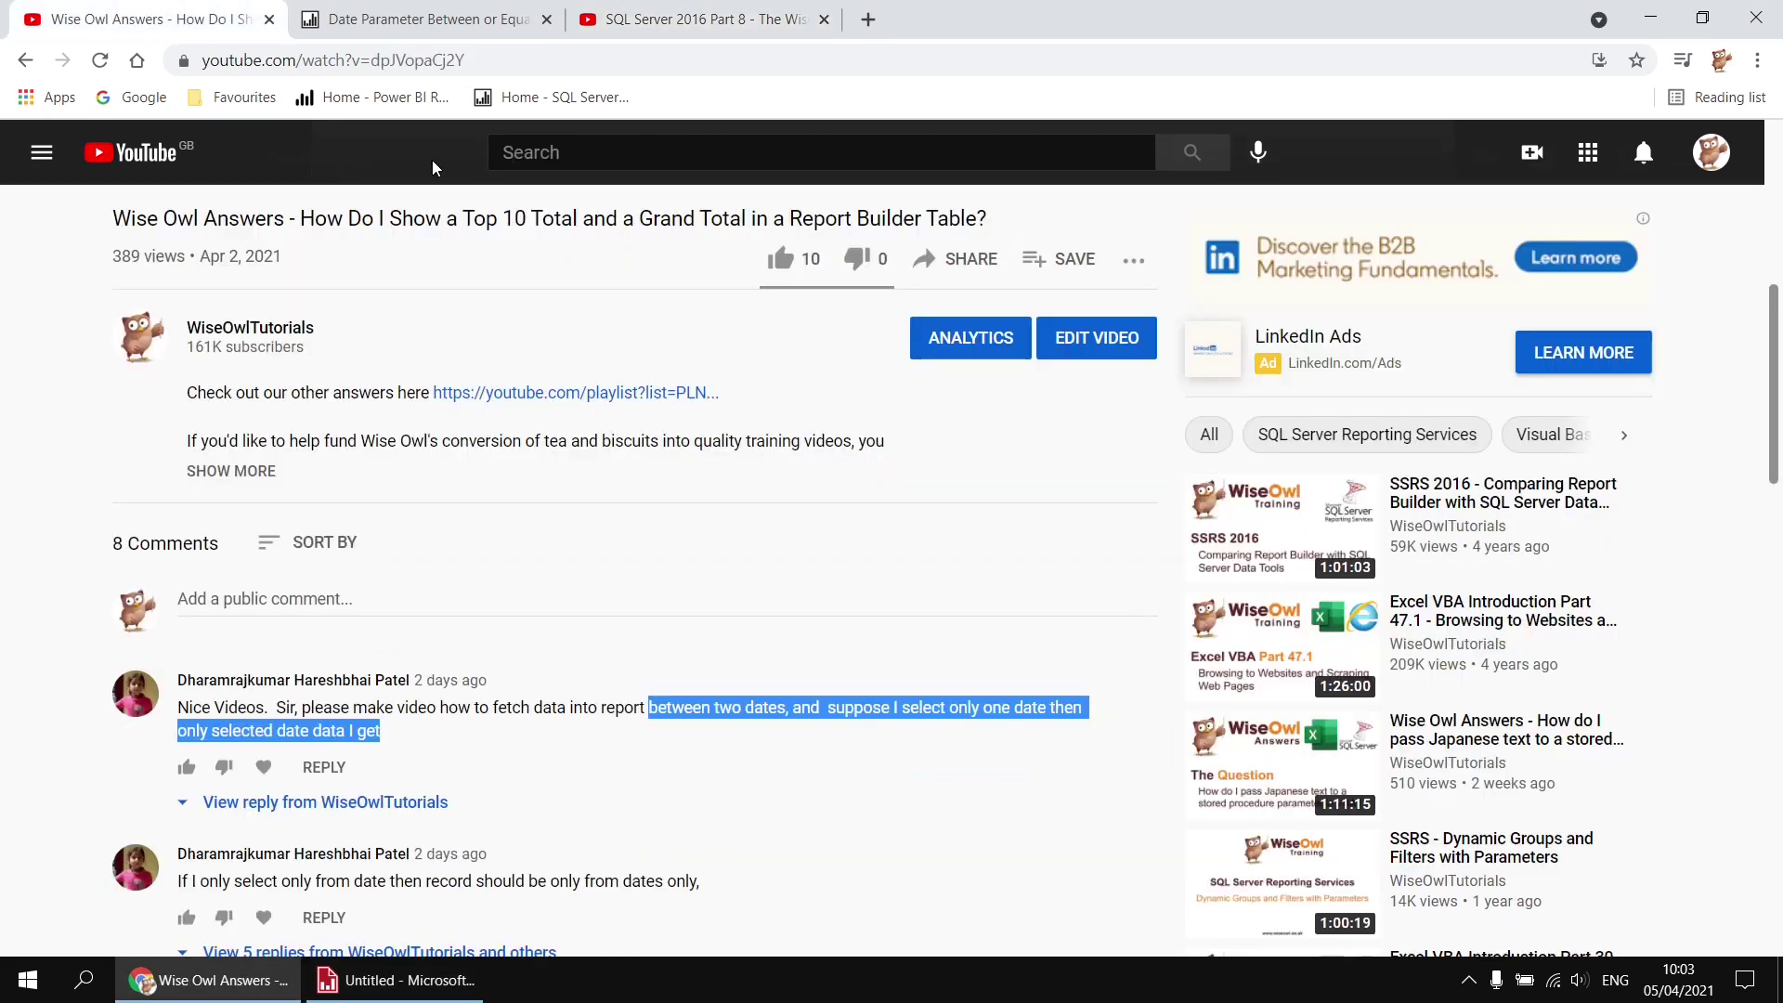